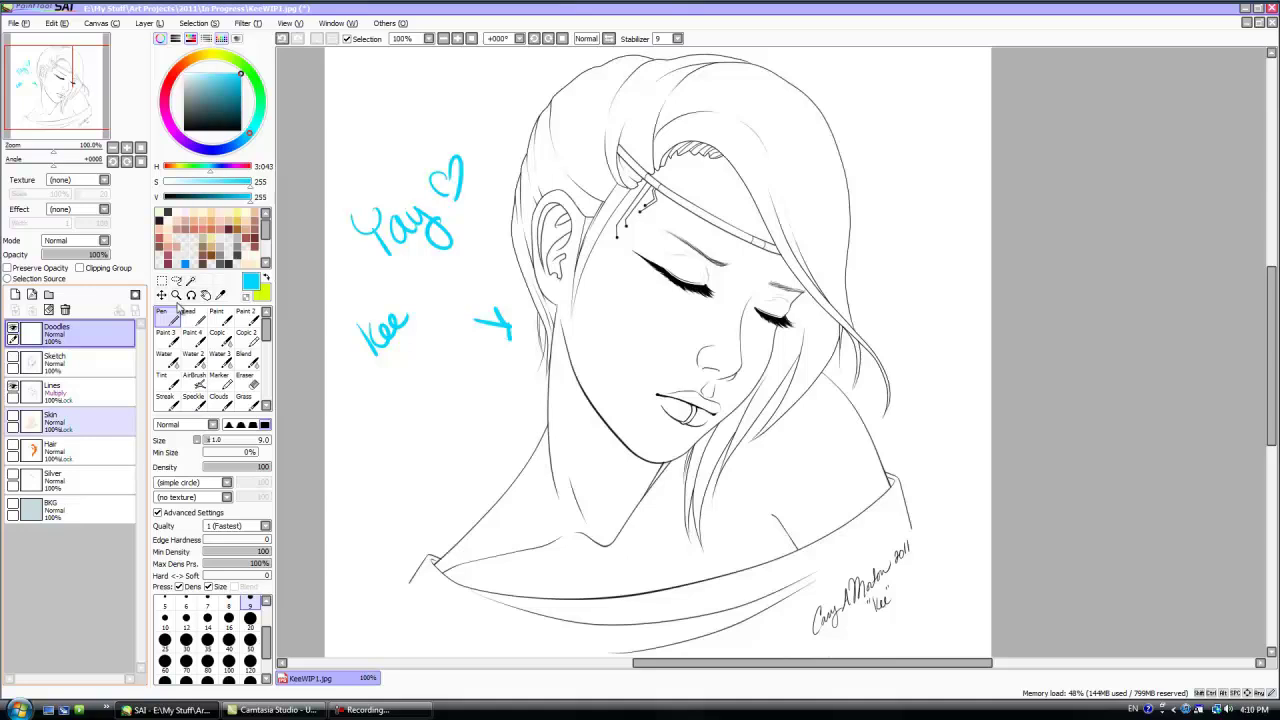
- Show the Skin, Hair, Silver and BKG layers, and clear the handwritten notes from the Doodles layer
click(13, 415)
click(13, 444)
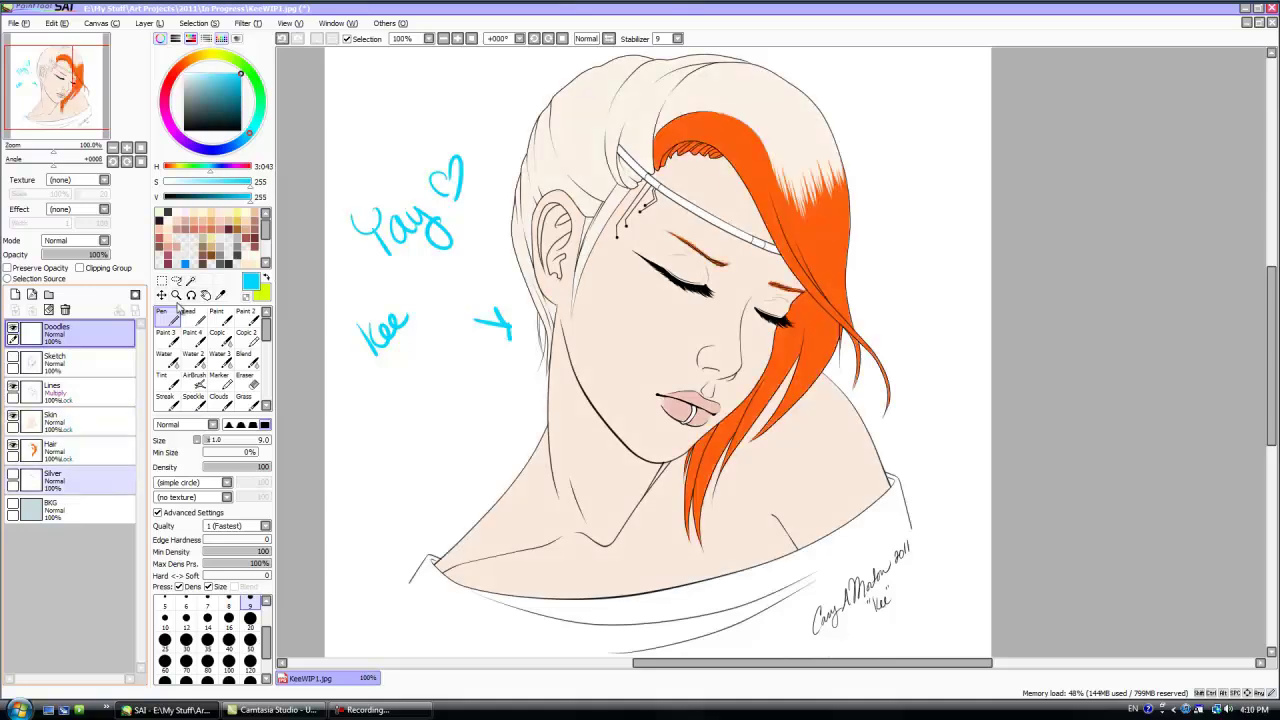
click(12, 474)
click(12, 503)
click(48, 309)
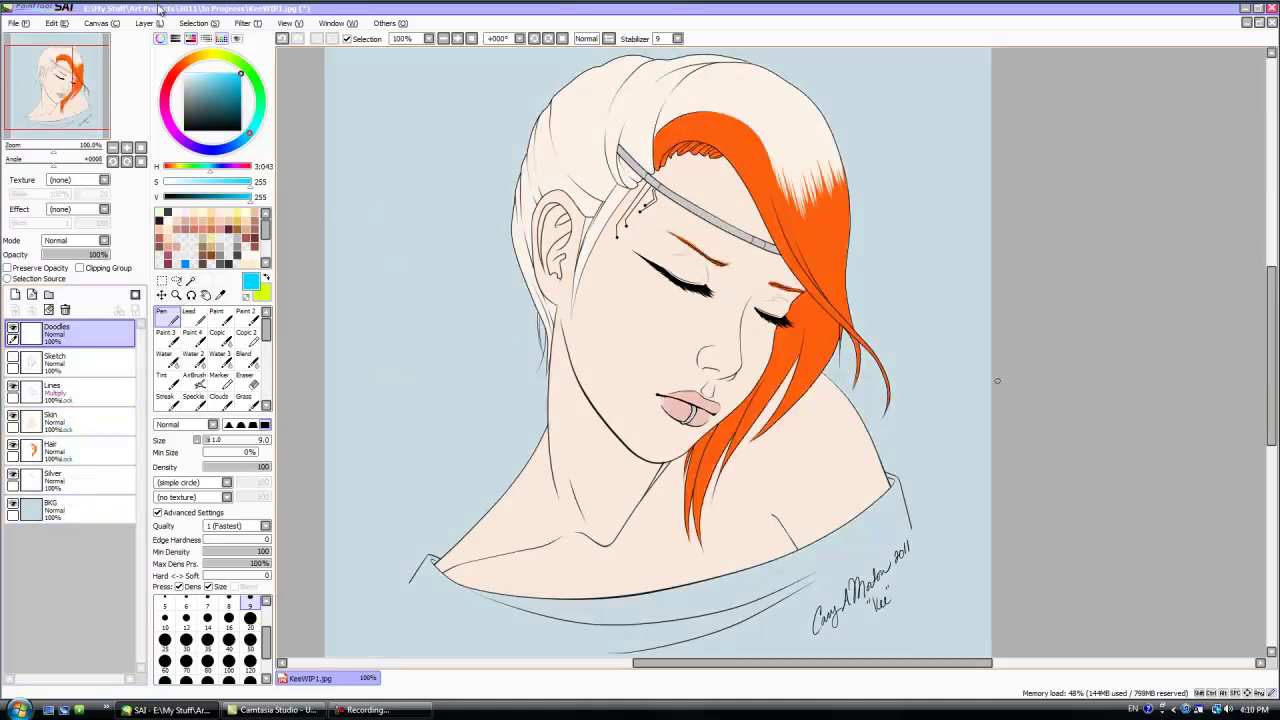
- Select the Skin layer and set up the Paint 2 brush with a muted pink shadow colour at size 120
click(80, 421)
right_click(622, 351)
click(199, 83)
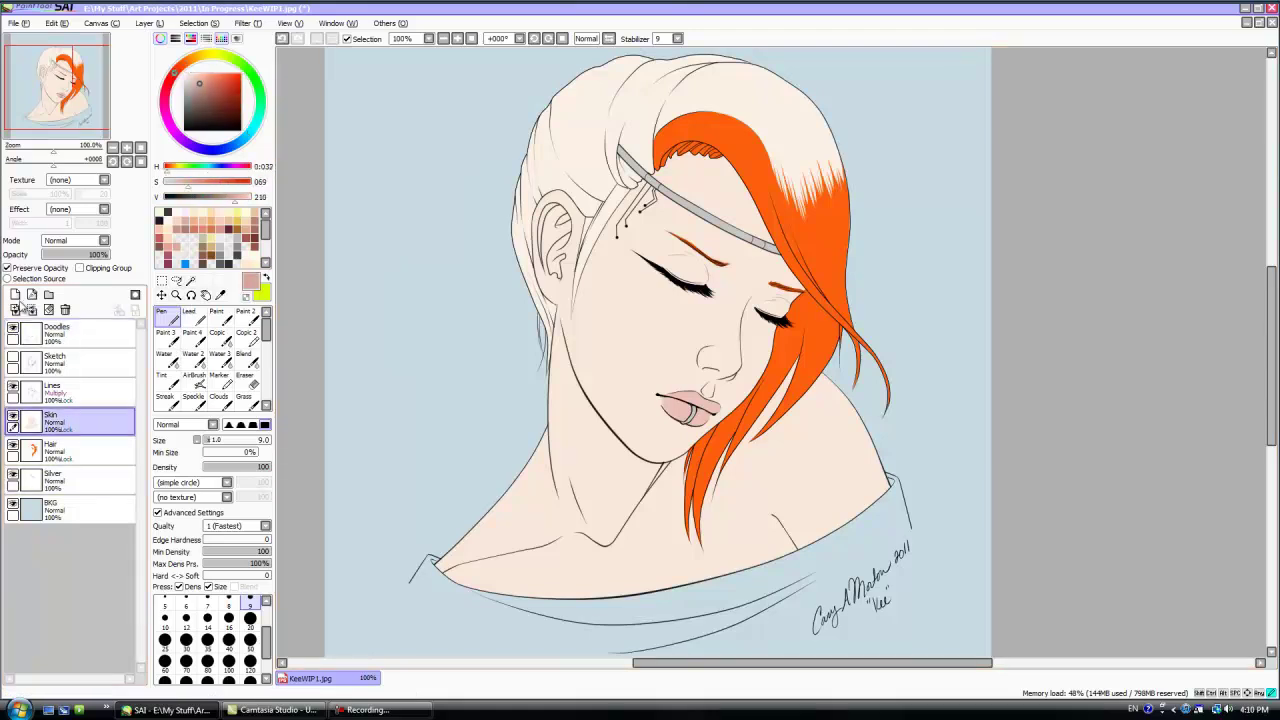
click(245, 317)
click(251, 648)
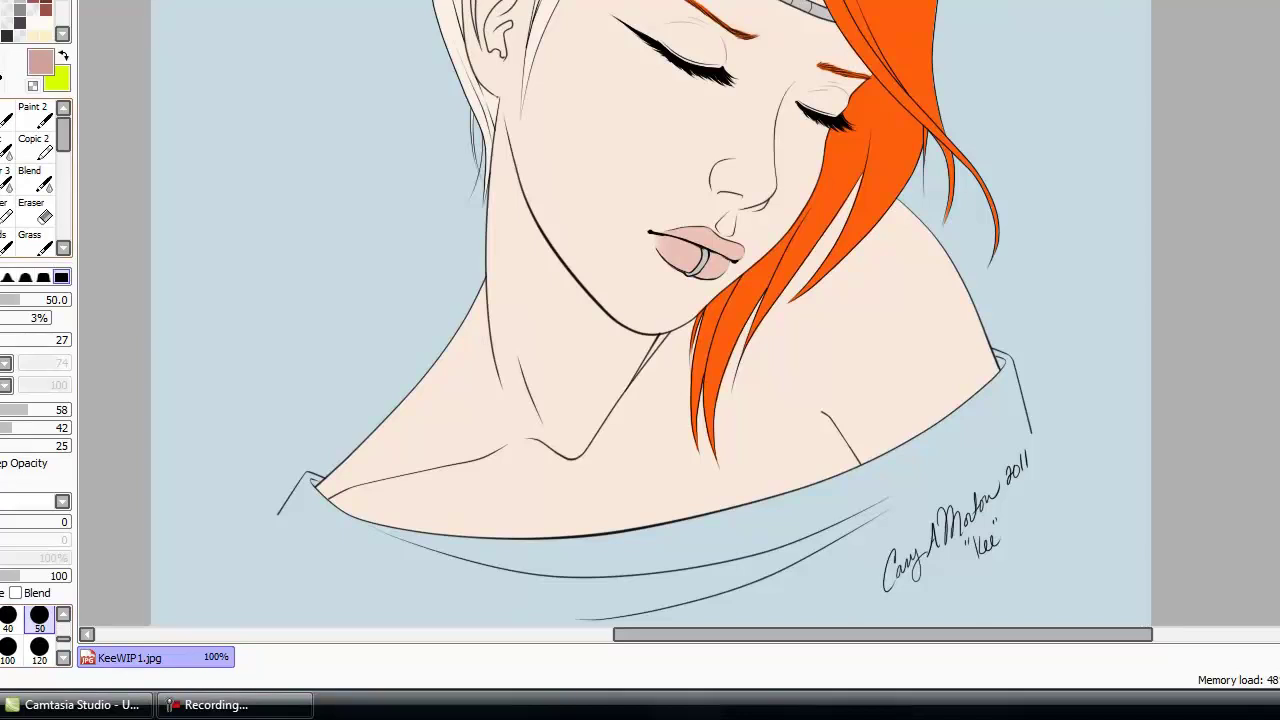
click(36, 115)
click(40, 661)
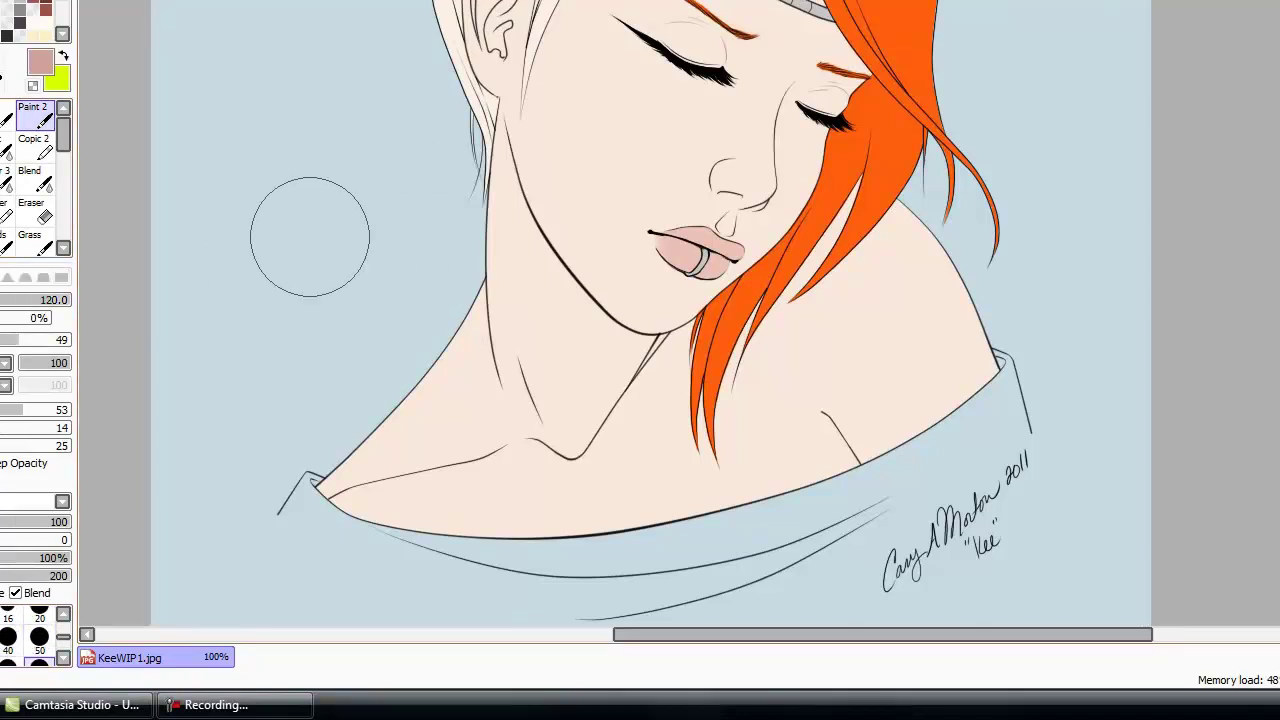
- Try Paint 2 shading strokes on the face at sizes 120 and 50, undo them and set the size to 40
drag(614, 112, 586, 286)
key(ctrl+z)
click(39, 637)
drag(578, 105, 567, 197)
key(ctrl+z)
click(8, 638)
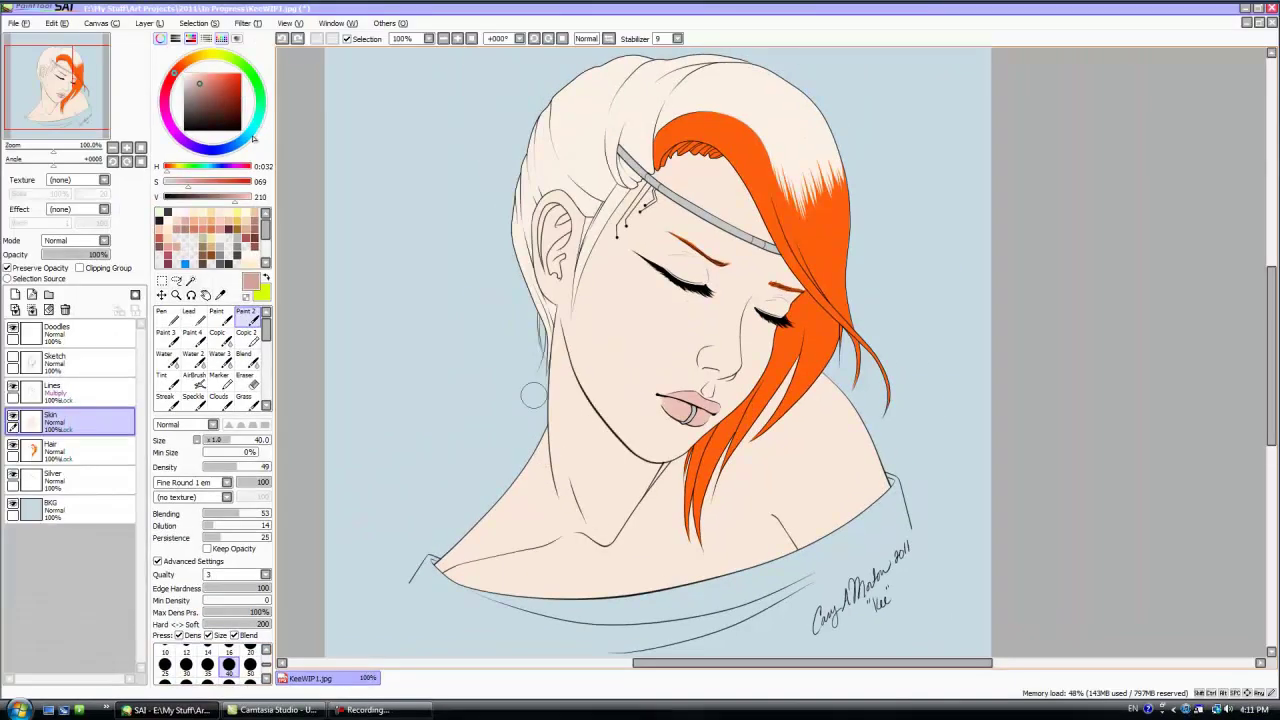
- On the Doodles layer, draw pale yellow light-source markers with the Pen: a sun labelled "LS" and a circle labelled "'nother LS"
click(248, 214)
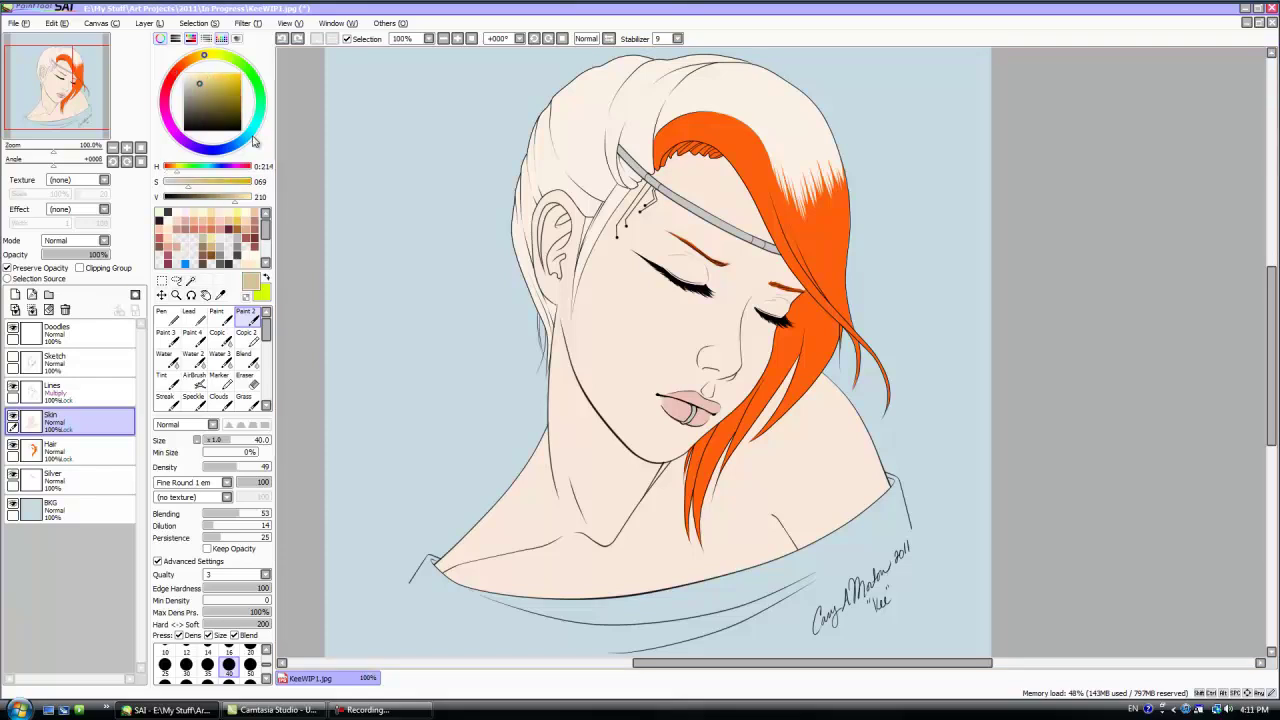
click(167, 316)
click(85, 334)
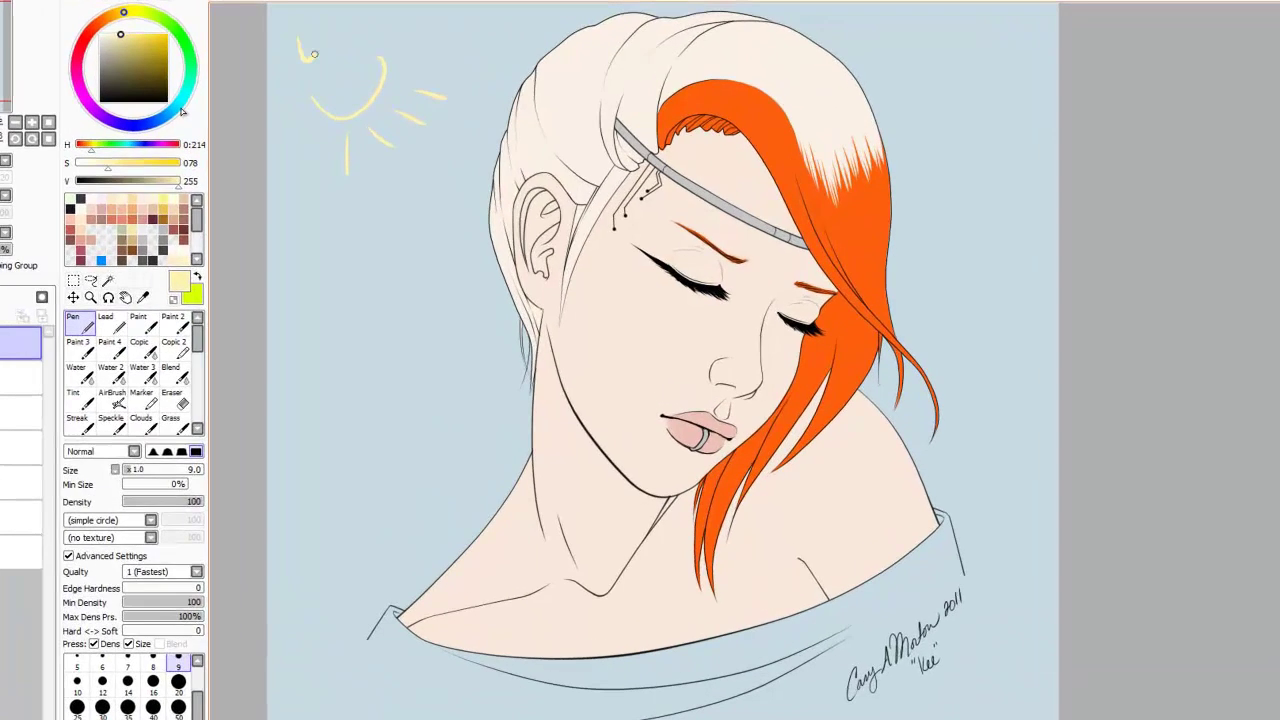
drag(366, 68, 383, 81)
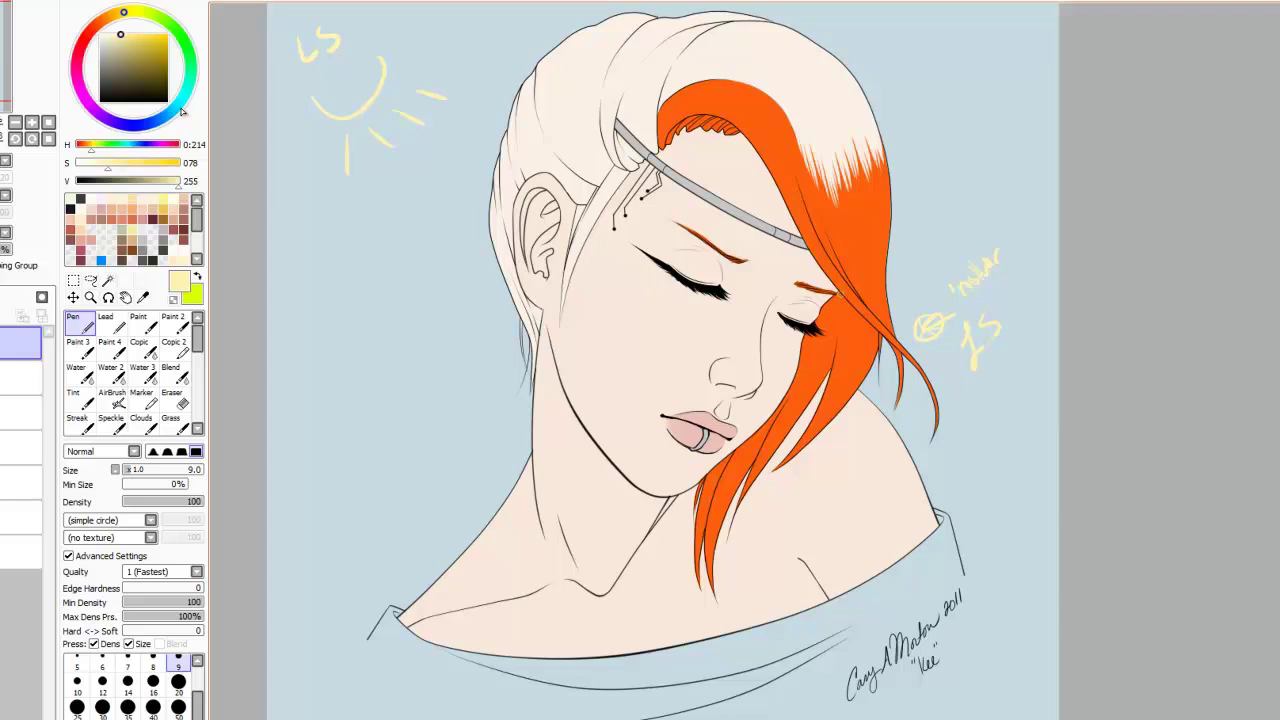
- On the Skin layer, paint a shadow beneath the jawline with the Paint 3 brush at size 40 in a light beige-pink
click(20, 447)
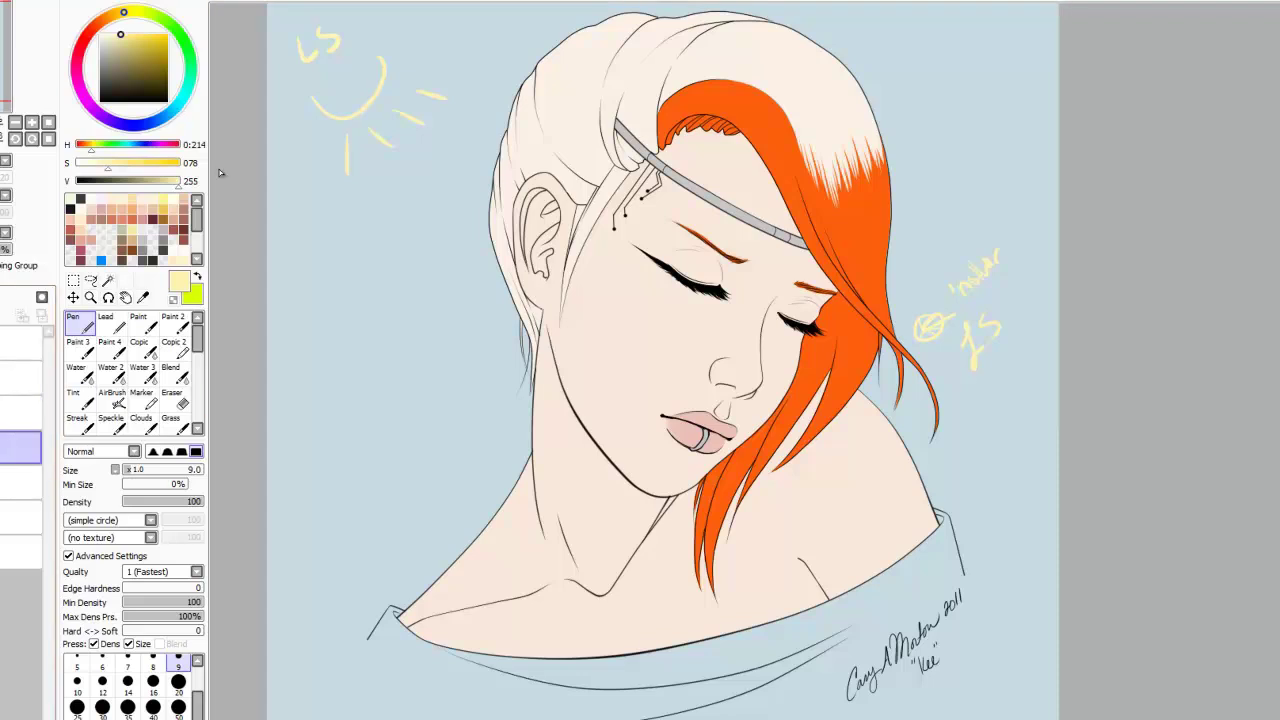
click(173, 219)
click(184, 209)
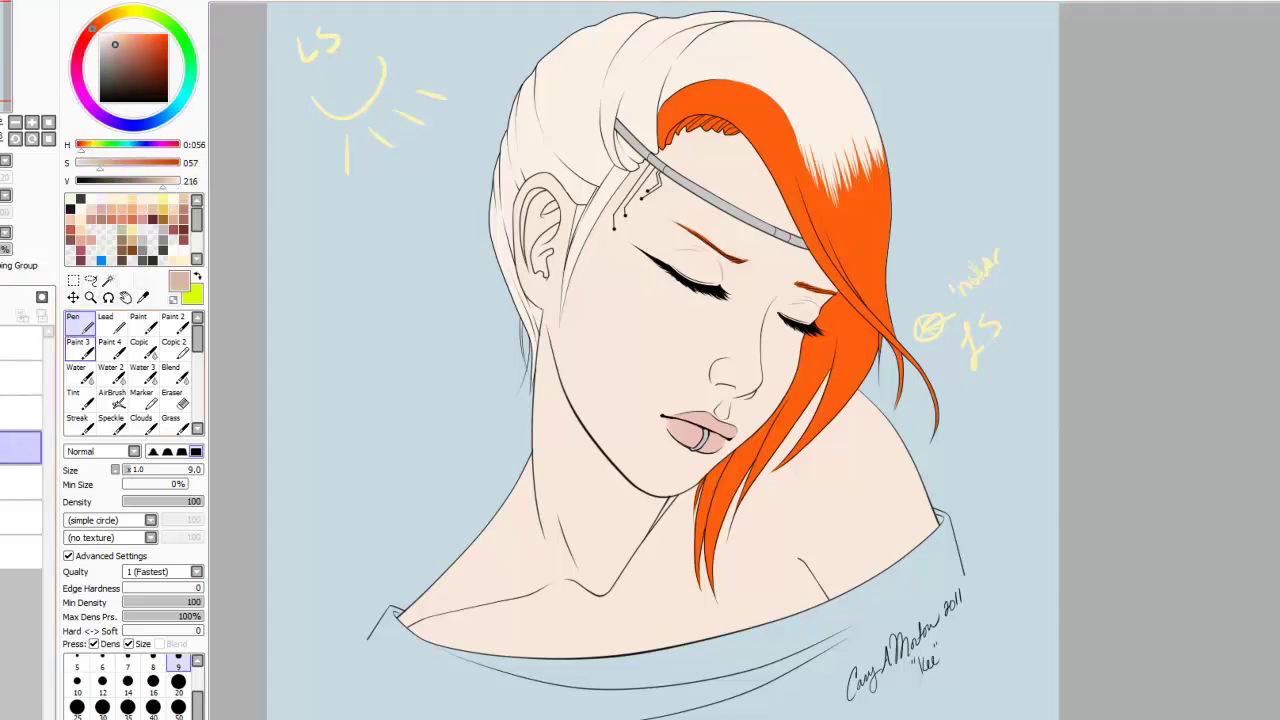
click(80, 348)
key(bracketleft)
mouse_move(557, 373)
mouse_down()
mouse_move(576, 430)
mouse_move(643, 509)
mouse_up()
- Darken the colour to a muted red (H 029, S 084, V 189) and shade the neck, collarbones and upper chest
click(122, 51)
click(88, 34)
mouse_move(546, 350)
mouse_down()
mouse_move(595, 478)
mouse_move(592, 462)
mouse_move(678, 502)
mouse_move(679, 468)
mouse_move(671, 510)
mouse_move(598, 579)
mouse_move(570, 566)
mouse_move(411, 607)
mouse_up()
mouse_move(556, 541)
mouse_down()
mouse_move(546, 367)
mouse_move(573, 543)
mouse_move(566, 439)
mouse_move(538, 514)
mouse_up()
mouse_move(418, 649)
mouse_down()
mouse_move(400, 615)
mouse_move(455, 635)
mouse_up()
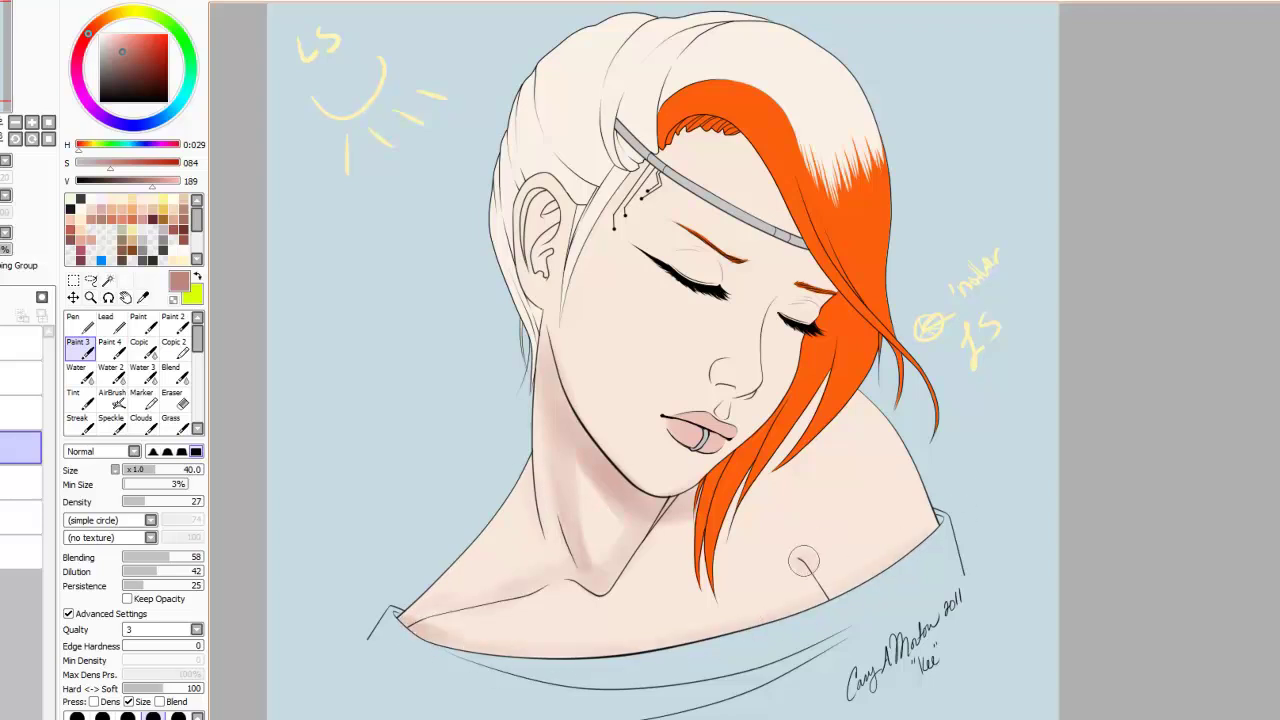
drag(637, 585, 672, 527)
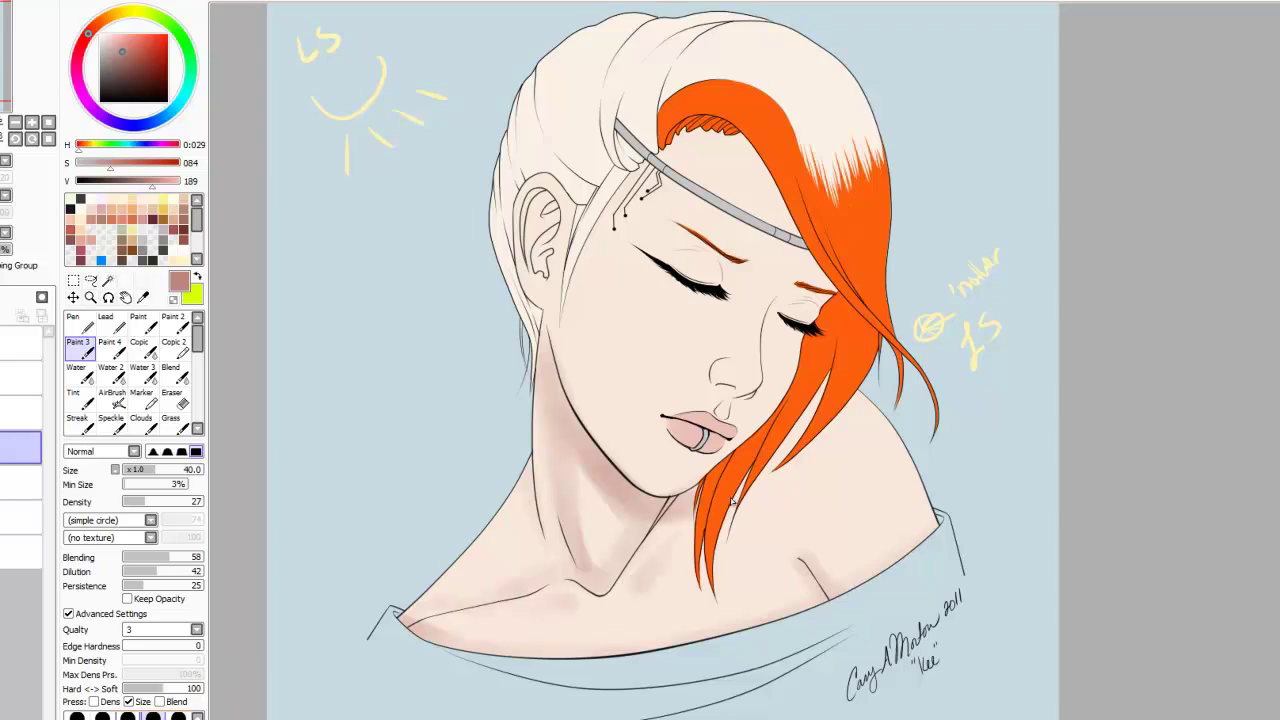
- Shade the bare shoulder at brush size 100, and add shadow beside the orange hair strands at size 50
mouse_move(155, 470)
mouse_down()
mouse_move(142, 470)
mouse_move(203, 470)
mouse_up()
mouse_move(884, 471)
mouse_down()
mouse_move(837, 420)
mouse_move(760, 599)
mouse_move(784, 490)
mouse_move(769, 490)
mouse_move(803, 480)
mouse_up()
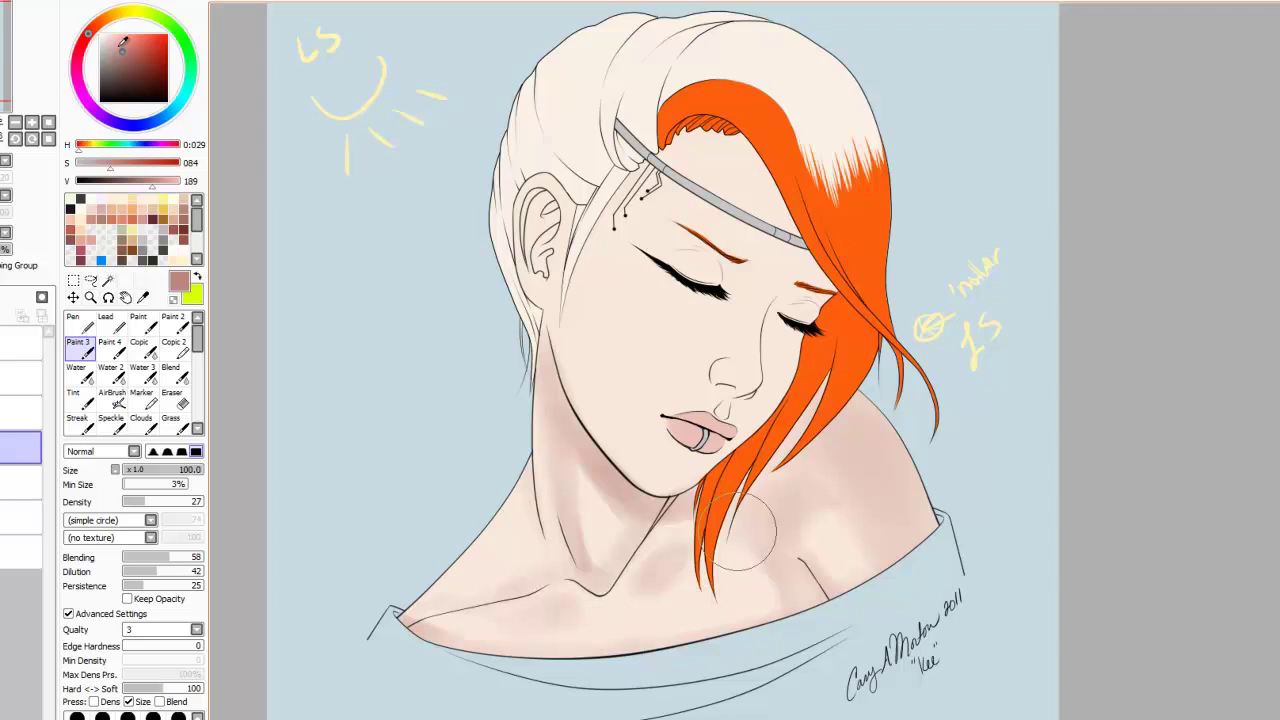
click(178, 716)
drag(780, 466, 826, 380)
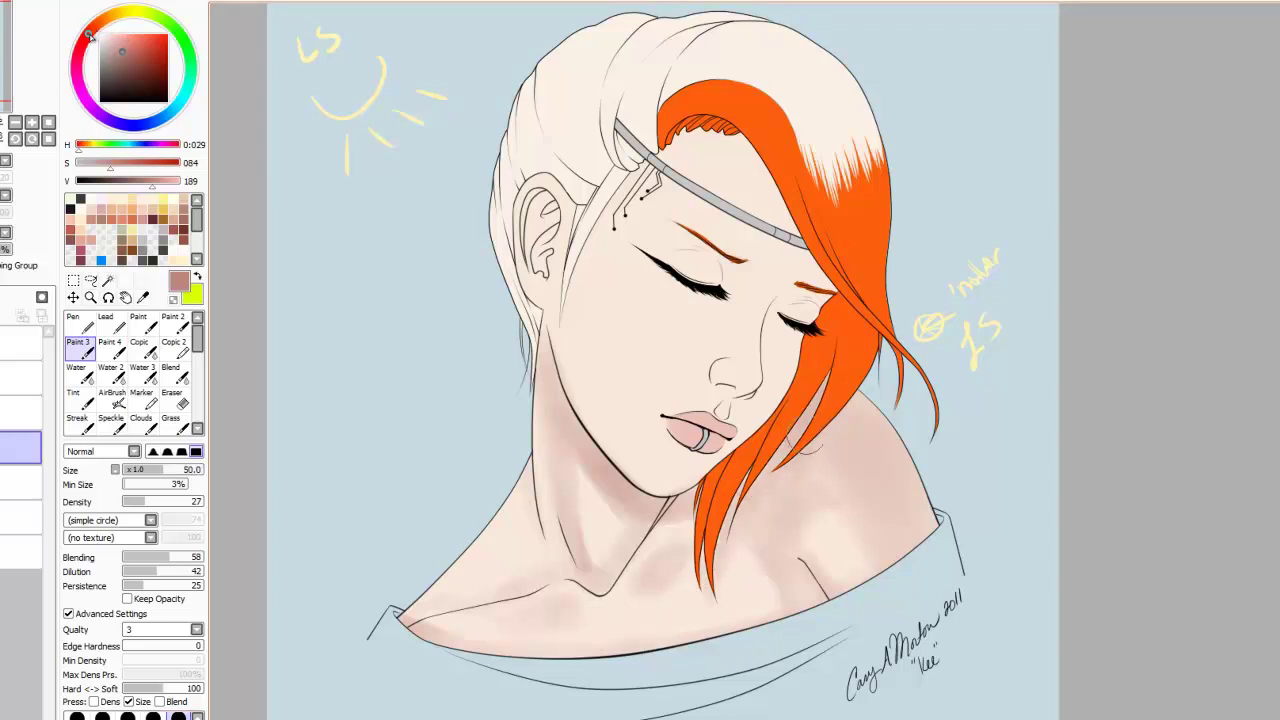
- Shade the forehead below the hair, the side of the nose and the far cheek with brush sizes from 40 down to 20
key(bracketleft)
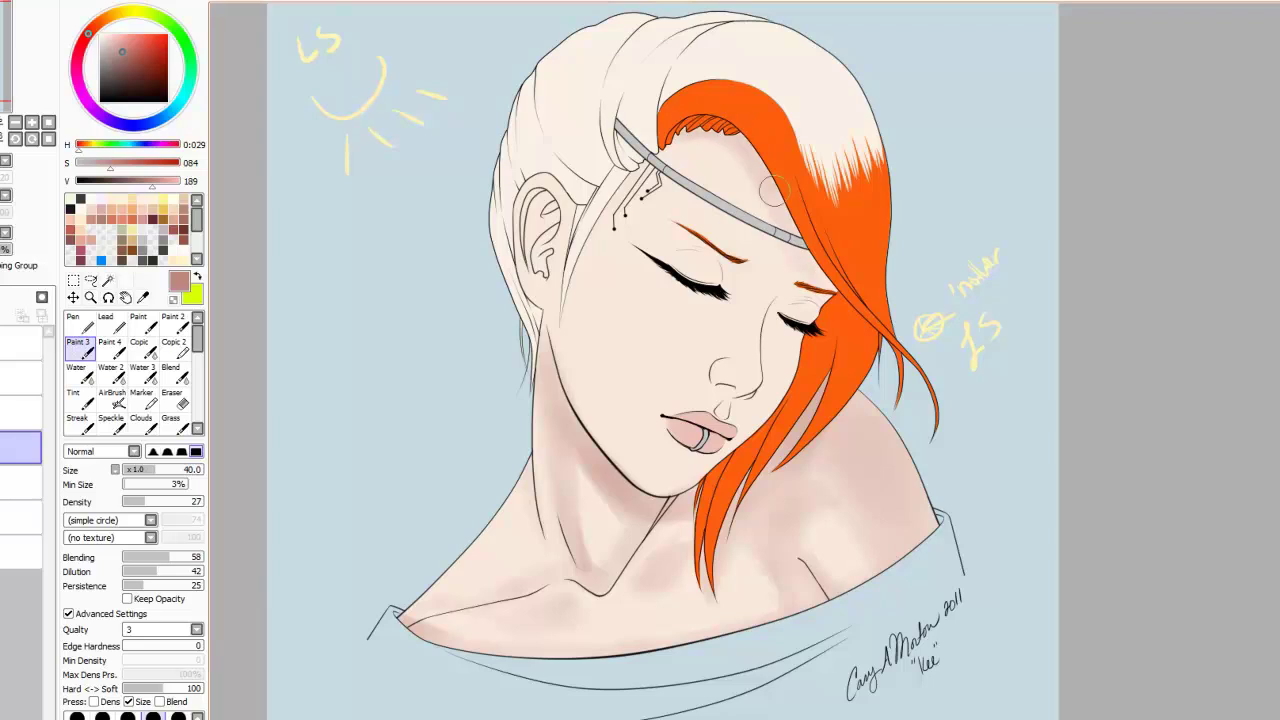
mouse_move(908, 283)
mouse_down()
mouse_move(614, 374)
mouse_move(636, 386)
mouse_up()
click(197, 716)
key(bracketleft)
key(bracketleft)
key(bracketleft)
key(bracketleft)
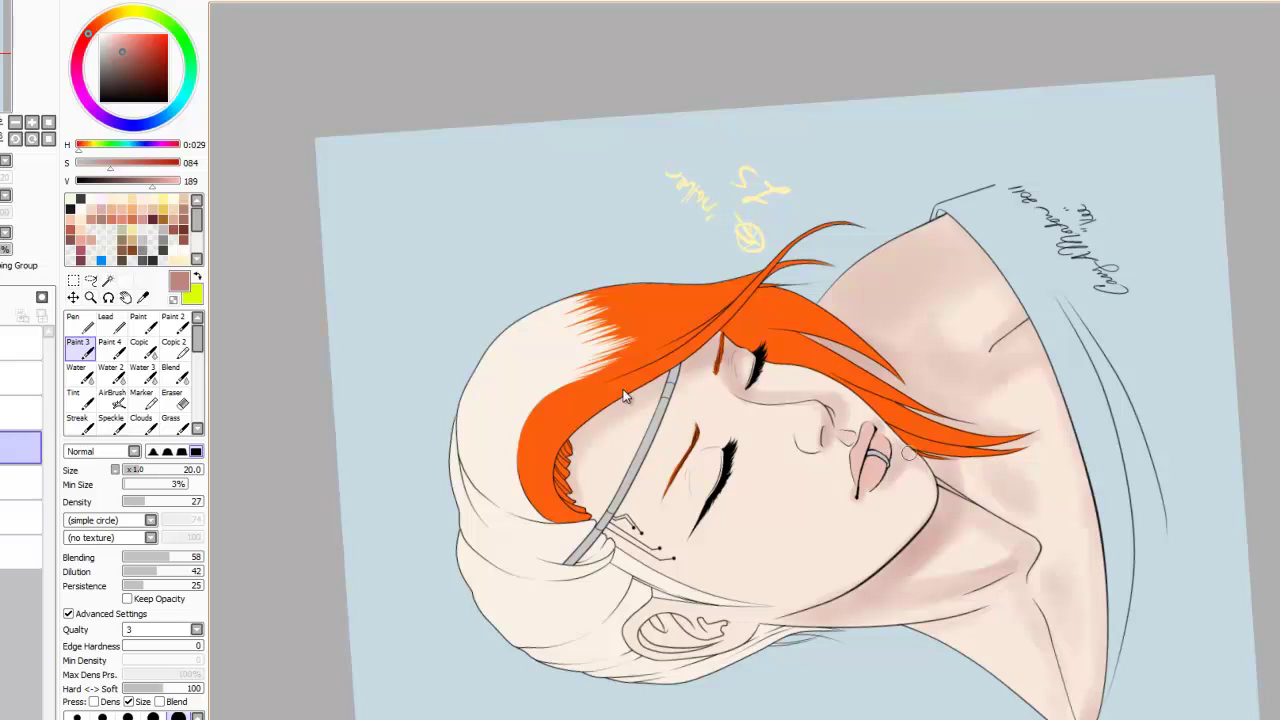
key(Home)
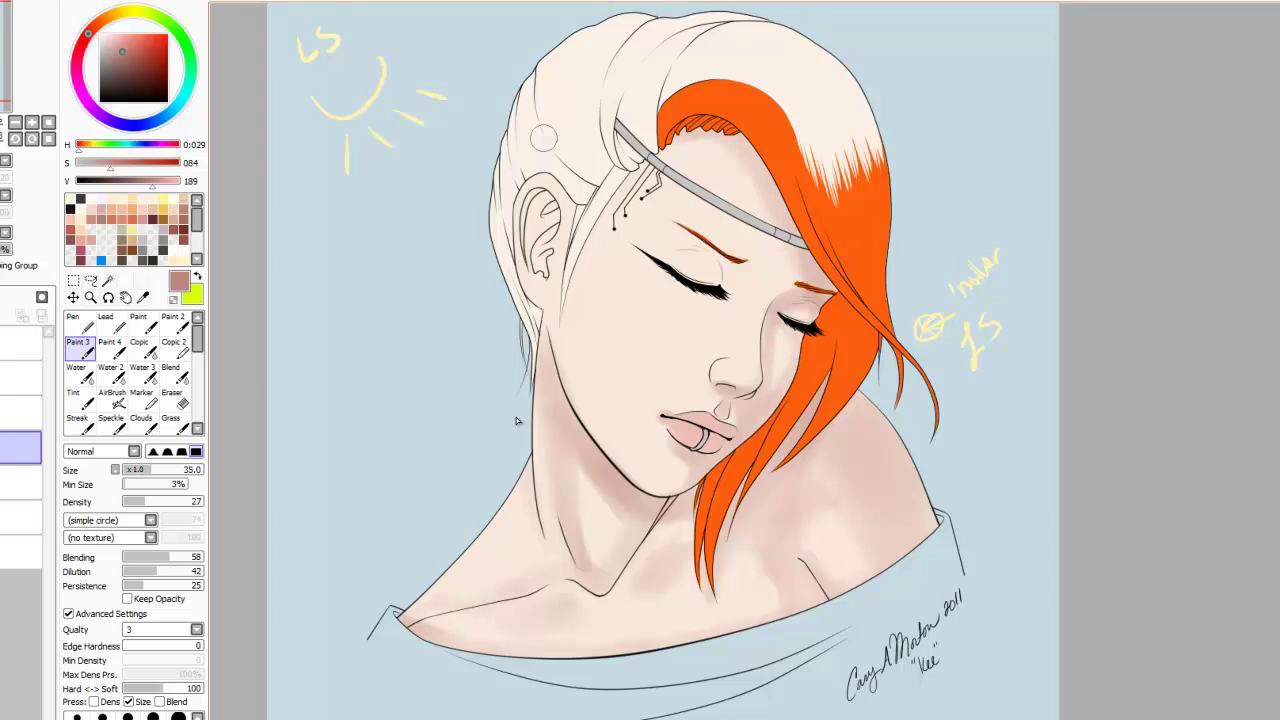
click(15, 139)
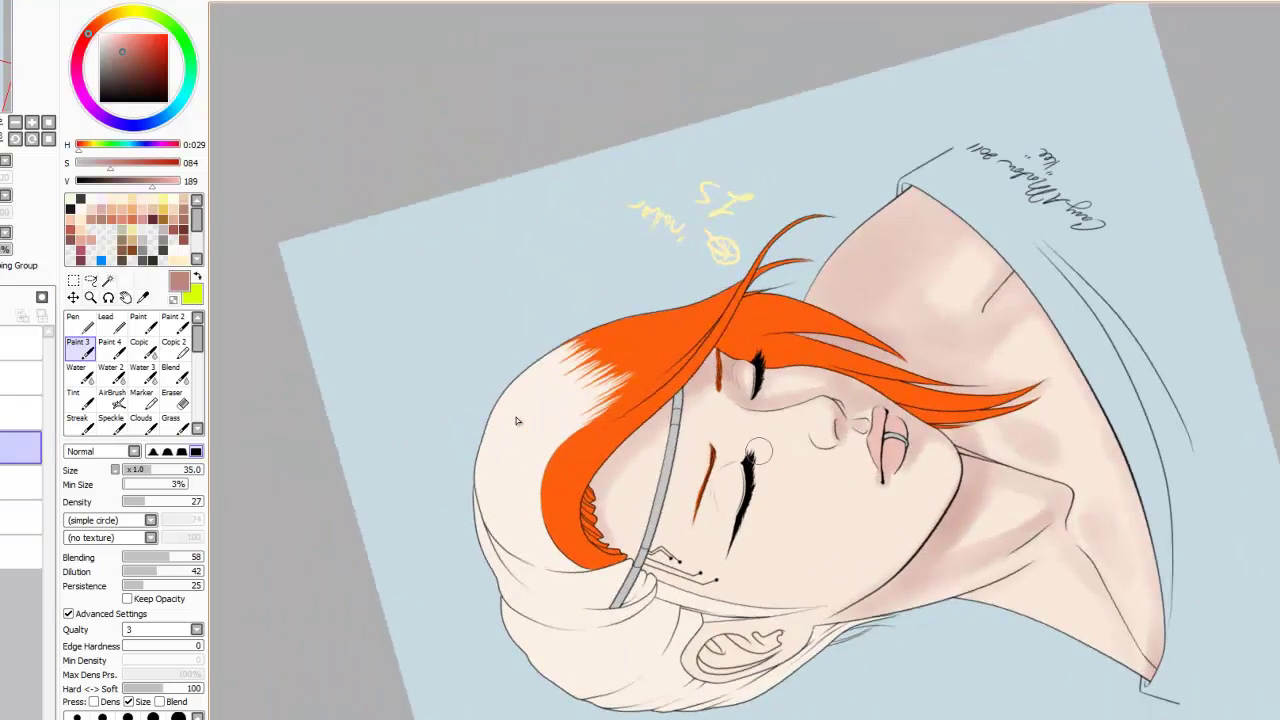
key(Home)
- Set the brush size to 20 and shade the near eyelid, the temple hairline and the inside of the ear
key(bracketleft)
key(bracketleft)
key(bracketleft)
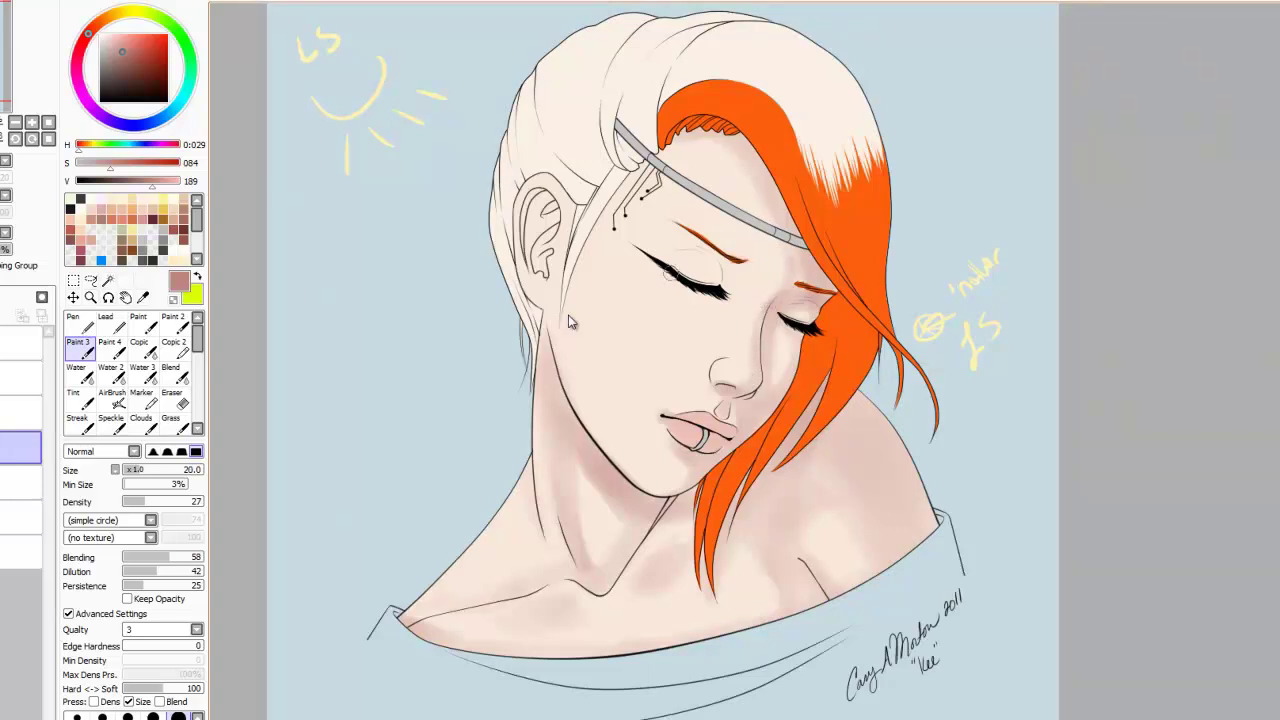
drag(661, 259, 706, 292)
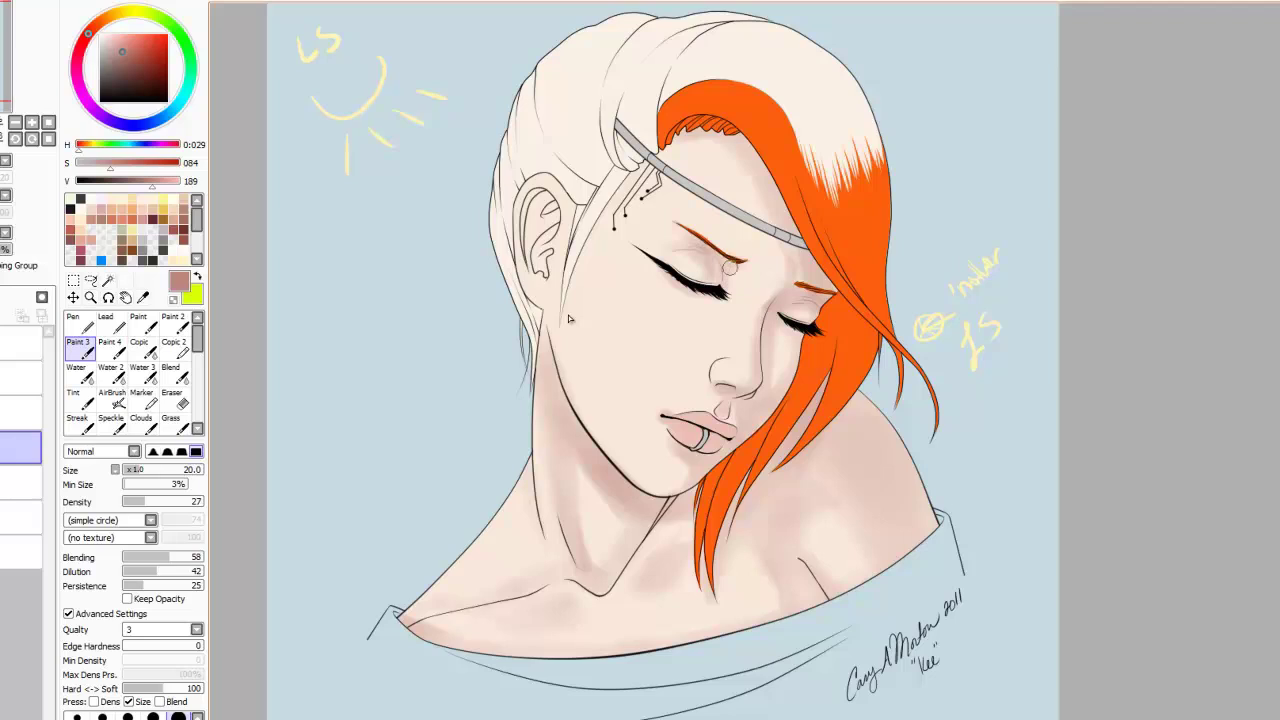
drag(646, 154, 574, 336)
mouse_move(549, 207)
mouse_down()
mouse_move(528, 256)
mouse_move(543, 244)
mouse_move(543, 268)
mouse_up()
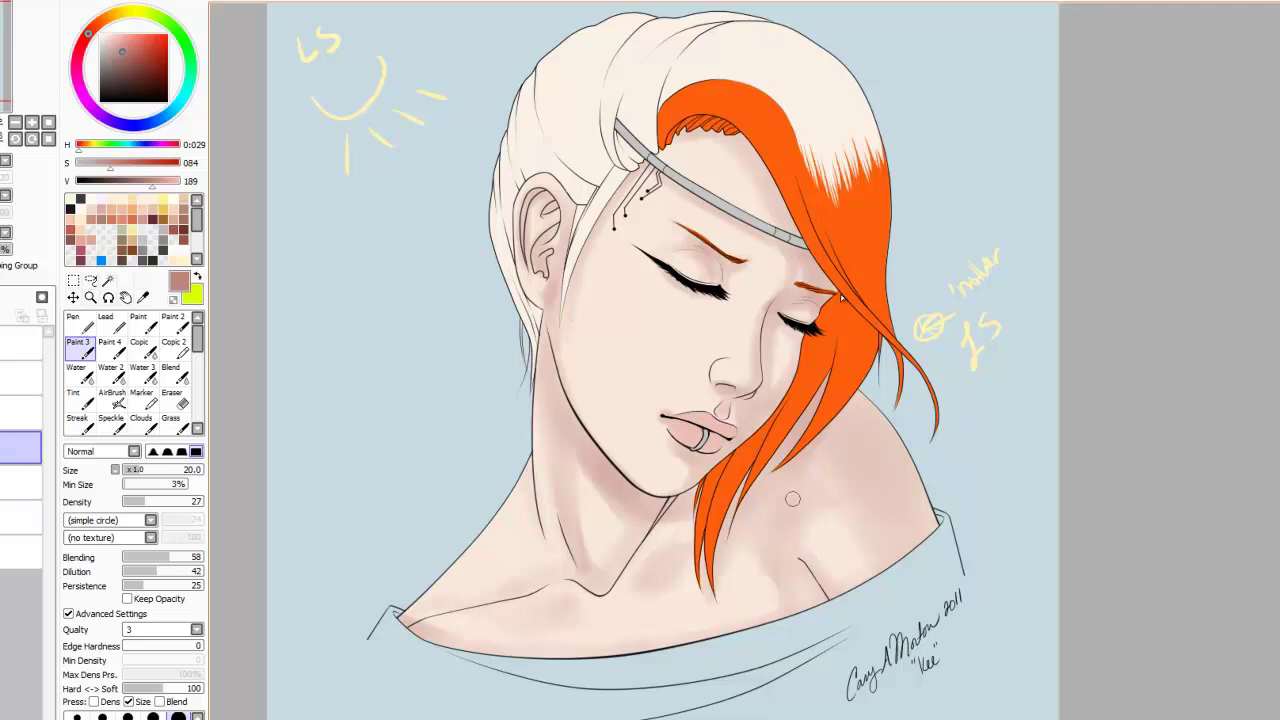
- Try small shading strokes around the nose at brush size 9 and undo them
key(])
key(])
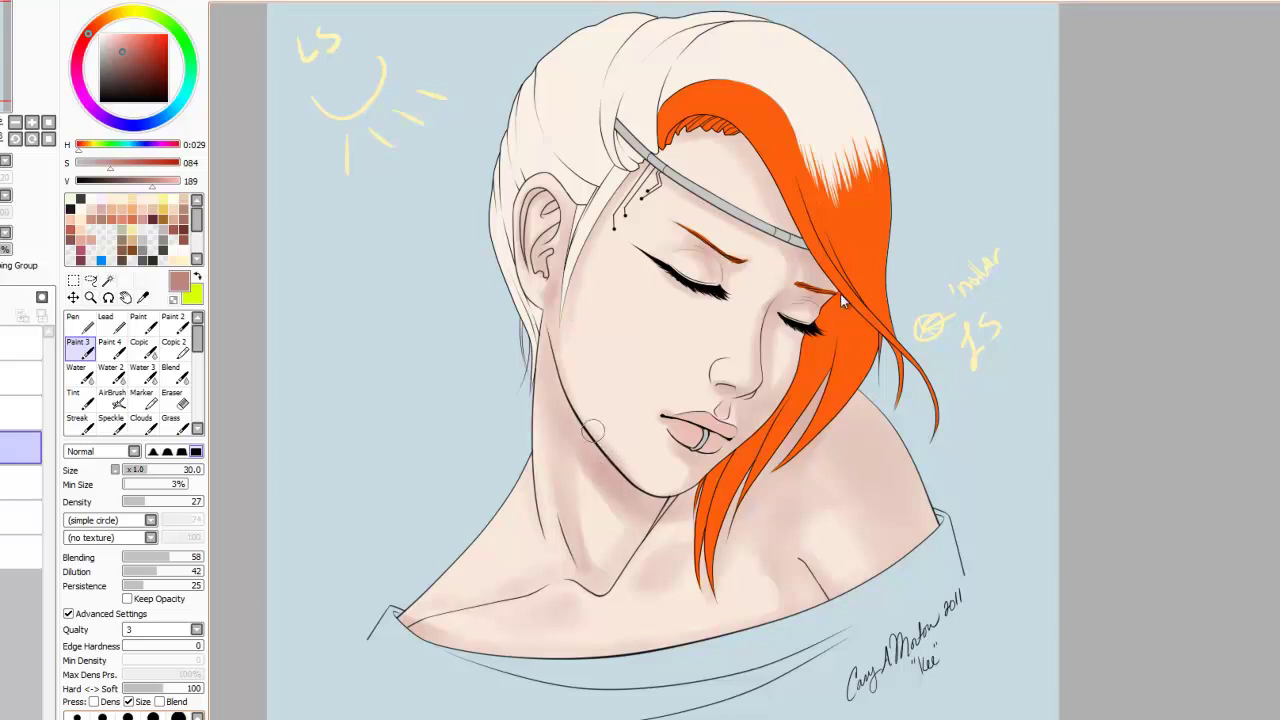
key(bracketleft)
key(bracketleft)
key(bracketleft)
key(bracketleft)
key(bracketleft)
key(bracketleft)
key(bracketleft)
drag(722, 352, 728, 356)
key(ctrl+z)
key(ctrl+z)
key(ctrl+z)
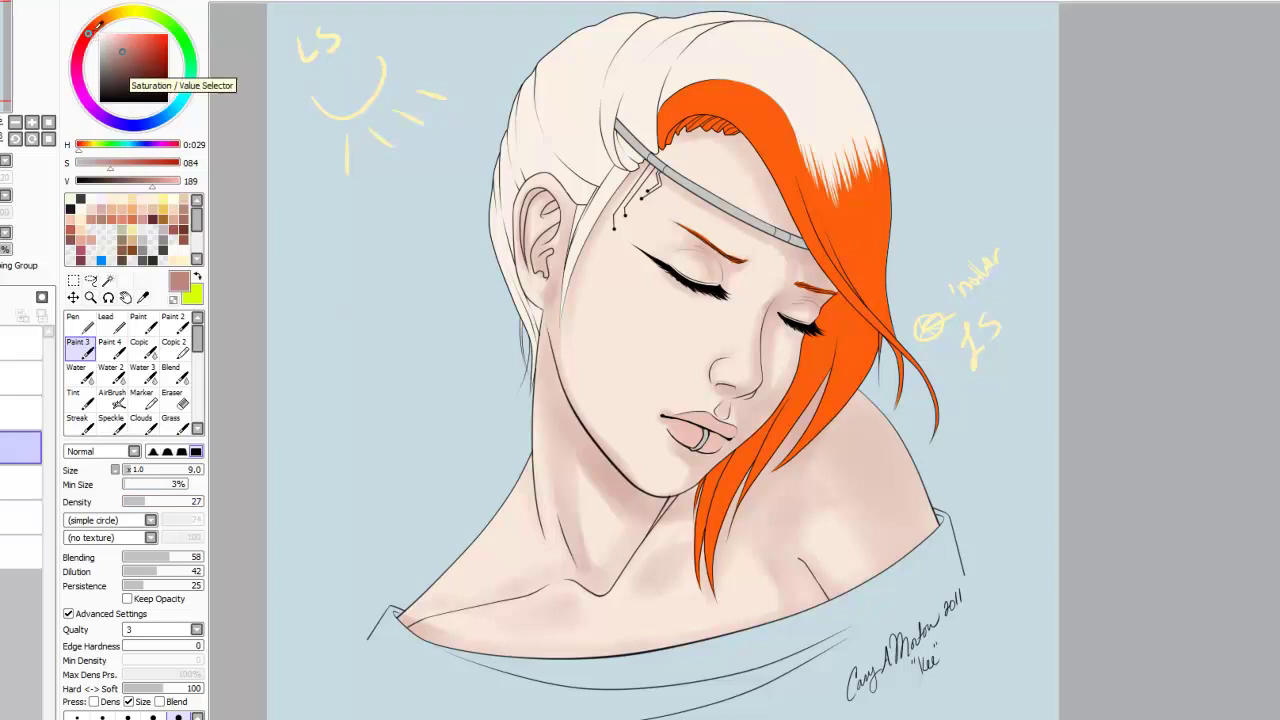
- Choose a darker muted red, set the brush size to 16, and deepen the shadows under the jaw and along the collarbone and neckline
click(174, 230)
click(153, 717)
click(153, 719)
drag(548, 332, 617, 473)
click(131, 164)
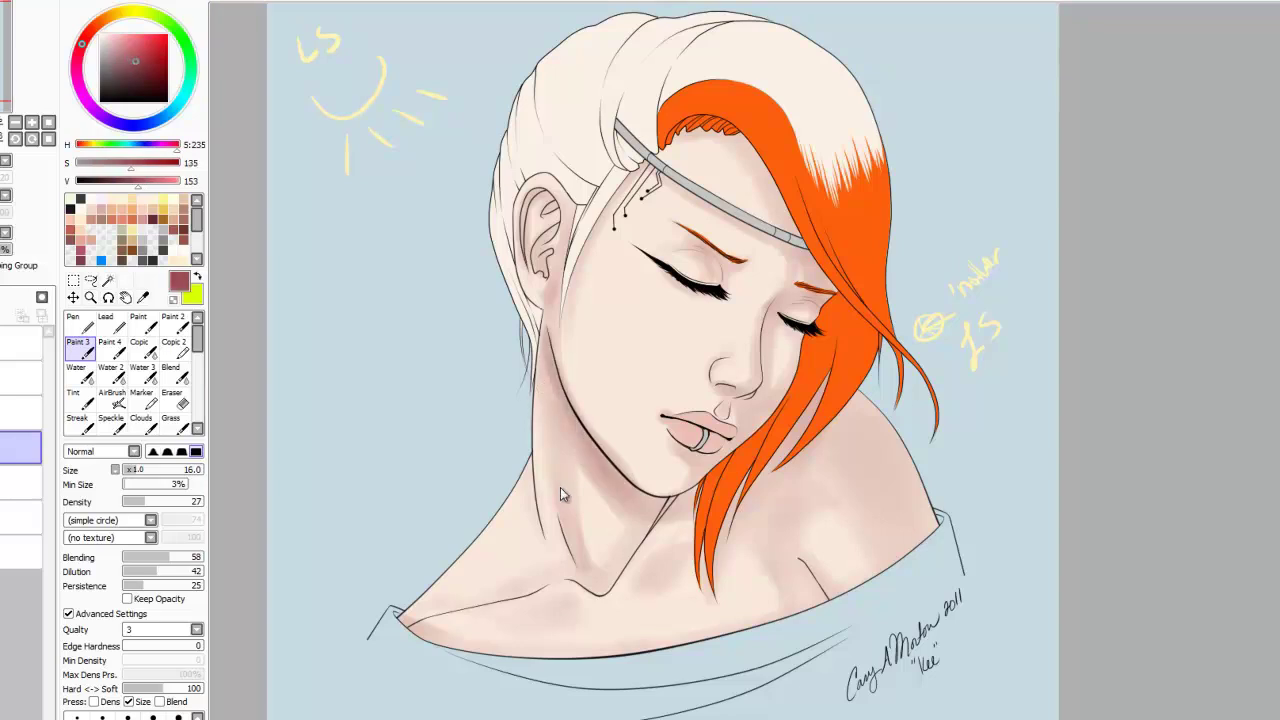
mouse_move(544, 342)
mouse_down()
mouse_move(620, 479)
mouse_move(652, 499)
mouse_move(682, 455)
mouse_move(622, 480)
mouse_move(605, 462)
mouse_move(627, 487)
mouse_move(687, 489)
mouse_up()
mouse_move(620, 560)
mouse_down()
mouse_move(597, 585)
mouse_move(446, 614)
mouse_move(450, 638)
mouse_move(637, 653)
mouse_up()
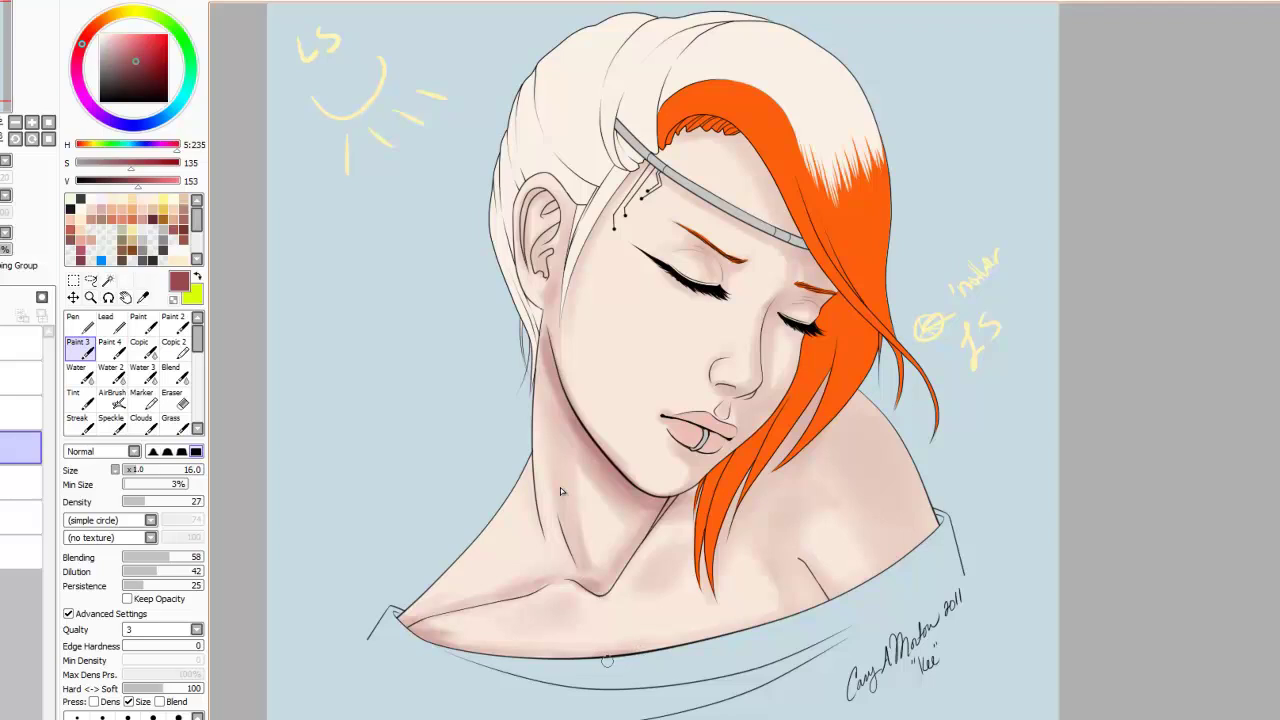
mouse_move(816, 602)
mouse_down()
mouse_move(804, 561)
mouse_move(821, 597)
mouse_up()
- Enlarge the brush and deepen the shading over the outer part of the bare shoulder
key(bracketright)
key(bracketright)
key(bracketright)
key(bracketright)
key(bracketright)
key(bracketright)
key(bracketright)
key(bracketright)
key(bracketright)
key(bracketright)
mouse_move(858, 415)
mouse_down()
mouse_move(898, 505)
mouse_move(890, 570)
mouse_up()
drag(858, 472, 872, 520)
- Set the brush size to 20 and paint darker cast shadows on the shoulder and chest beneath the orange hair strands
key(bracketleft)
key(bracketleft)
key(bracketleft)
key(bracketleft)
key(bracketleft)
key(bracketleft)
key(bracketleft)
key(bracketleft)
key(bracketleft)
drag(858, 397, 726, 591)
drag(732, 496, 716, 540)
- Deepen the shadows on the lips, around the far brow, on the forehead and at the throat, using a smaller brush for fine areas
mouse_move(674, 434)
mouse_down()
mouse_move(712, 425)
mouse_move(682, 416)
mouse_move(719, 413)
mouse_move(717, 377)
mouse_move(745, 399)
mouse_move(759, 392)
mouse_move(766, 356)
mouse_move(758, 419)
mouse_up()
mouse_move(808, 300)
mouse_down()
mouse_move(790, 306)
mouse_move(825, 281)
mouse_up()
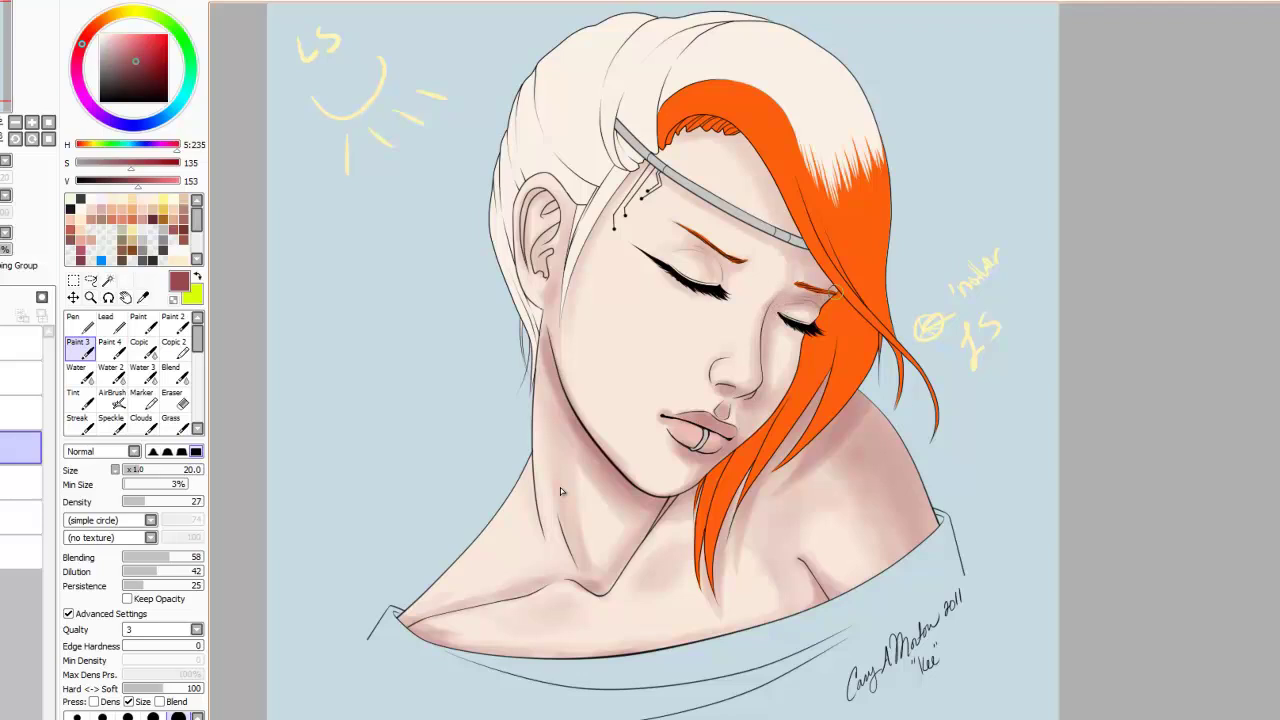
drag(735, 138, 792, 232)
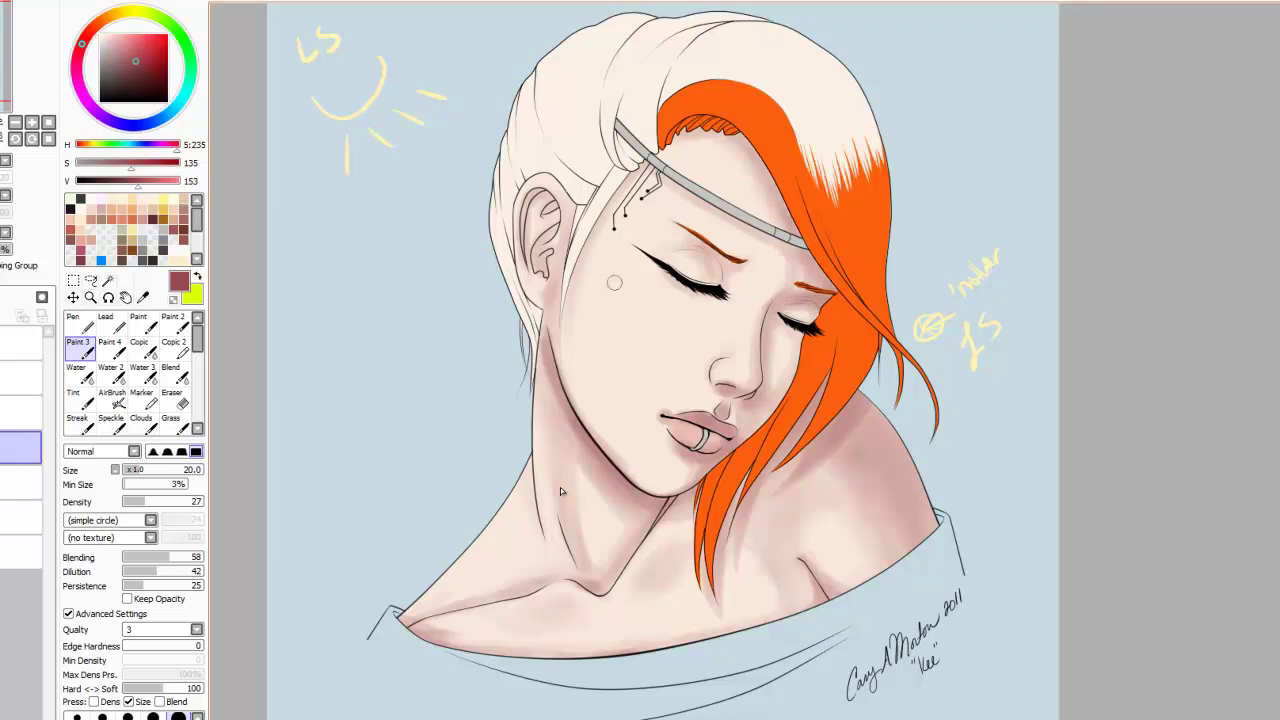
click(77, 717)
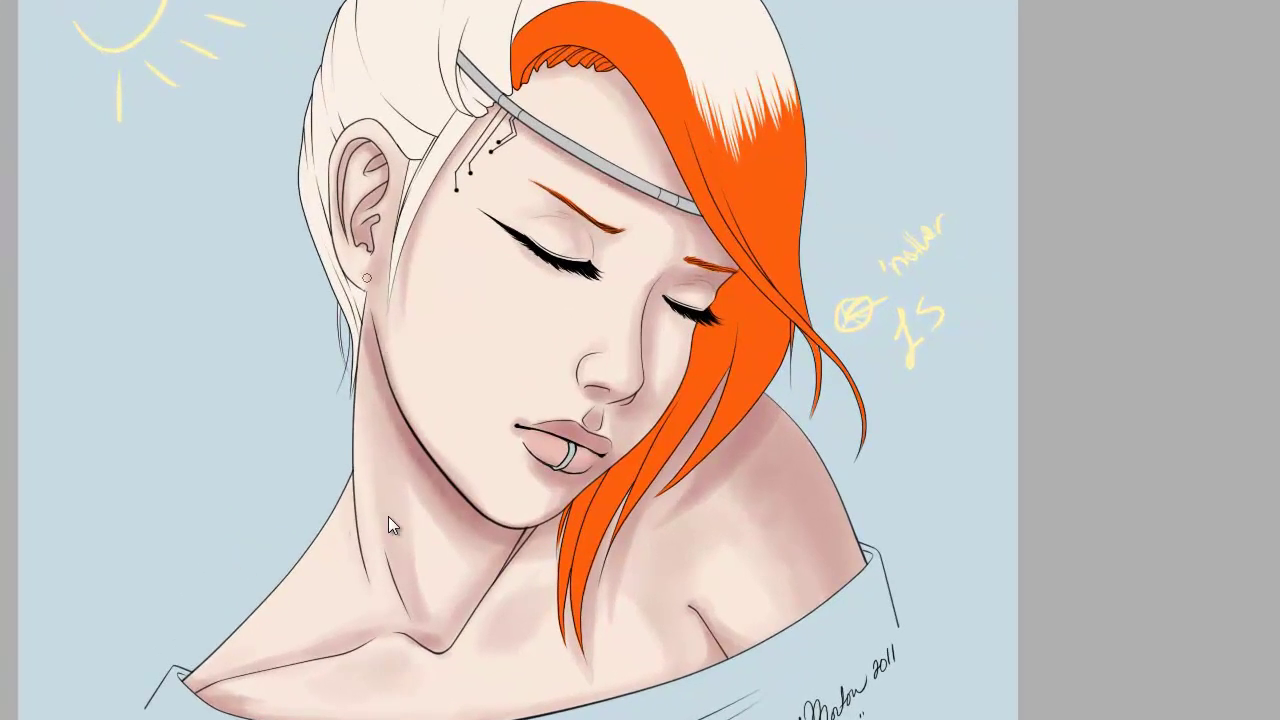
mouse_move(411, 605)
mouse_down()
mouse_move(434, 638)
mouse_move(464, 620)
mouse_up()
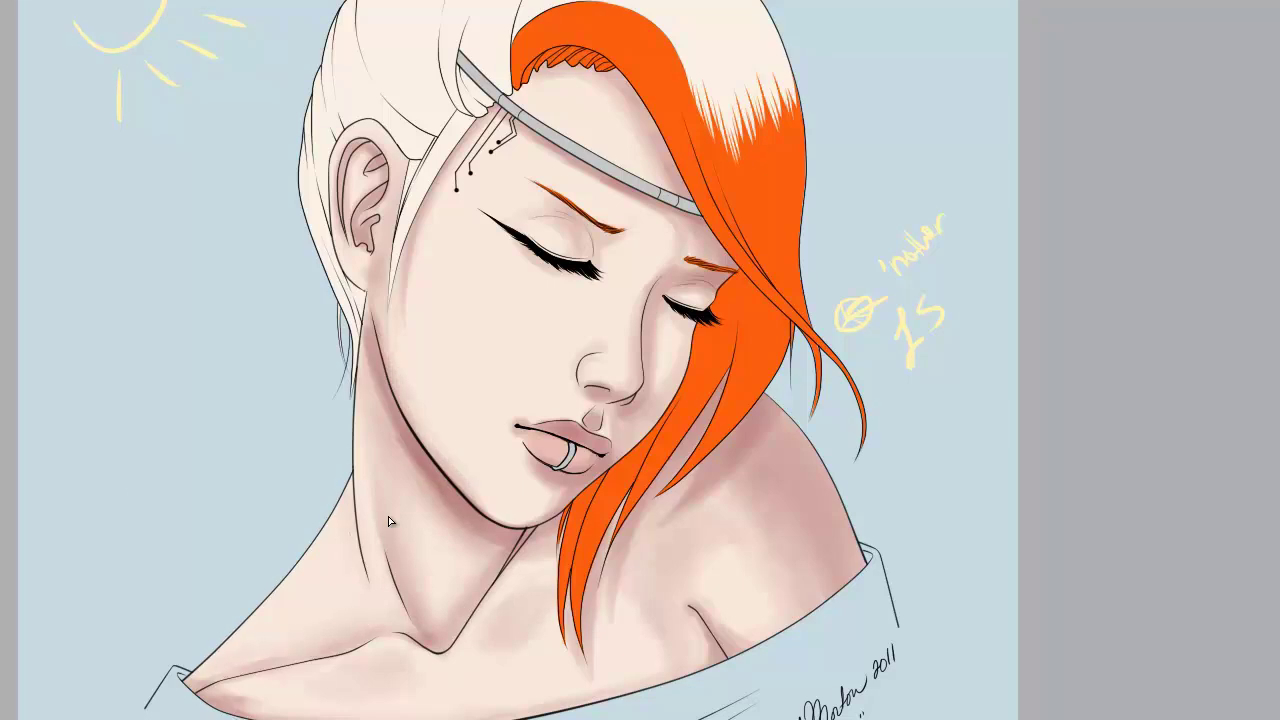
- Blend the skin shading smoothly across the face, neck and shoulder, and lighten the cheek
key(r)
drag(760, 600, 1146, 457)
scroll(412, 690, up, 2)
drag(412, 690, 421, 579)
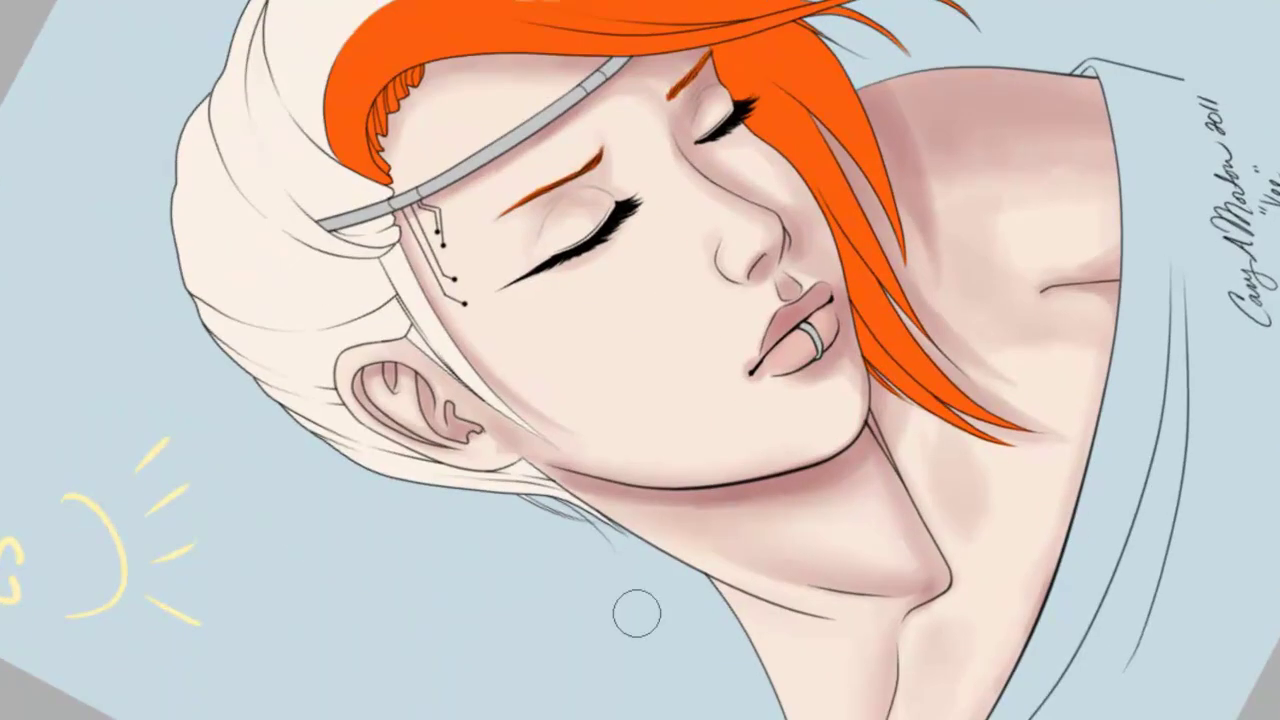
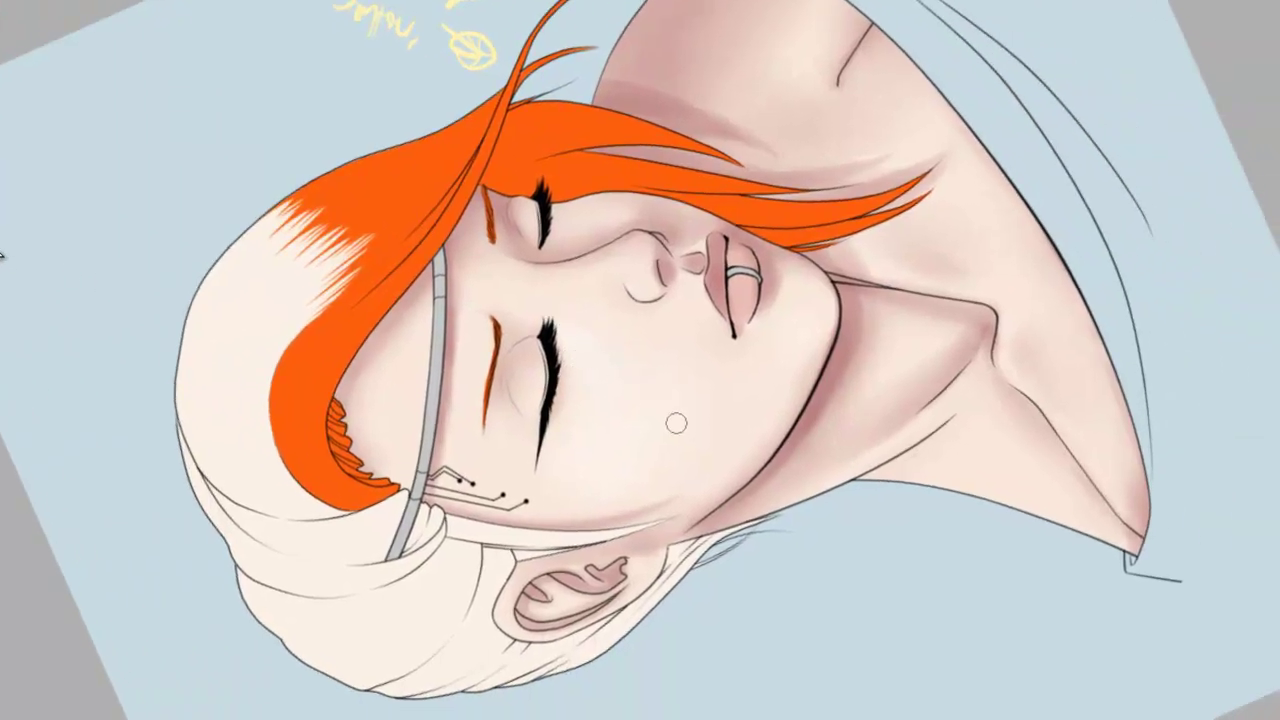
key(Home)
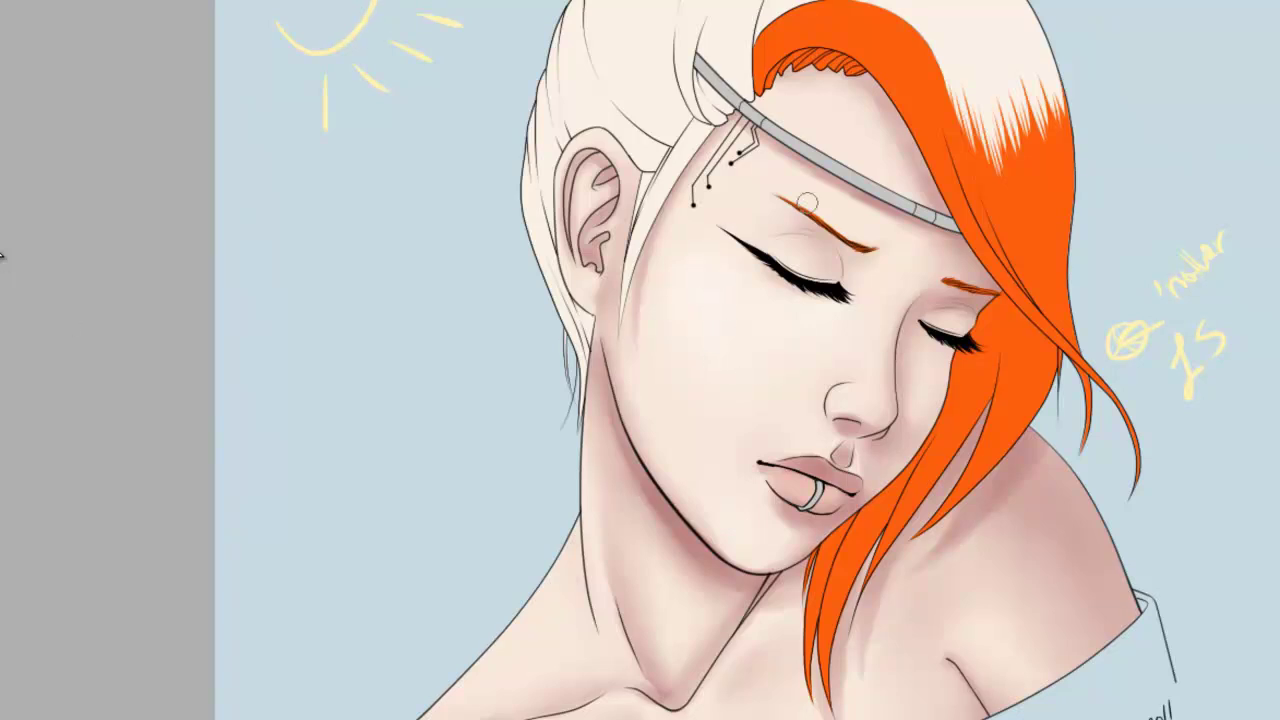
scroll(824, 622, down, 1)
drag(824, 622, 616, 622)
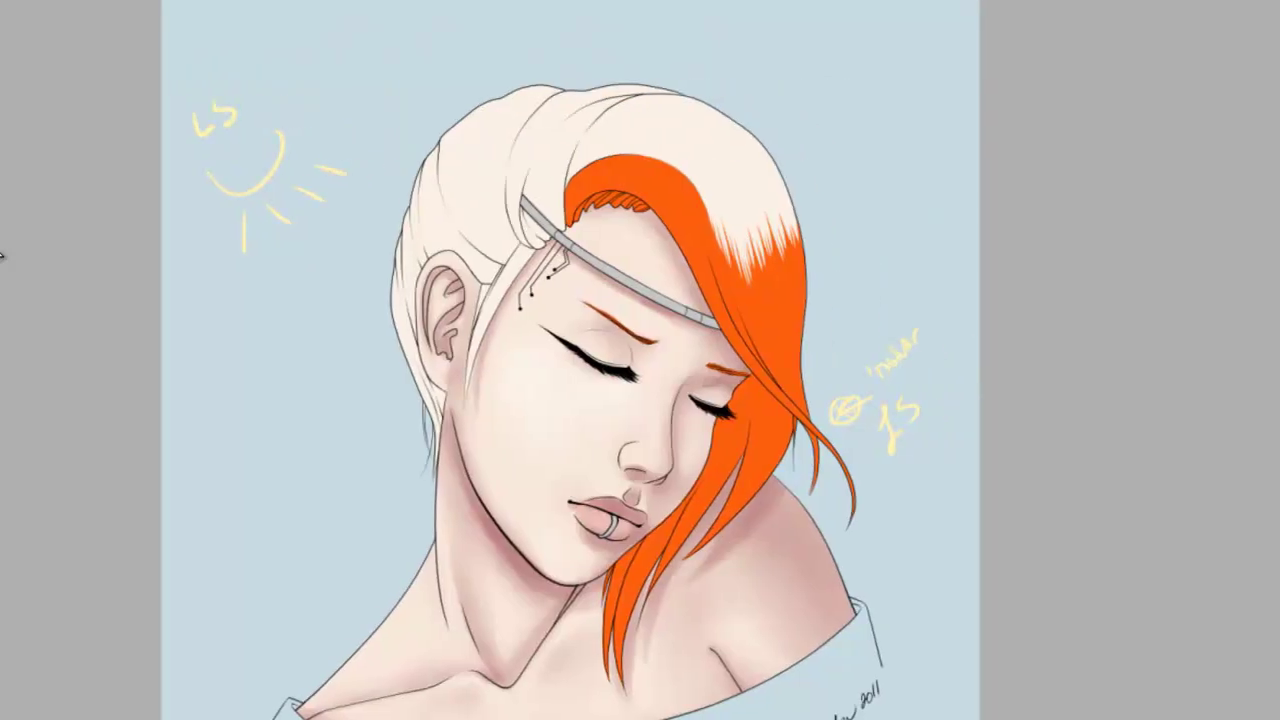
scroll(628, 303, up, 1)
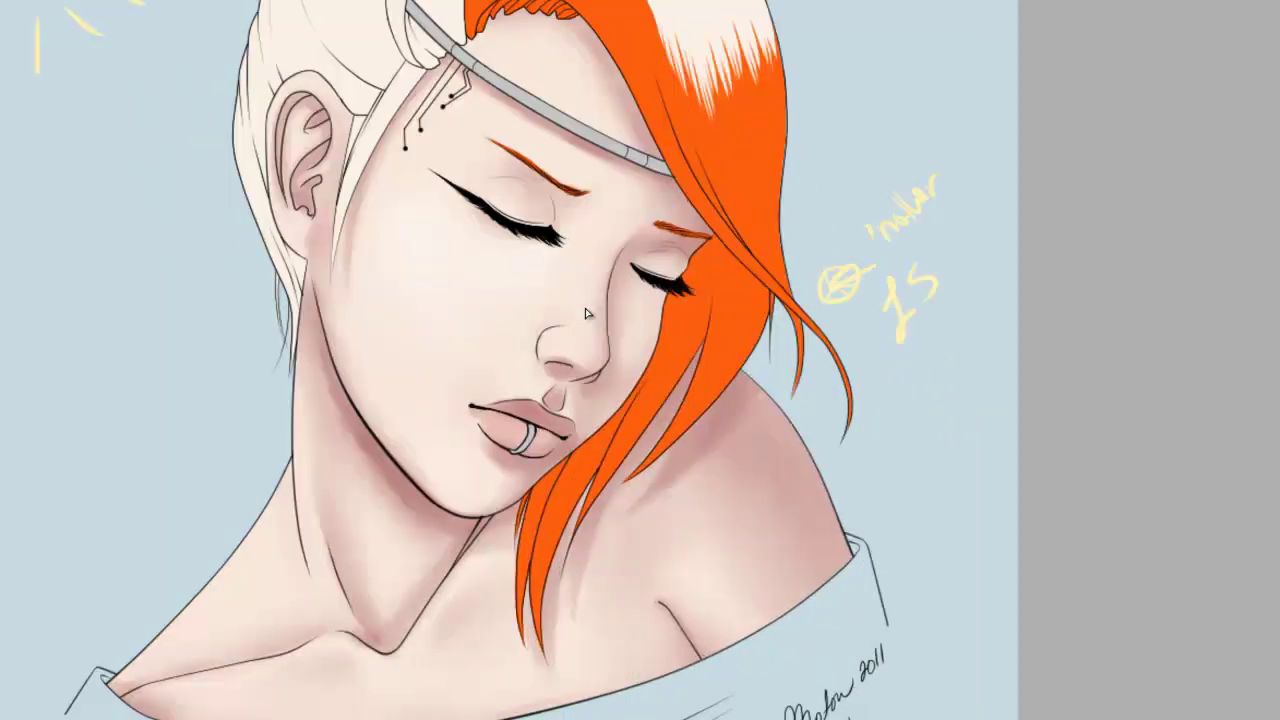
- Open the Brightness and Contrast adjustment for the skin layer with contrast at +18 and Color Deepen at -100
key(alt+t)
key(b)
key(Tab)
key(Tab)
key(Home)
key(shift+Tab)
key(Right)
key(Right)
key(Right)
key(Right)
key(Right)
key(Right)
key(Right)
key(Right)
key(Right)
key(Right)
key(Right)
key(Right)
key(Right)
key(Right)
key(Right)
key(Right)
key(Right)
key(Right)
key(shift+Tab)
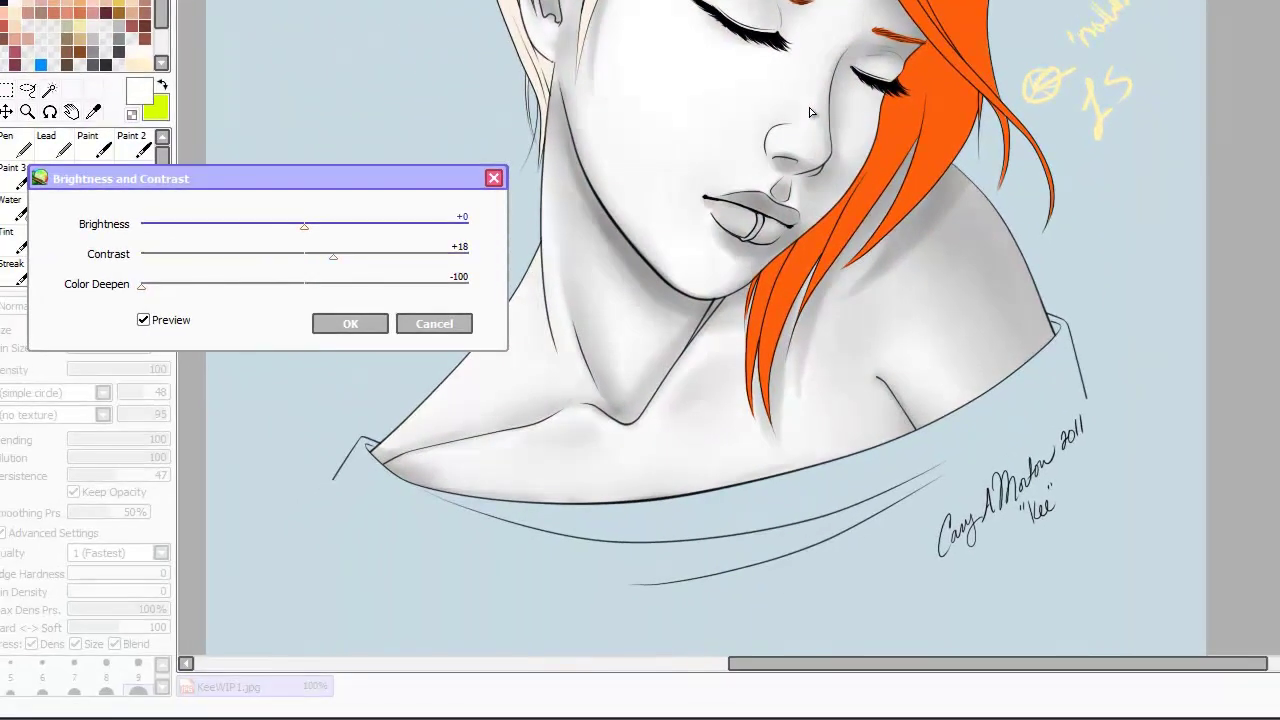
- Set the skin's brightness to -37 and contrast to +29, restore most of its Color Deepen, and apply the adjustment
drag(304, 227, 244, 227)
drag(333, 257, 351, 257)
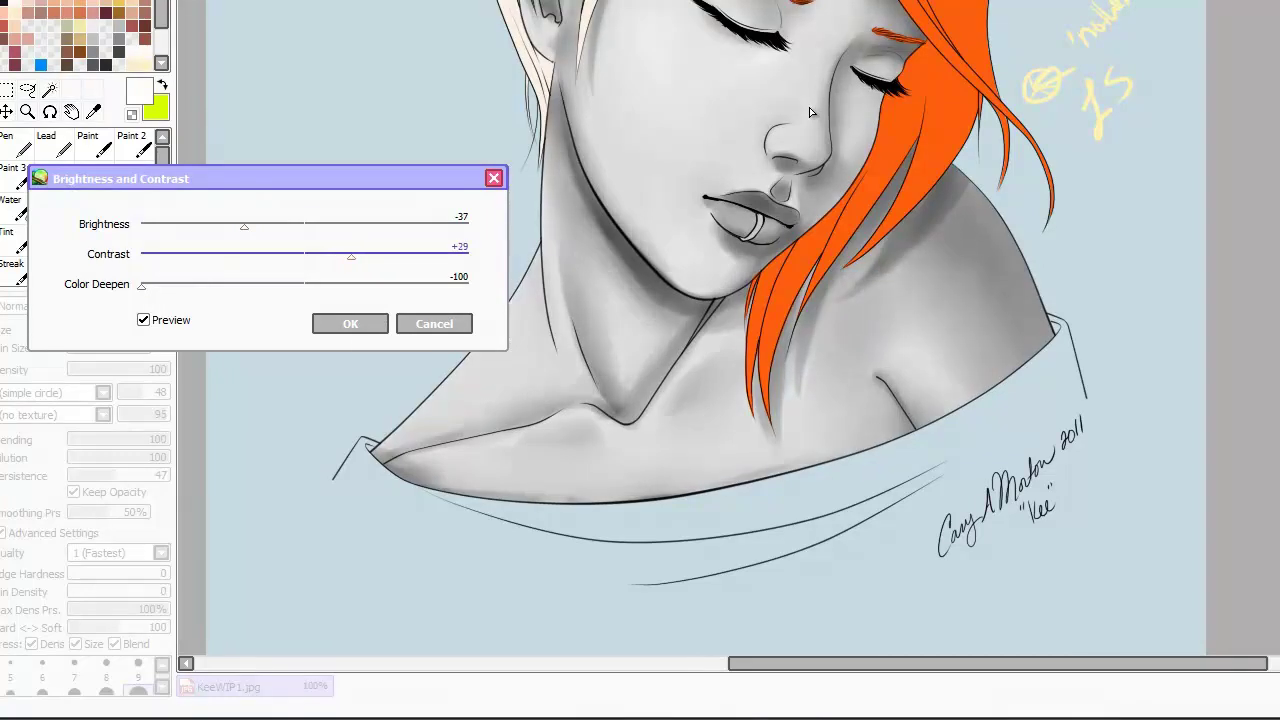
drag(141, 287, 143, 287)
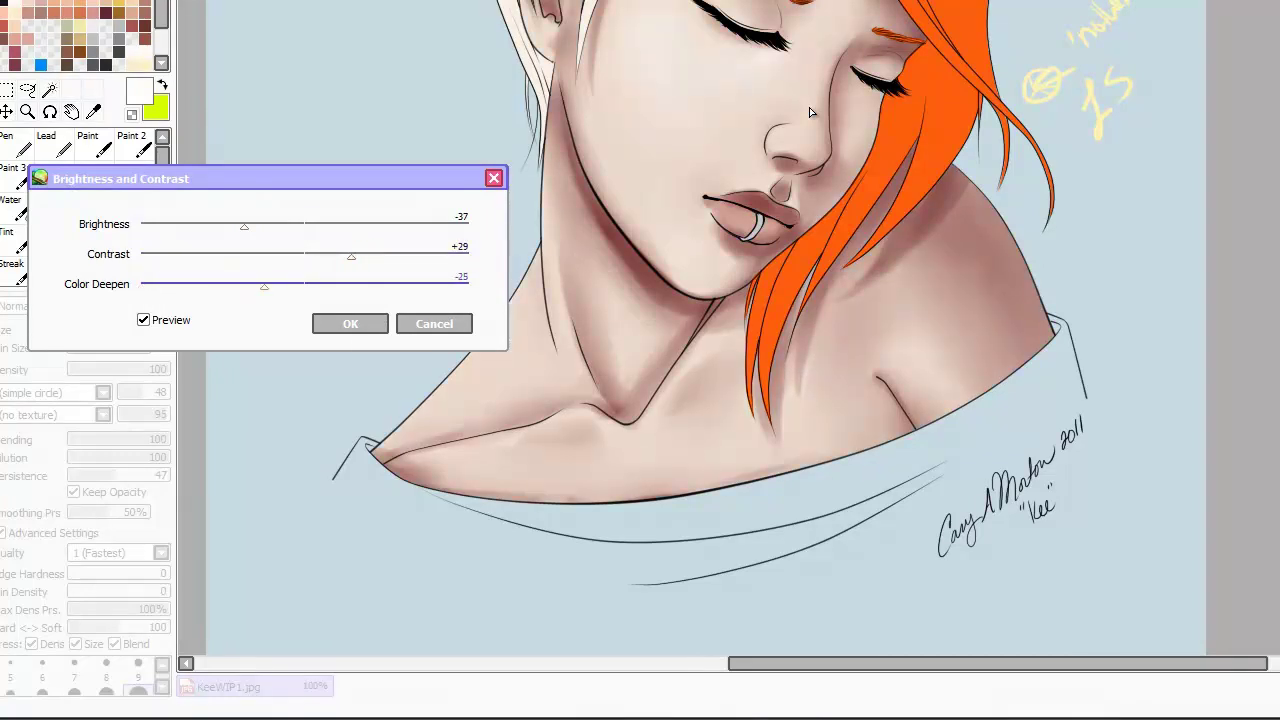
drag(226, 287, 270, 287)
click(350, 324)
scroll(798, 499, down, 1)
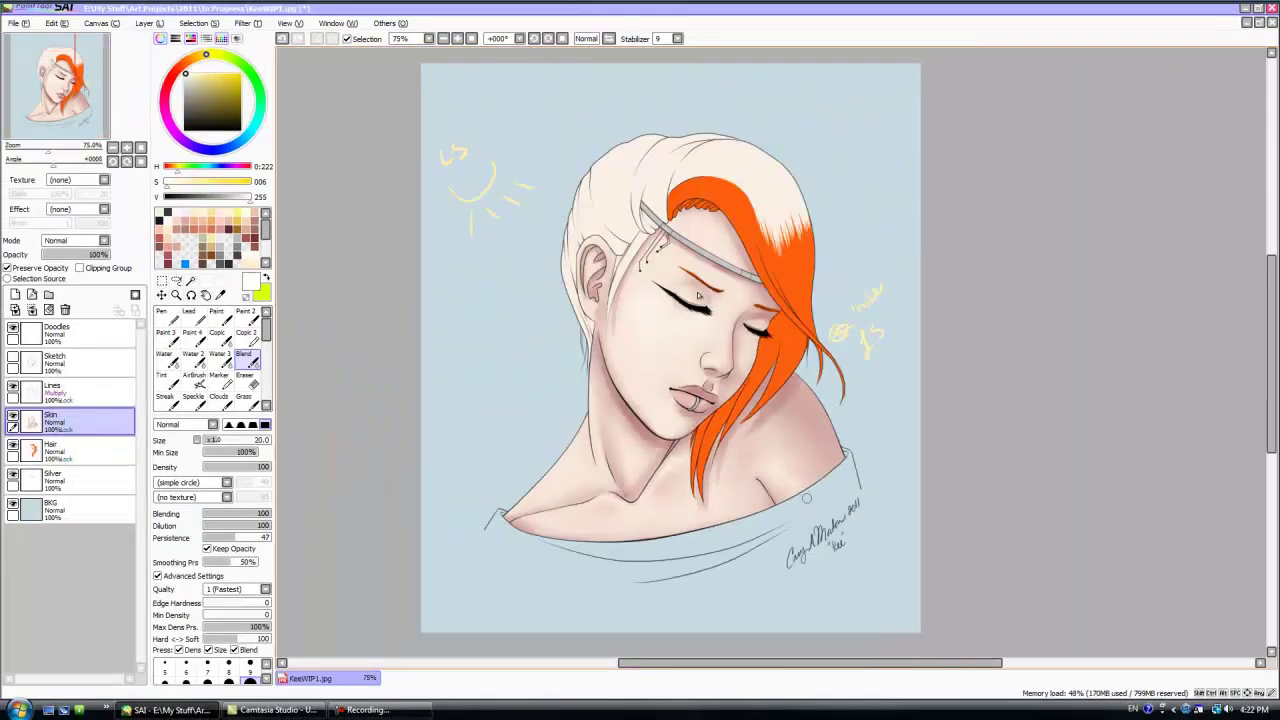
- Enlarge the AirBrush to 120, shift its red colour toward orange, and airbrush a soft blush over the cheek near the ear
scroll(828, 507, up, 1)
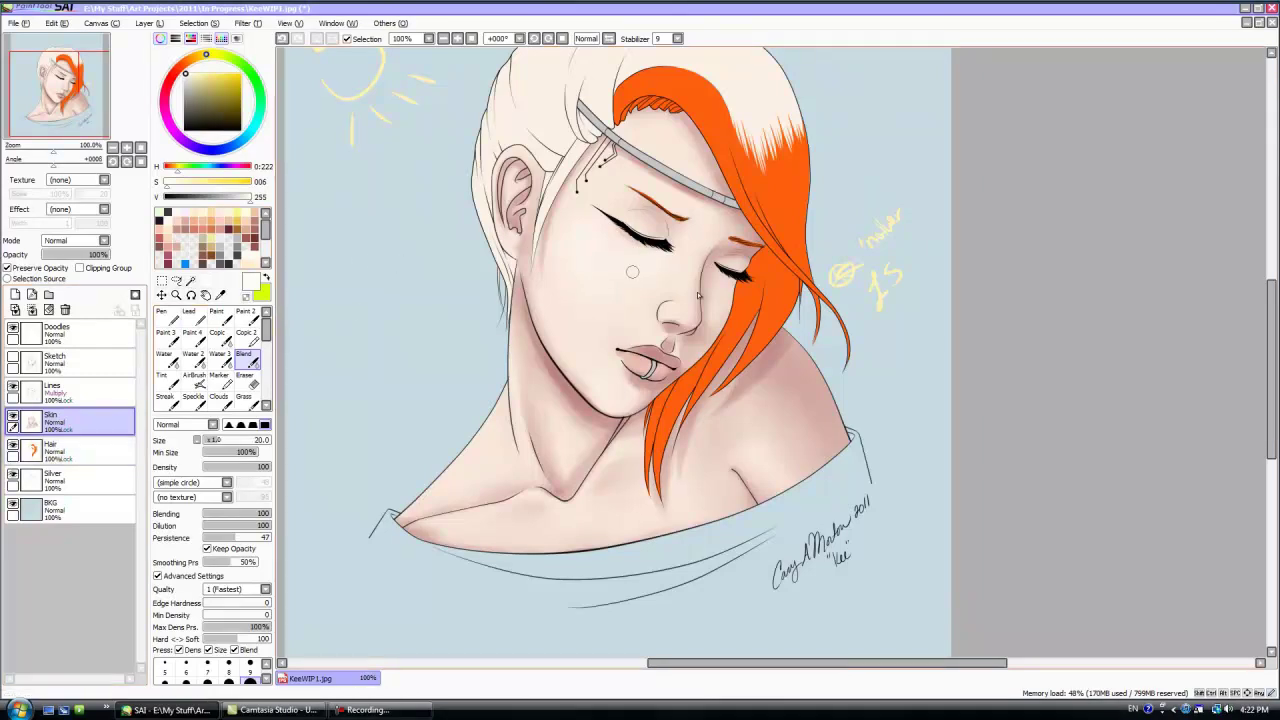
key(Delete)
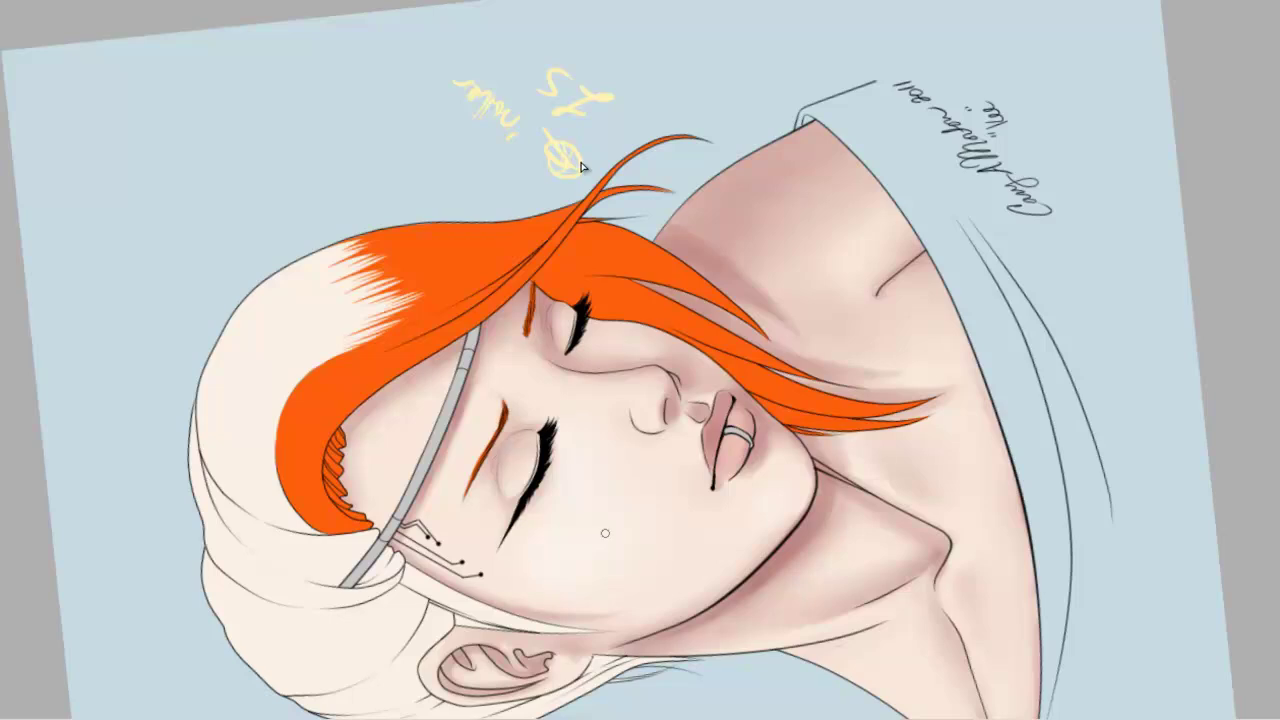
key(Home)
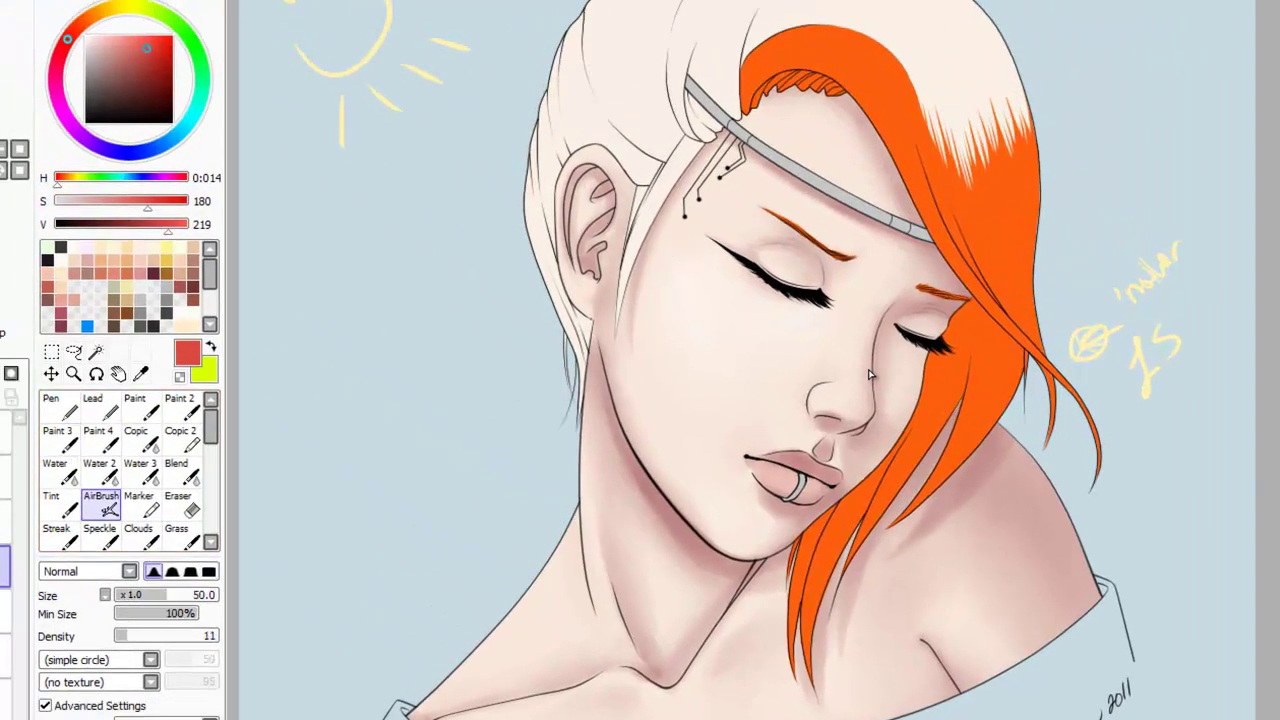
key(])
key(])
key(])
key(])
key(])
drag(674, 262, 654, 324)
key(ctrl+z)
click(75, 30)
drag(75, 30, 78, 28)
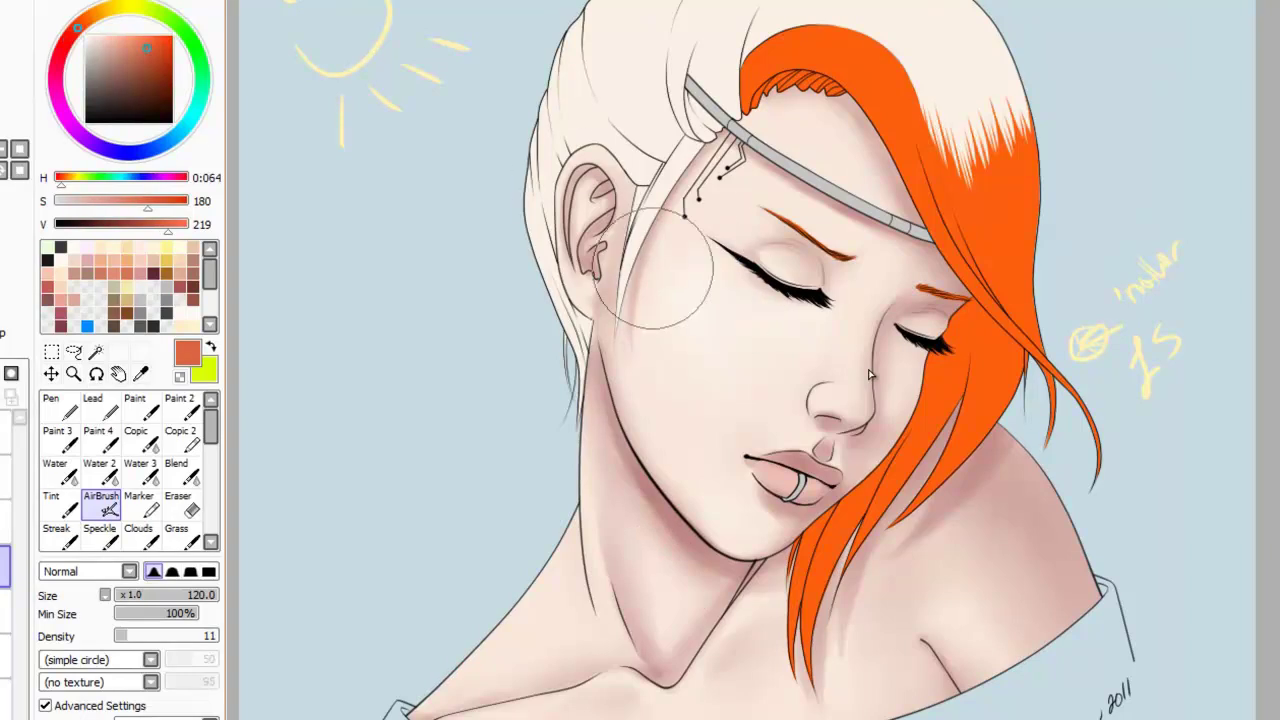
drag(678, 288, 691, 404)
- Soften the cheek blush and add smaller warm touches to the face and neck, reducing the AirBrush to 50 and 35
key(bracketleft)
key(bracketleft)
key(bracketleft)
key(bracketleft)
key(bracketleft)
key(bracketleft)
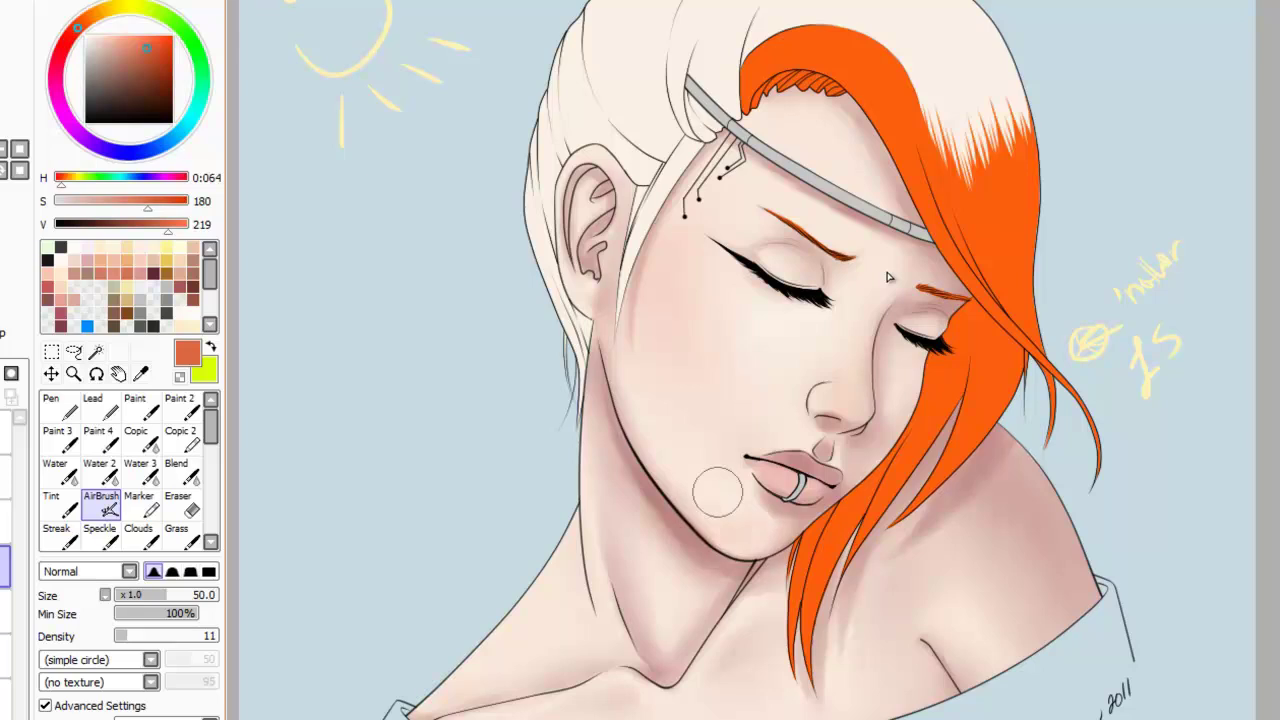
click(176, 466)
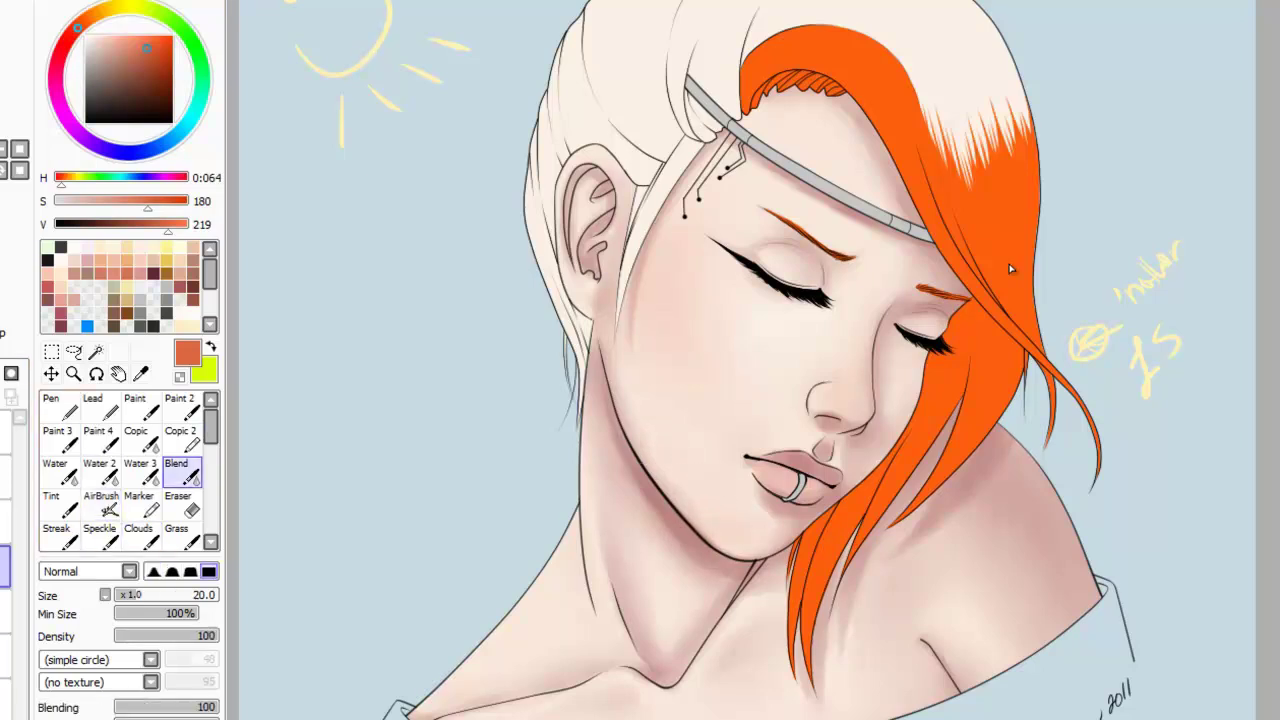
click(101, 505)
key(bracketleft)
key(bracketleft)
key(bracketleft)
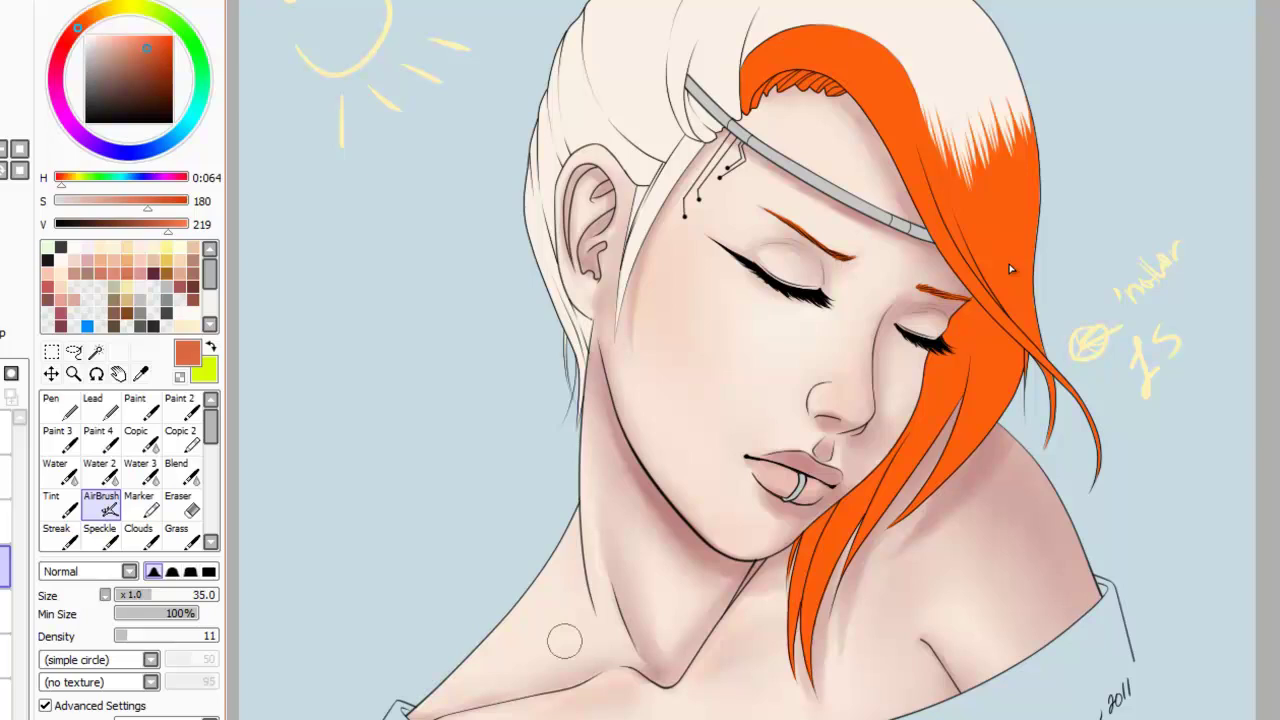
- Pick a muted purple and airbrush it lightly over both eyelids at size 80
click(80, 133)
mouse_move(134, 62)
mouse_down()
mouse_move(116, 83)
mouse_move(119, 71)
mouse_up()
key(bracketright)
key(bracketright)
key(bracketright)
key(bracketright)
key(bracketright)
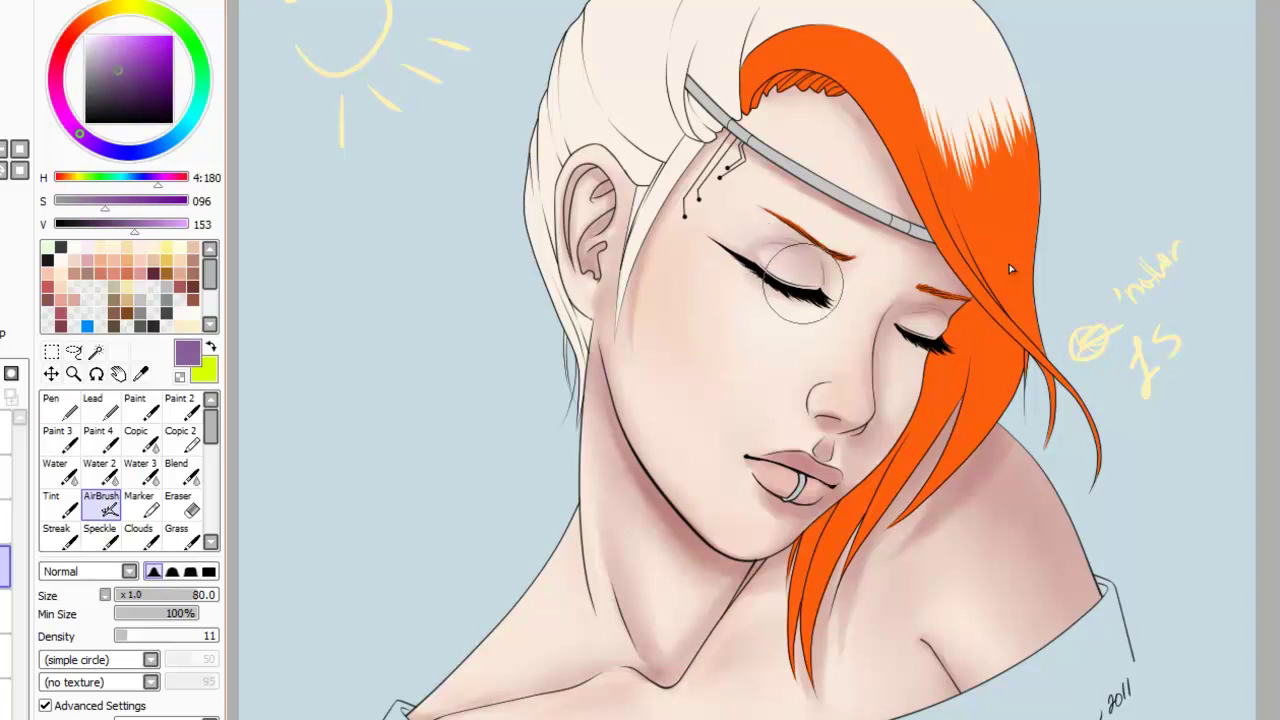
key(ctrl+z)
mouse_move(950, 333)
mouse_down()
mouse_move(837, 504)
mouse_move(879, 585)
mouse_up()
- Airbrush soft warm tints over the forehead, cheek and nose, and a yellowish glow on the bare shoulder
drag(1010, 268, 695, 65)
key(Tab)
drag(453, 480, 460, 443)
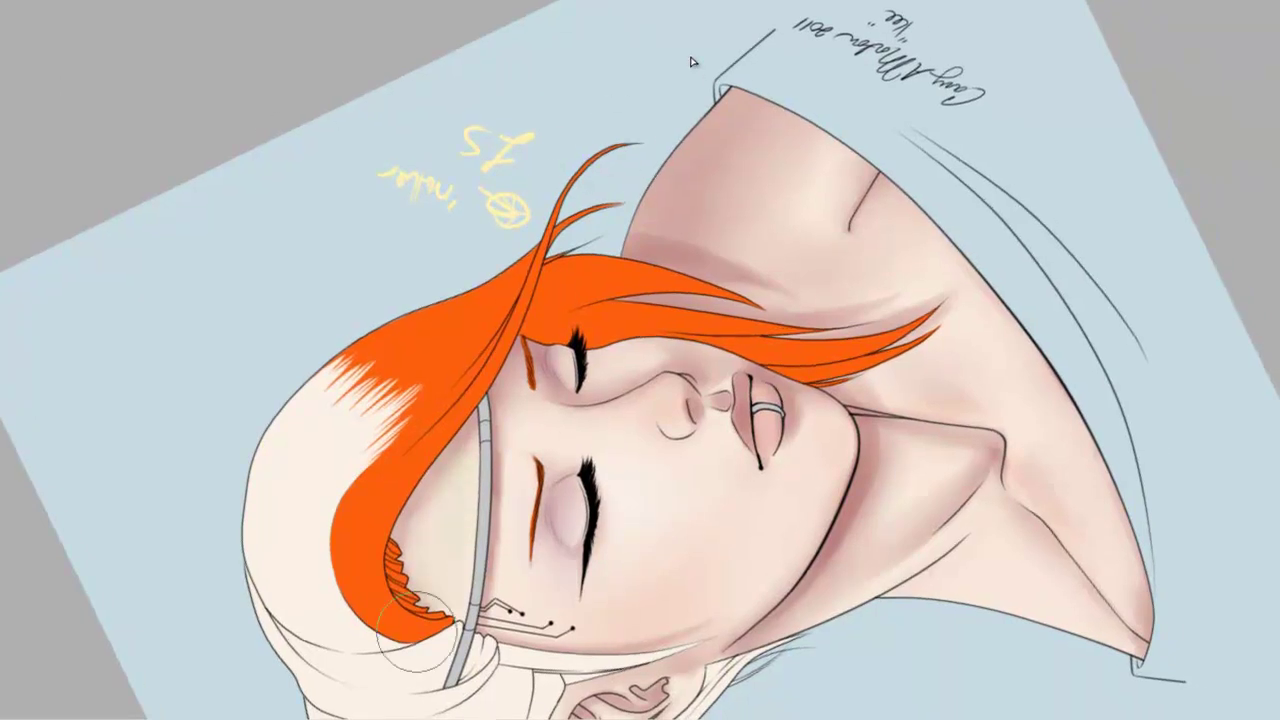
drag(694, 62, 678, 171)
scroll(677, 172, down, 5)
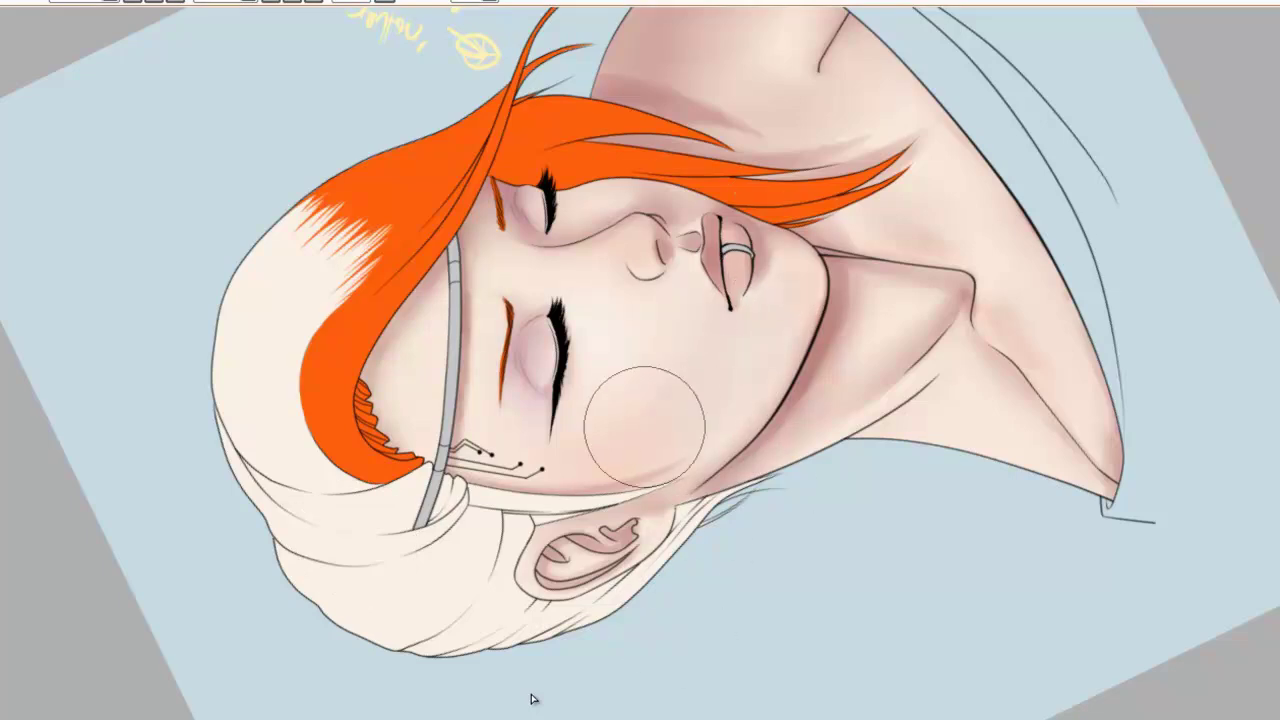
click(313, 2)
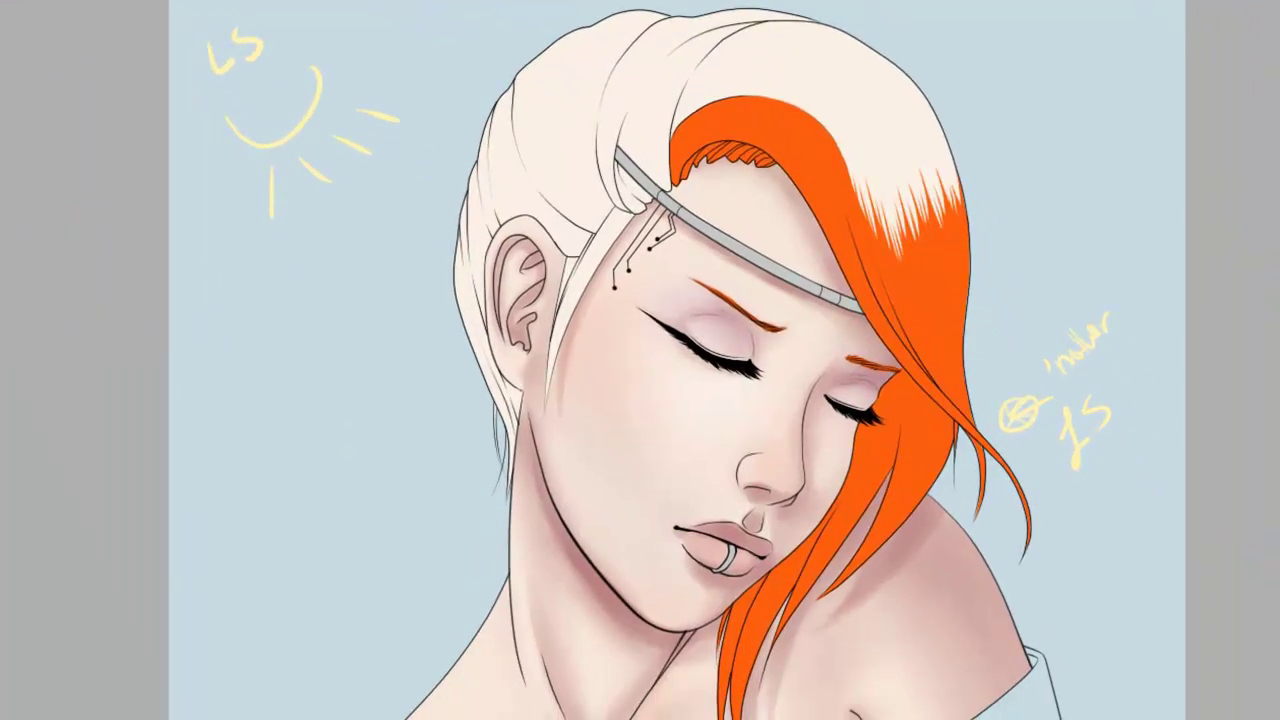
scroll(1000, 465, down, 5)
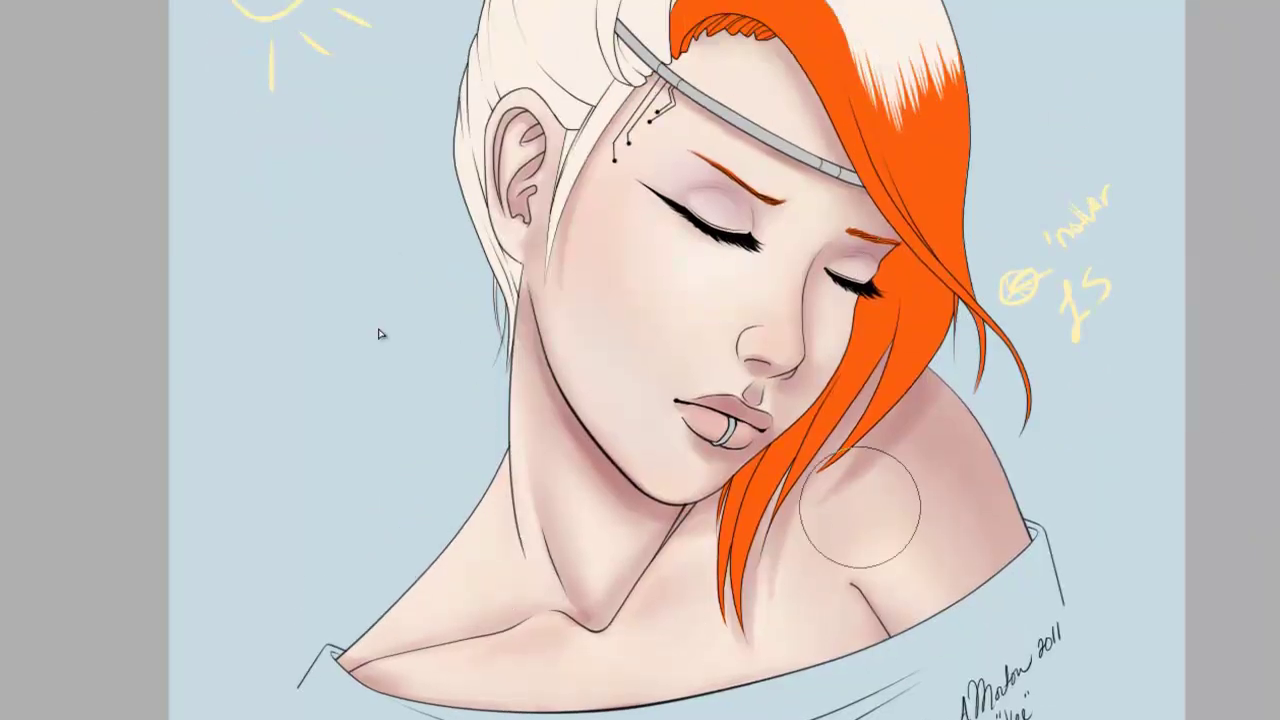
drag(812, 593, 768, 98)
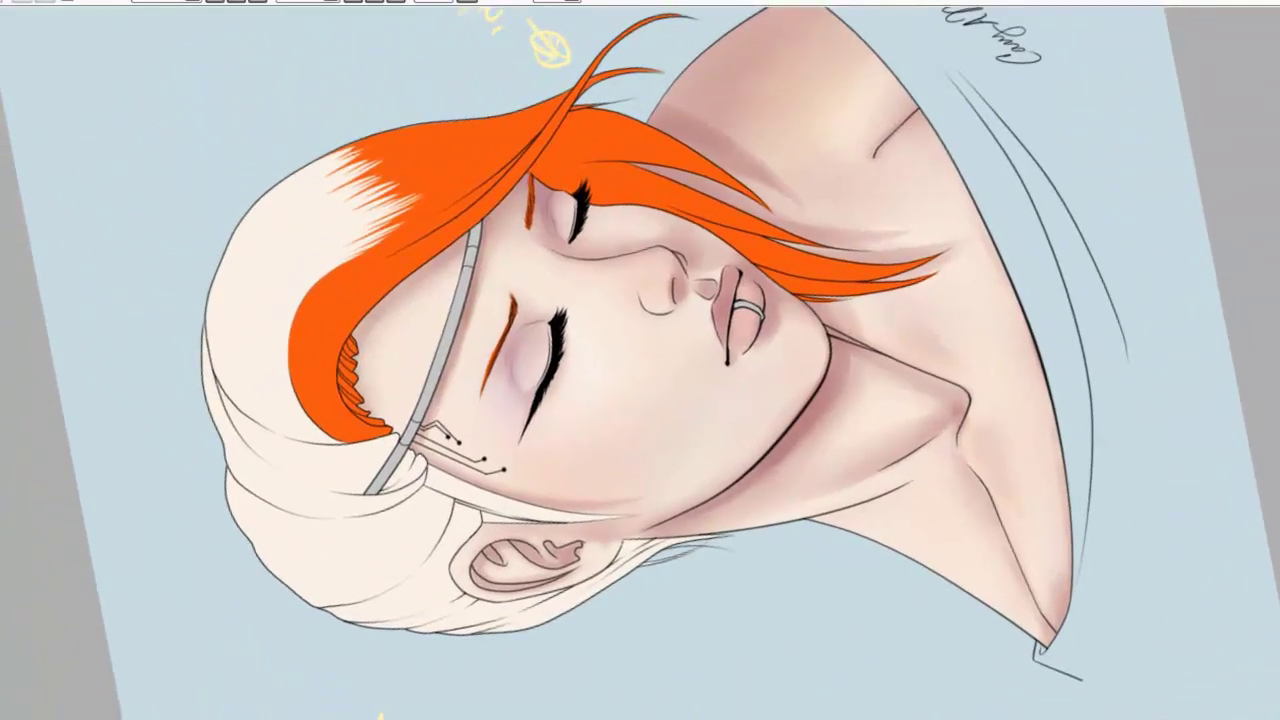
- Build up dark grey eyeshadow on both eyelids, deepening it toward the lashes and the near eye's outer corner
mouse_move(541, 334)
mouse_down()
mouse_move(551, 331)
mouse_move(508, 392)
mouse_up()
drag(570, 202, 563, 218)
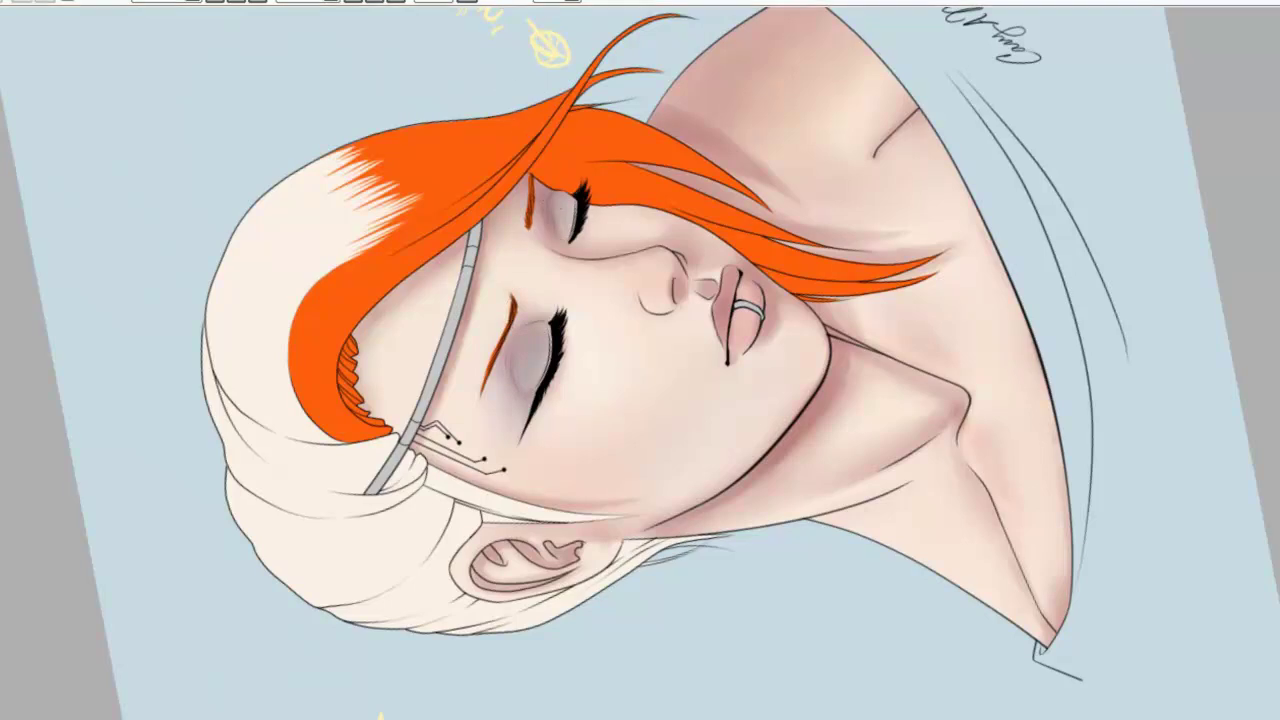
mouse_move(546, 328)
mouse_down()
mouse_move(543, 346)
mouse_move(553, 326)
mouse_up()
drag(573, 226, 563, 213)
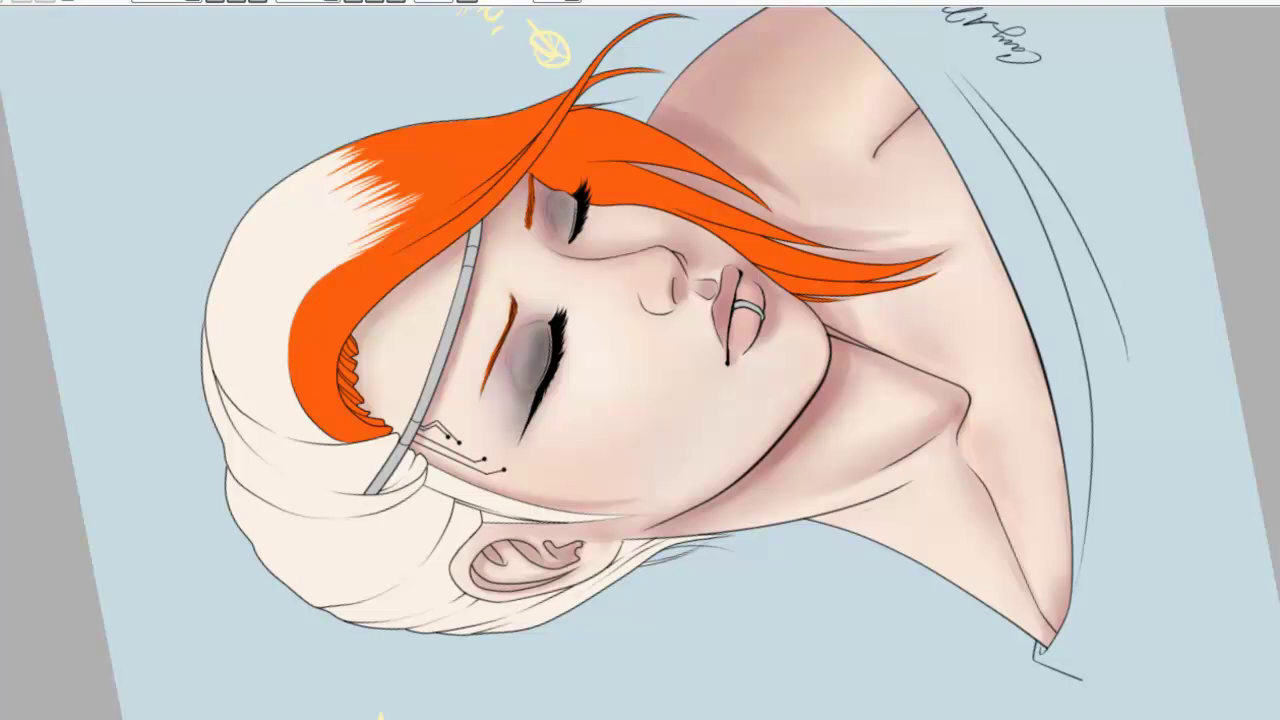
mouse_move(515, 399)
mouse_down()
mouse_move(537, 340)
mouse_move(504, 395)
mouse_up()
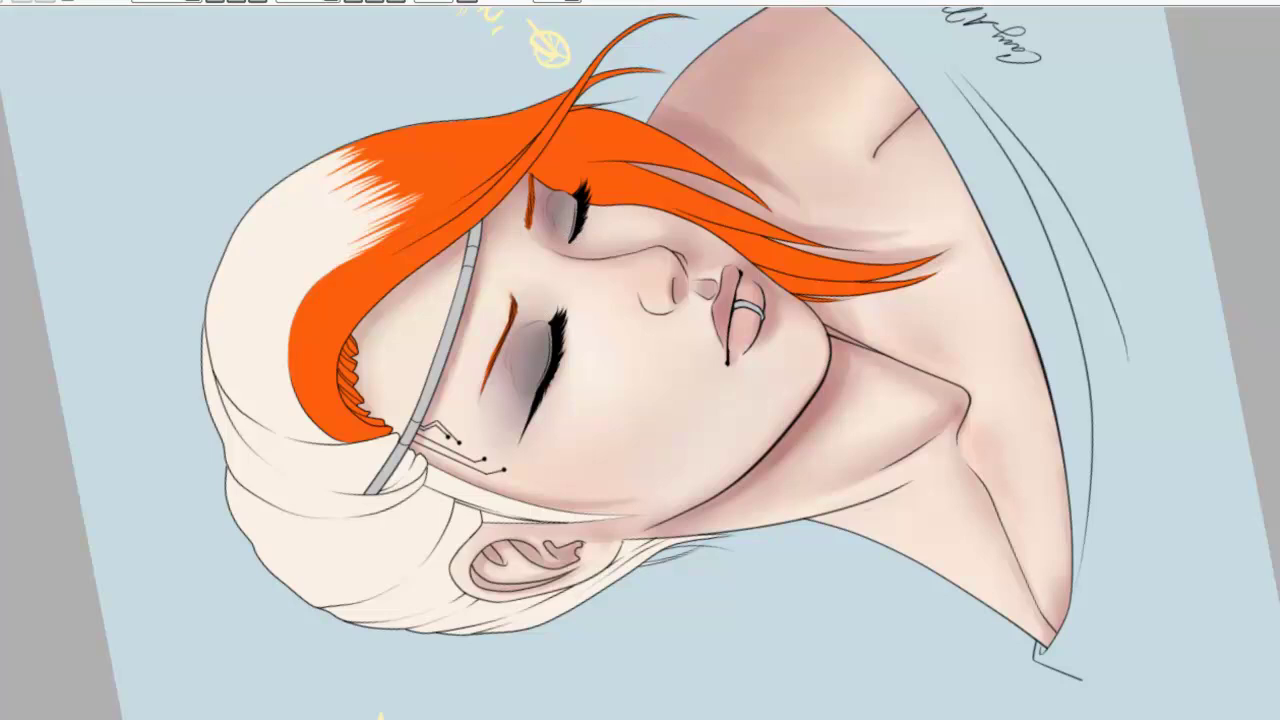
- Blend the grey eyeshadow smoothly across both eyelids and out toward the near eye's outer corner
mouse_move(566, 234)
mouse_down()
mouse_move(566, 193)
mouse_move(561, 229)
mouse_move(577, 208)
mouse_up()
mouse_move(544, 328)
mouse_down()
mouse_move(537, 395)
mouse_move(543, 337)
mouse_up()
drag(543, 337, 533, 402)
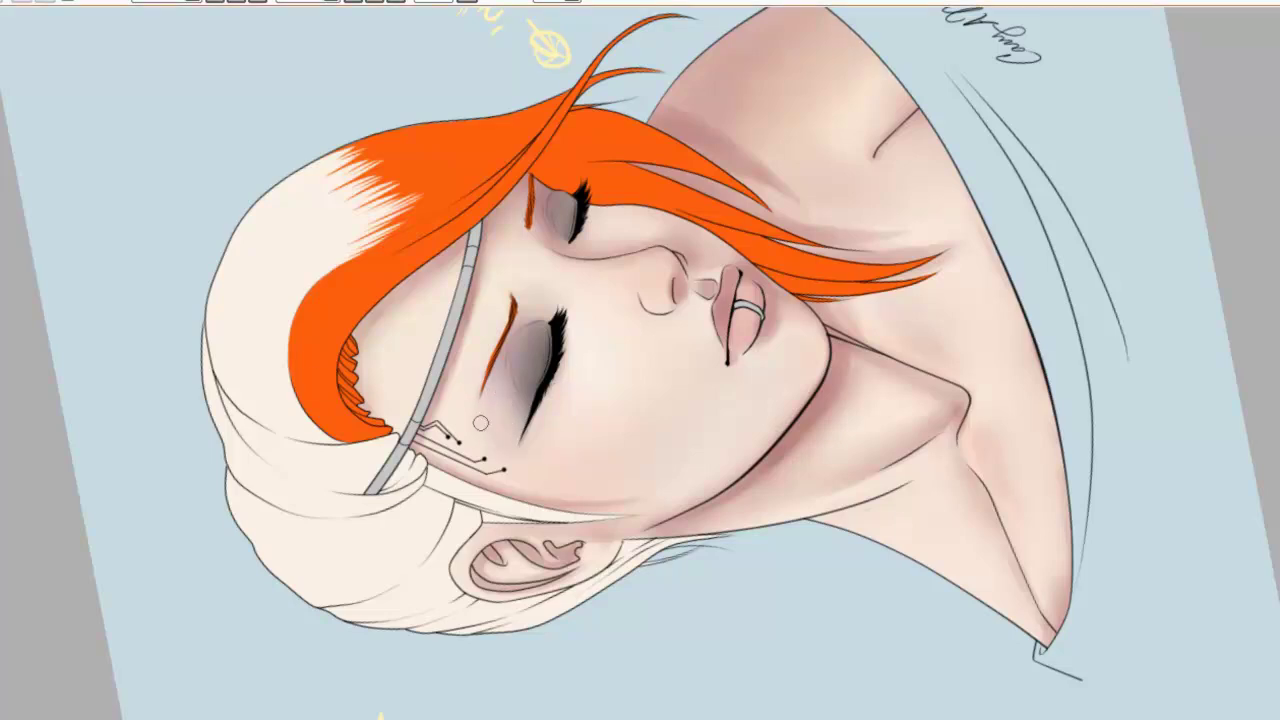
mouse_move(532, 429)
mouse_down()
mouse_move(501, 403)
mouse_move(503, 441)
mouse_move(495, 347)
mouse_up()
mouse_move(518, 390)
mouse_down()
mouse_move(509, 447)
mouse_move(507, 405)
mouse_move(533, 353)
mouse_up()
key(Home)
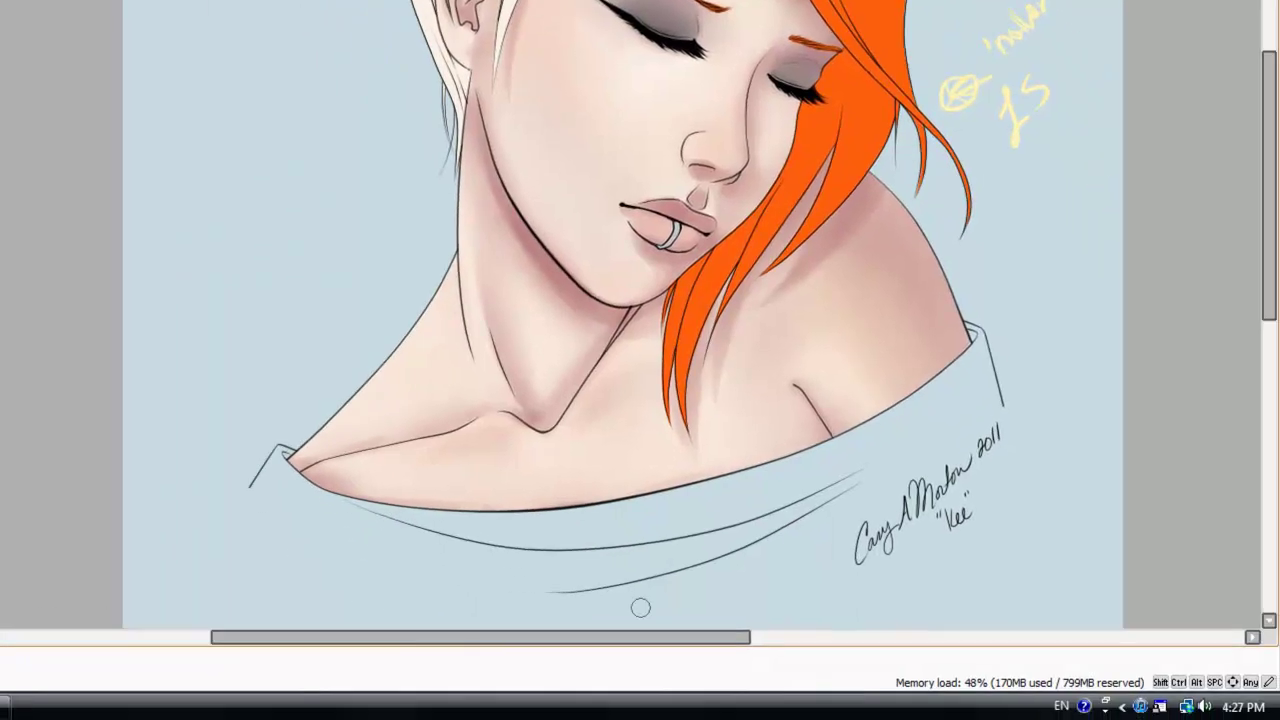
- Darken the upper lip with a muted reddish brown using the Paint 3 brush at sizes 9 and 12
drag(552, 647, 649, 643)
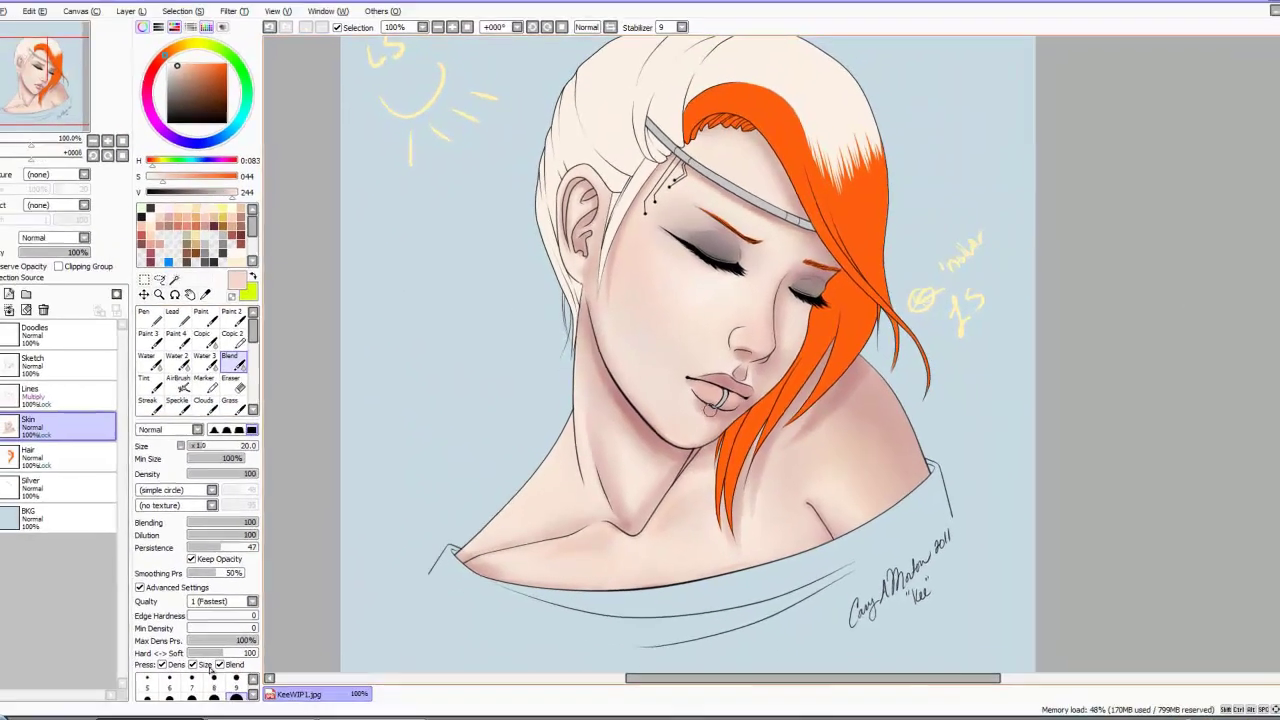
click(167, 339)
right_click(641, 427)
click(250, 652)
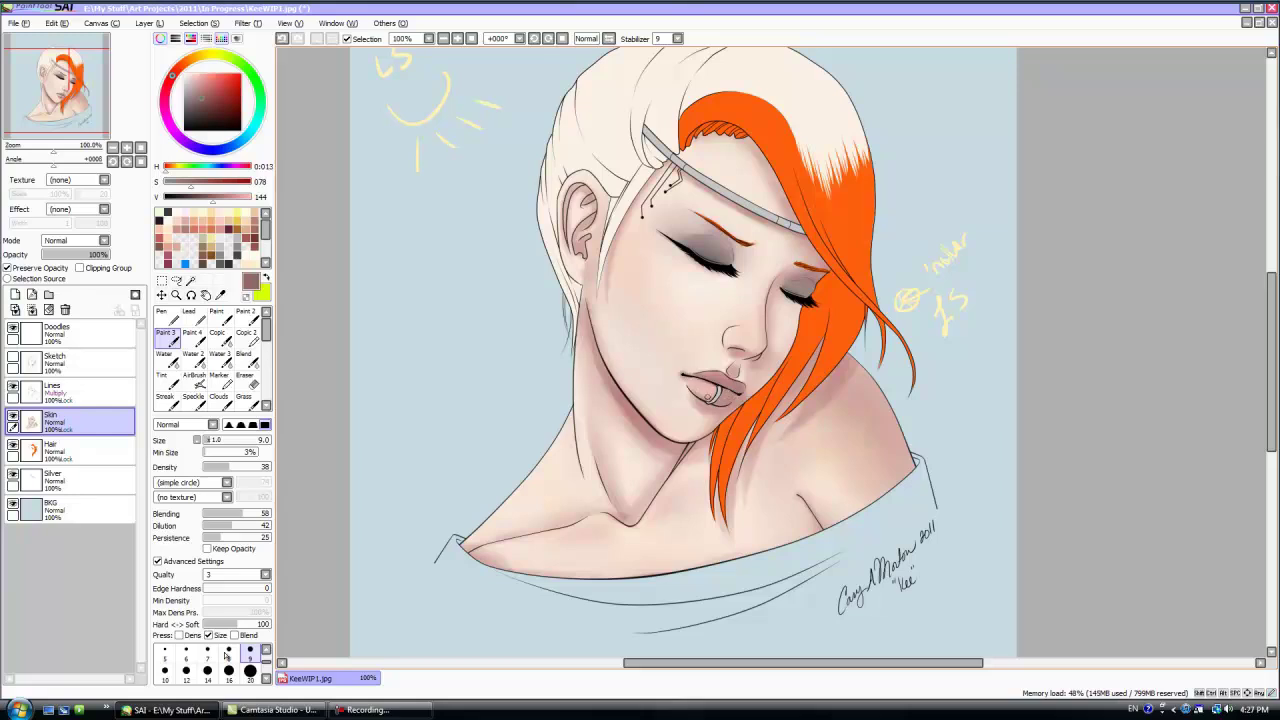
key(Delete)
key(Delete)
key(Delete)
key(Delete)
key(Delete)
key(Delete)
key(Delete)
key(Delete)
key(Delete)
key(Delete)
key(Delete)
key(Delete)
key(Delete)
key(Delete)
right_click(823, 370)
drag(820, 338, 823, 344)
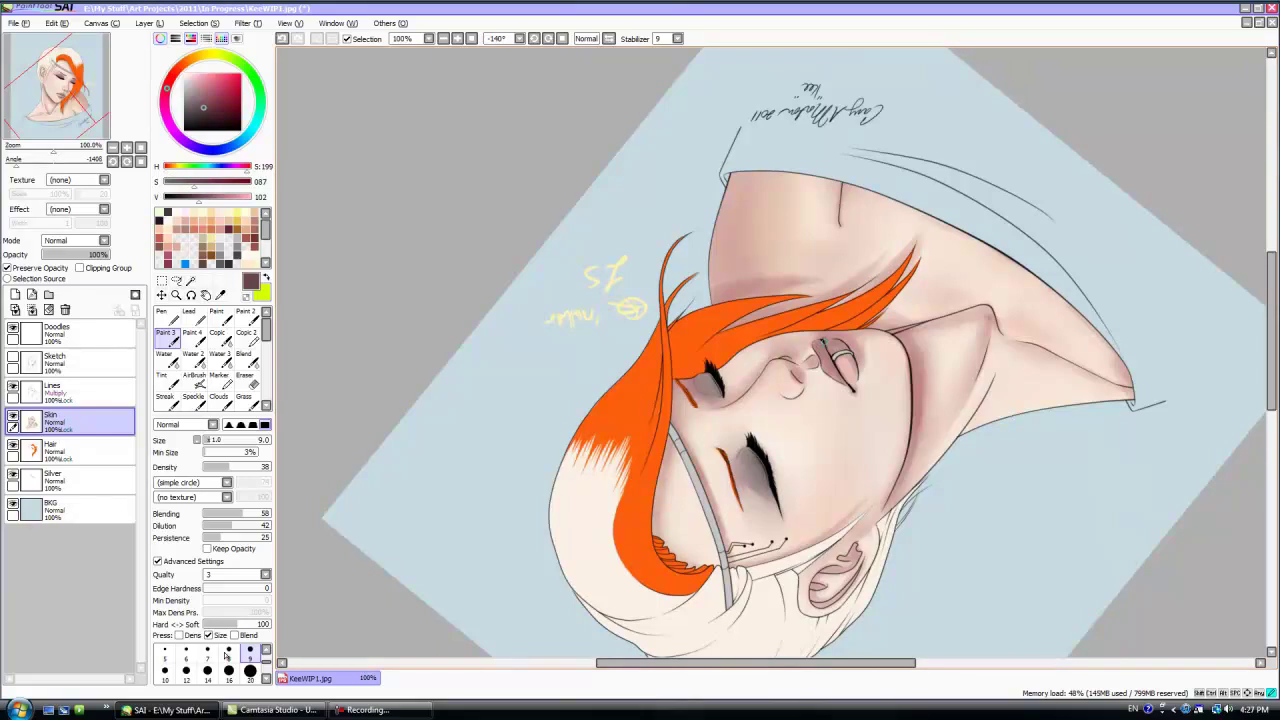
click(186, 670)
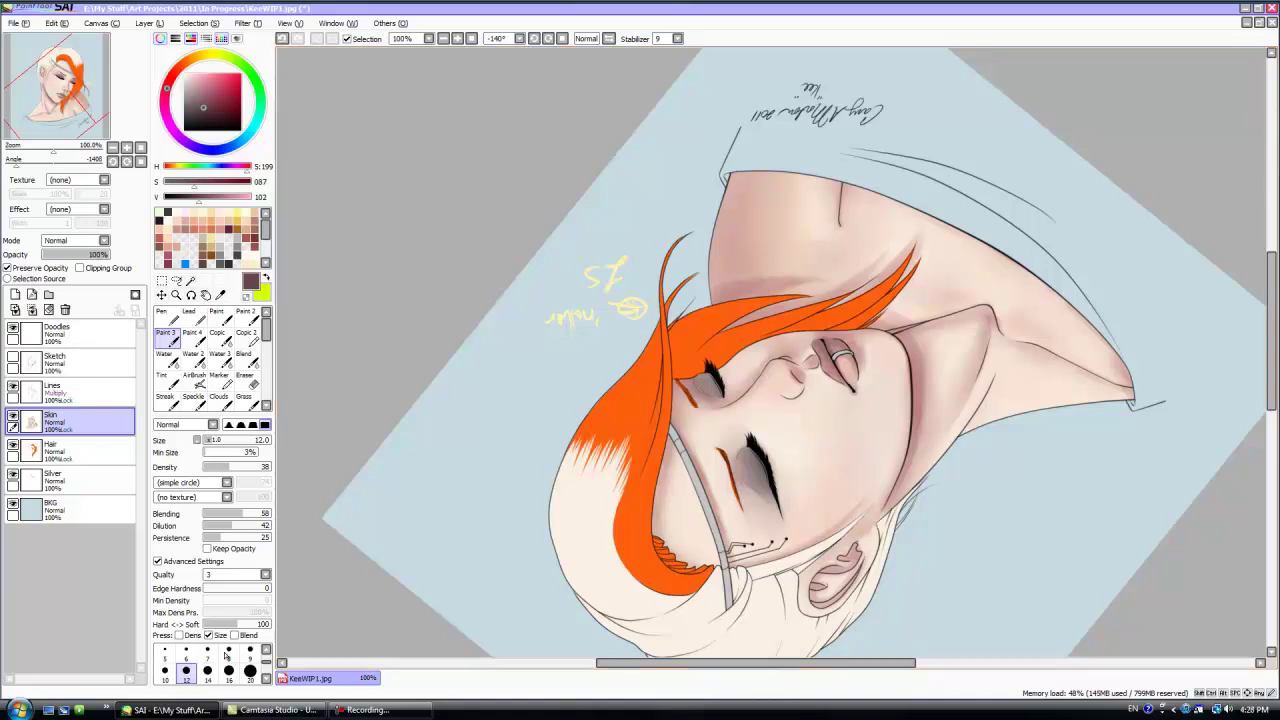
- Paint pale peach and near-white highlights on the lower lip, reducing the Paint 3 brush to sizes 9 and 6
drag(855, 397, 716, 386)
scroll(716, 386, up, 1)
right_click(675, 359)
click(185, 229)
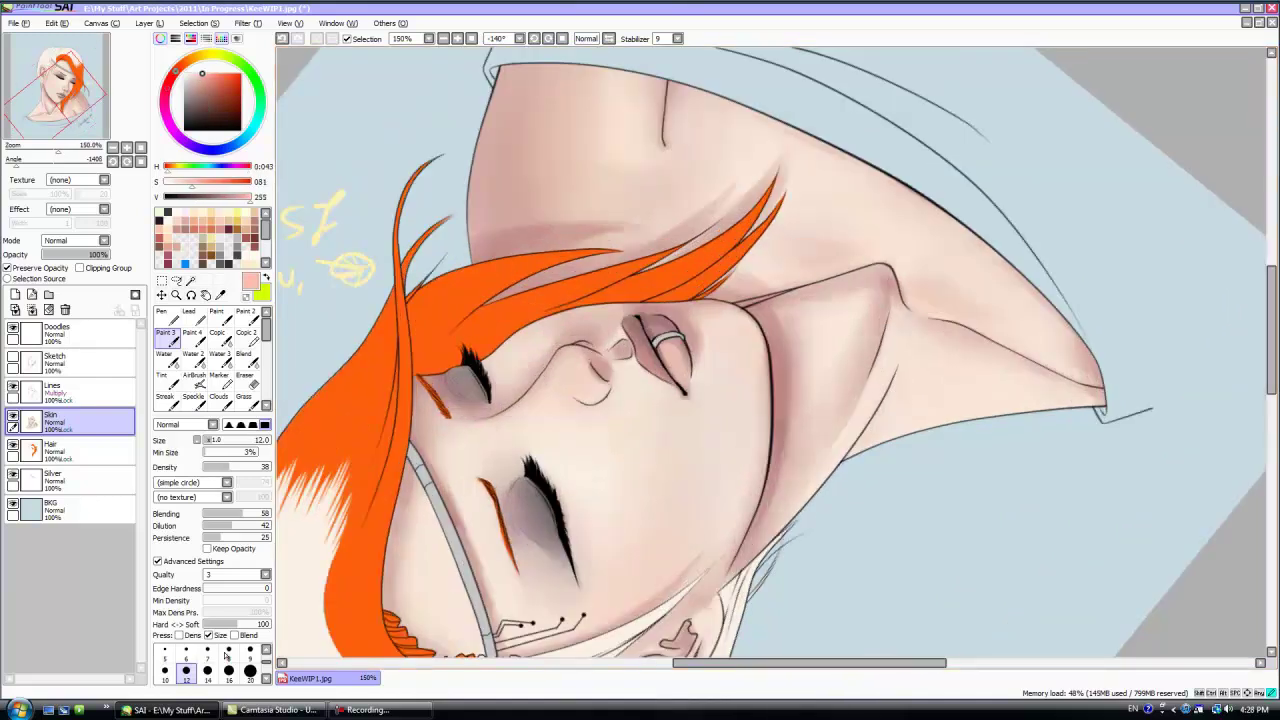
click(185, 221)
click(250, 654)
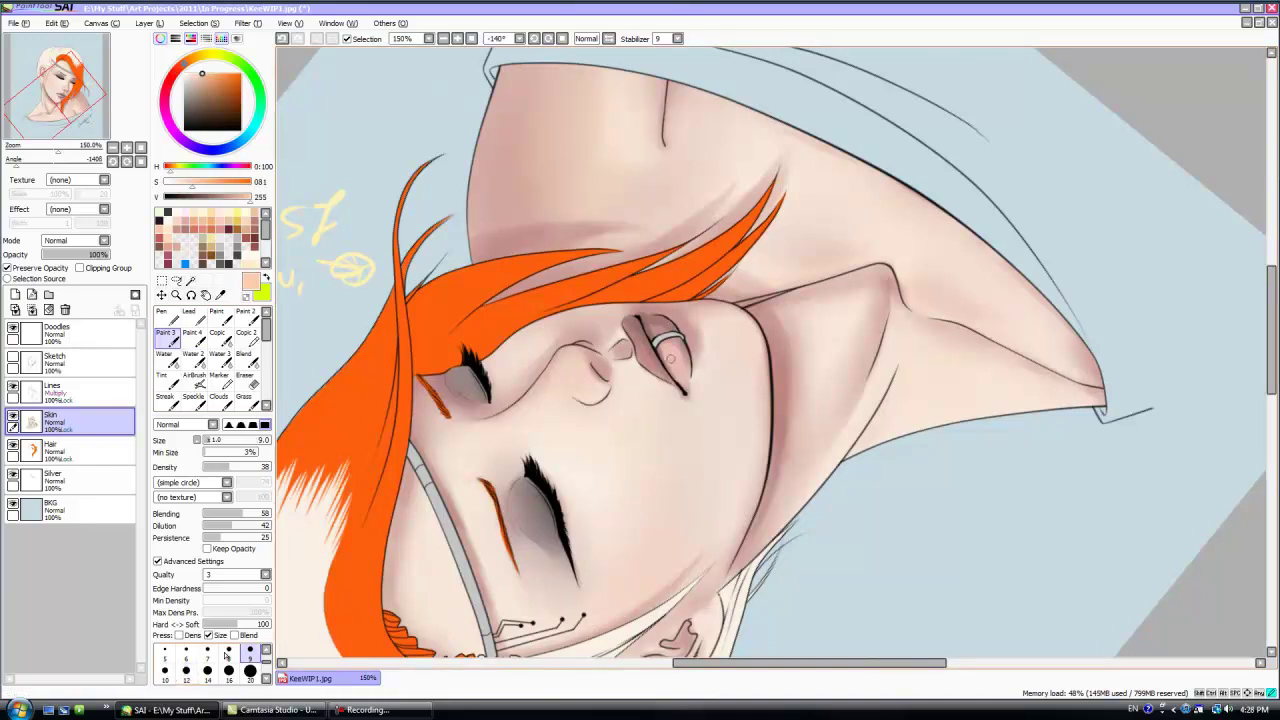
alt+click(665, 341)
key(bracketleft)
key(bracketleft)
key(bracketleft)
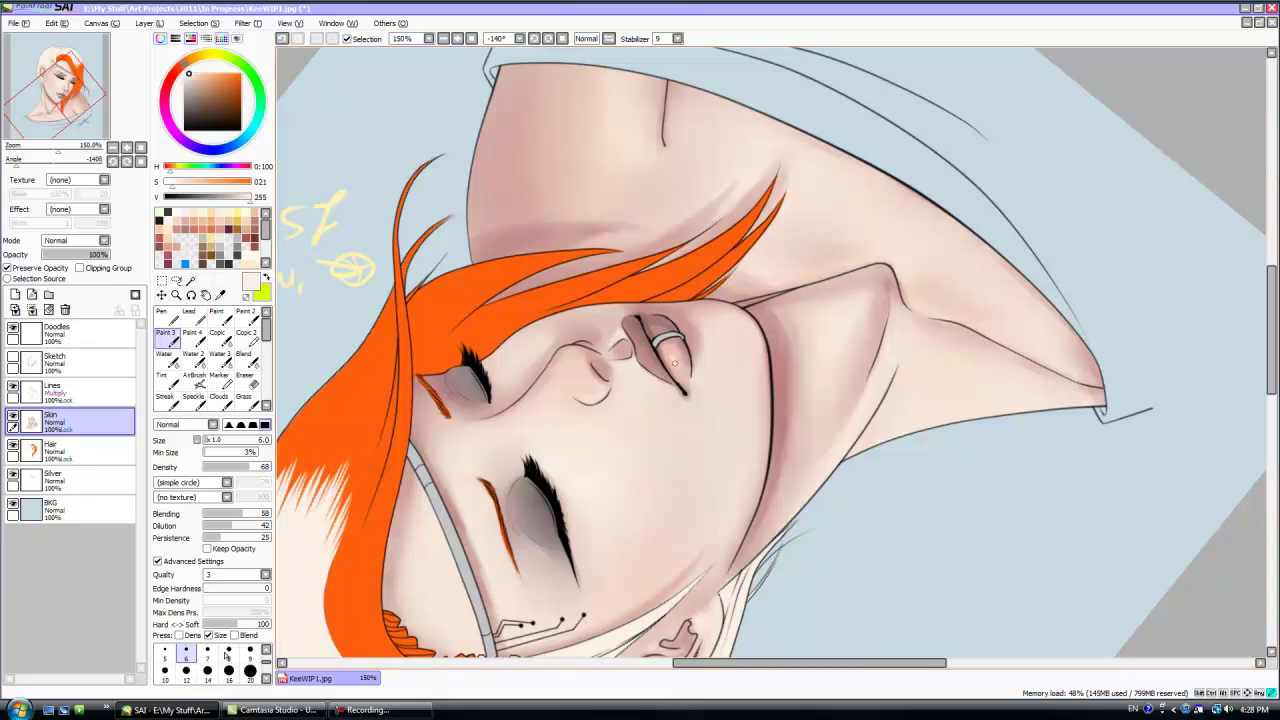
alt+click(678, 362)
drag(644, 372, 642, 322)
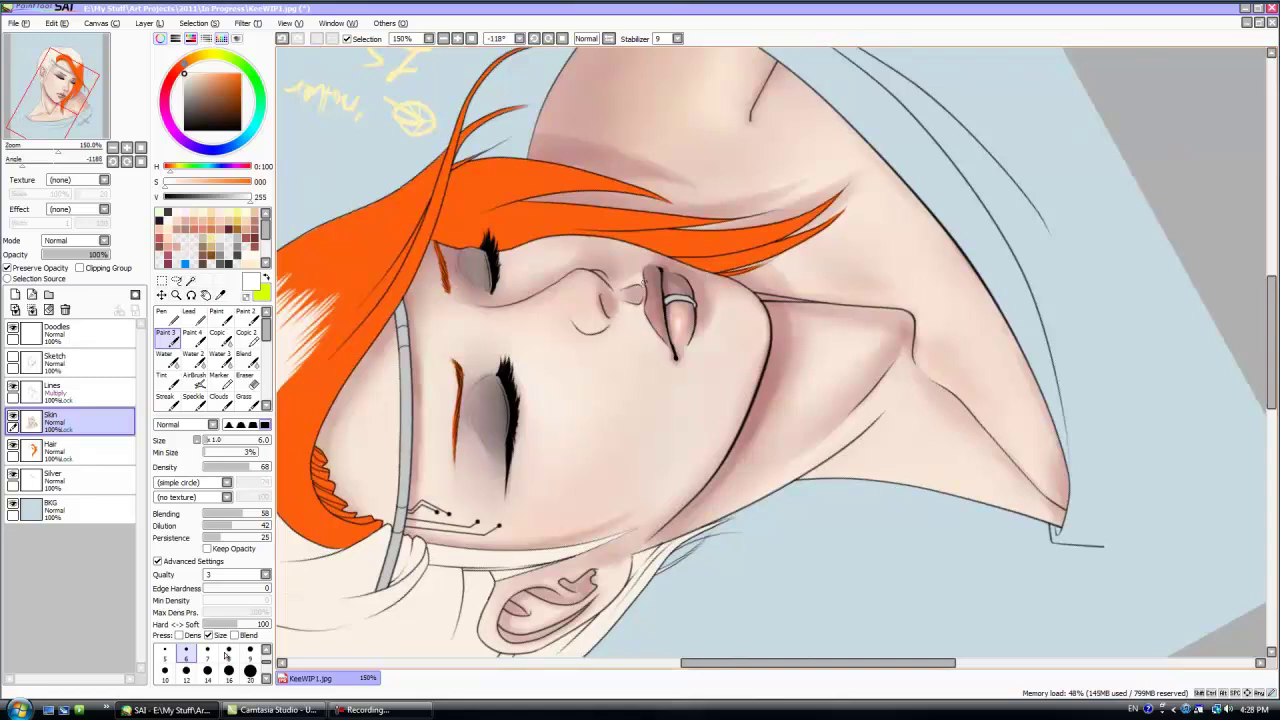
- Add a light highlight to the chin at brush size 20 and blend the area around the lower lip
click(250, 670)
drag(724, 302, 726, 298)
click(248, 360)
mouse_move(680, 352)
mouse_down()
mouse_move(697, 351)
mouse_move(706, 319)
mouse_move(753, 326)
mouse_move(728, 336)
mouse_move(720, 292)
mouse_move(751, 356)
mouse_move(707, 381)
mouse_up()
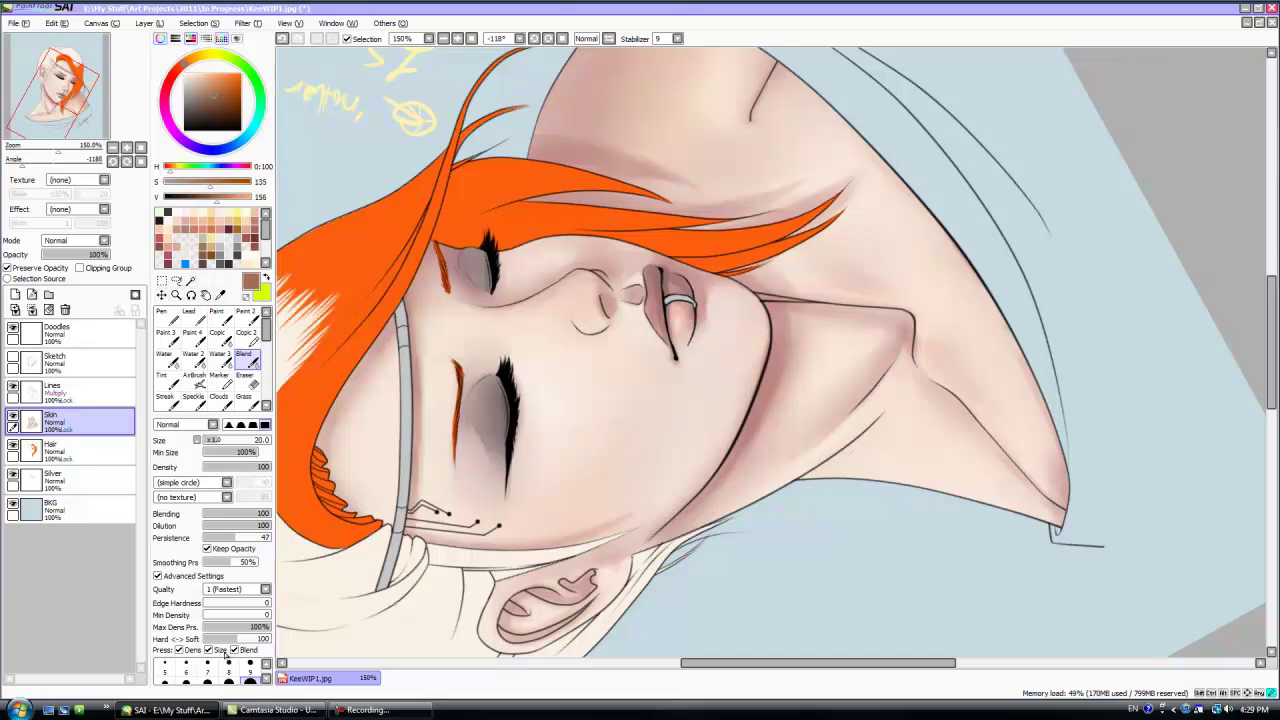
- Choose a salmon pink and tint the lower lip with the AirBrush at sizes 9 and 20
click(218, 90)
click(172, 76)
drag(214, 92, 206, 79)
click(195, 380)
click(250, 618)
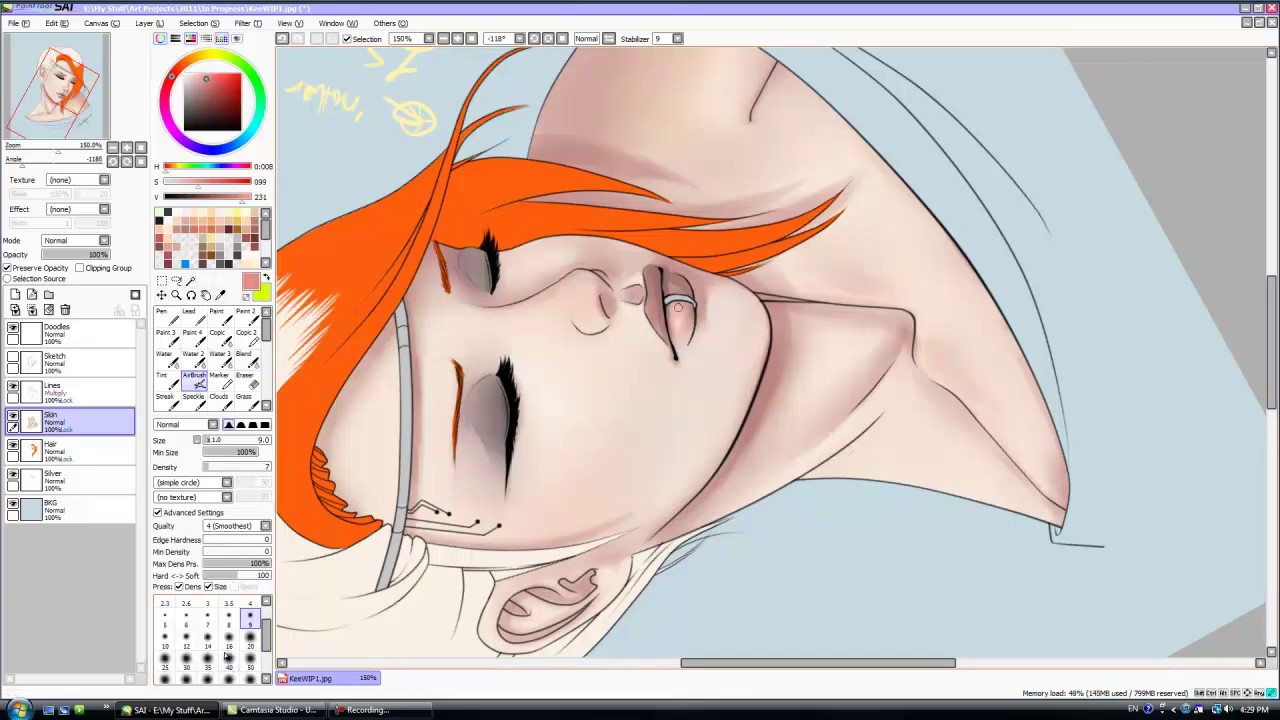
click(250, 640)
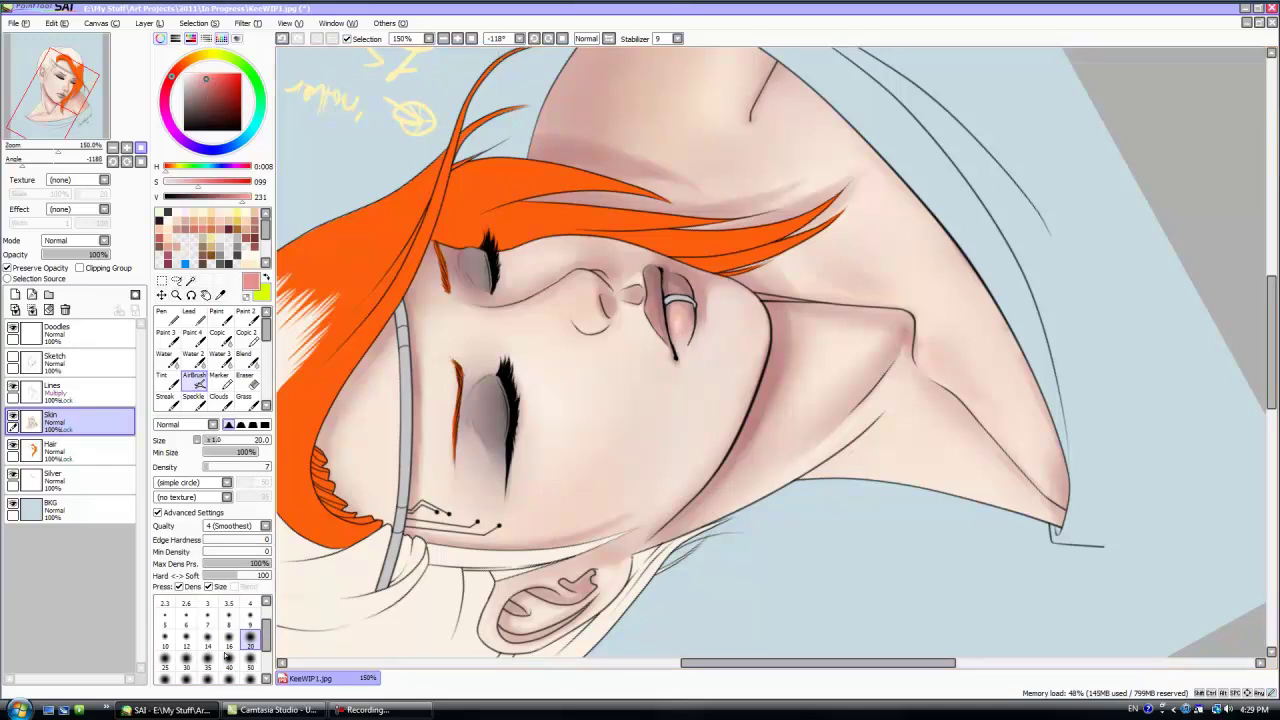
- Brush white highlights onto the face with the Paint 3 brush at size 20 and soften them with the Blend brush
click(141, 161)
click(185, 74)
click(166, 338)
drag(1271, 394, 1271, 358)
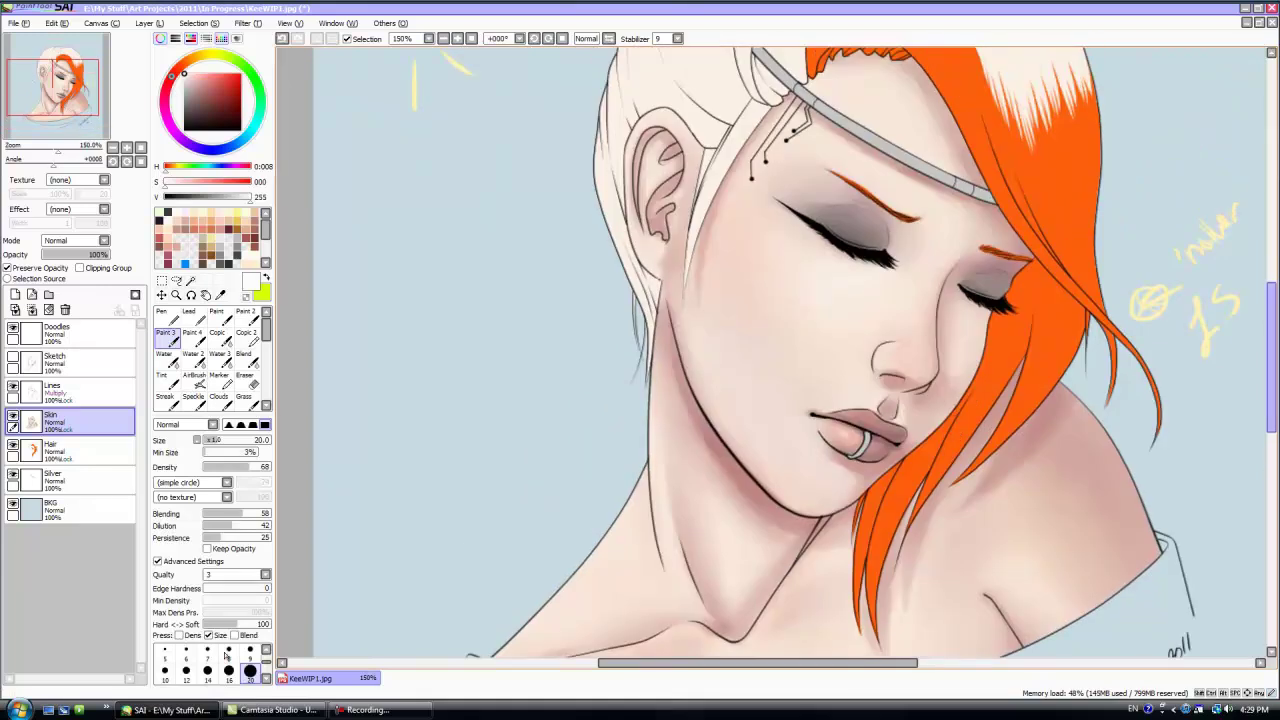
click(212, 229)
mouse_move(940, 264)
mouse_down()
mouse_move(924, 238)
mouse_move(618, 230)
mouse_move(640, 268)
mouse_move(691, 237)
mouse_up()
key(x)
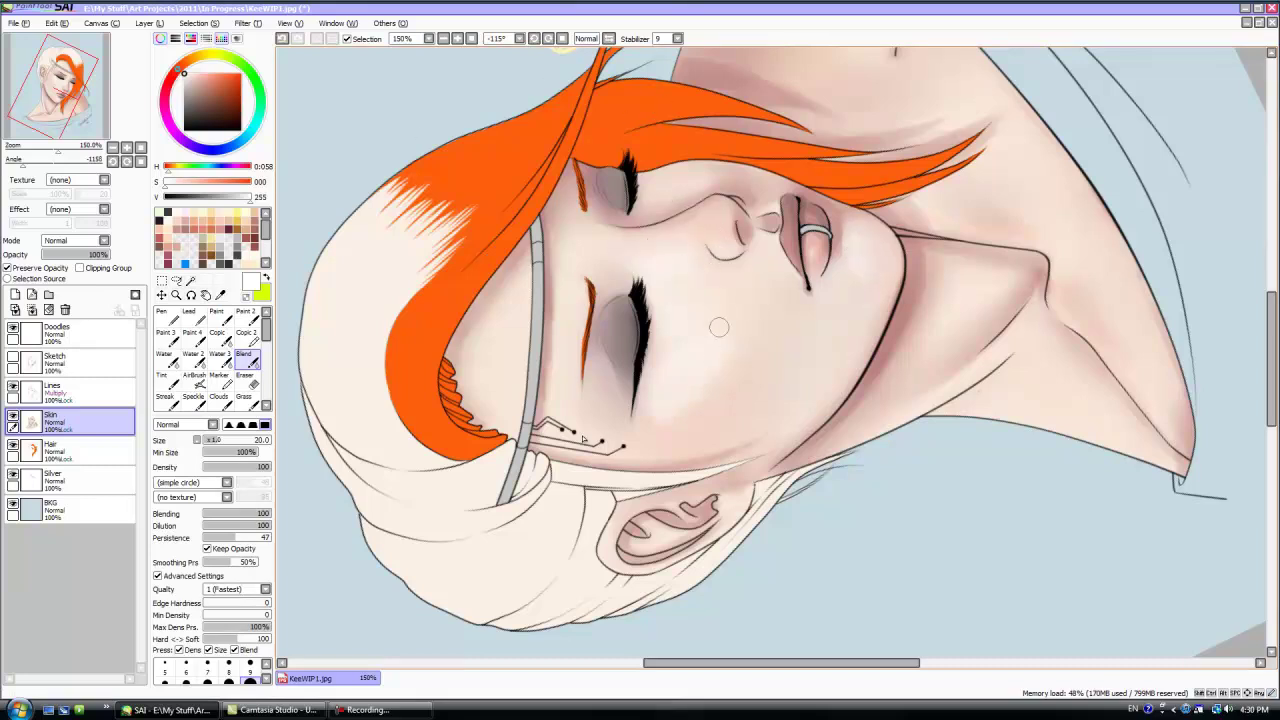
- Set the Blend brush to size 40 for smoothing the face and hide the HSV colour sliders
click(141, 161)
click(266, 678)
click(229, 681)
click(190, 38)
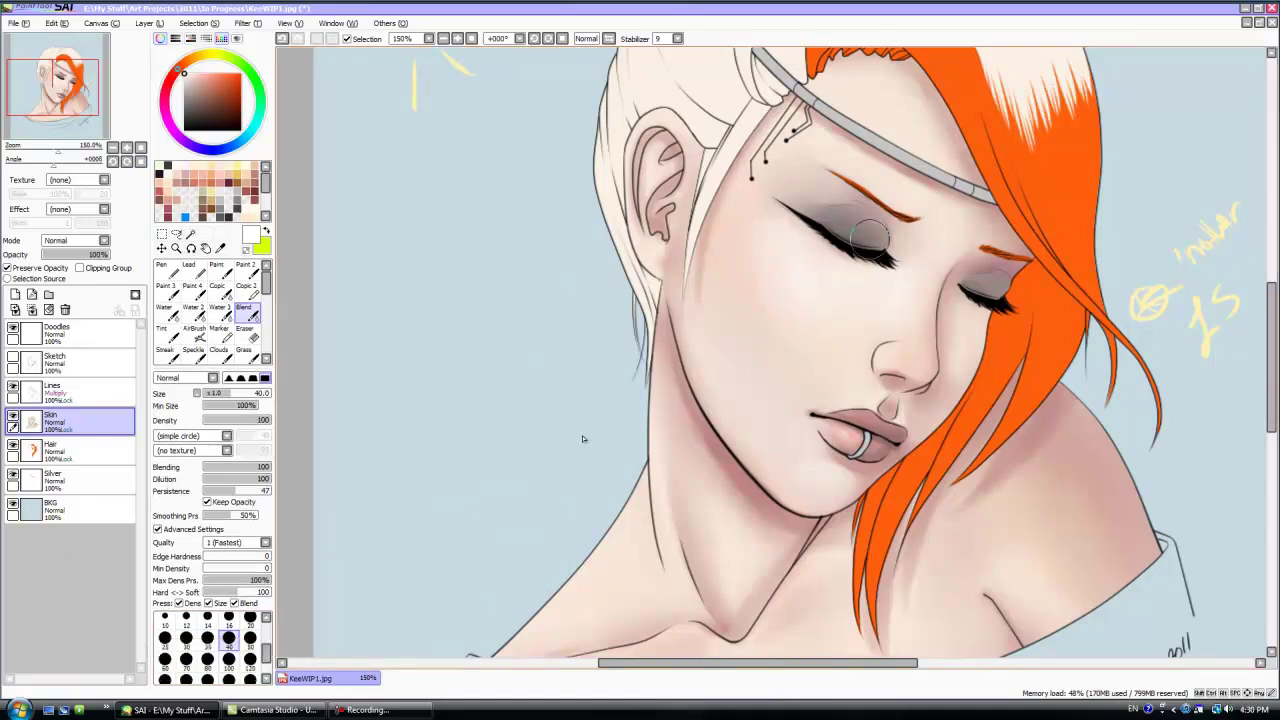
- Sample a dusty pink and paint a soft shadow below the near eye's lashes with the Paint 3 brush at size 20
key(ctrl+minus)
drag(53, 165, 31, 165)
right_click(755, 400)
scroll(765, 500, up, 3)
click(167, 291)
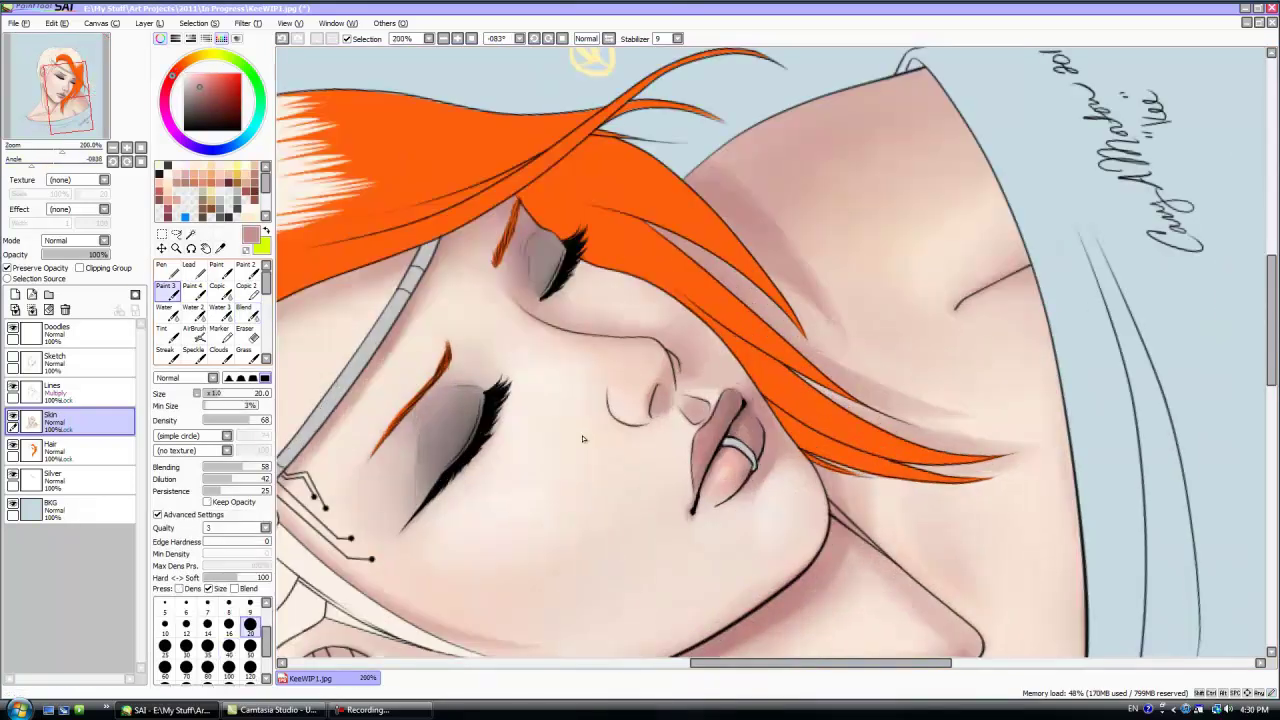
mouse_move(518, 388)
mouse_down()
mouse_move(535, 493)
mouse_move(511, 487)
mouse_move(526, 497)
mouse_up()
drag(508, 415, 509, 488)
drag(504, 393, 497, 470)
- Blend the pink shadow under the near eye into the cheek, reducing the Blend brush to size 30
click(246, 312)
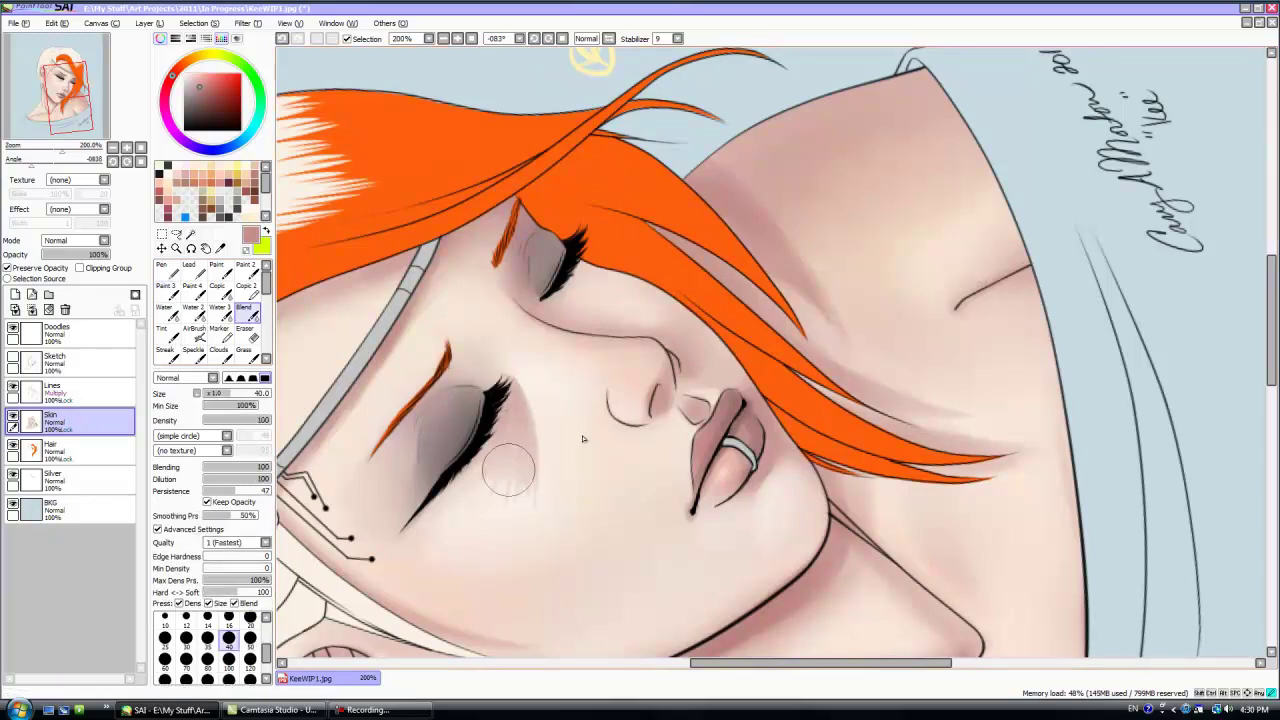
key(bracketleft)
key(bracketleft)
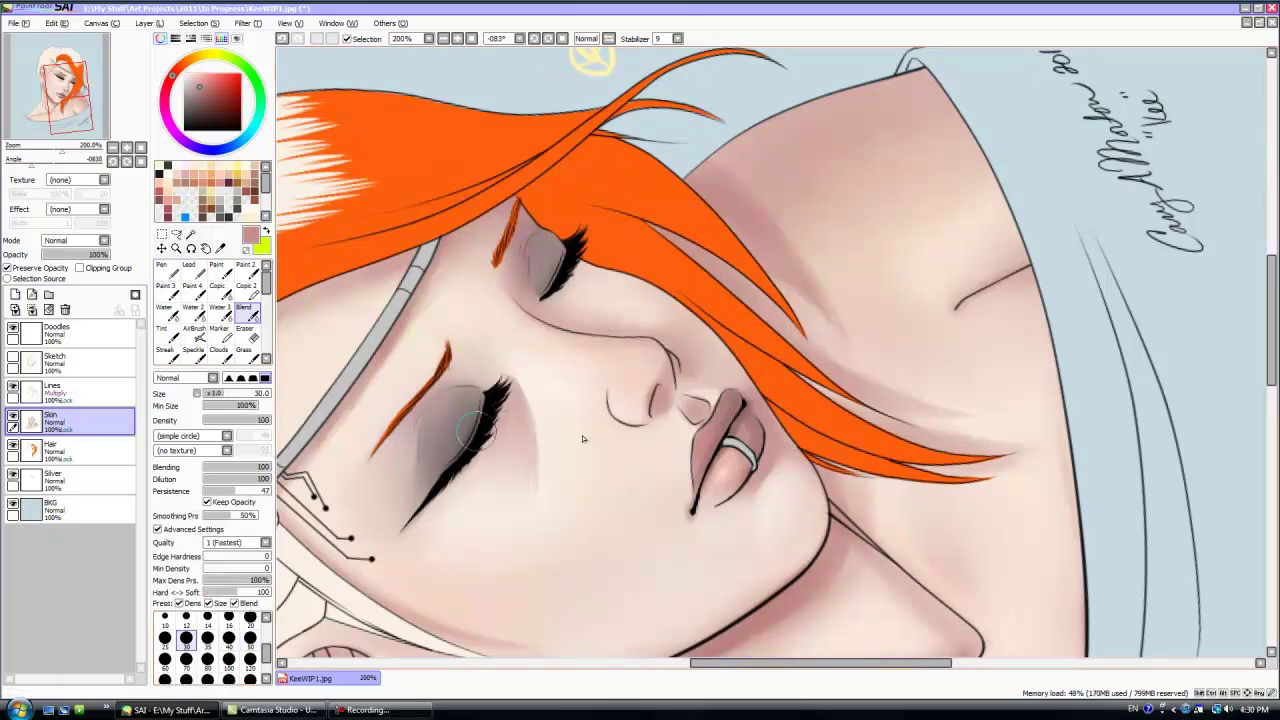
drag(542, 402, 532, 503)
drag(536, 402, 530, 505)
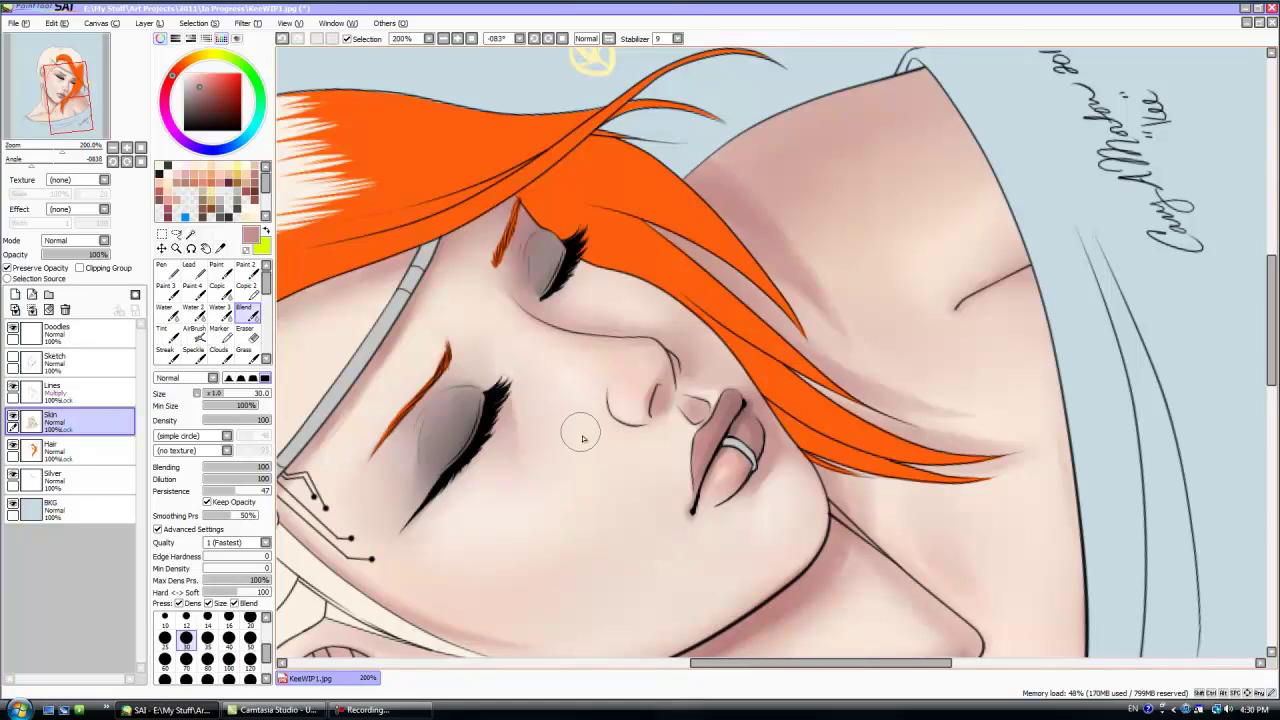
drag(509, 407, 513, 521)
- Shade the skin below the far eye with the Paint 3 brush and blend it at size 20
click(165, 290)
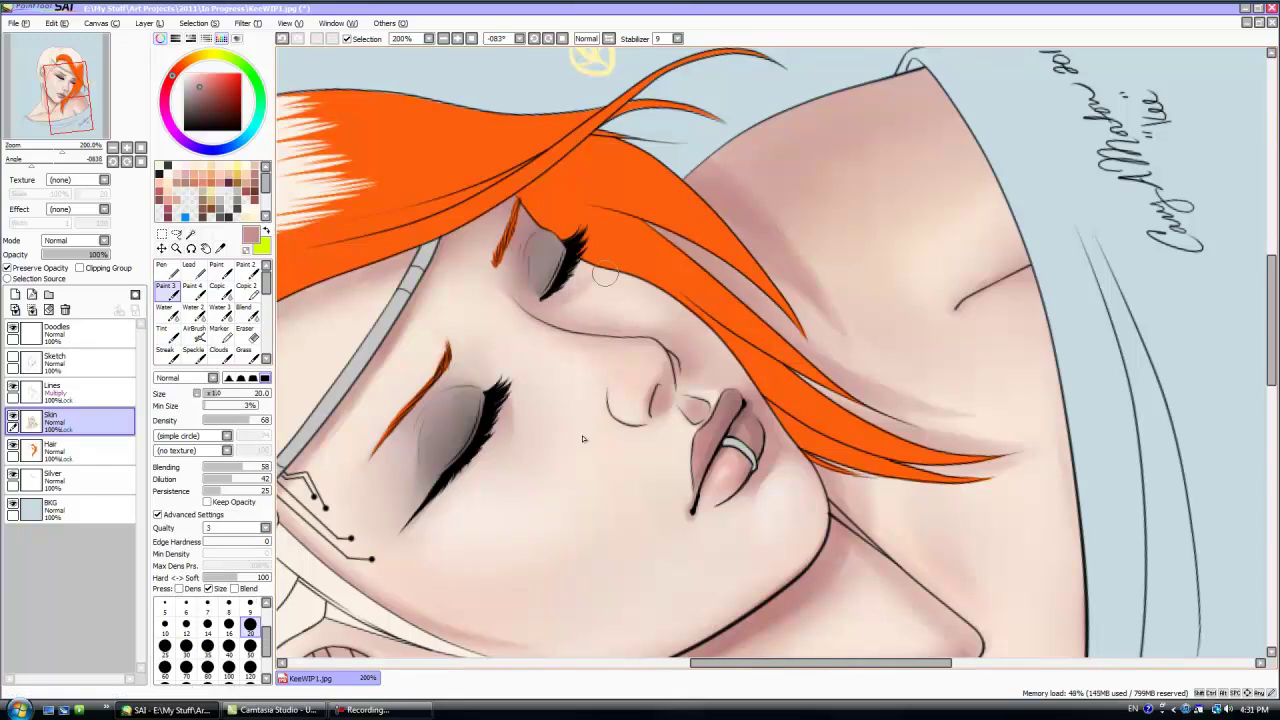
click(244, 310)
click(250, 617)
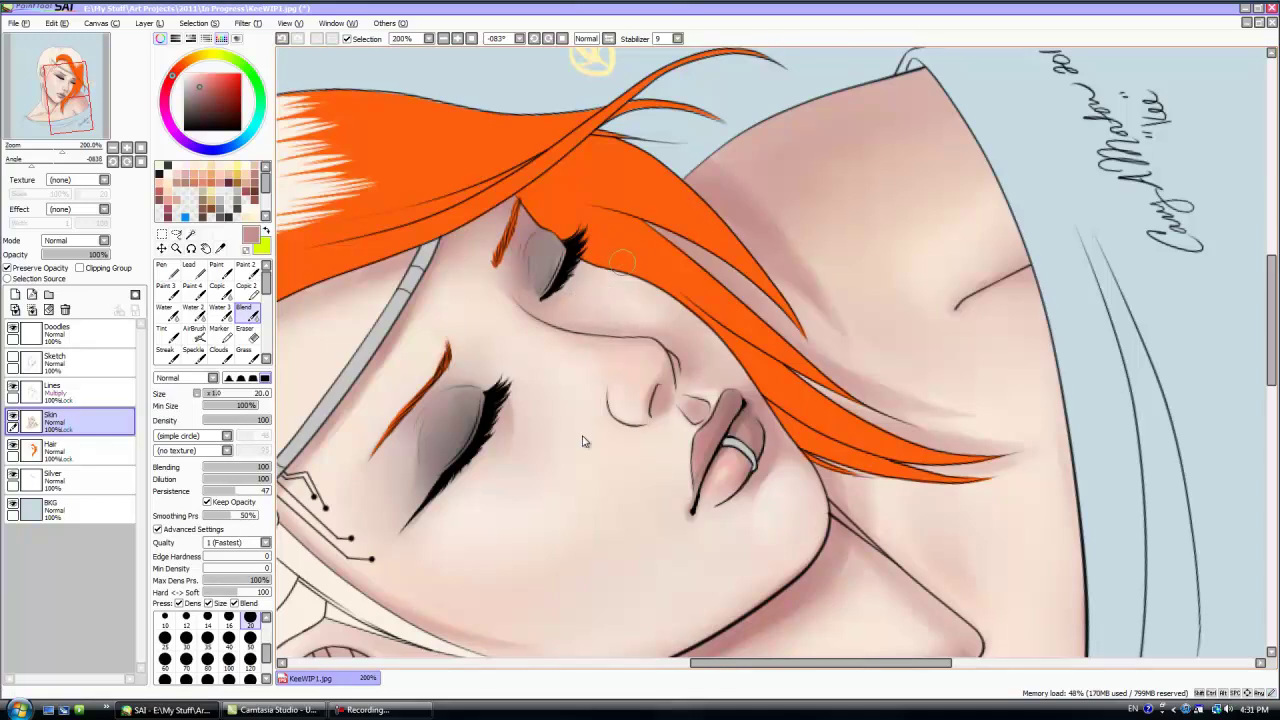
- Sample a colour from the far eyelid and shade the lid along the lashes with Paint 3 at size 9, blending the strokes
click(167, 290)
key([)
key([)
key([)
key([)
key([)
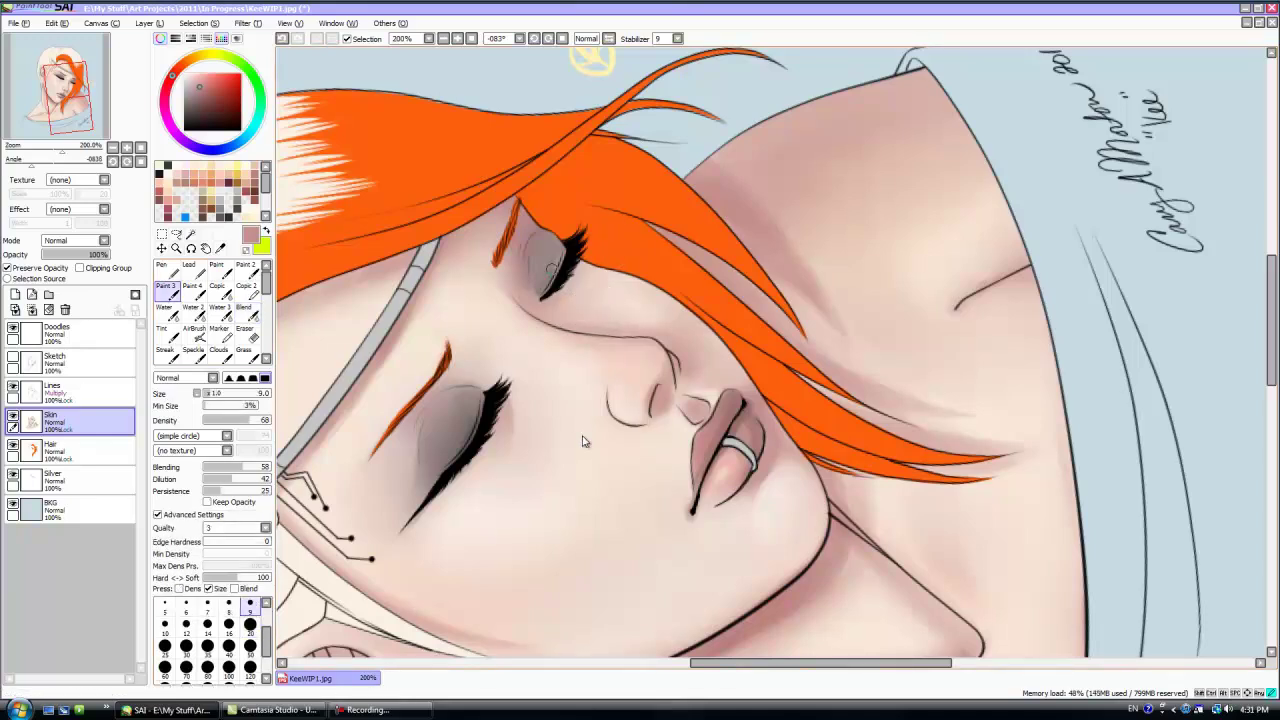
right_click(551, 279)
mouse_move(549, 277)
mouse_down()
mouse_move(556, 255)
mouse_move(566, 266)
mouse_move(560, 245)
mouse_up()
click(246, 312)
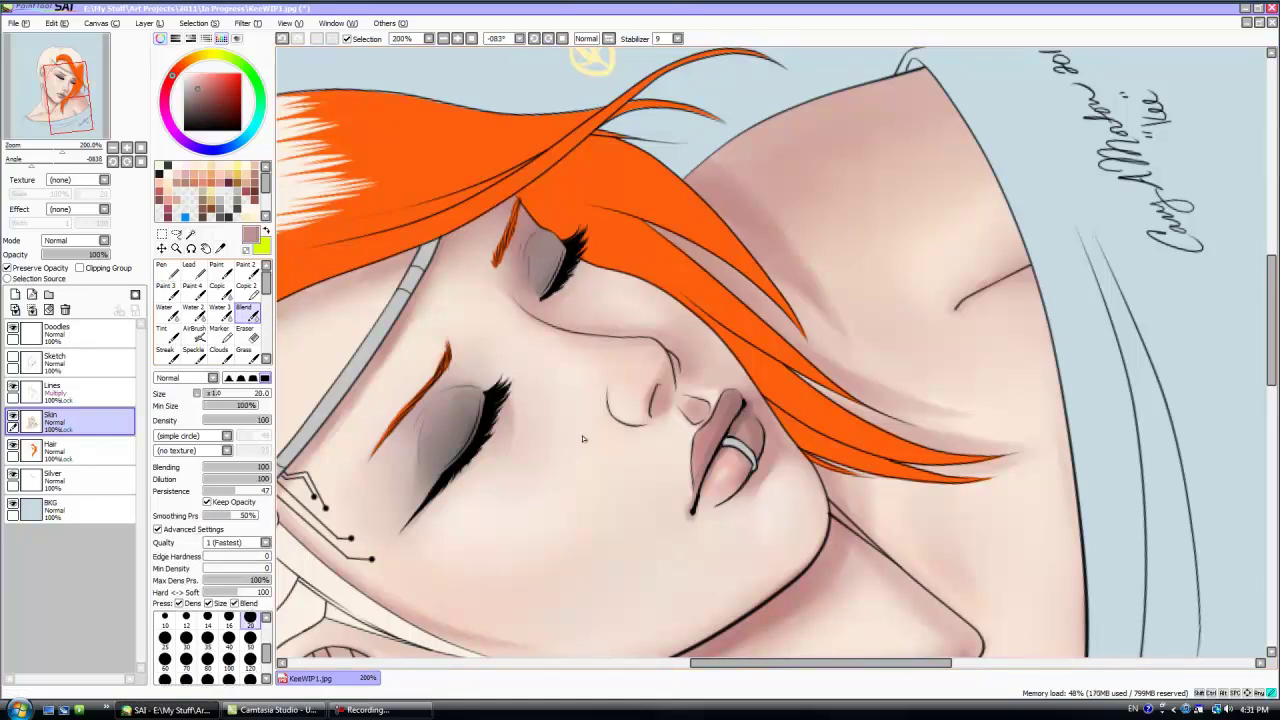
- Add a fine white highlight near the near eye's inner corner with Paint 3 at size 5 and blend it
click(159, 166)
click(167, 291)
click(165, 606)
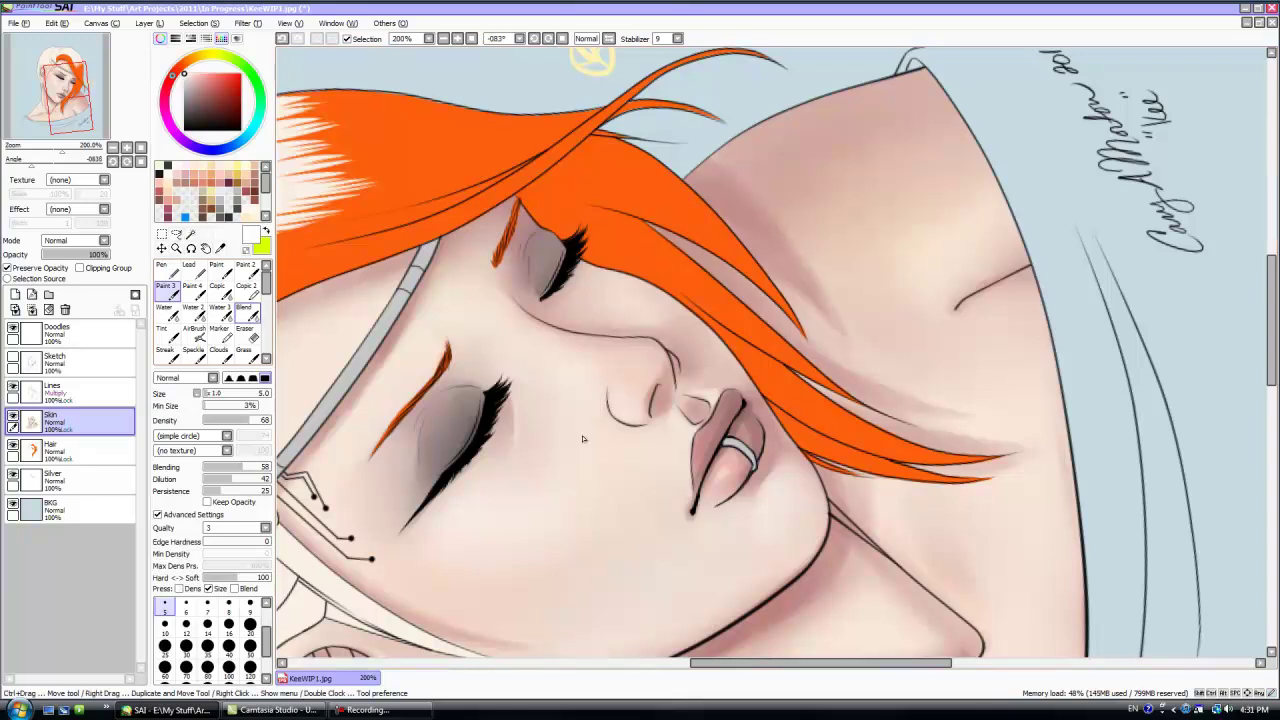
key(b)
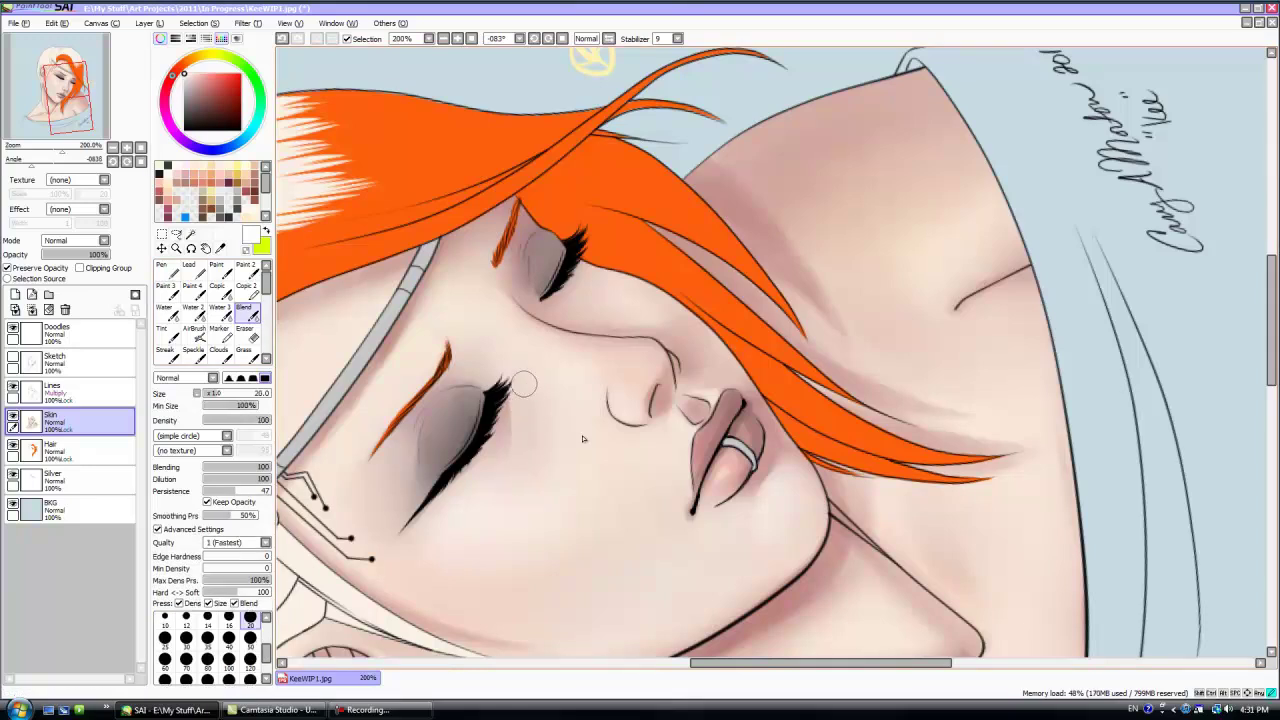
- Sample a dusty pink and refine the shadow beneath the near eye with the Paint 3 brush, blending it at size 12
click(141, 161)
click(141, 147)
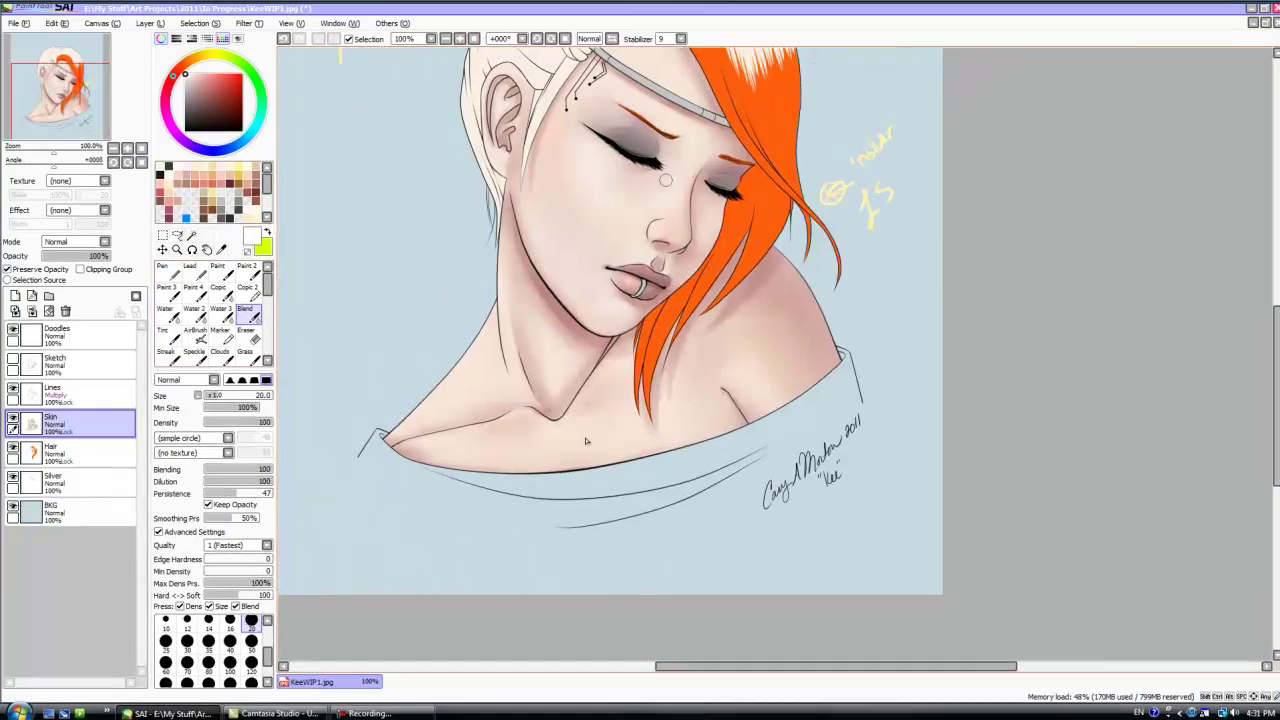
key(ctrl+plus)
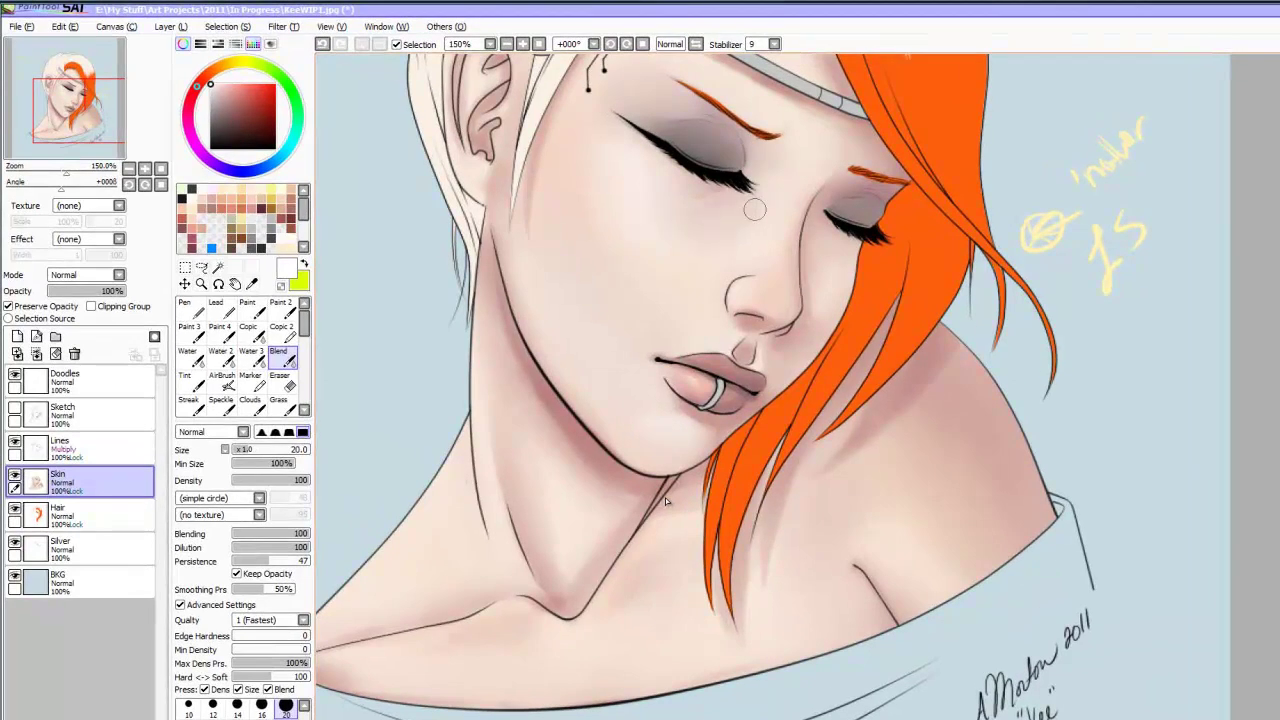
click(33, 185)
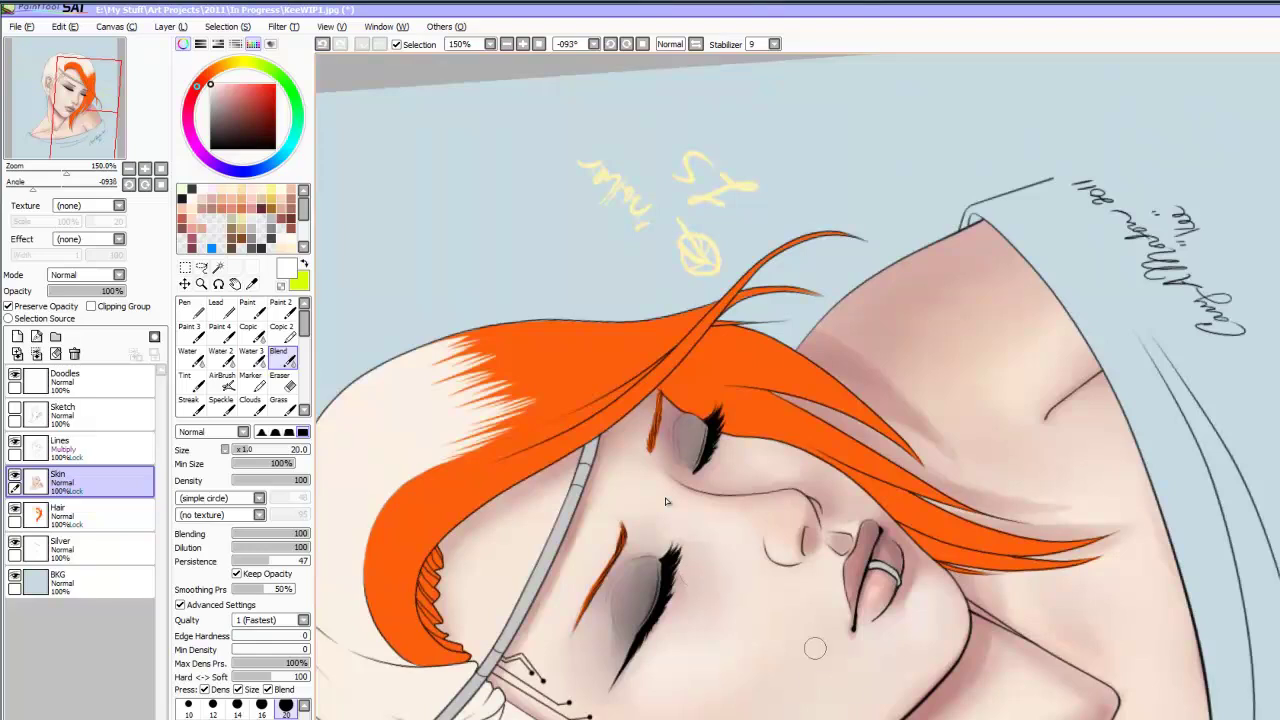
click(191, 333)
click(282, 357)
key(b)
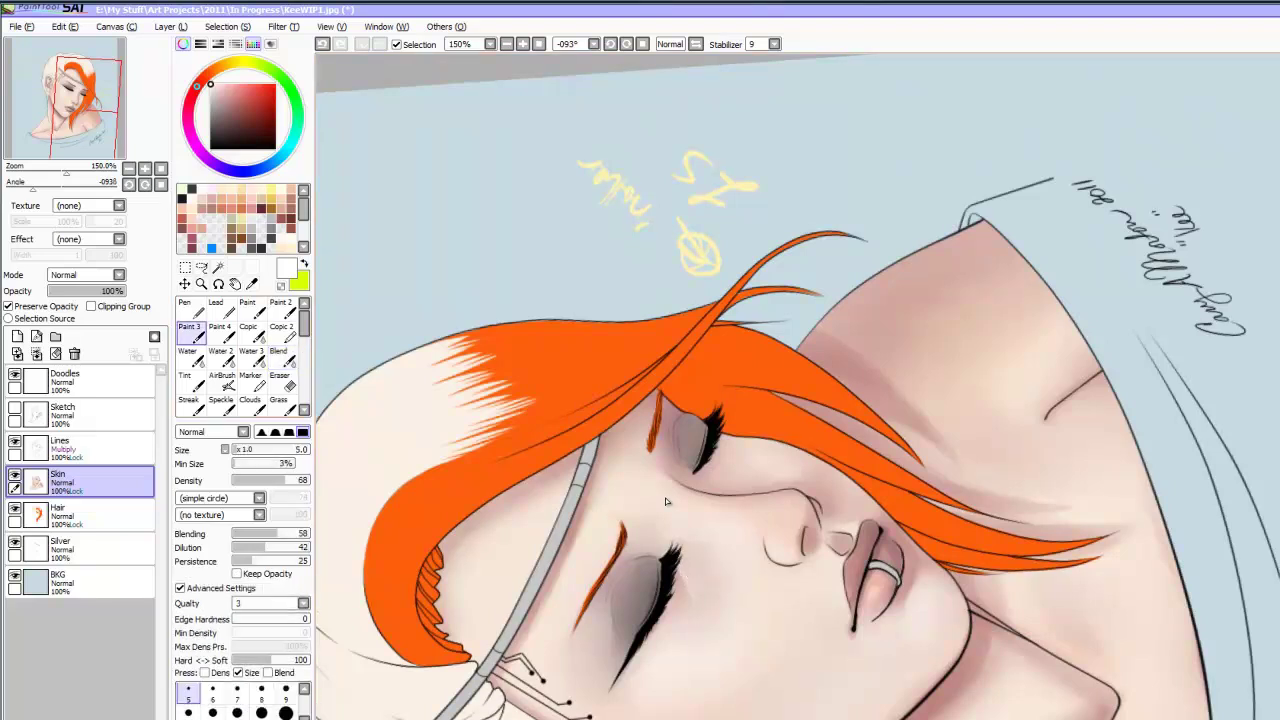
alt+click(666, 502)
key(b)
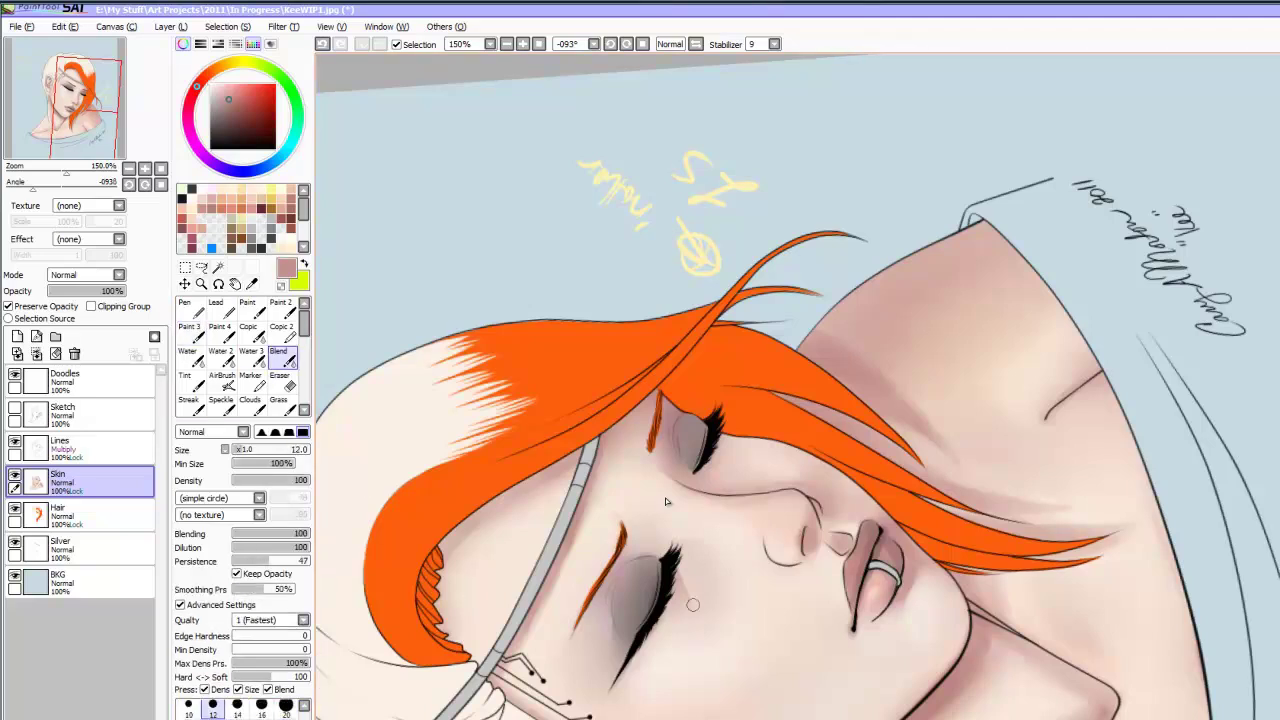
- Paint a white highlight between the near eyebrow and the headband with Paint 3 at size 20 and blend it
key(Home)
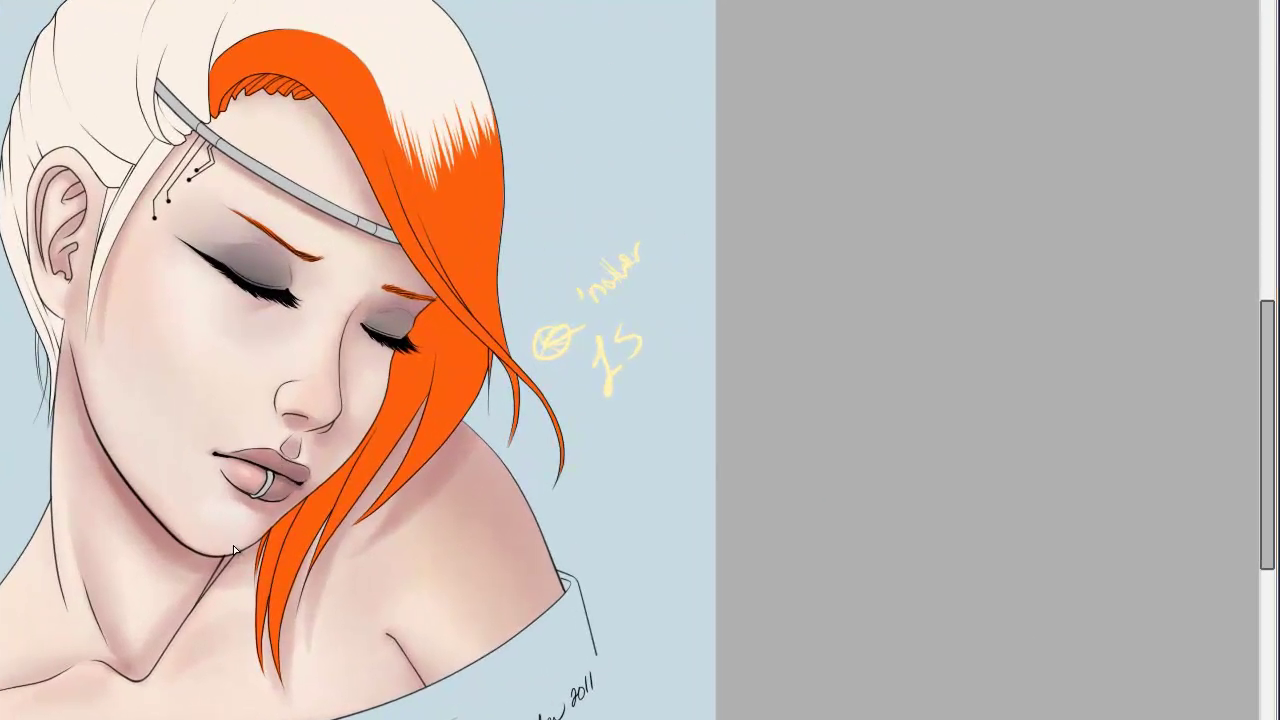
key(Delete)
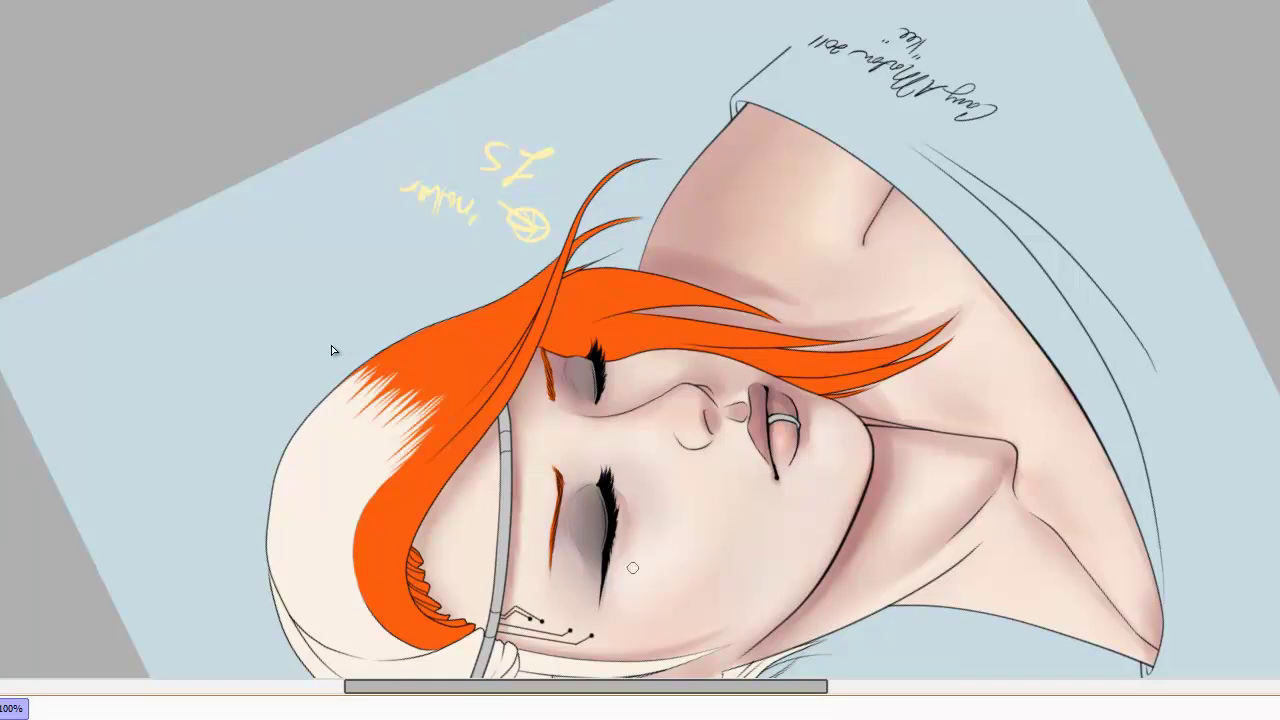
key(Home)
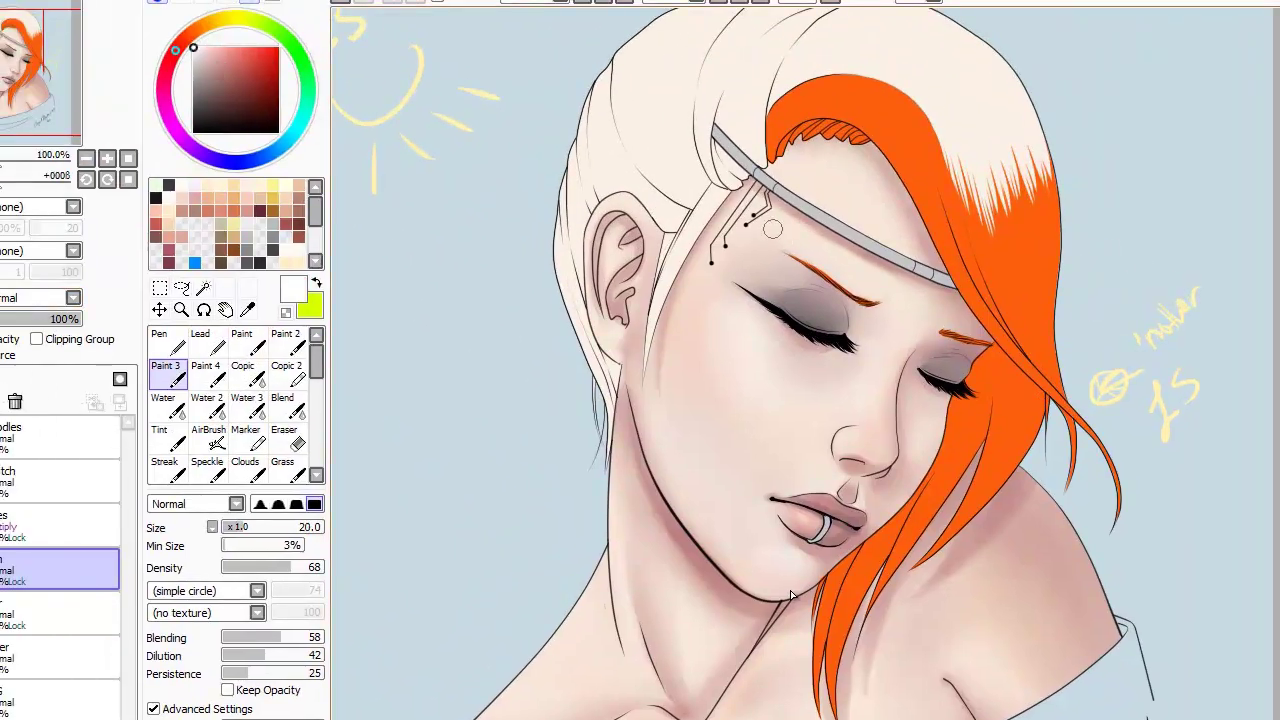
click(288, 406)
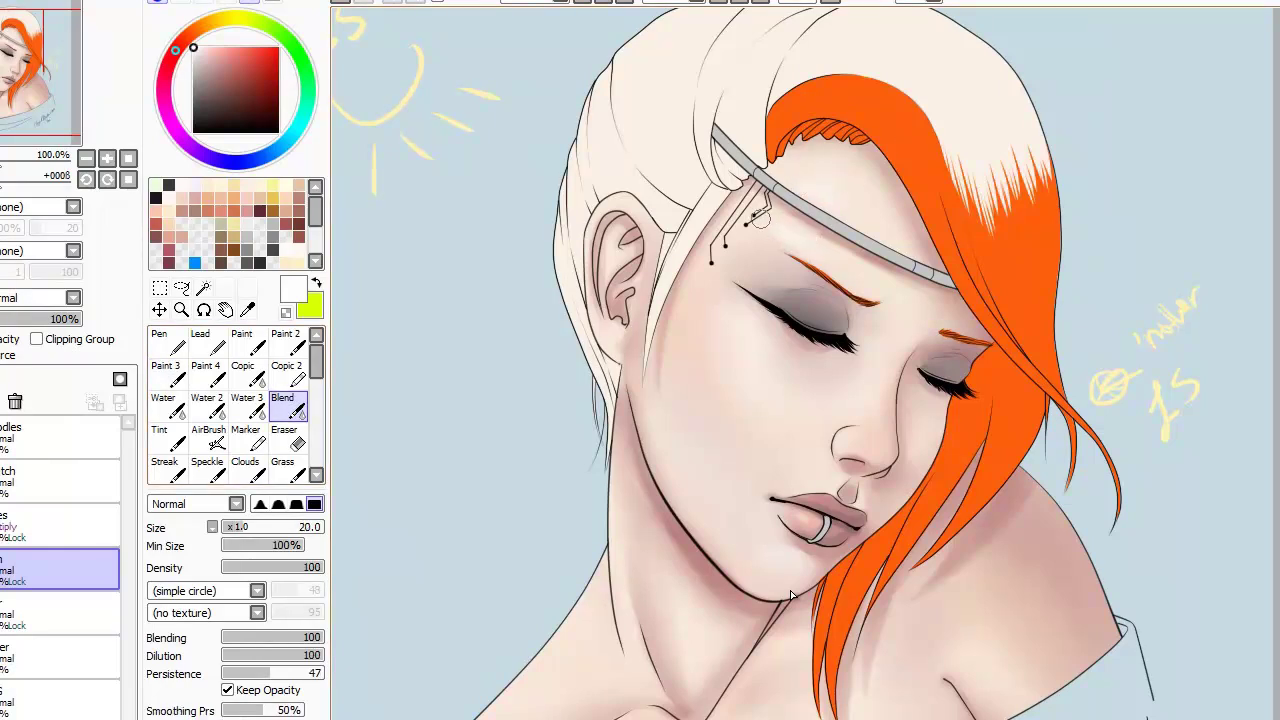
key(n)
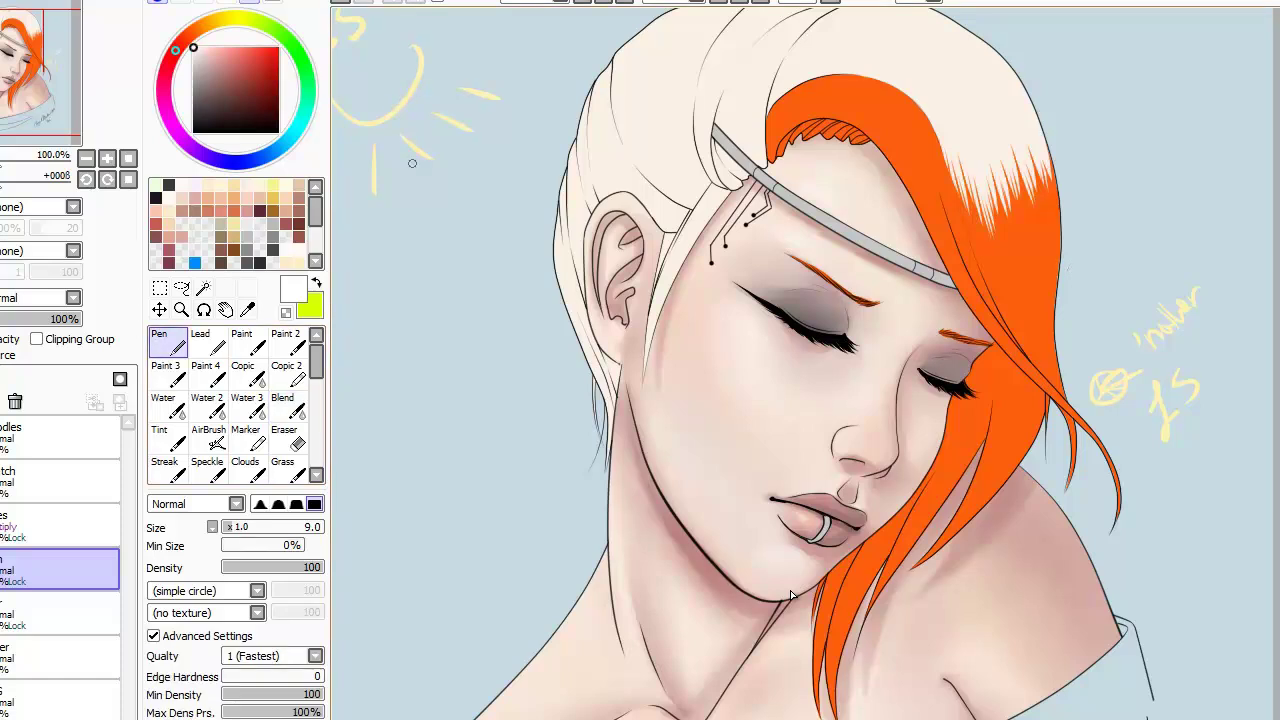
click(272, 527)
drag(675, 428, 730, 542)
click(340, 2)
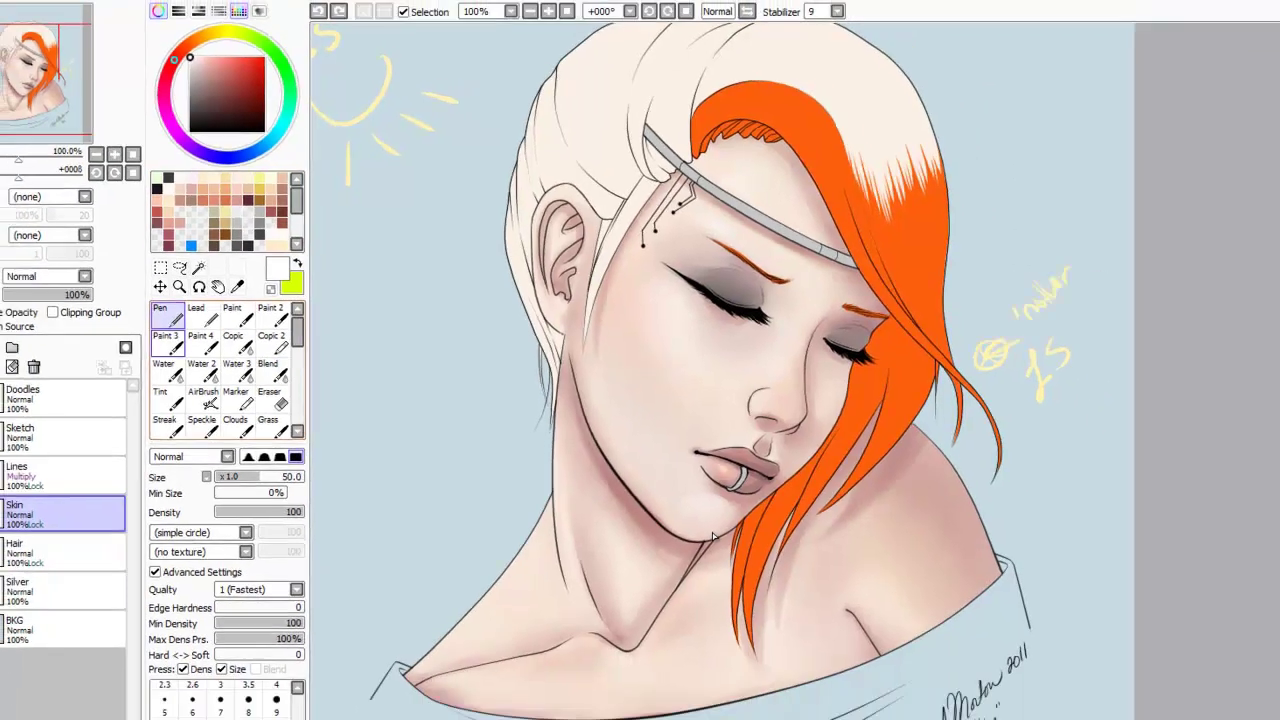
- Paint a broad white highlight along the cheek and jaw with Paint 3 at size 50, blending it at sizes 50 and 20
click(167, 343)
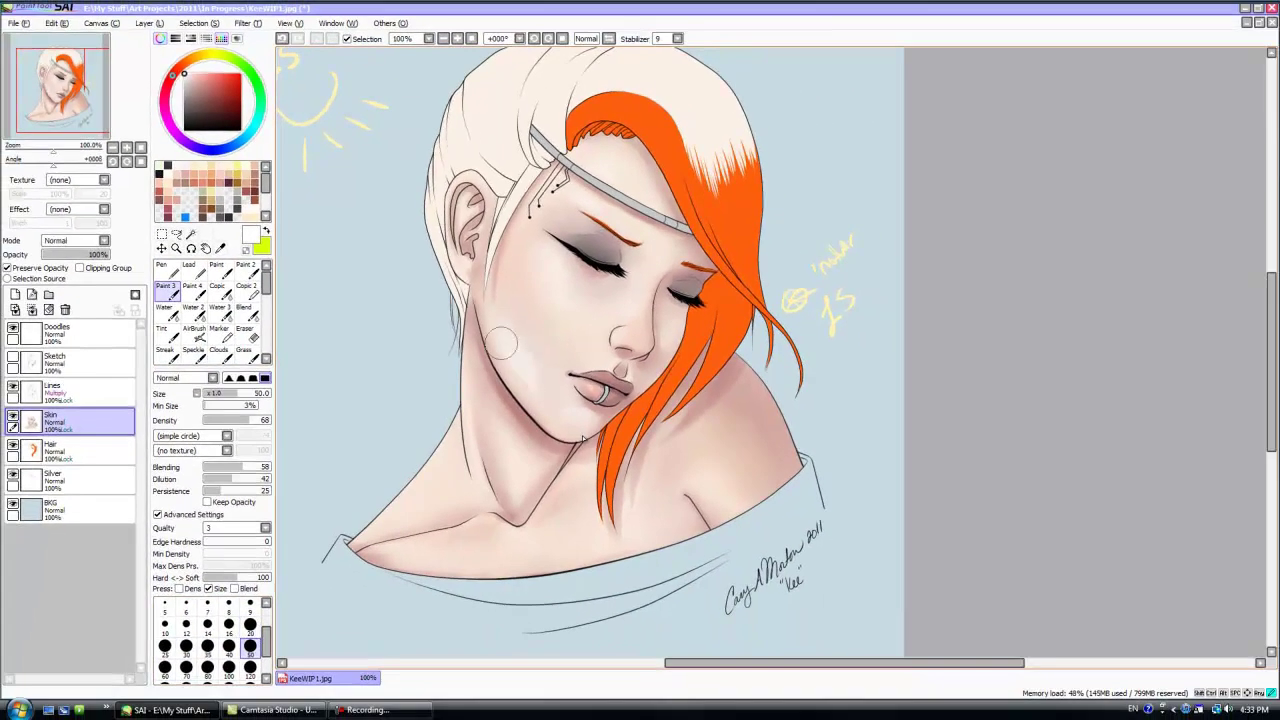
key(b)
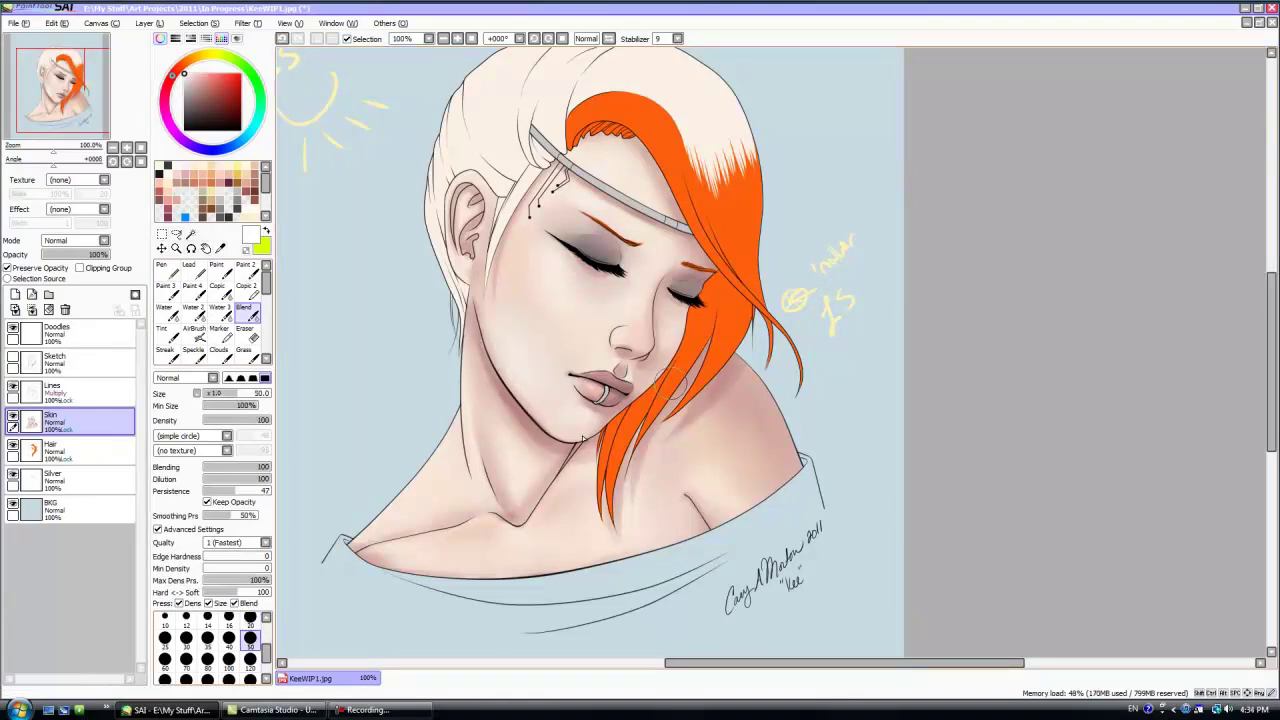
click(250, 618)
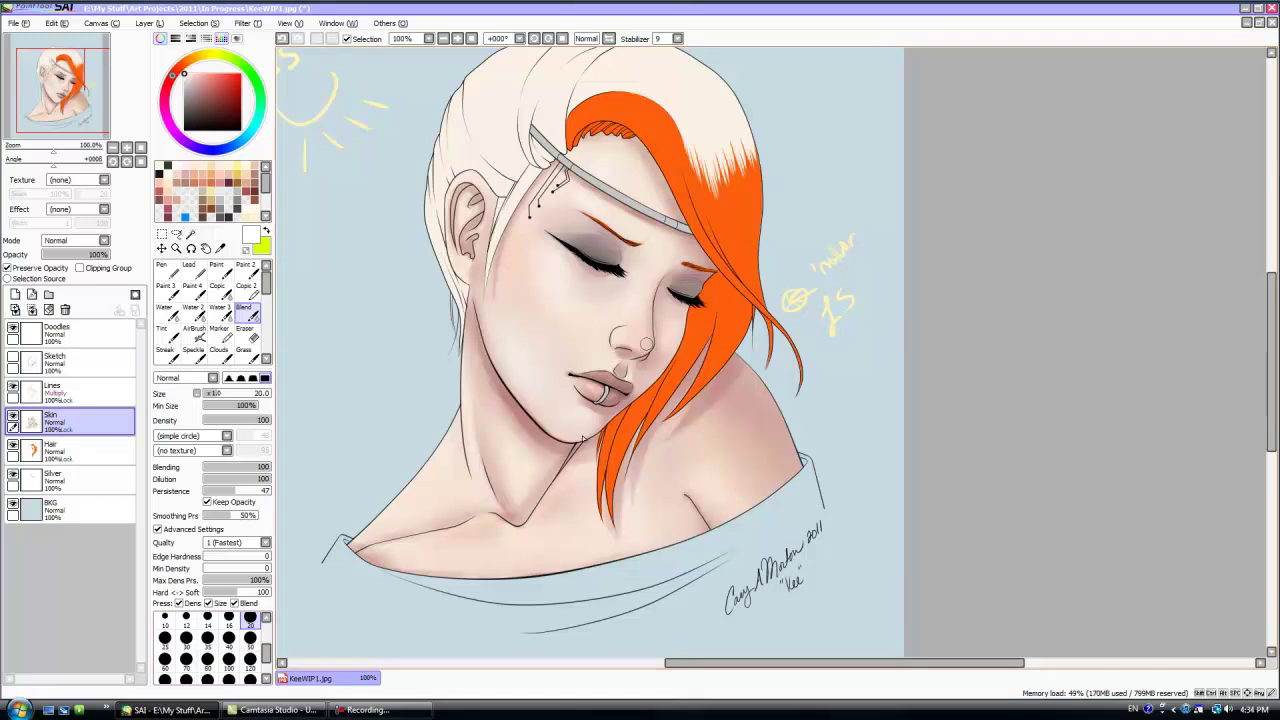
- Paint white highlights on the neck and collarbone with Paint 3 at sizes 20 and 50 and blend them at size 20
click(166, 291)
mouse_move(634, 212)
mouse_down()
mouse_move(573, 336)
mouse_move(595, 446)
mouse_up()
drag(750, 500, 728, 251)
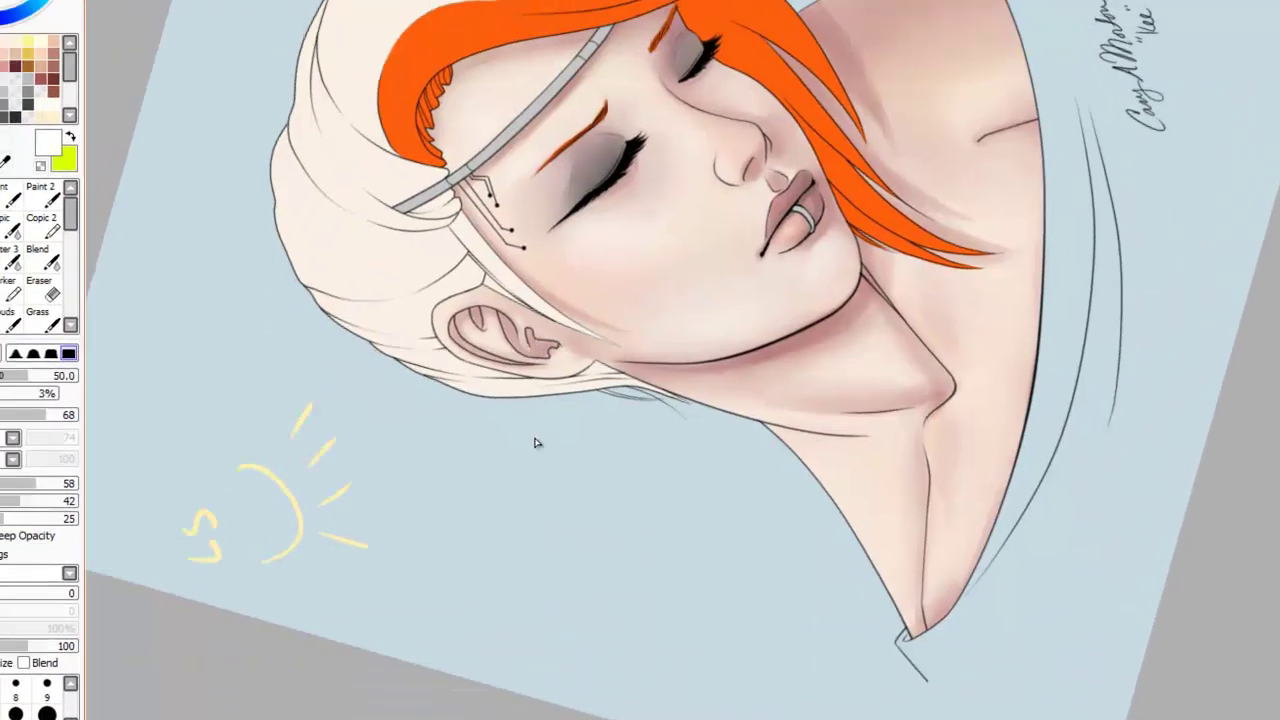
click(47, 690)
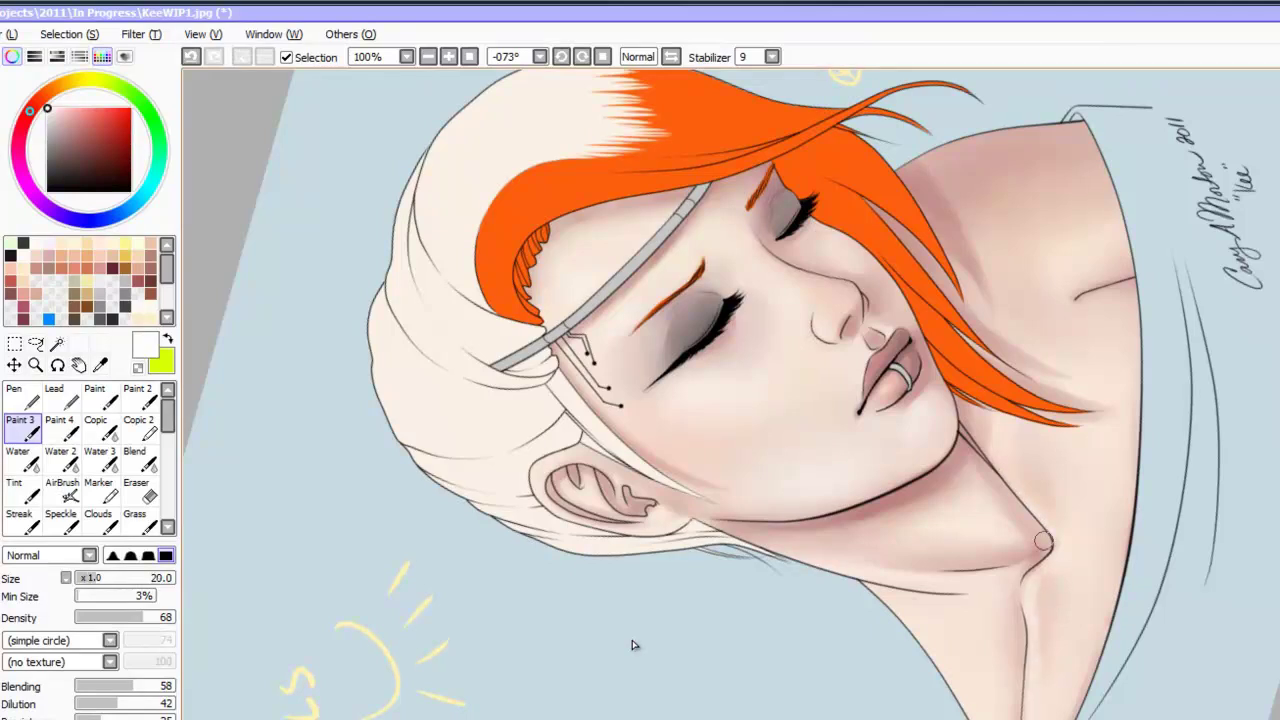
key(Home)
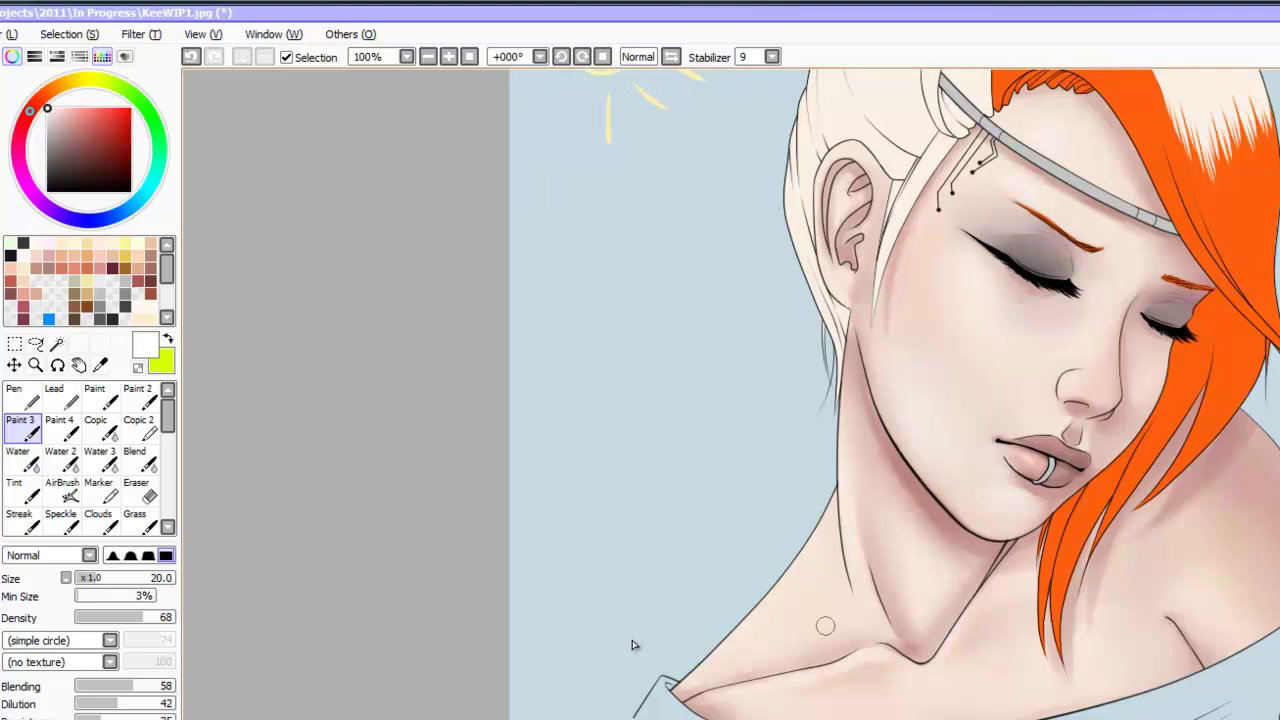
key(bracketright)
key(bracketright)
key(bracketright)
key(bracketright)
key(bracketright)
click(140, 460)
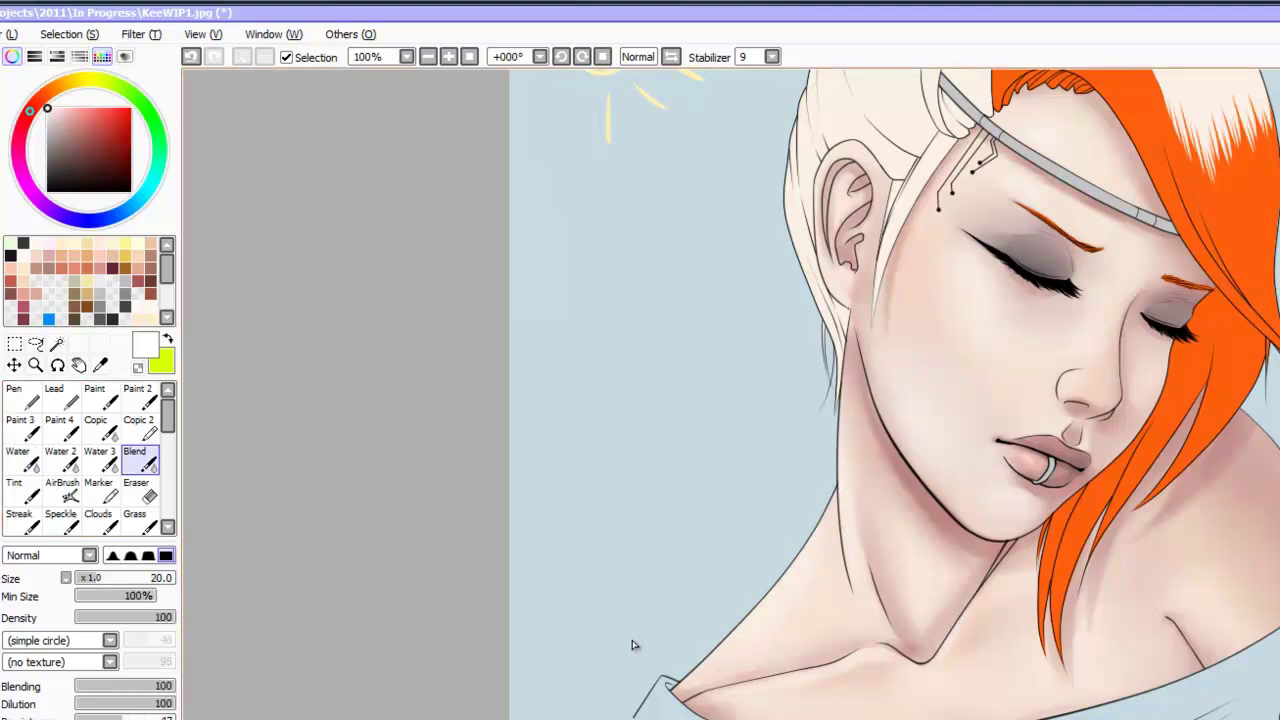
- Sample a dusty rose from the shoulder shadow, deepen the skin shading with Paint 3 at size 50 and blend it
click(37, 294)
right_click(1220, 449)
click(22, 428)
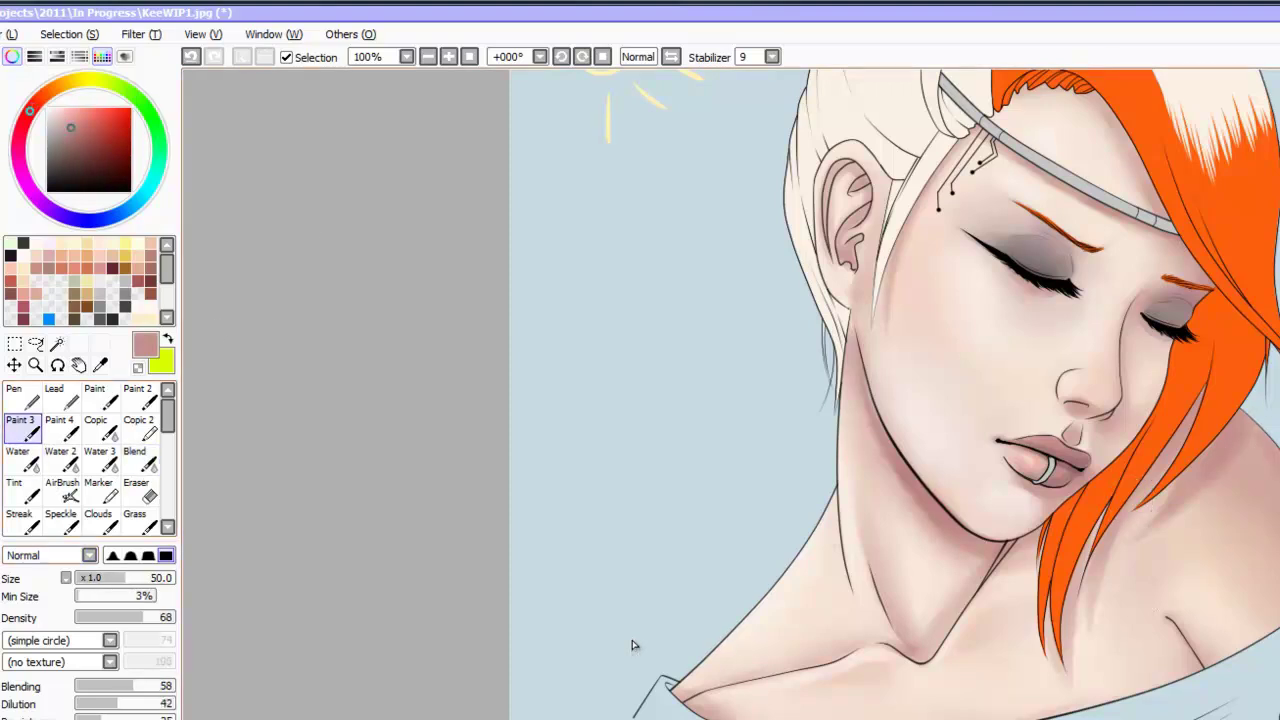
click(140, 459)
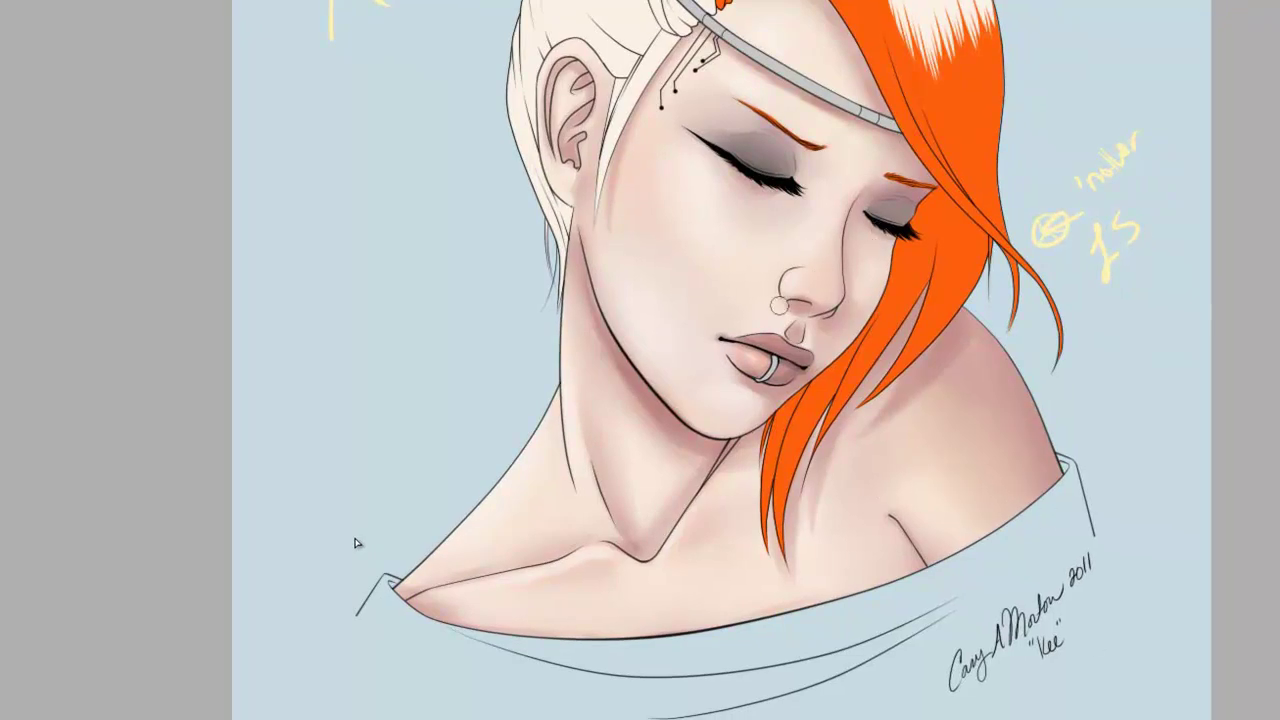
- Paint fine dusty rose shadows along the nostril, nose contour and lower lip beside the ring with Paint 3 at size 5
key(r)
drag(787, 279, 451, 163)
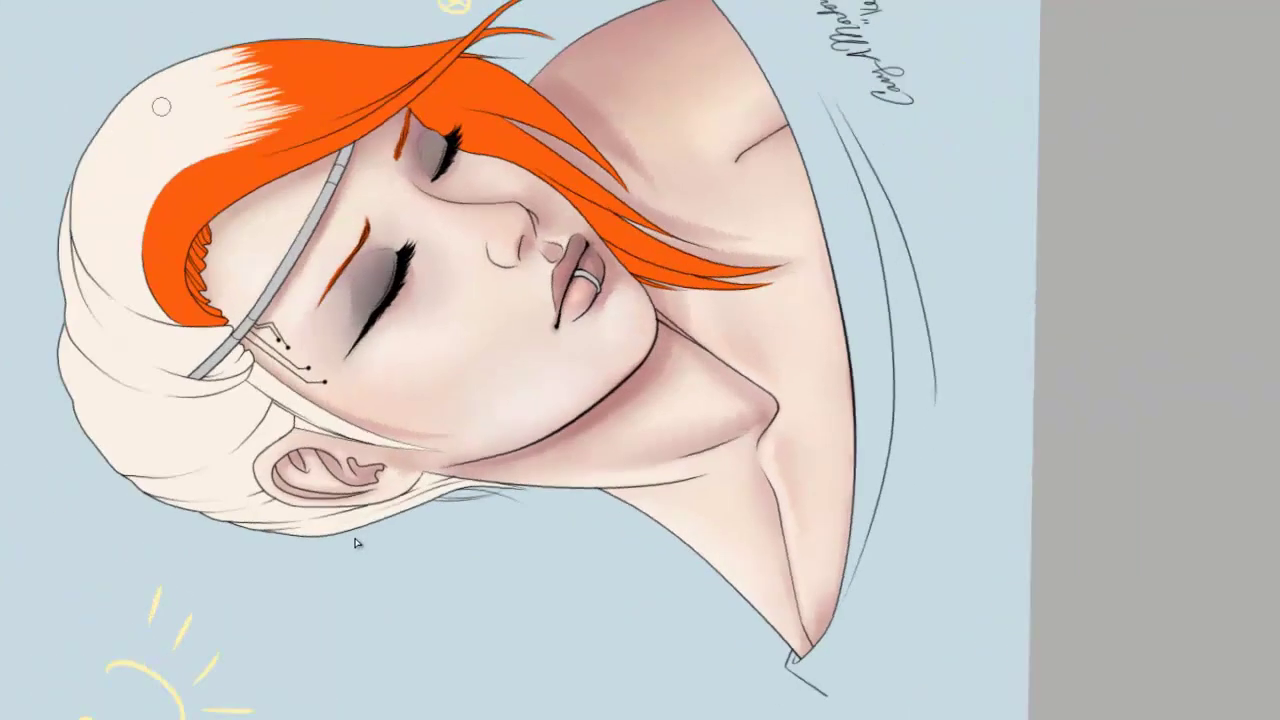
scroll(550, 262, up, 3)
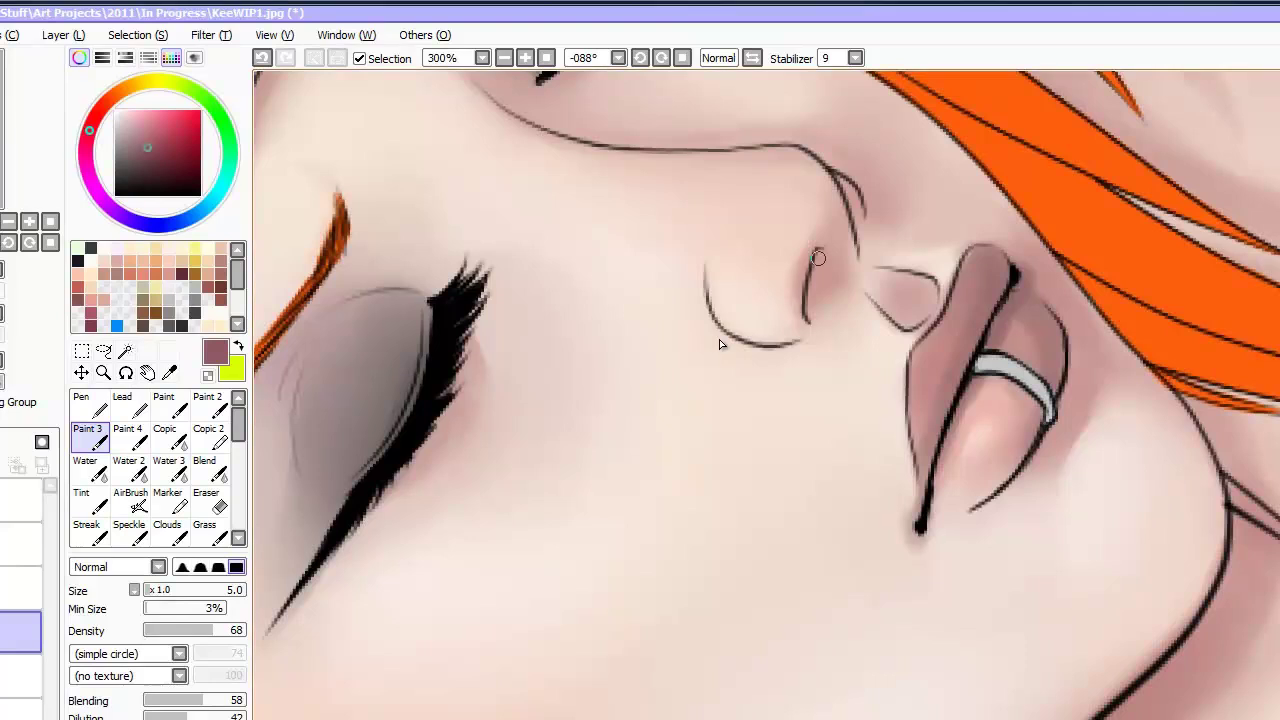
drag(818, 258, 812, 309)
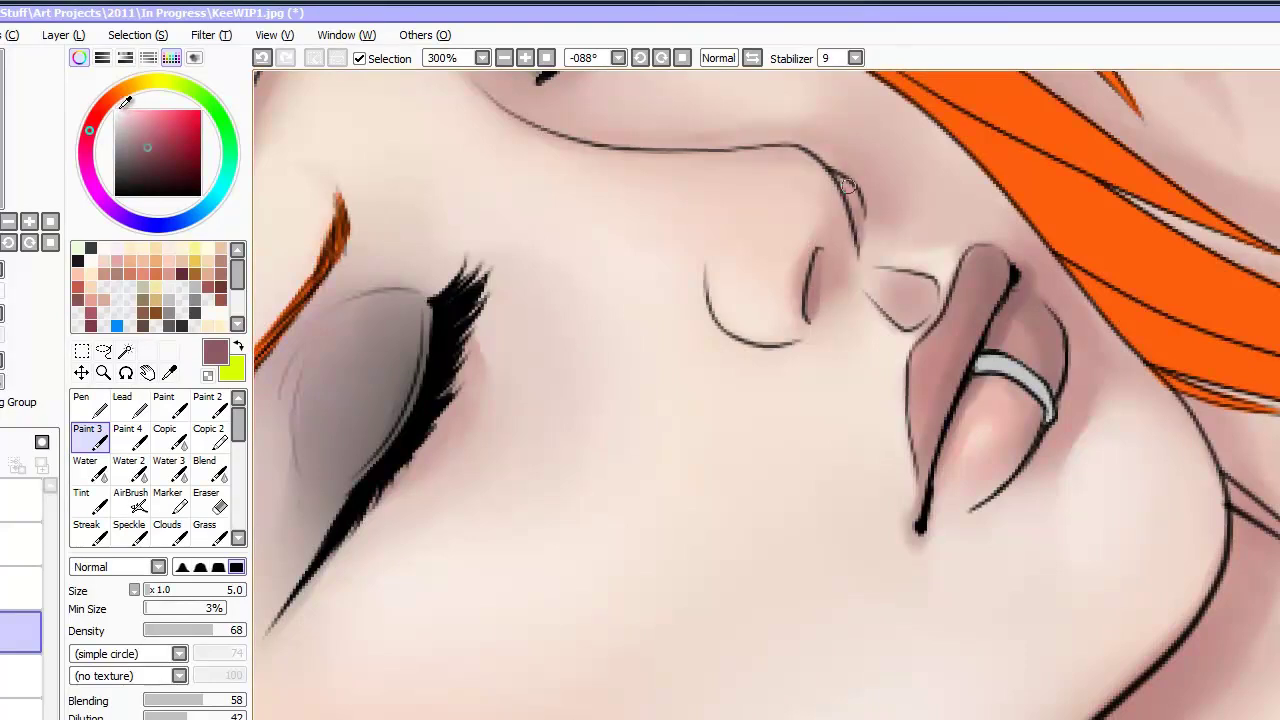
mouse_move(705, 293)
mouse_down()
mouse_move(730, 334)
mouse_move(767, 349)
mouse_up()
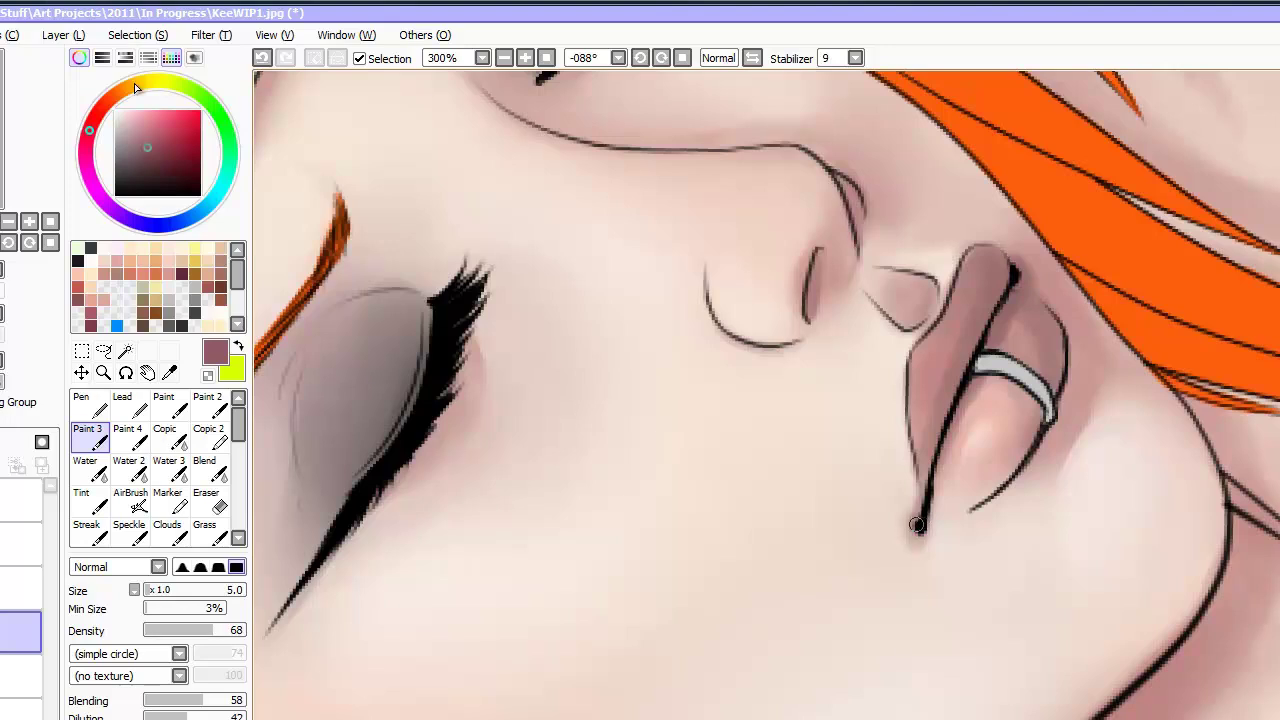
mouse_move(1064, 348)
mouse_down()
mouse_move(1068, 385)
mouse_move(1050, 422)
mouse_up()
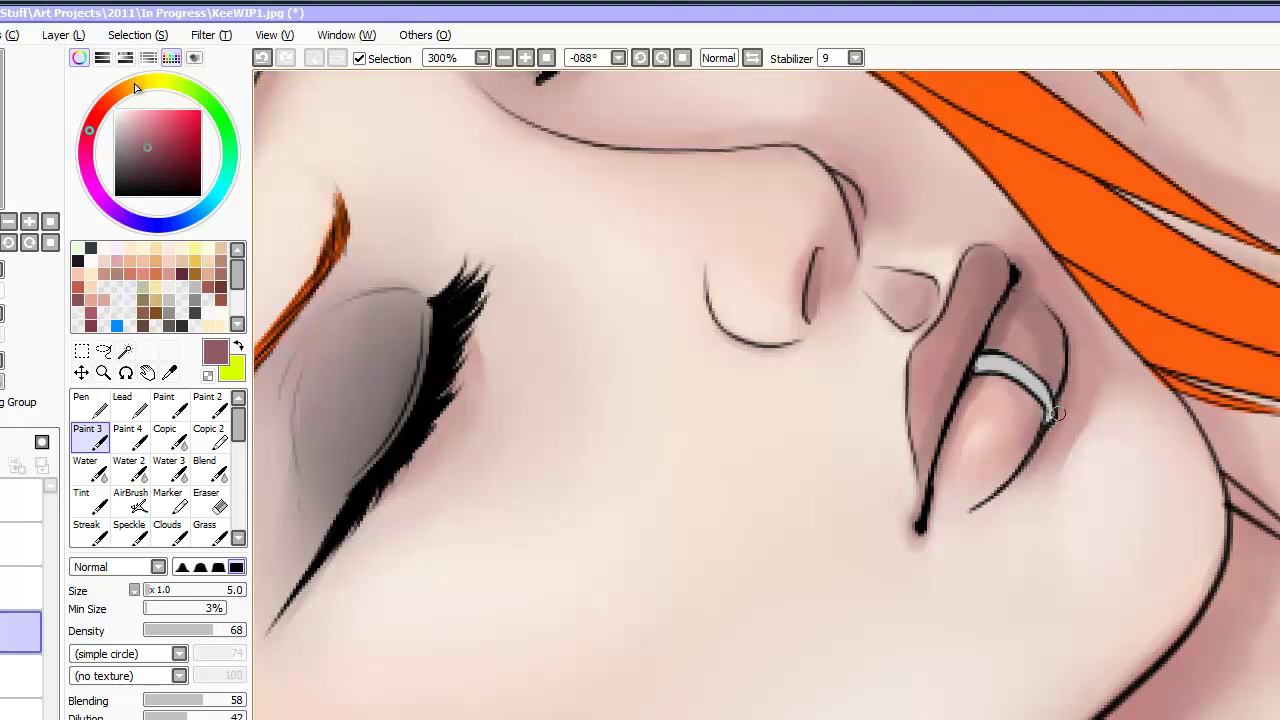
- Deepen the shading around the eyelid creases with Paint 3 at size 9 and blend it at size 20
key(Delete)
key(Delete)
key(Delete)
key(Delete)
key(Delete)
key(Delete)
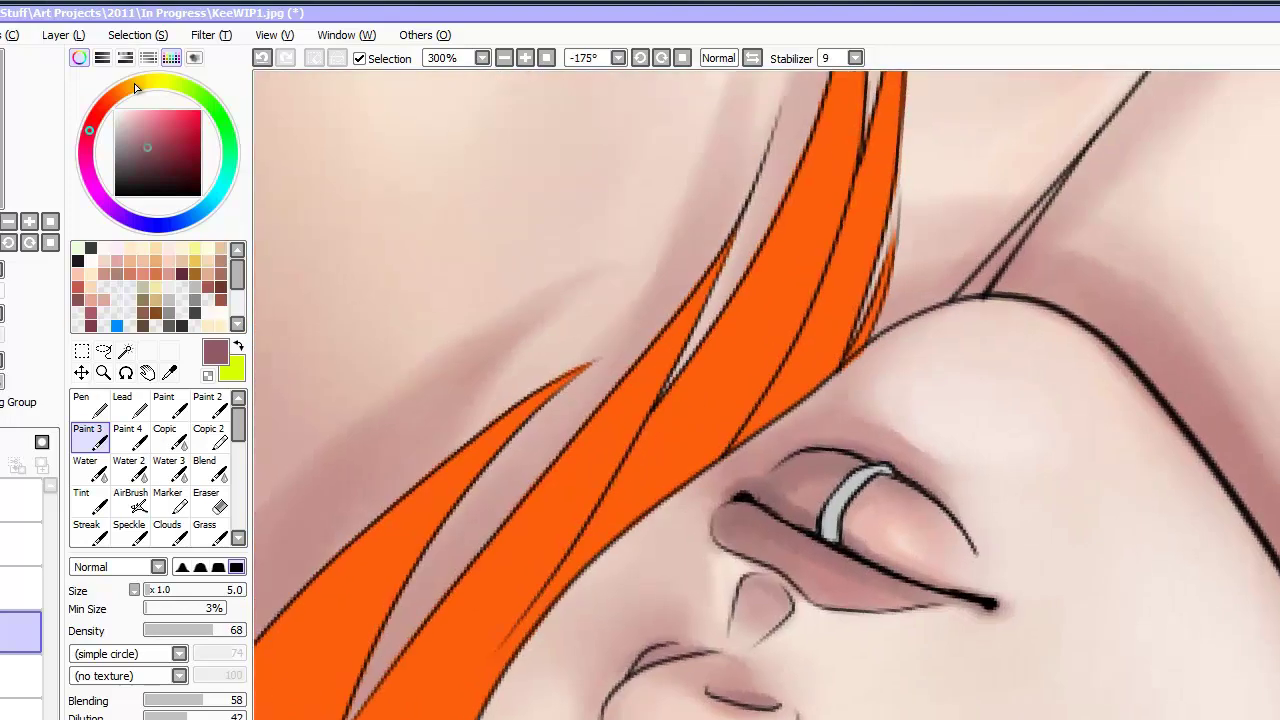
key(Down)
key(Down)
key(Down)
key(Down)
key(Down)
key(Down)
key(Down)
key(Down)
key(])
key(])
key(])
key(])
key(])
key(])
key(])
key(])
key(])
key([)
key([)
key([)
key([)
key([)
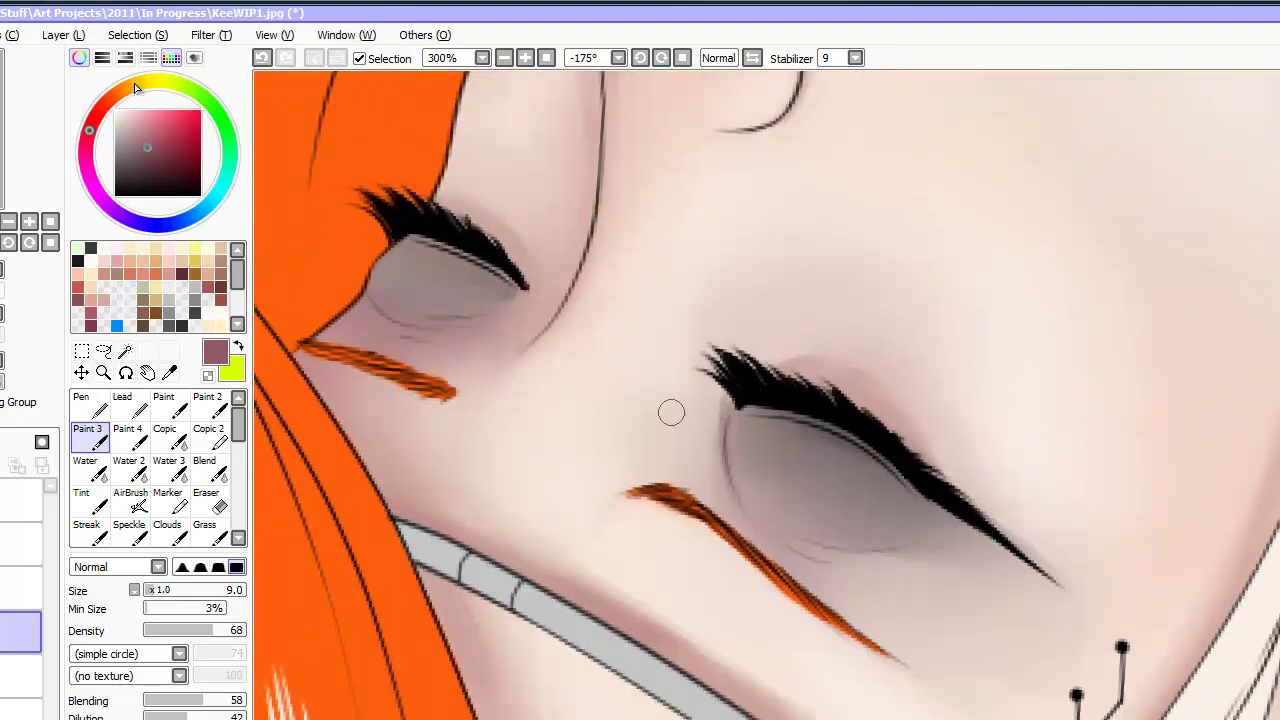
click(209, 470)
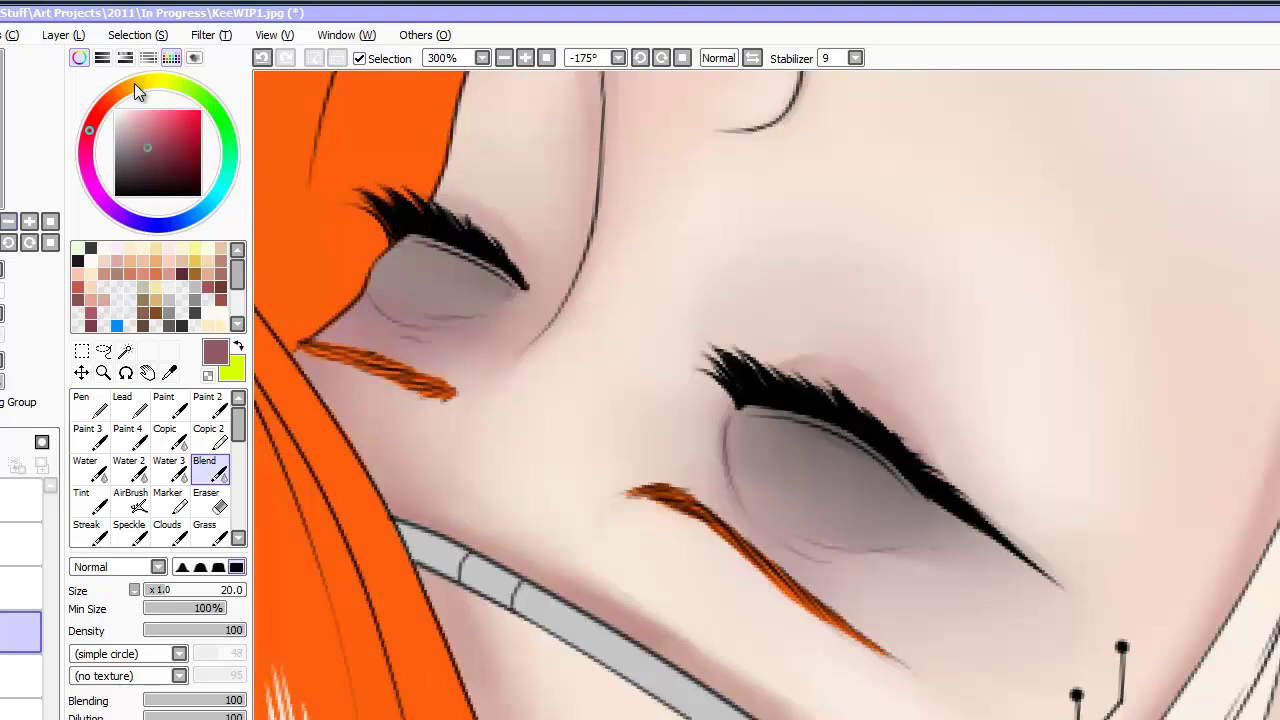
- Shade the inner folds of the ear in dusty rose with Paint 3 at size 5
click(50, 242)
click(81, 391)
click(63, 657)
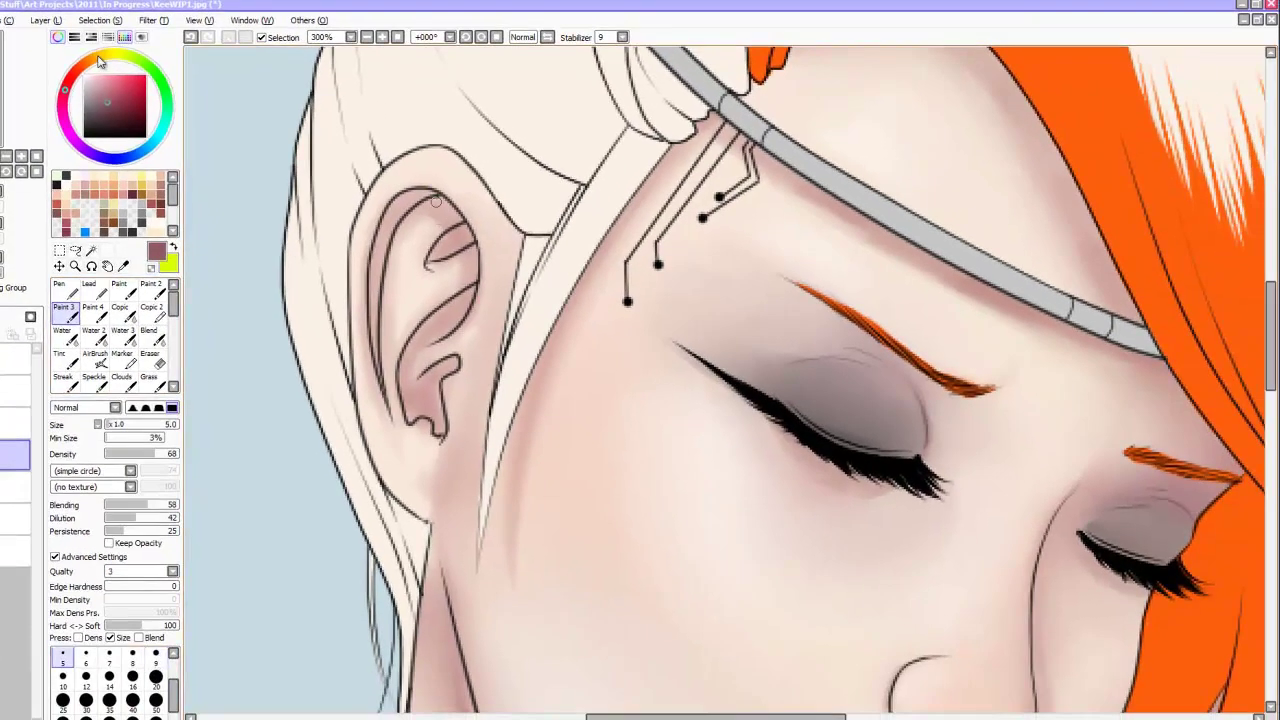
mouse_move(447, 237)
mouse_down()
mouse_move(472, 262)
mouse_move(471, 244)
mouse_move(450, 323)
mouse_move(465, 302)
mouse_move(415, 330)
mouse_move(421, 319)
mouse_move(407, 352)
mouse_move(415, 397)
mouse_move(449, 325)
mouse_move(405, 393)
mouse_up()
mouse_move(424, 330)
mouse_down()
mouse_move(464, 296)
mouse_move(412, 350)
mouse_move(475, 315)
mouse_move(432, 330)
mouse_move(454, 318)
mouse_move(425, 396)
mouse_up()
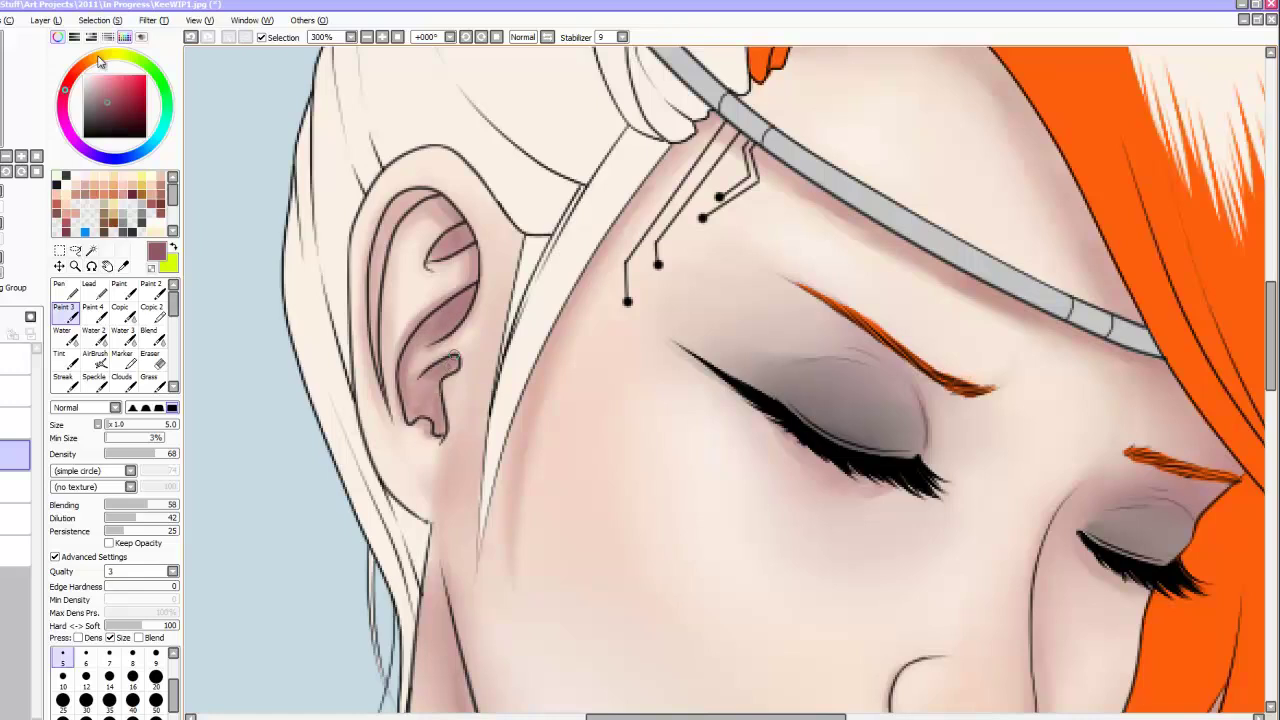
mouse_move(377, 360)
mouse_down()
mouse_move(392, 205)
mouse_move(408, 191)
mouse_move(437, 198)
mouse_move(385, 277)
mouse_move(382, 325)
mouse_move(367, 245)
mouse_move(368, 381)
mouse_move(386, 417)
mouse_move(365, 265)
mouse_move(397, 206)
mouse_up()
- Shade the ear's outer rim with Paint 3 at size 8 and blend it with Blend at sizes 6 and 9
key(])
key(])
key(])
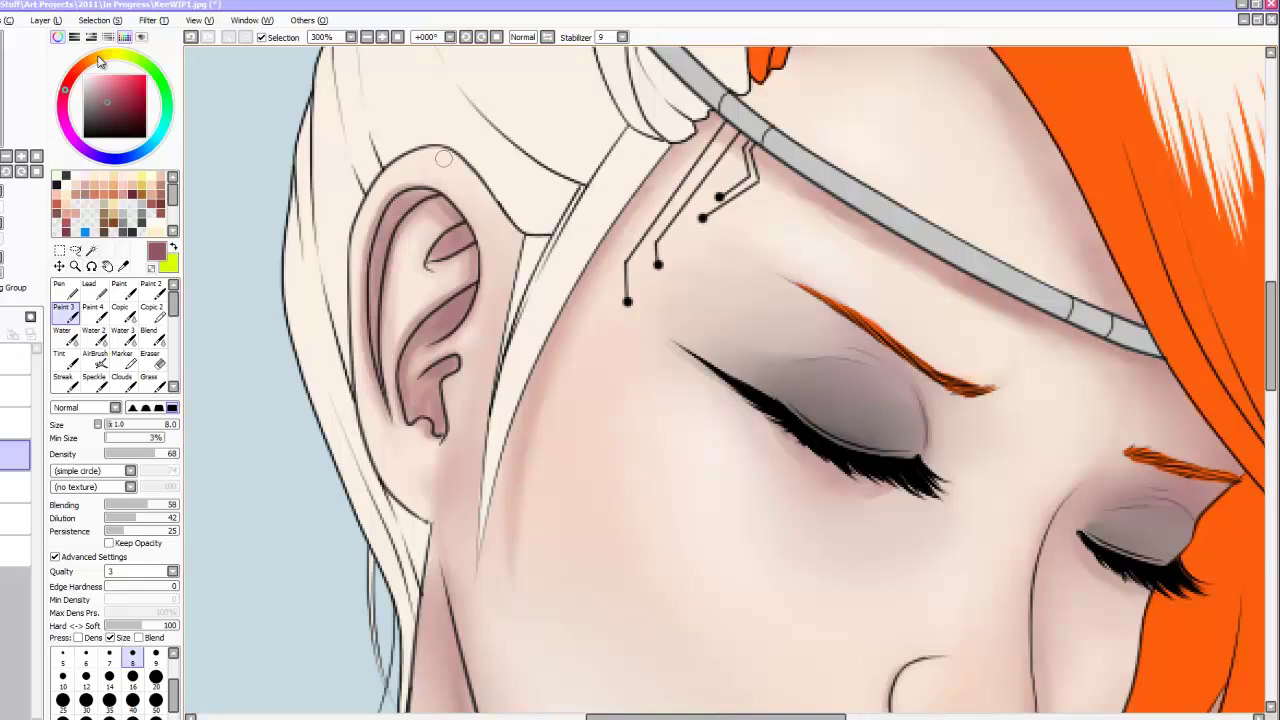
key(e)
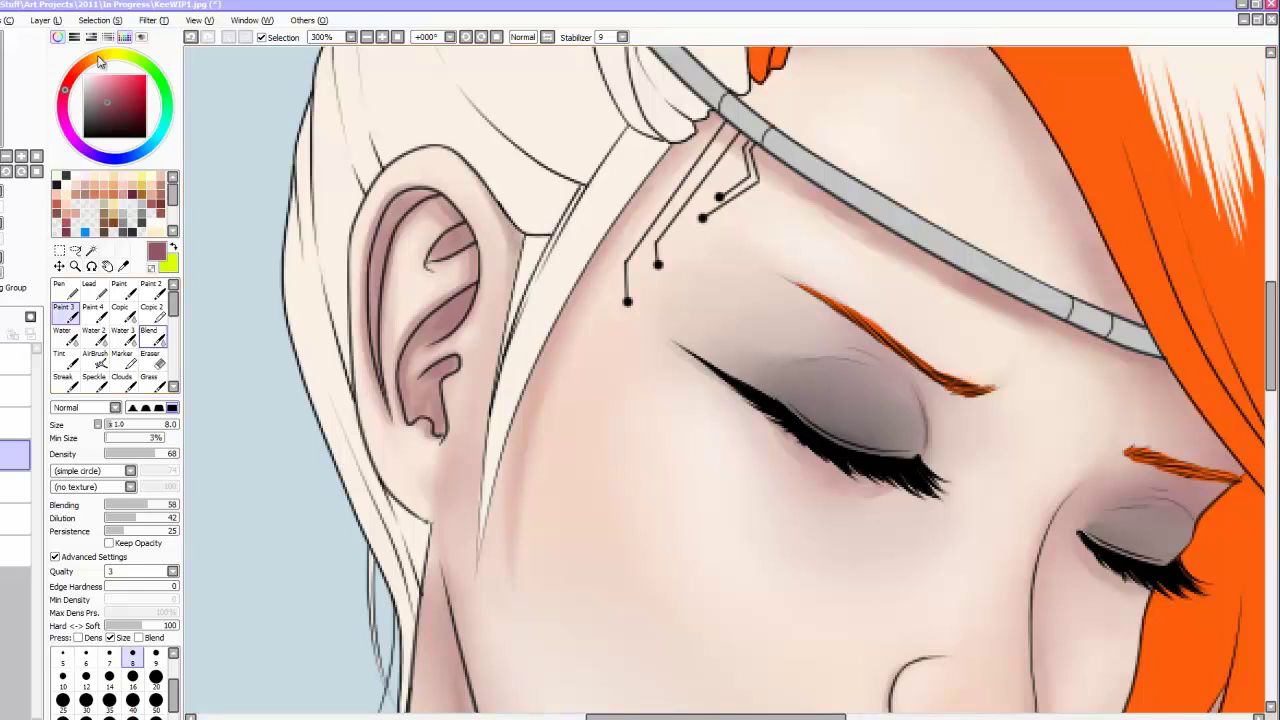
click(152, 337)
scroll(70, 680, up, 2)
click(86, 694)
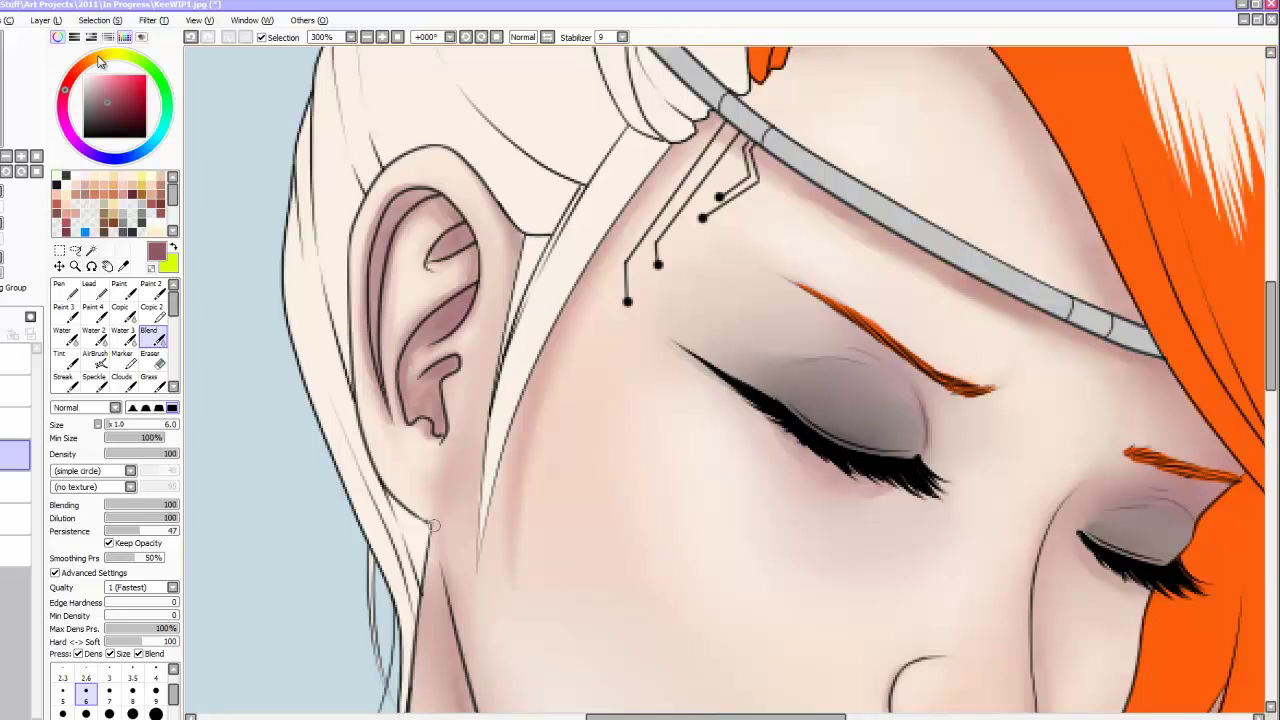
key(bracketright)
key(bracketright)
key(bracketright)
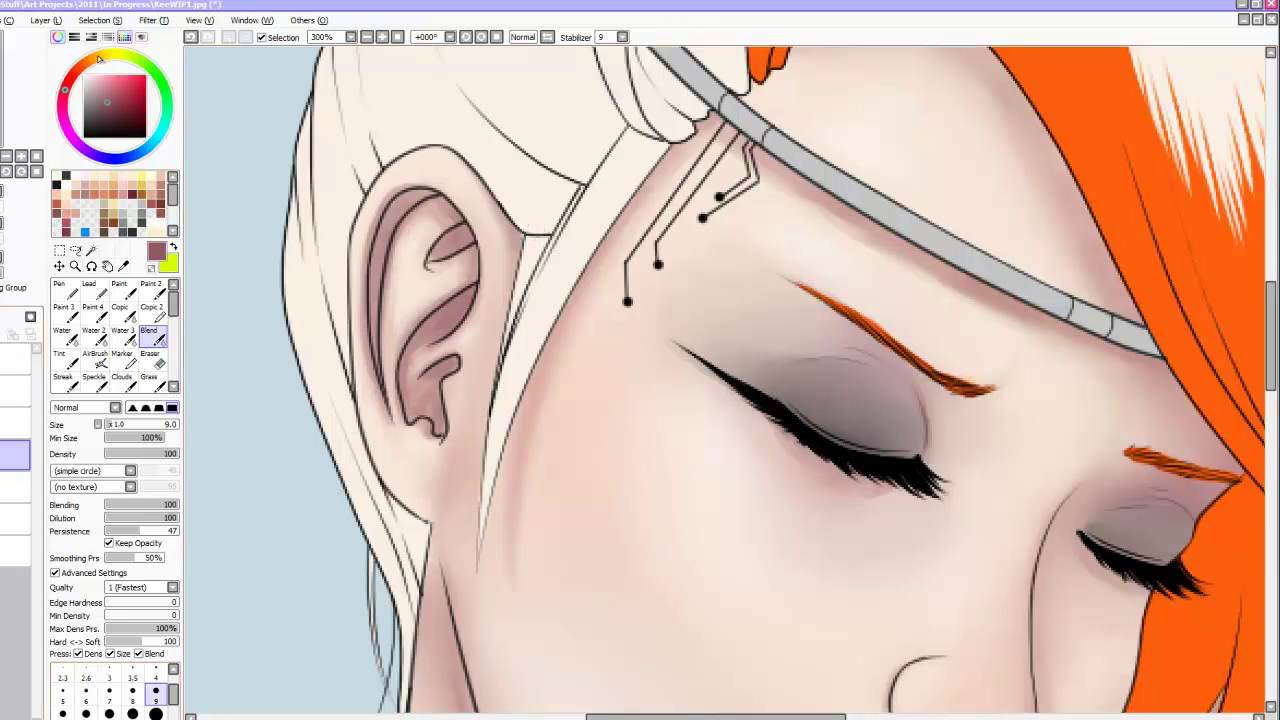
- Refine the blending of the ear's shading with Blend at sizes 2.3 and 9
key(bracketleft)
key(bracketleft)
key(bracketleft)
key(bracketleft)
key(bracketleft)
key(bracketleft)
key(bracketleft)
key(bracketleft)
key(bracketleft)
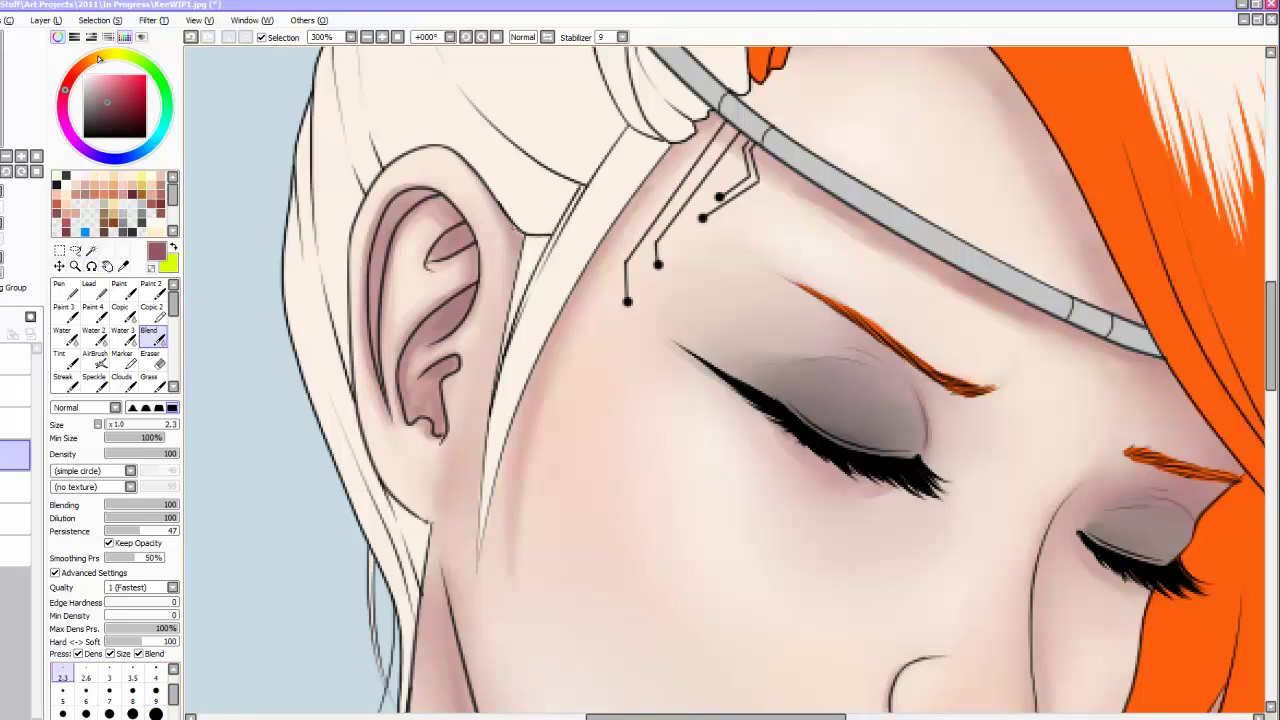
key(n)
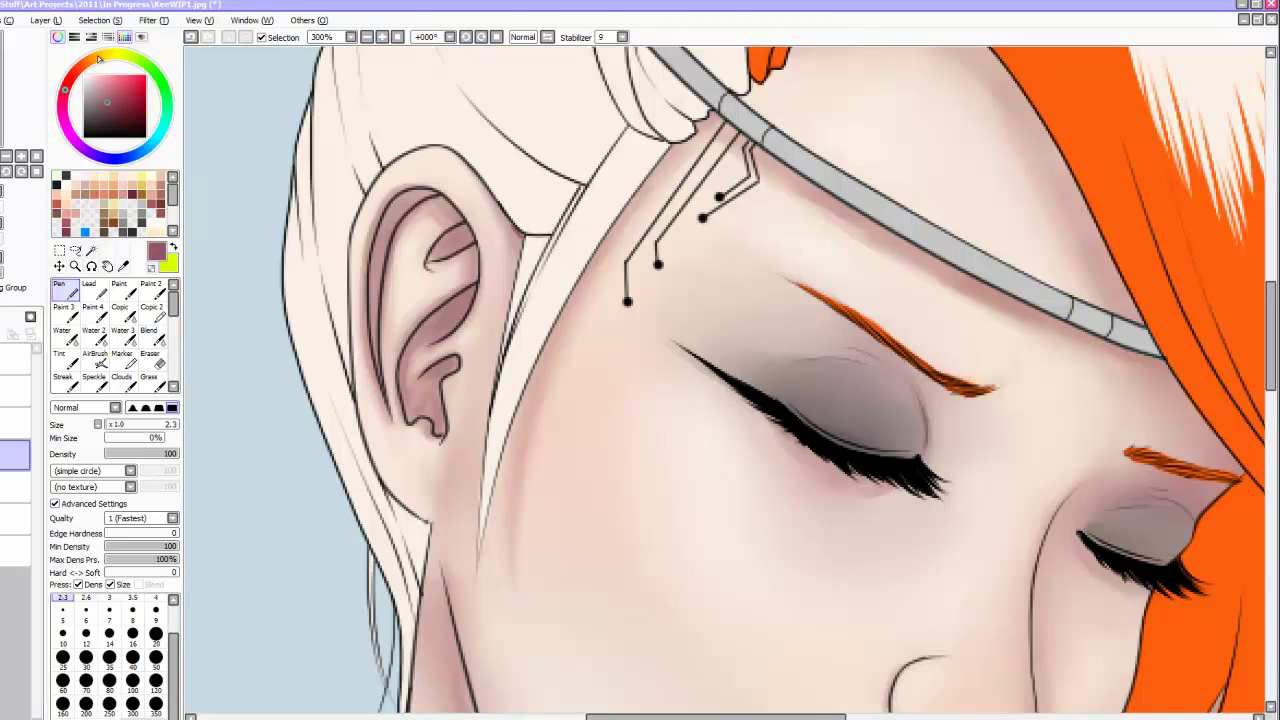
key(b)
key(bracketright)
key(bracketright)
key(bracketright)
key(bracketright)
key(bracketright)
key(bracketright)
key(bracketright)
key(bracketright)
key(bracketright)
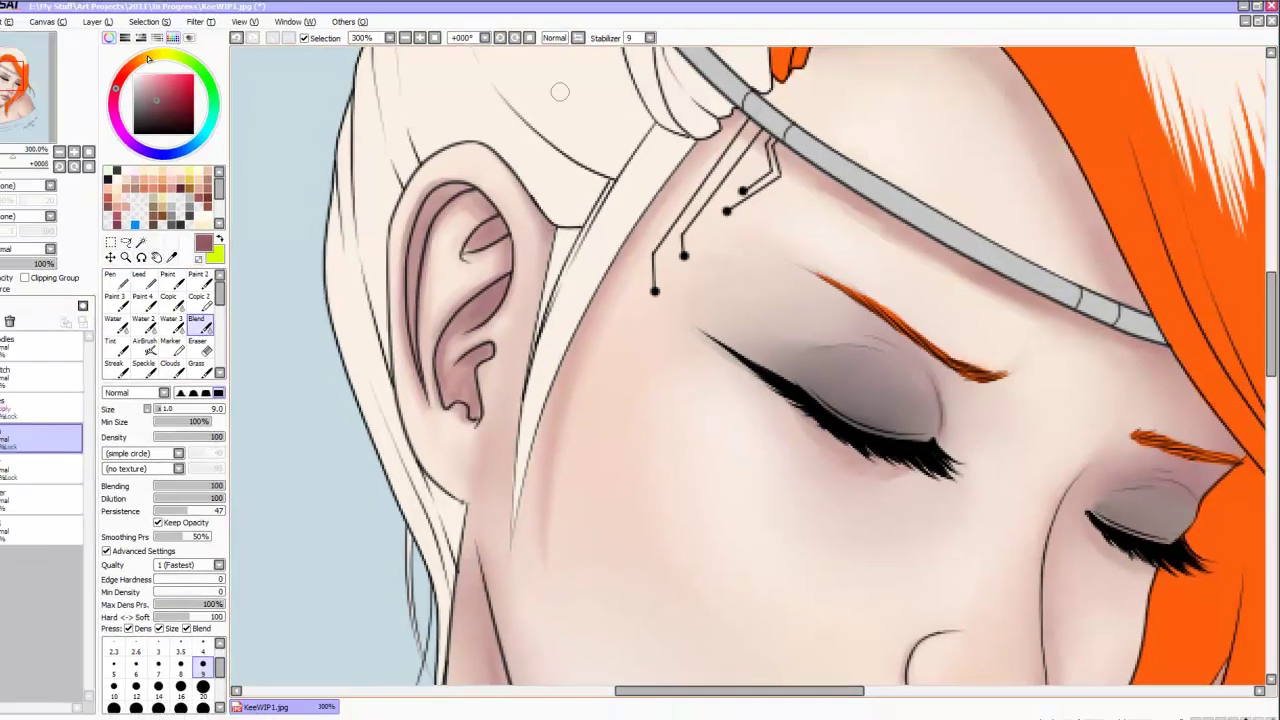
- Deepen the skin shadow beside the hair with Paint 3 at size 50 and blend it at size 20
scroll(815, 412, down, 3)
drag(1271, 345, 1271, 393)
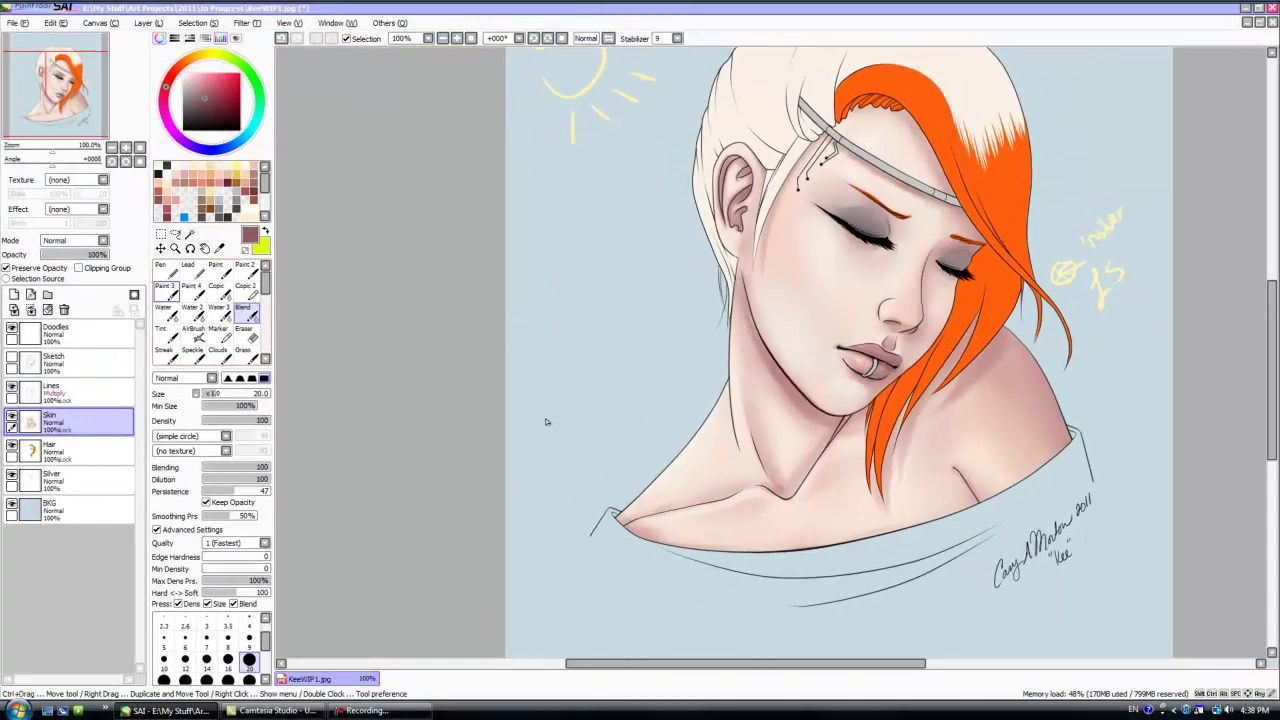
click(5, 307)
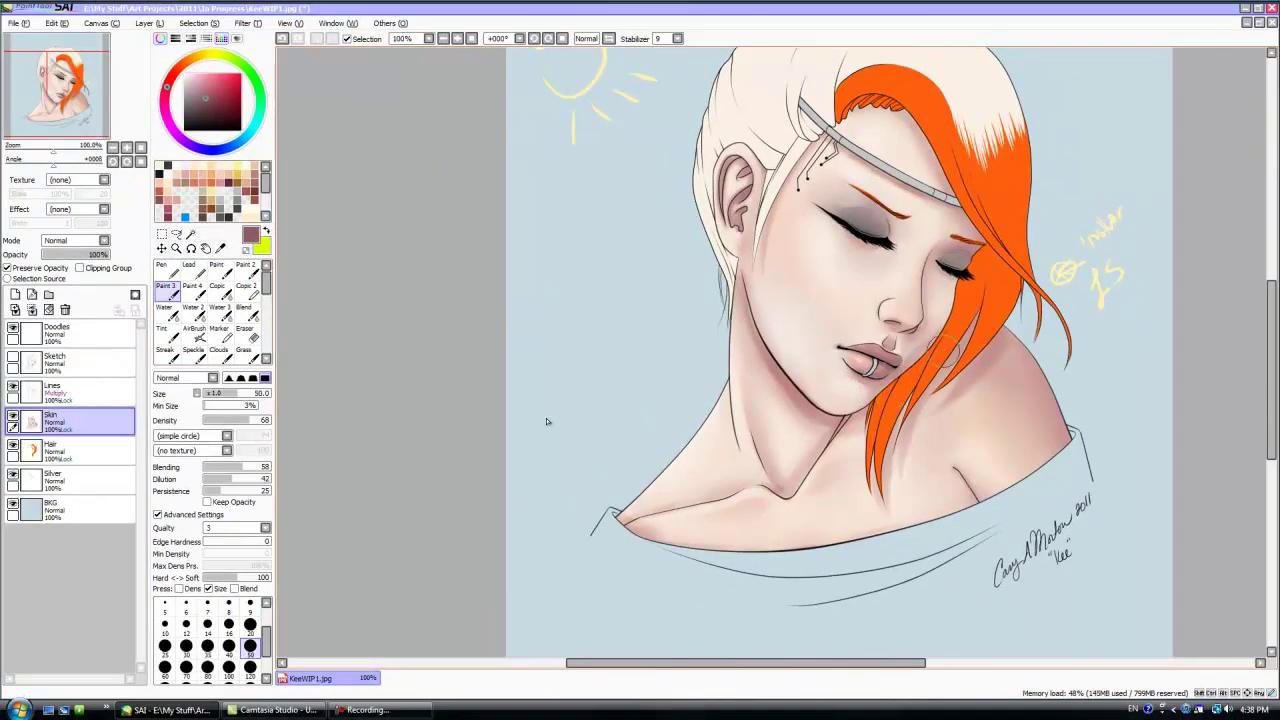
click(247, 313)
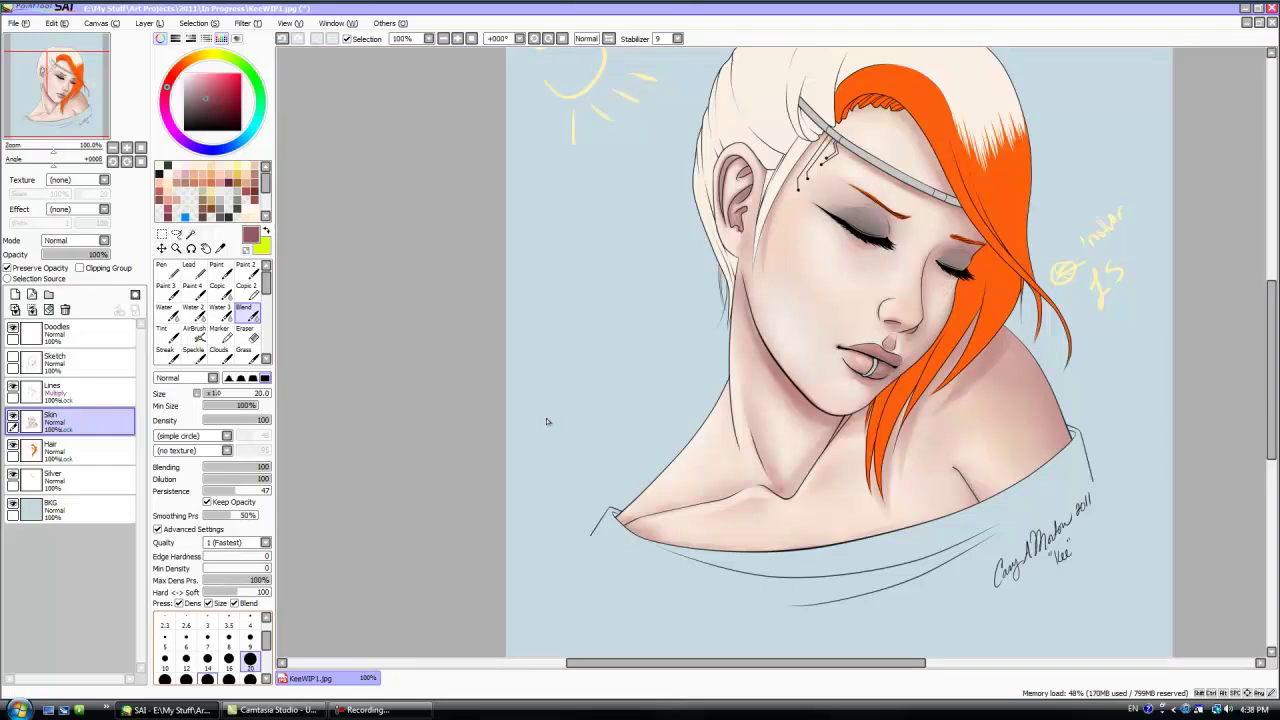
- Strengthen the shadow along the jaw and chin with Paint 3 at size 50 and blend it at sizes 4 and 9
key(b)
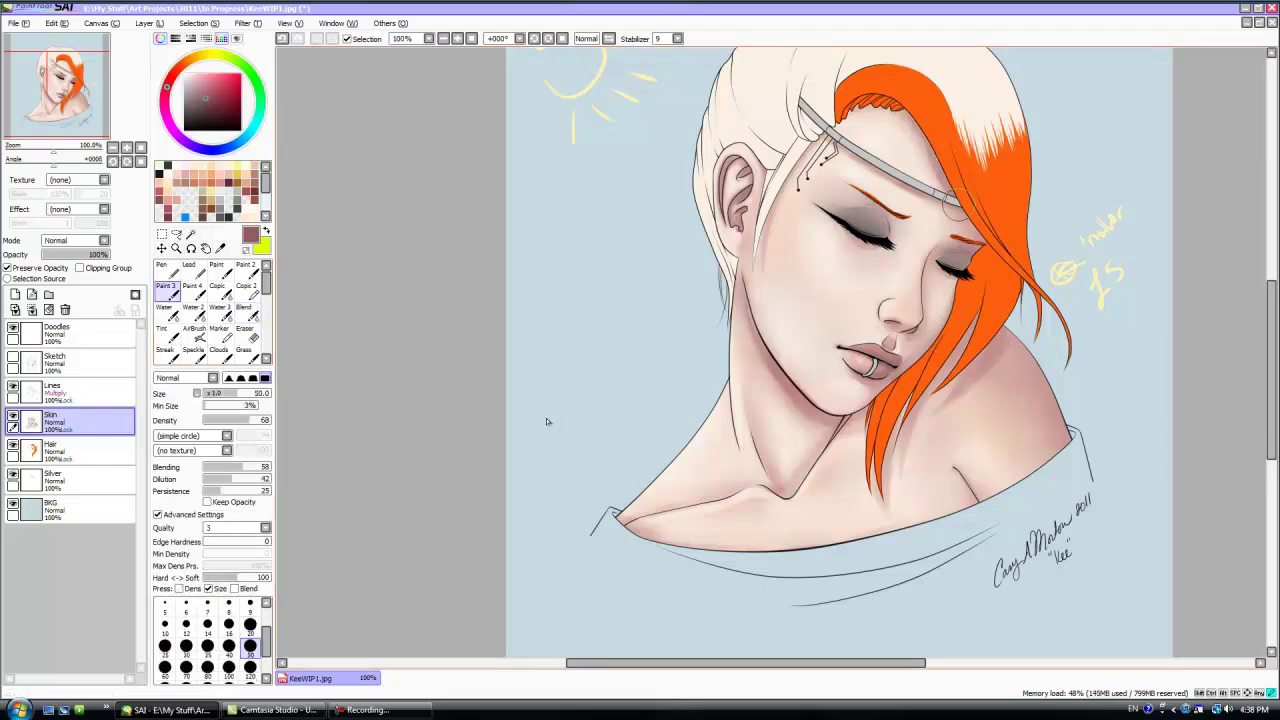
drag(54, 163, 8, 163)
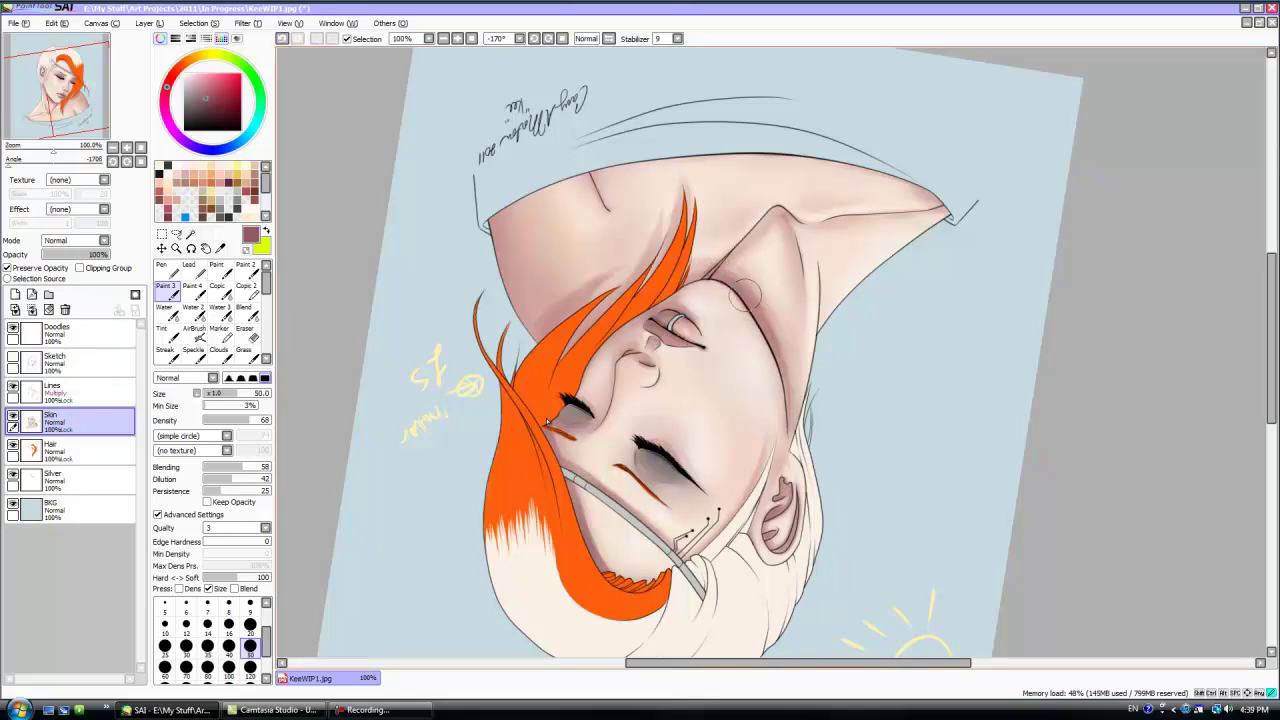
key(Home)
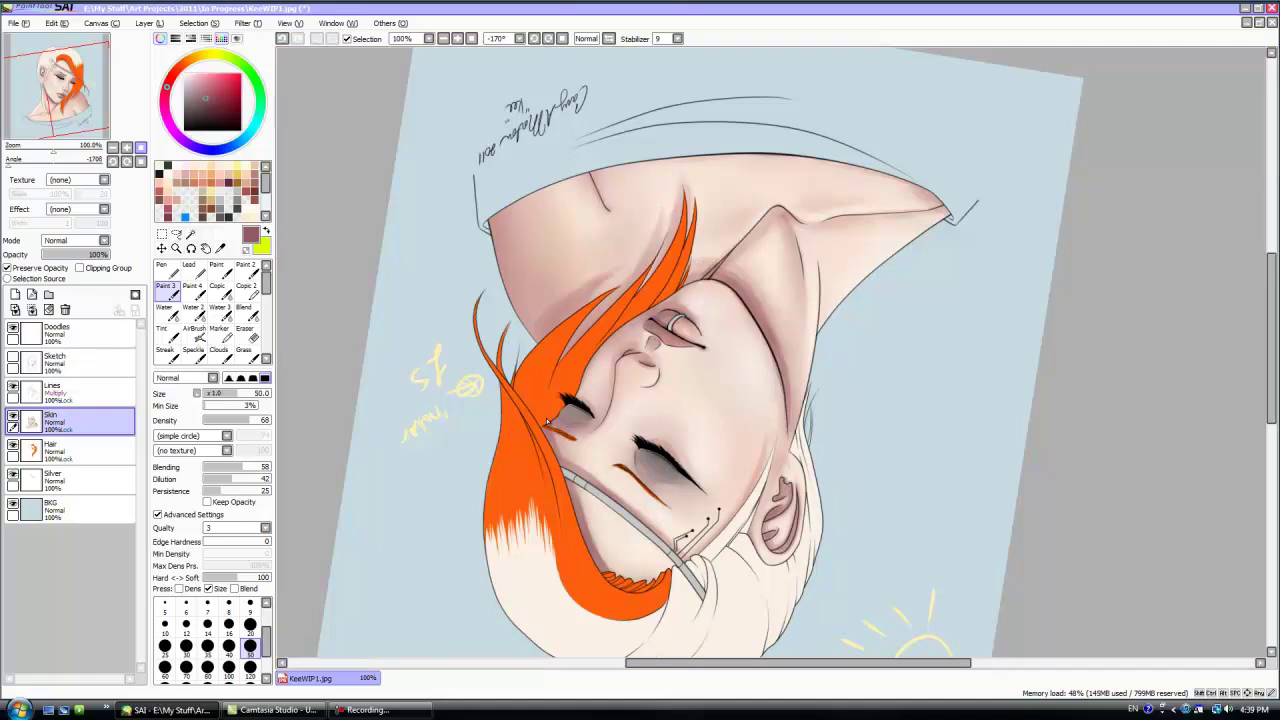
click(247, 313)
click(250, 620)
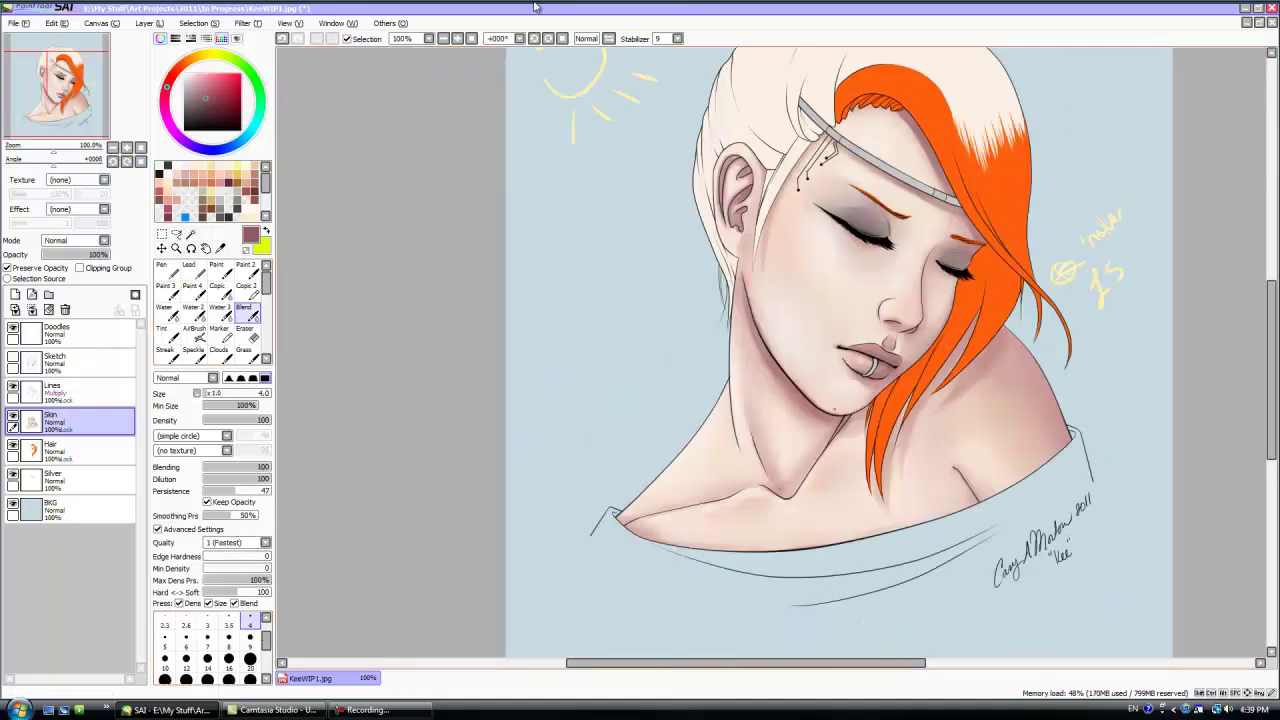
click(250, 640)
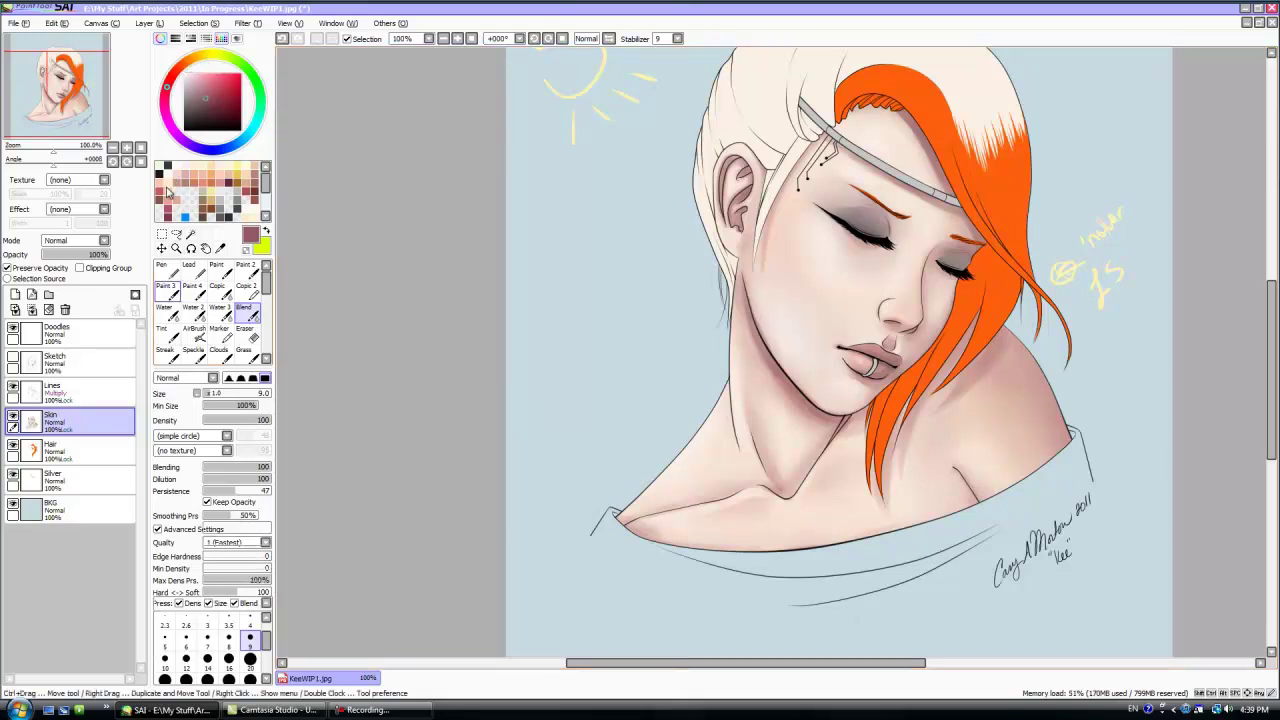
- Paint the shadow cast by the side lock onto the temple and cheek with Paint 3 at size 20
click(167, 291)
click(250, 627)
drag(780, 185, 762, 248)
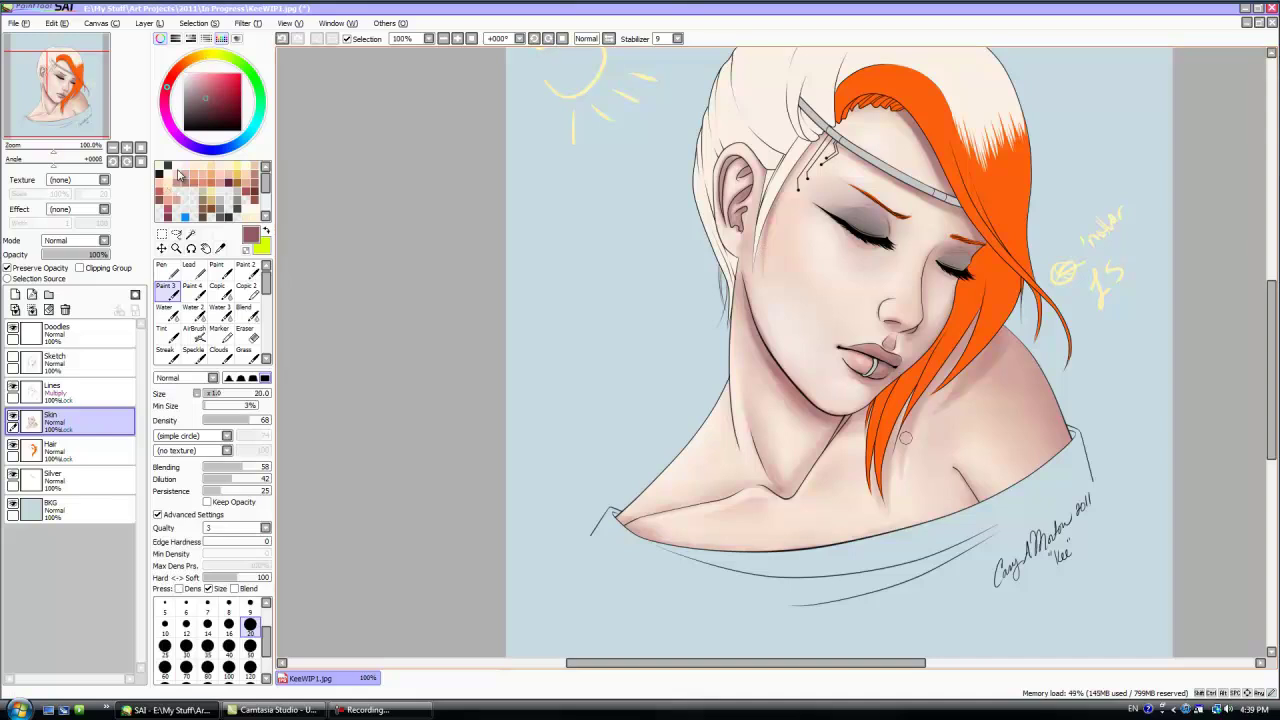
- Paint shadows cast by the orange strands onto the chest and shoulder with Paint 3 at size 20, and shade the armpit crease
drag(898, 426, 884, 499)
drag(872, 456, 875, 498)
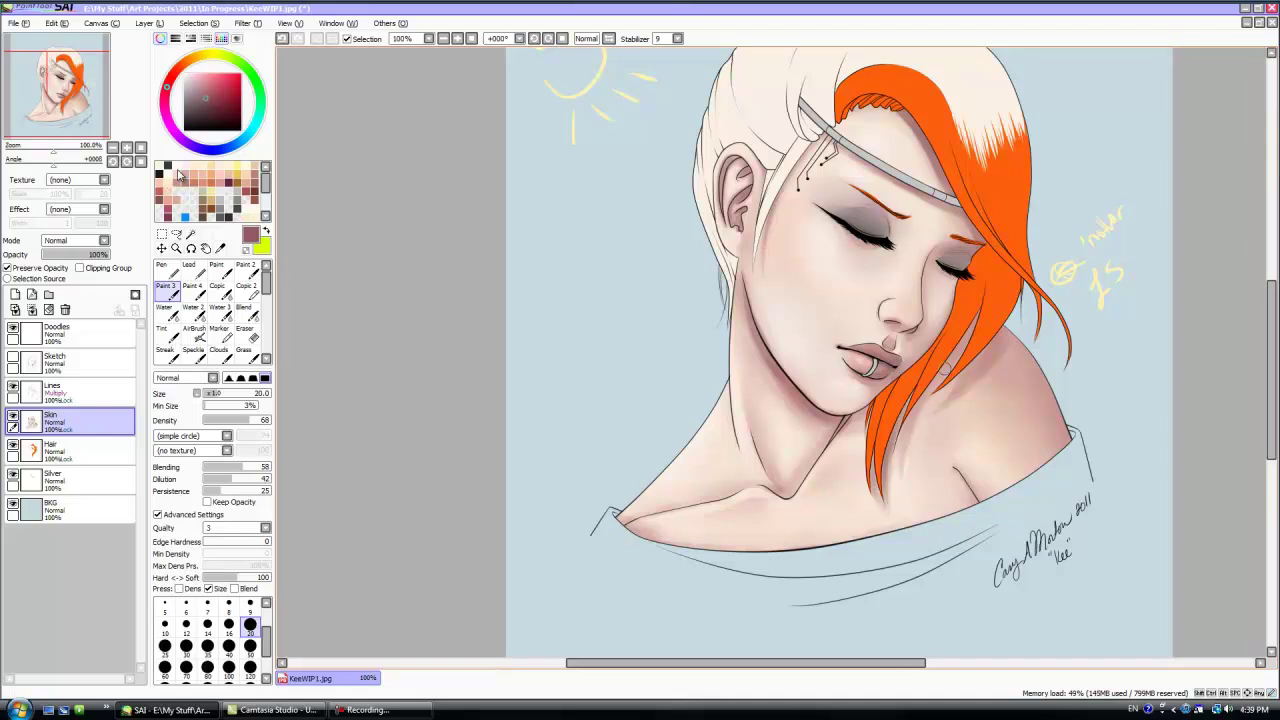
mouse_move(902, 440)
mouse_down()
mouse_move(996, 359)
mouse_move(994, 313)
mouse_move(939, 364)
mouse_move(974, 304)
mouse_move(978, 339)
mouse_move(1000, 321)
mouse_move(956, 394)
mouse_up()
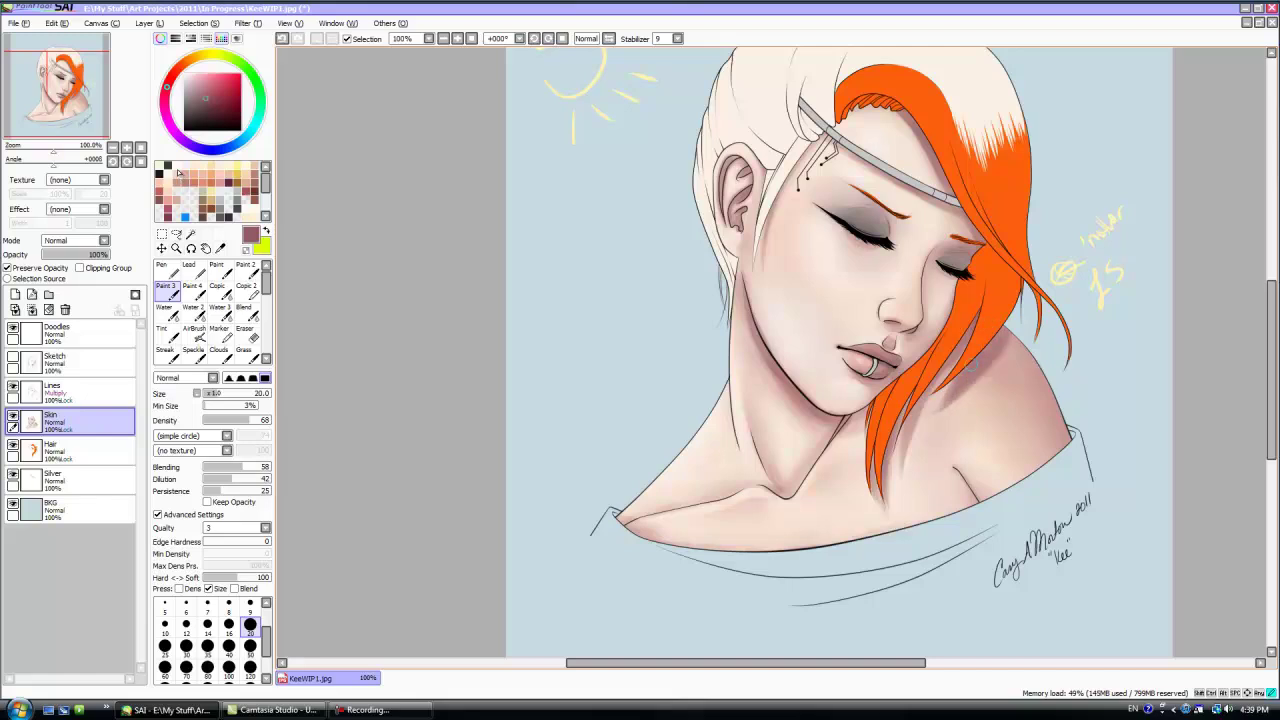
drag(979, 296, 962, 346)
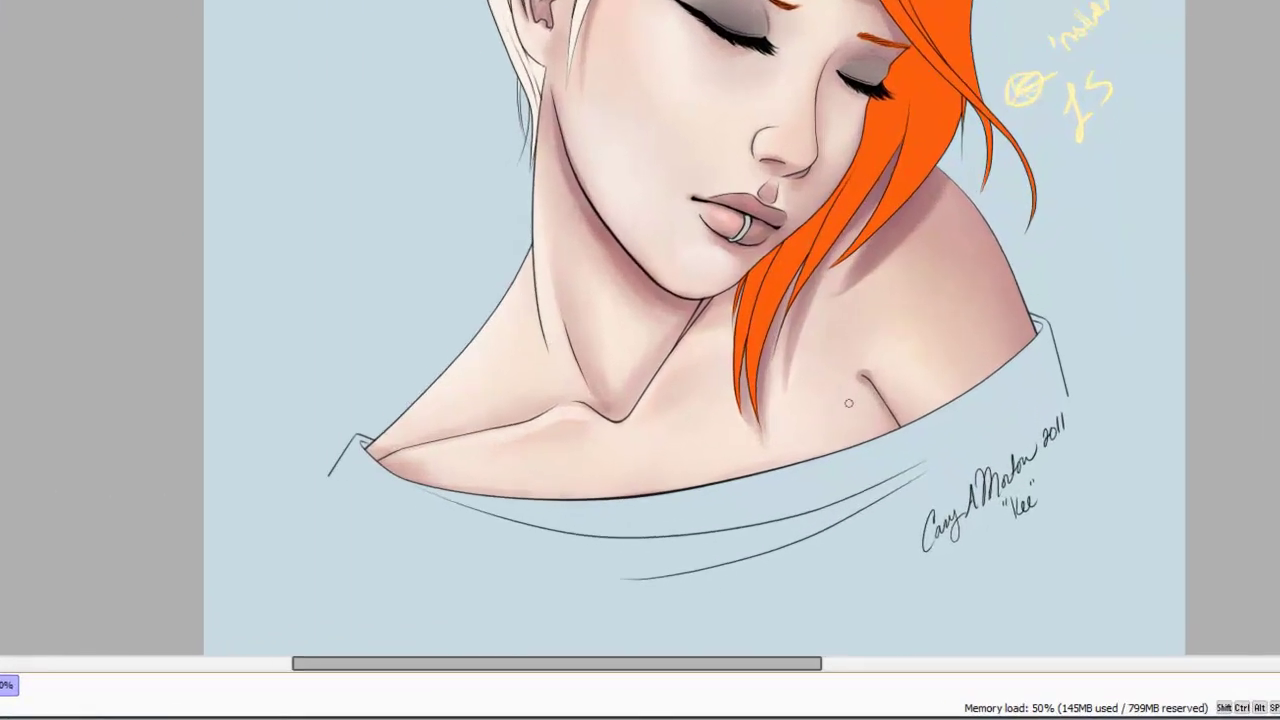
drag(846, 372, 870, 398)
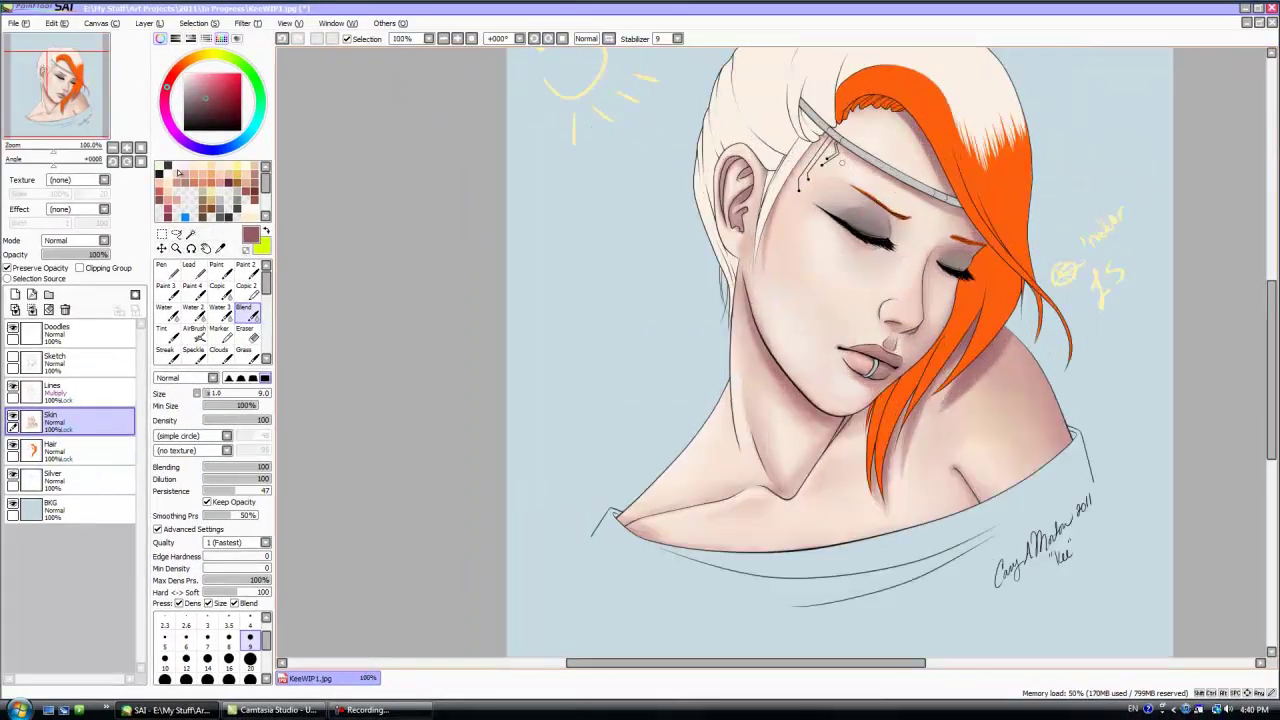
- Cover the grey eyeshadow on the eyelids with a pale skin swatch using Paint 3 at sizes 50 and 35
drag(54, 162, 21, 162)
drag(54, 150, 58, 150)
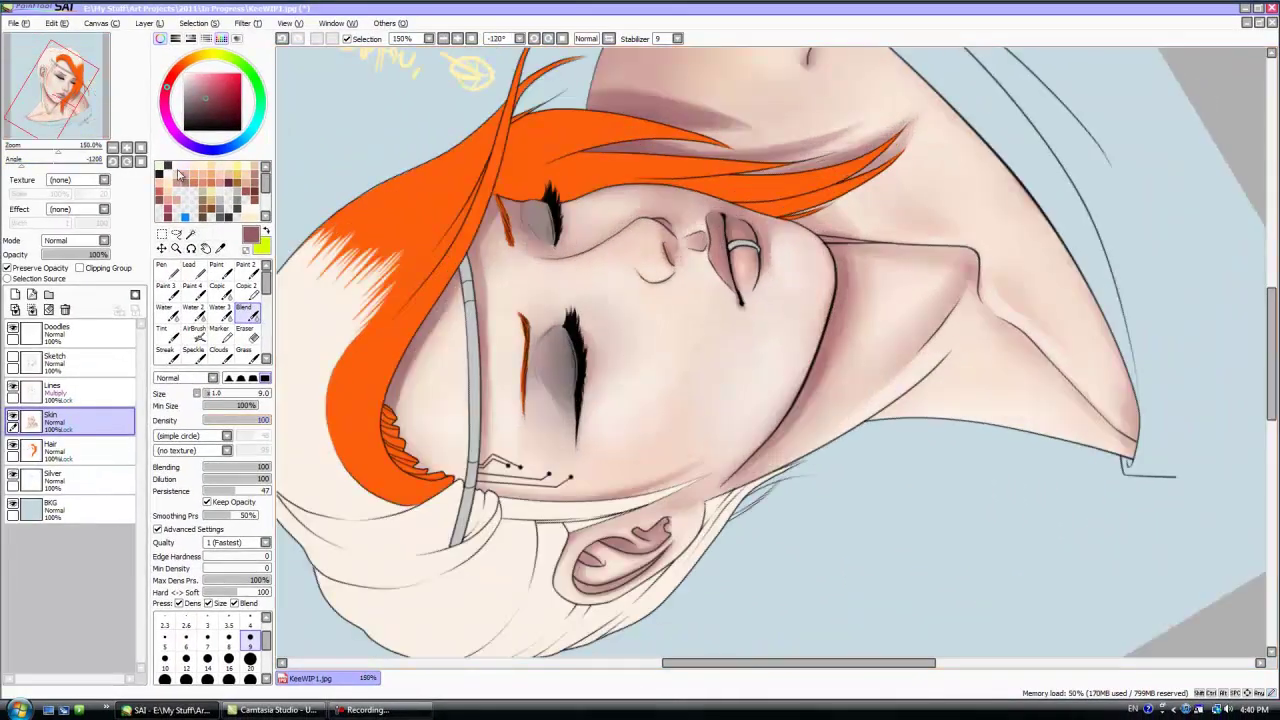
click(178, 172)
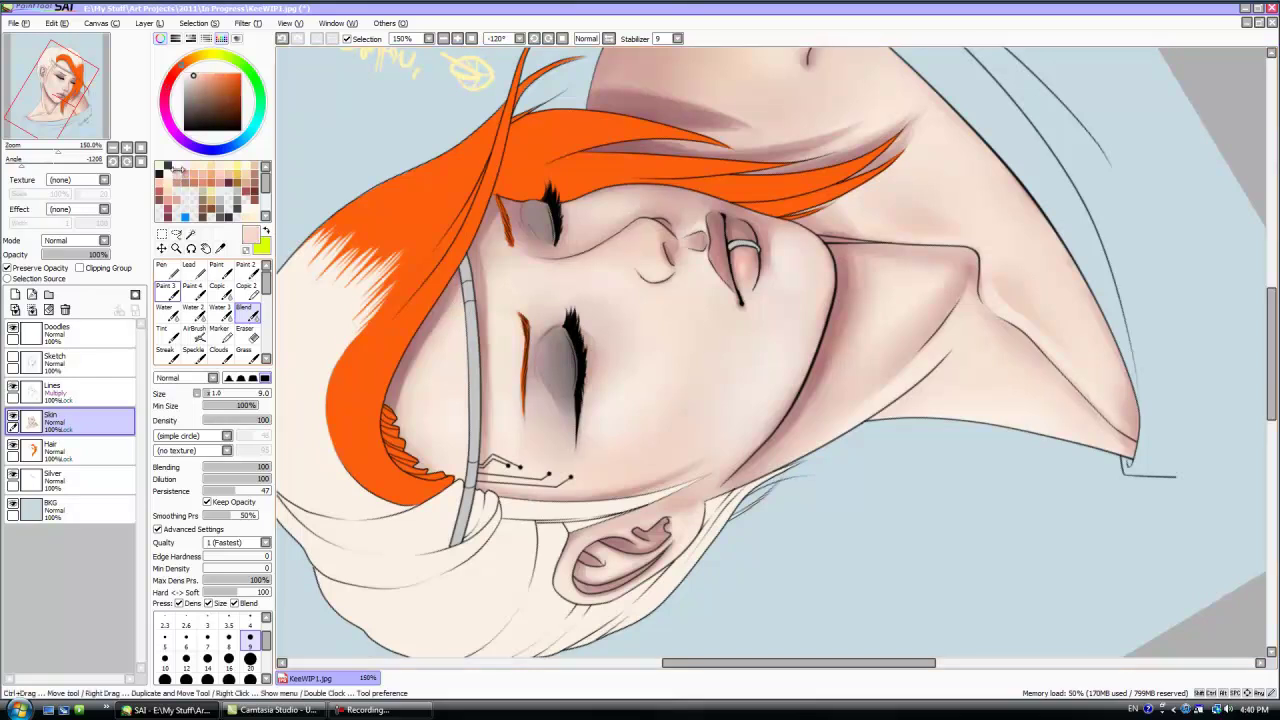
click(167, 291)
click(250, 648)
click(207, 648)
mouse_move(544, 409)
mouse_down()
mouse_move(558, 448)
mouse_move(557, 353)
mouse_move(545, 334)
mouse_move(551, 374)
mouse_move(524, 295)
mouse_move(549, 346)
mouse_move(558, 412)
mouse_up()
mouse_move(541, 238)
mouse_down()
mouse_move(522, 198)
mouse_move(535, 228)
mouse_up()
- Recolour the far eyelid with sampled dusty rose and pale skin tones using Paint 3 at sizes 35 and 14, and blend it at size 9
right_click(833, 231)
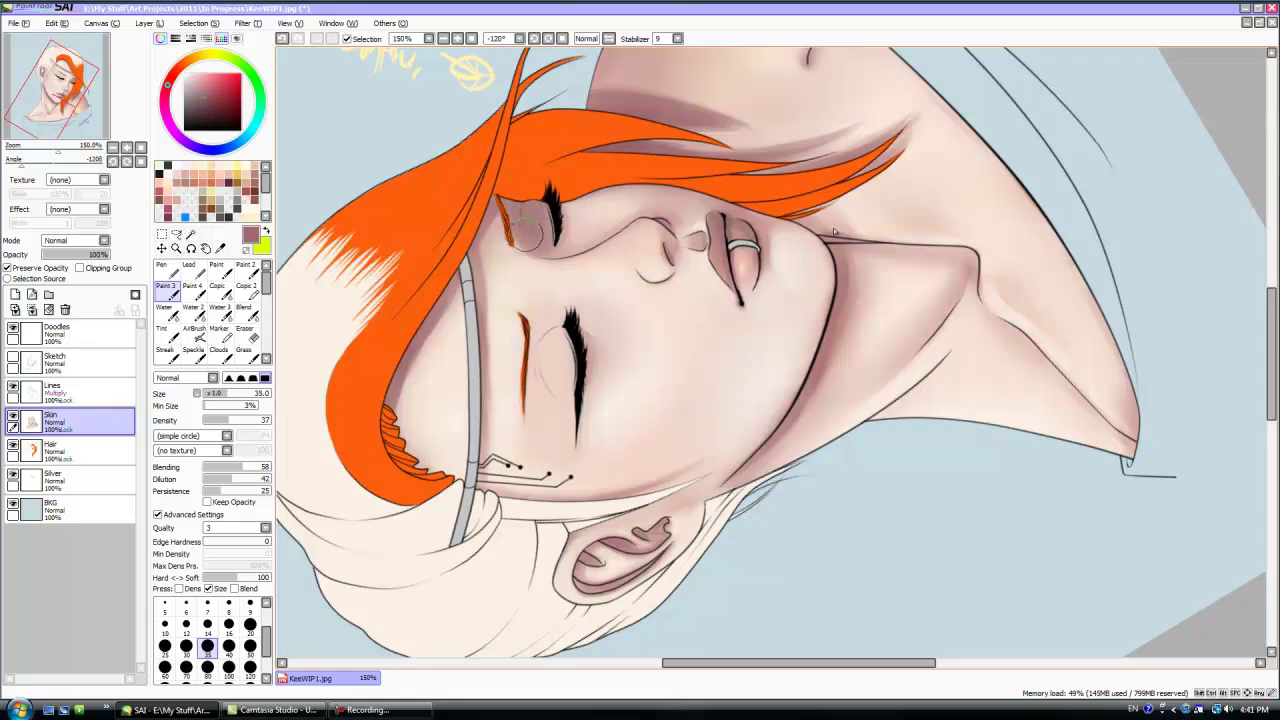
right_click(584, 210)
click(250, 648)
click(207, 624)
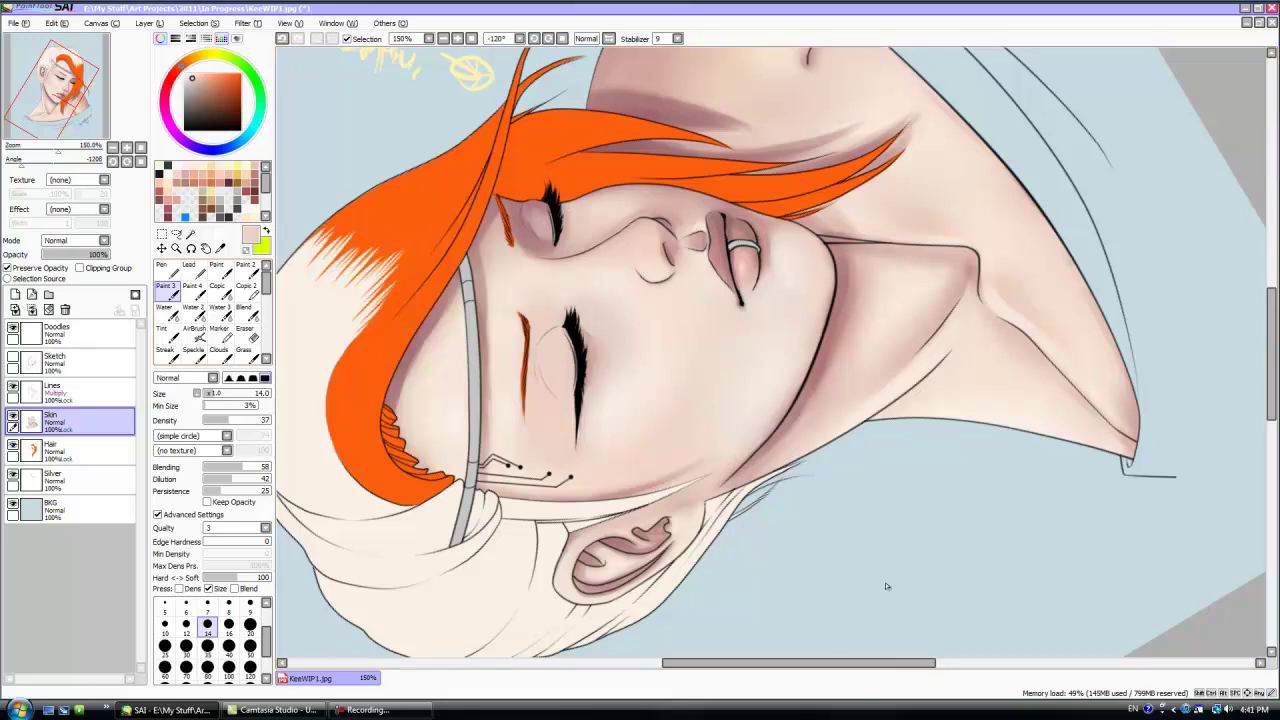
click(246, 313)
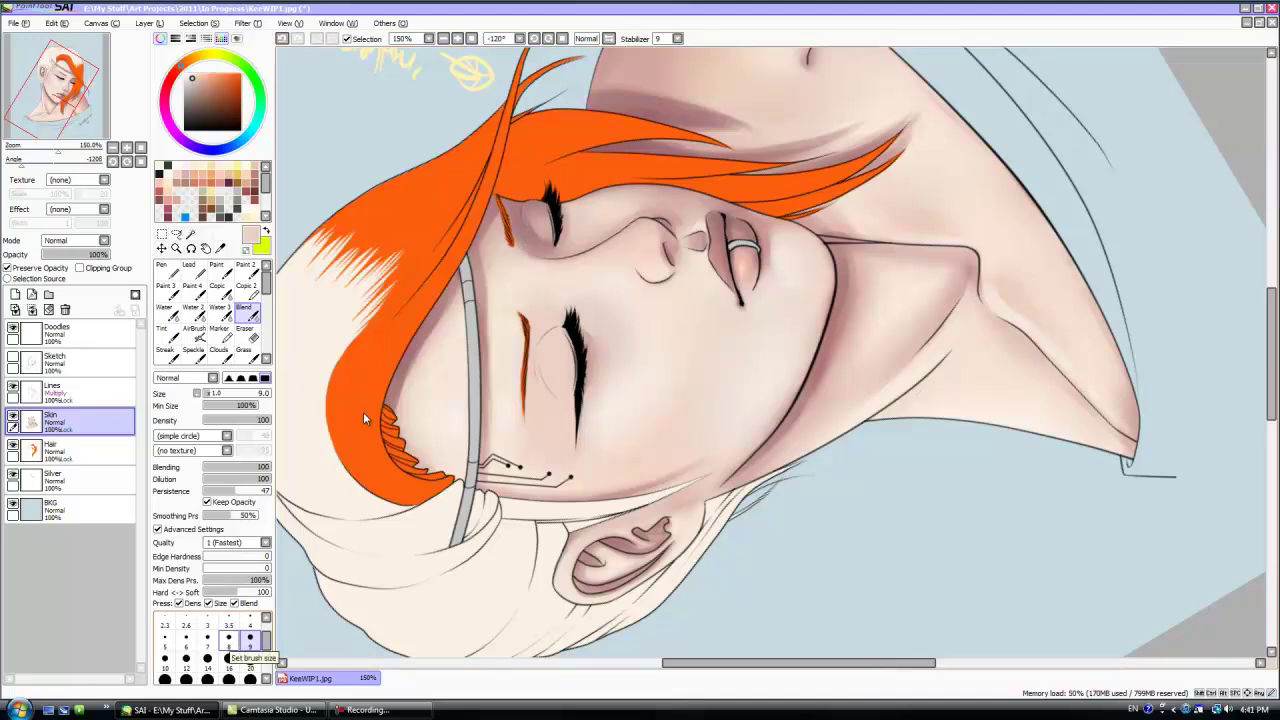
- Shade the near eyelid's crease with sampled dusty rose using Paint 3 at size 14, highlight the lid in white at size 16, and blend at size 9
click(167, 291)
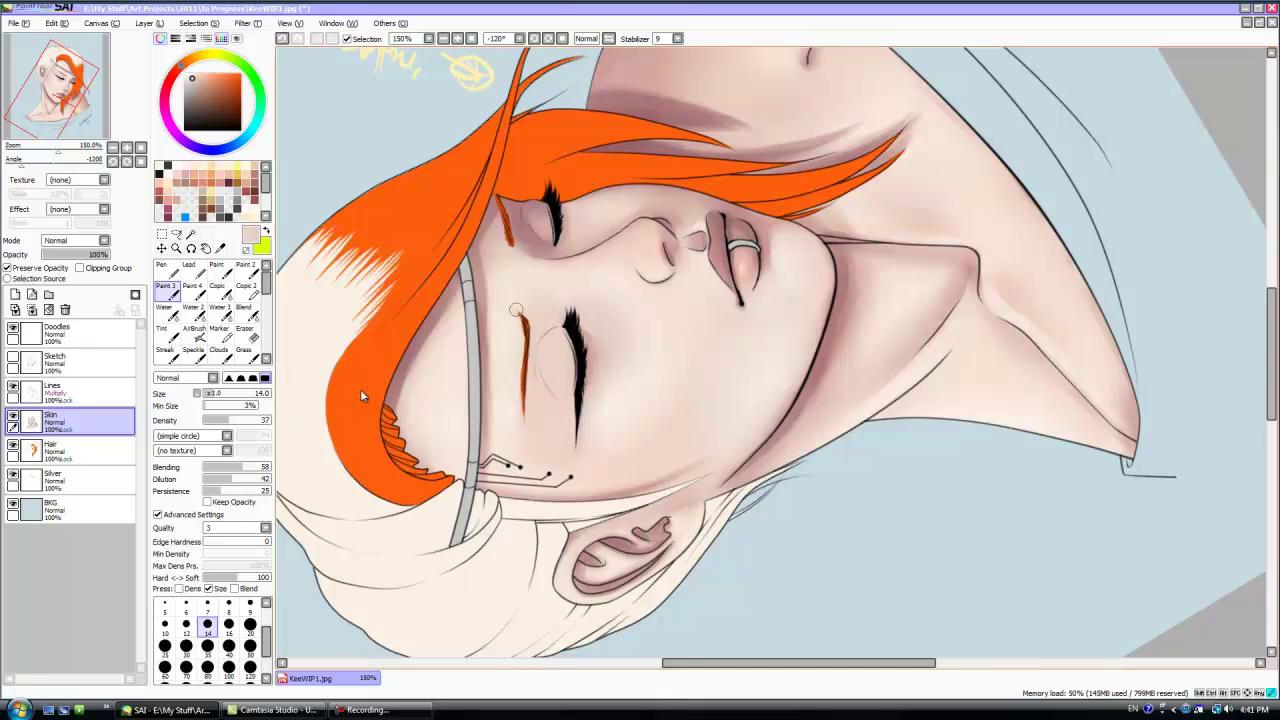
right_click(641, 114)
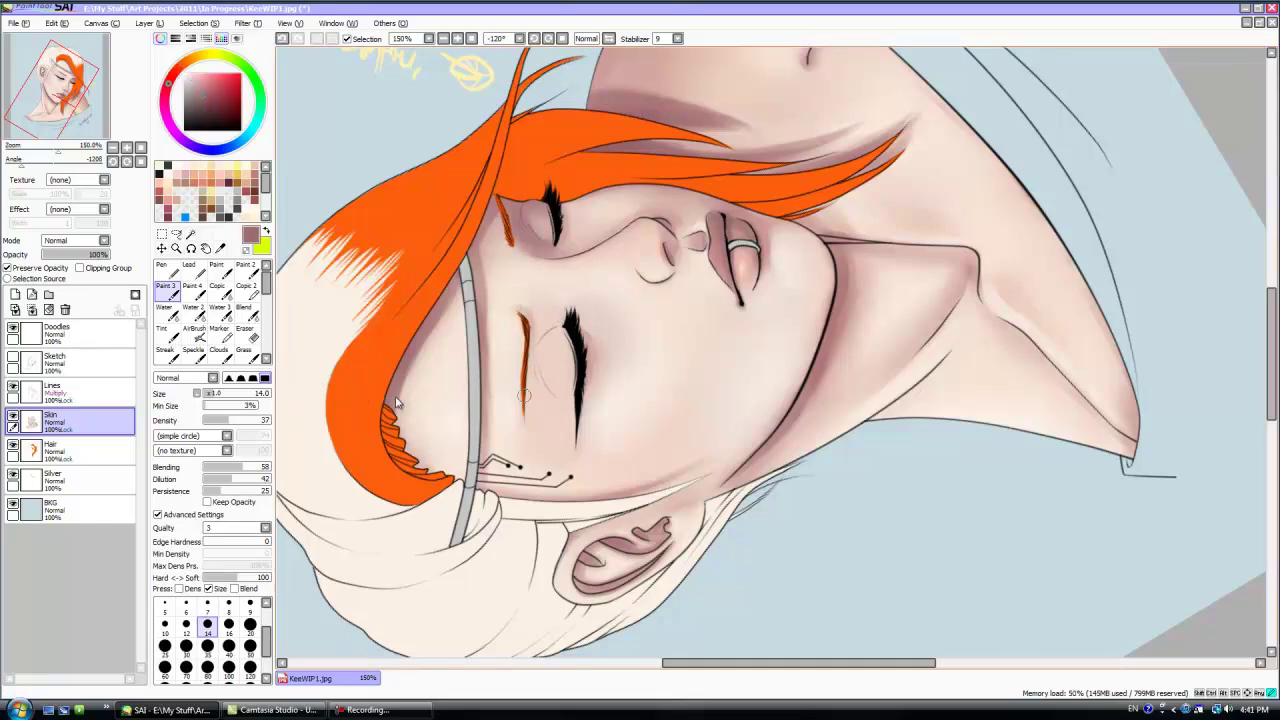
mouse_move(558, 320)
mouse_down()
mouse_move(532, 326)
mouse_move(557, 319)
mouse_move(546, 391)
mouse_move(571, 407)
mouse_up()
drag(539, 350, 540, 396)
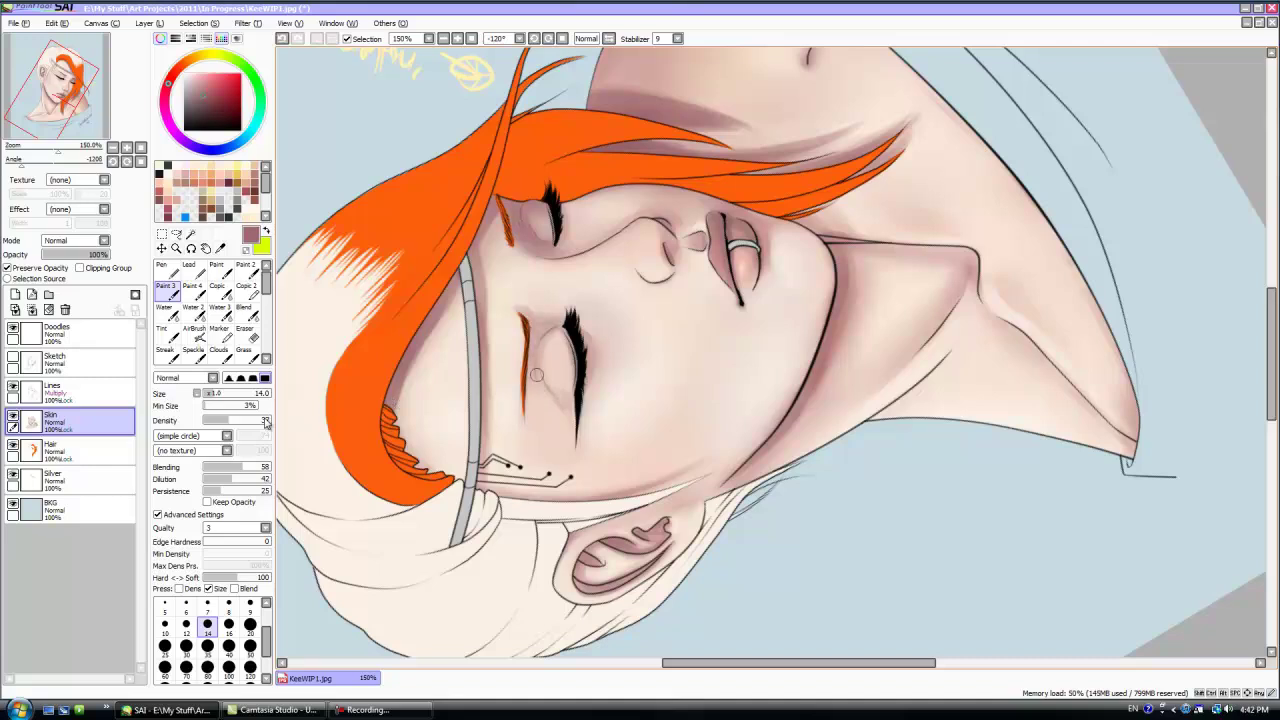
click(246, 314)
mouse_move(556, 334)
mouse_down()
mouse_move(573, 427)
mouse_move(563, 415)
mouse_up()
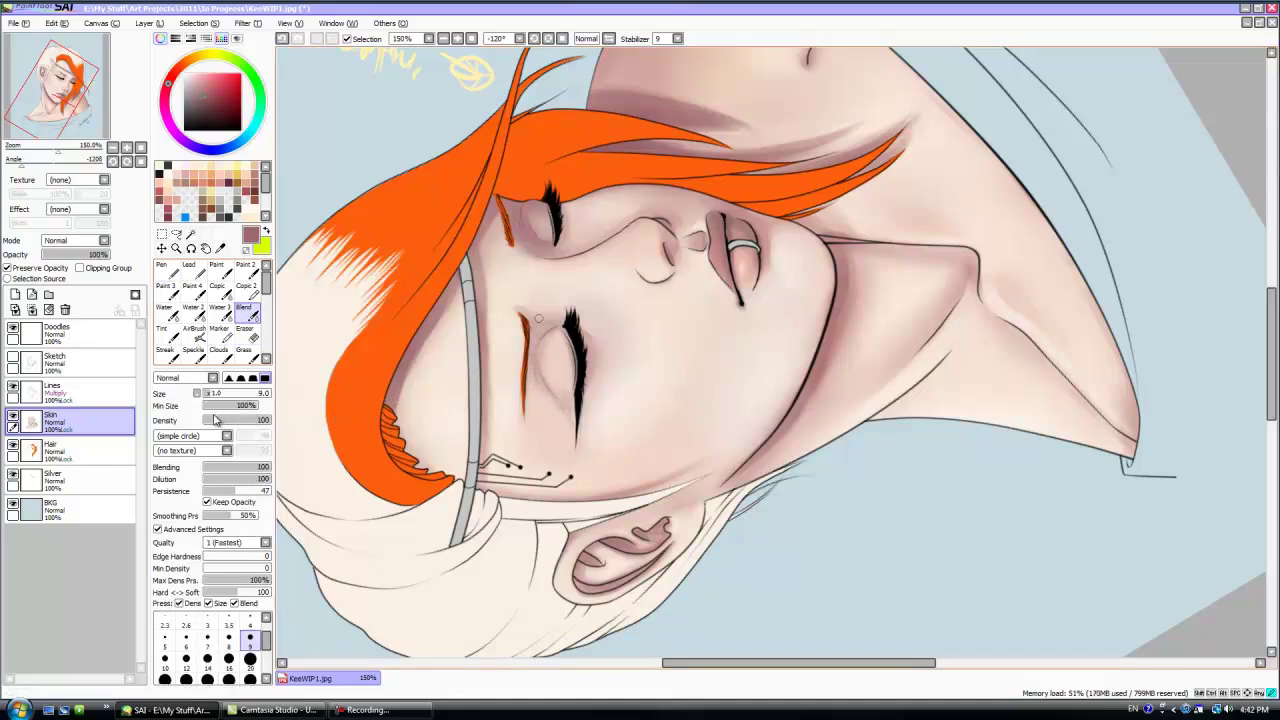
click(167, 292)
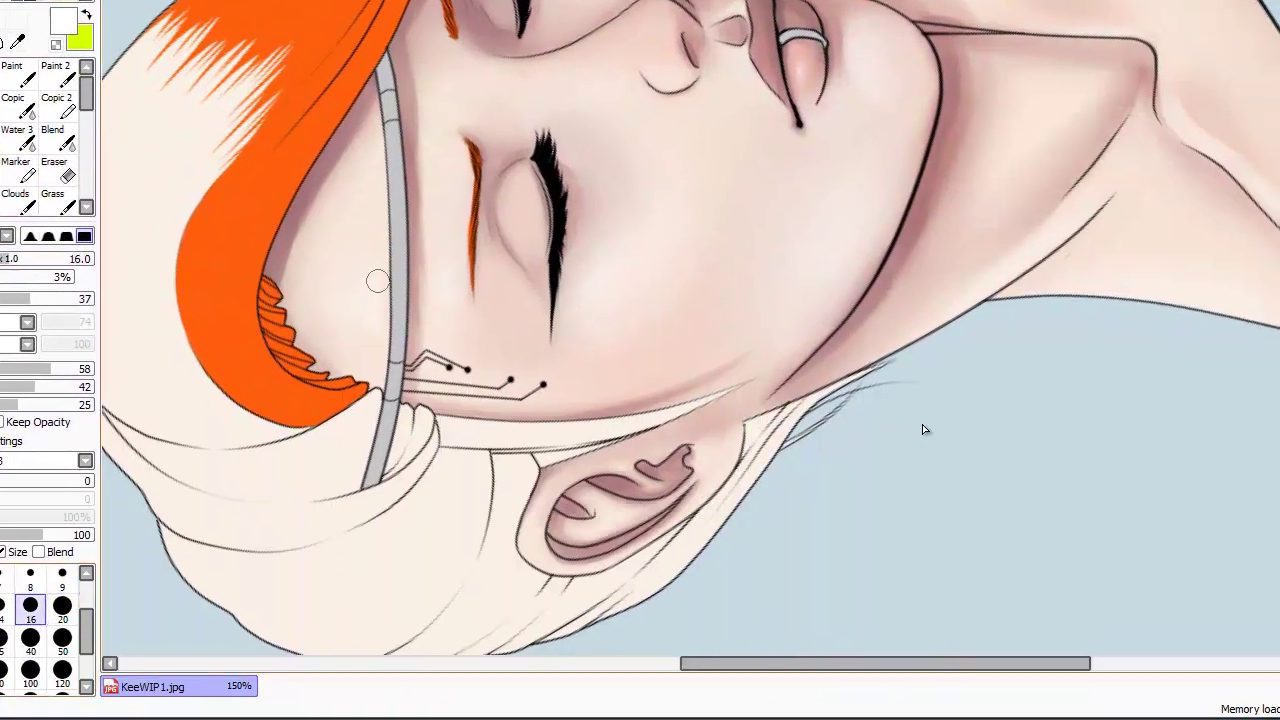
click(58, 138)
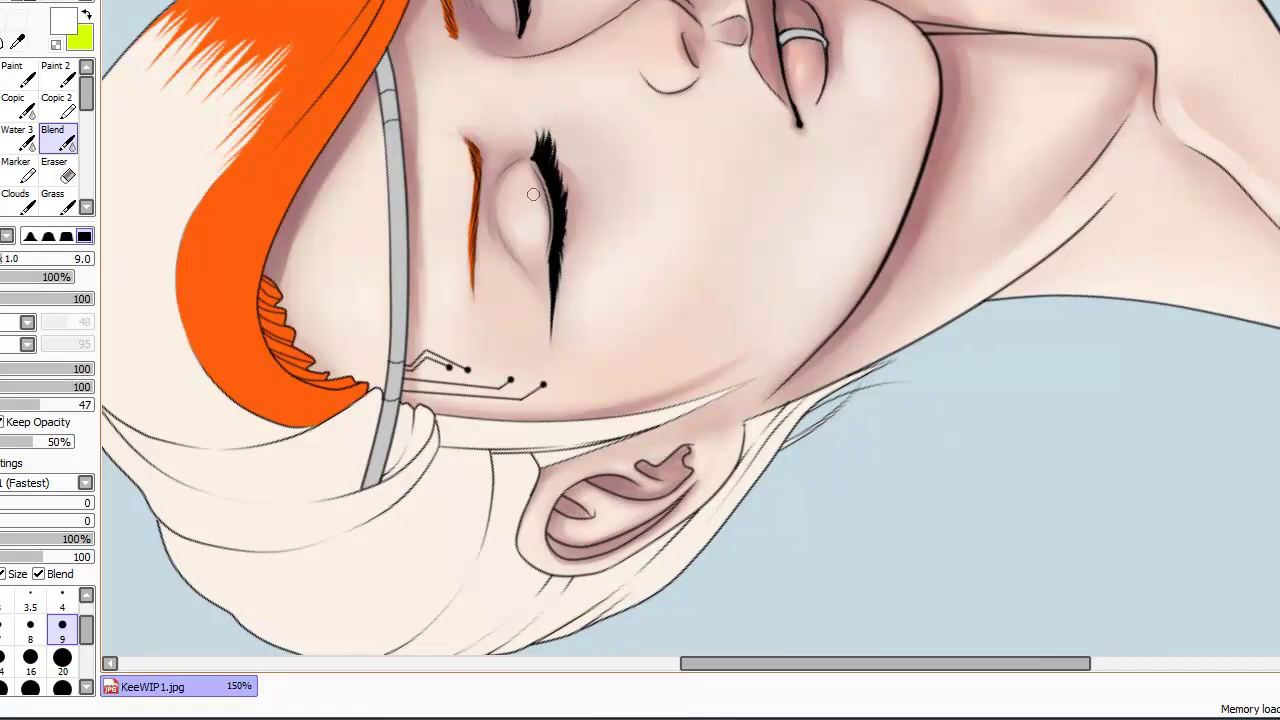
- Darken the near eyelid along the lash line in black using Paint 3 at sizes 16 and 9, and blend it at size 9
click(4, 18)
click(14, 166)
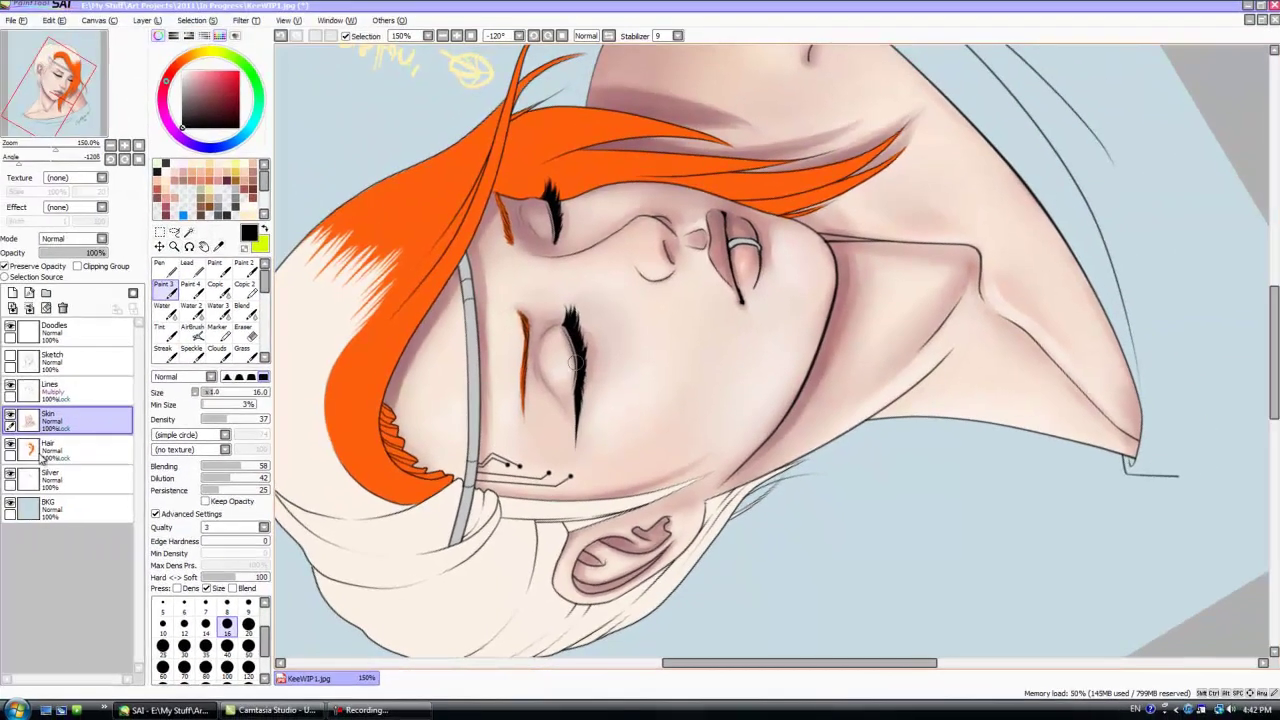
drag(572, 353, 574, 383)
drag(567, 327, 568, 435)
drag(554, 227, 554, 245)
key(bracketleft)
key(bracketleft)
key(bracketleft)
key(bracketleft)
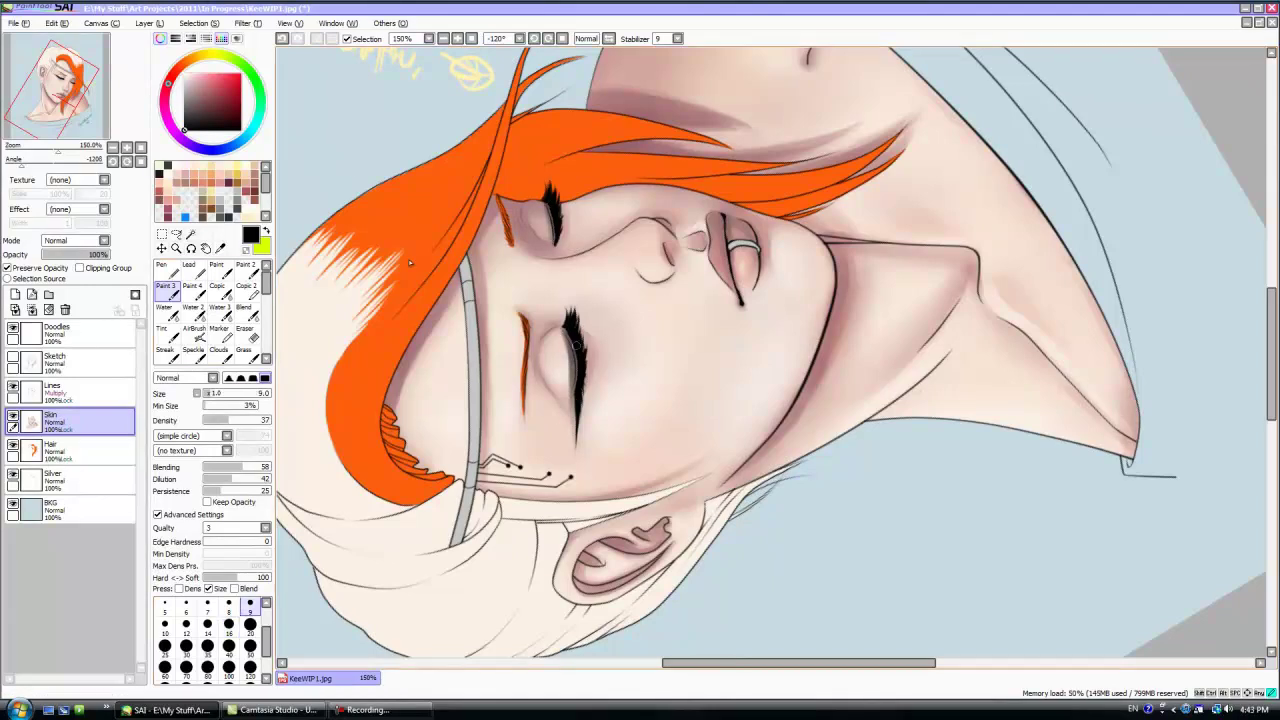
mouse_move(578, 387)
mouse_down()
mouse_move(575, 355)
mouse_move(576, 399)
mouse_move(578, 388)
mouse_up()
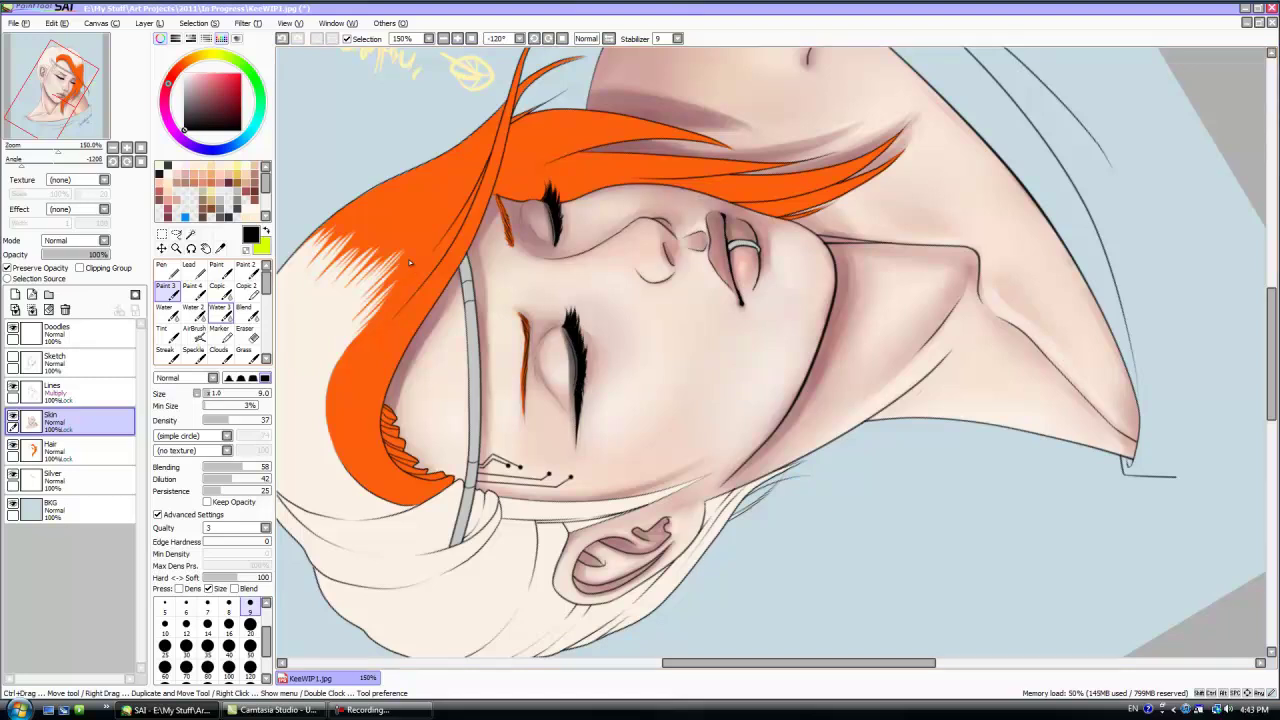
click(246, 313)
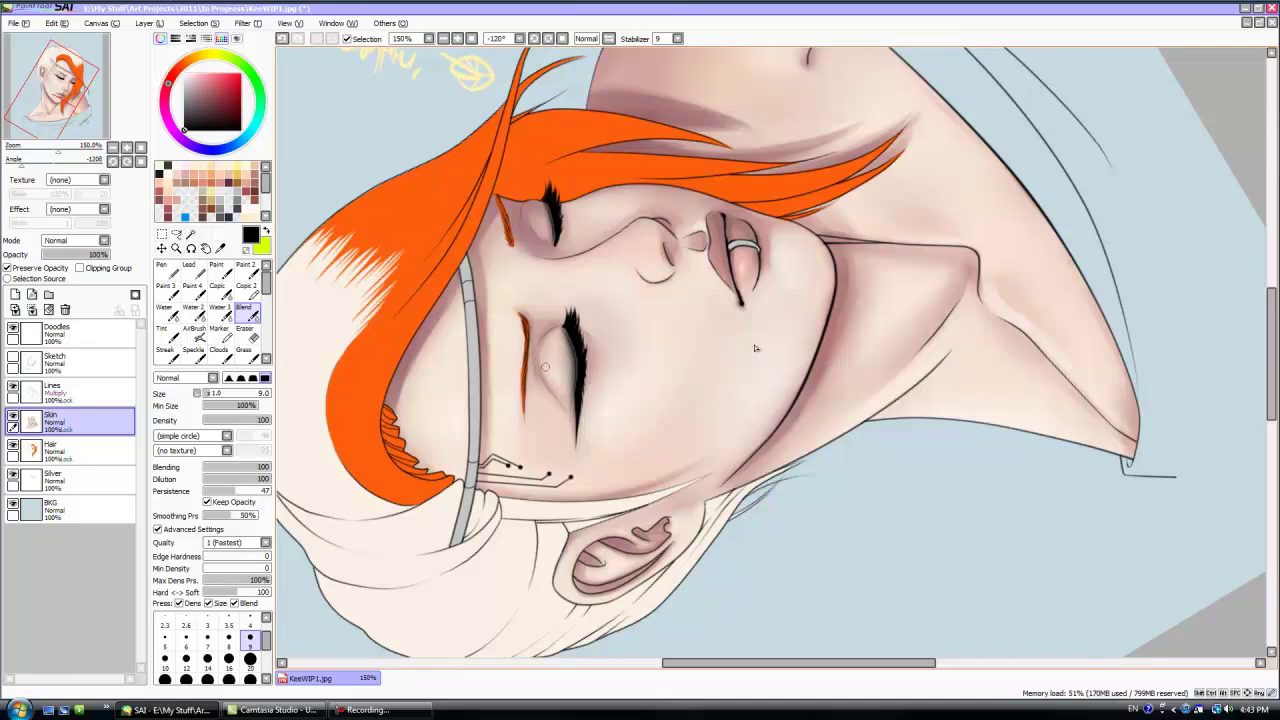
- Touch up the near eyelid with a sampled pale skin tone using Paint 3 at size 9, and blend it at size 9
right_click(545, 367)
click(167, 291)
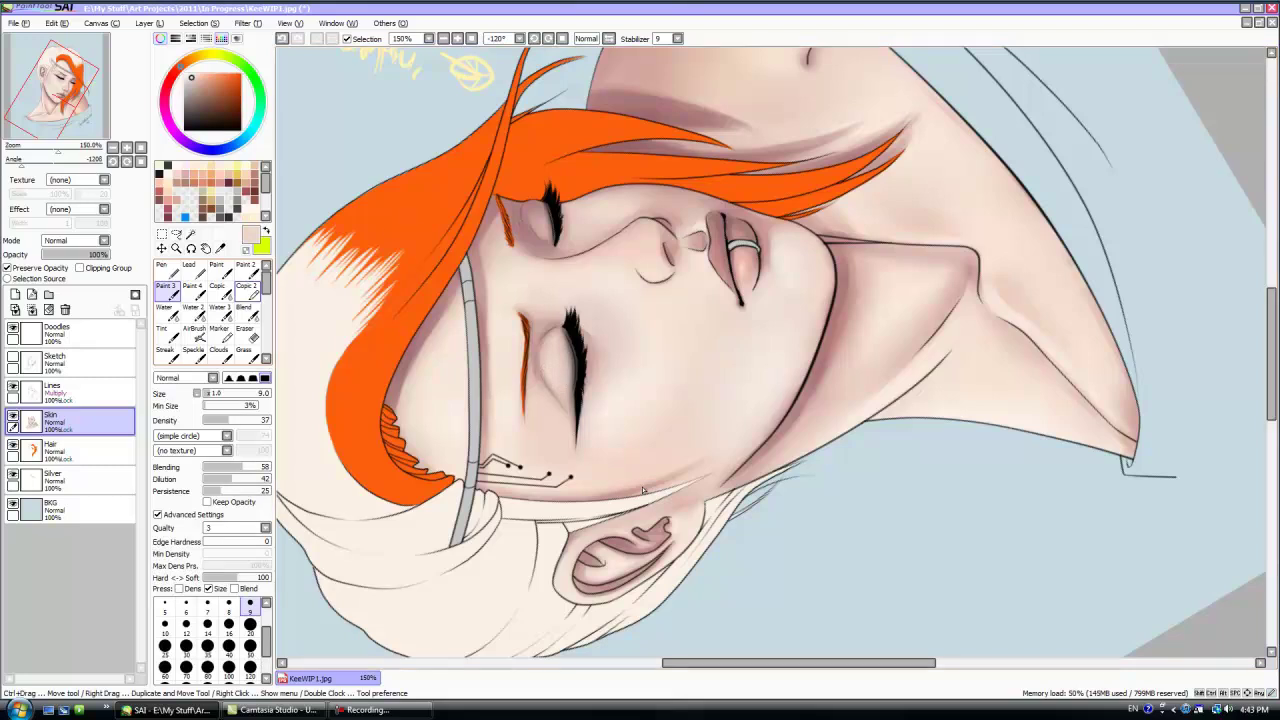
click(246, 312)
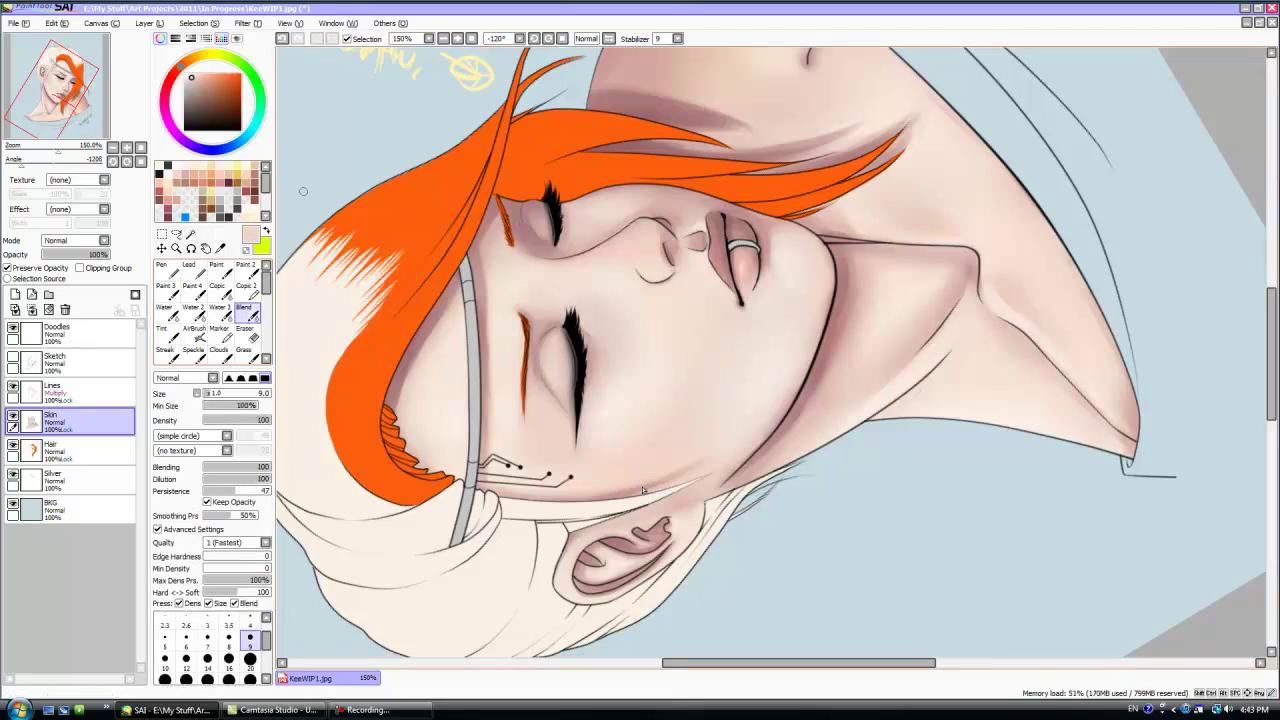
- Deepen the near eyelid's lash line with a near-black brown using Paint 3 at sizes 9 and 7
click(204, 121)
click(167, 291)
right_click(522, 326)
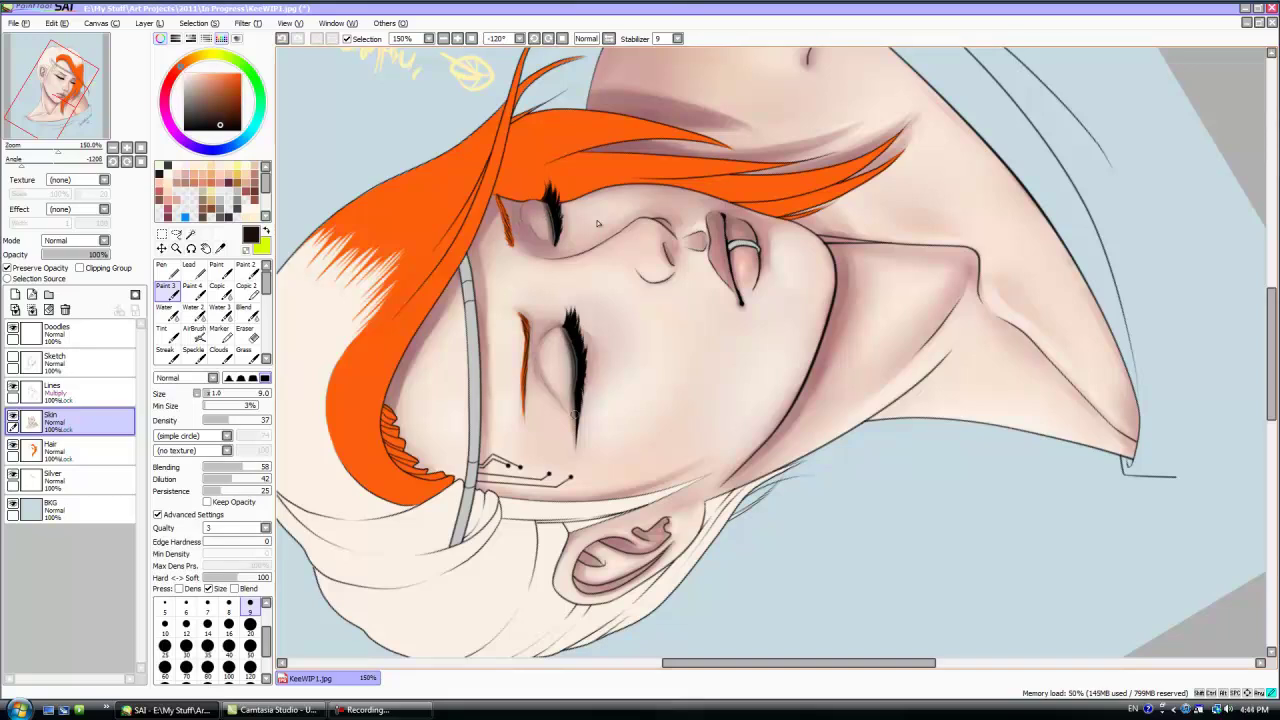
key(bracketleft)
key(bracketleft)
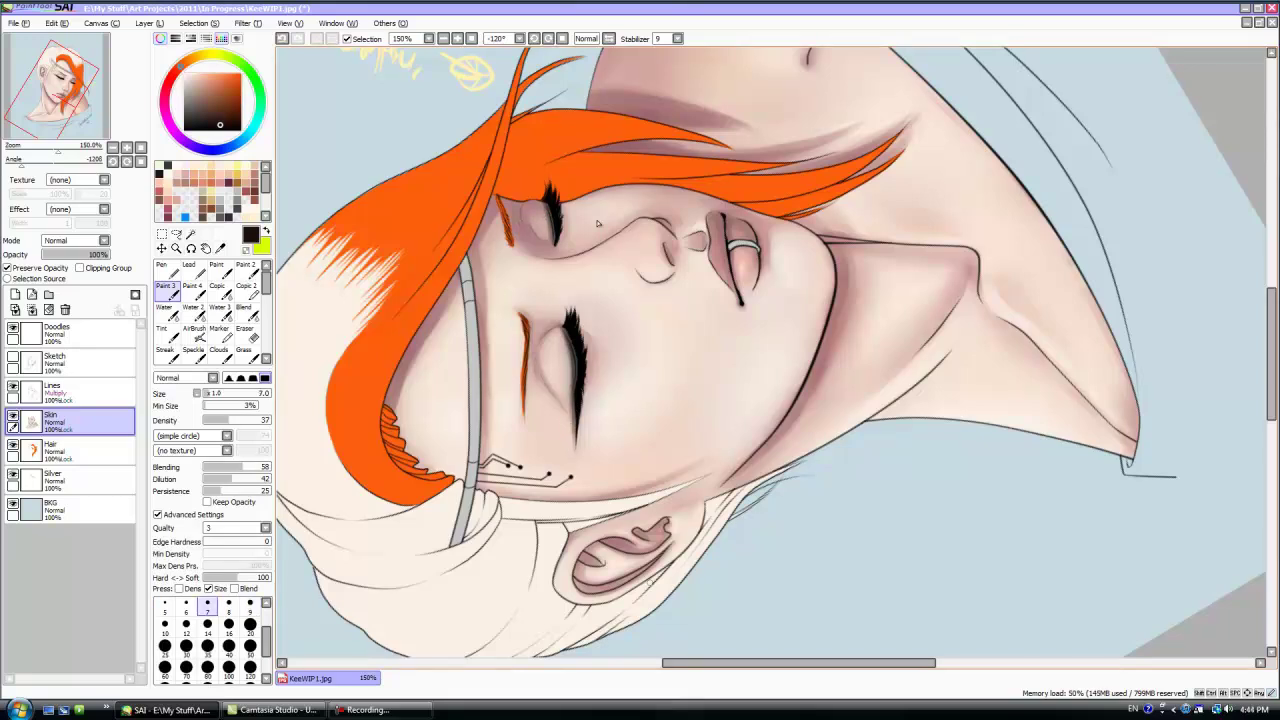
key(bracketright)
key(bracketright)
- Shade the nose bridge and far eye's inner corner with dusty rose and dark plum using Paint 3 at size 20, and blend at size 14
key(Home)
right_click(870, 375)
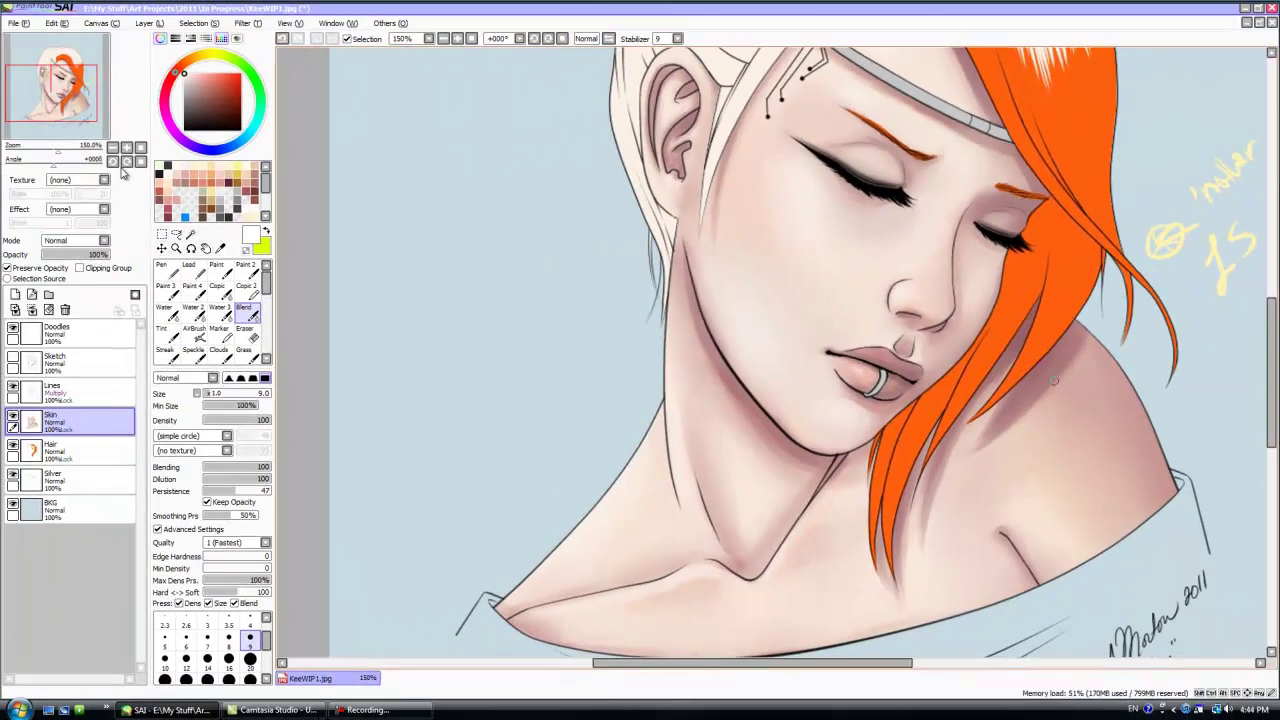
click(250, 647)
click(250, 626)
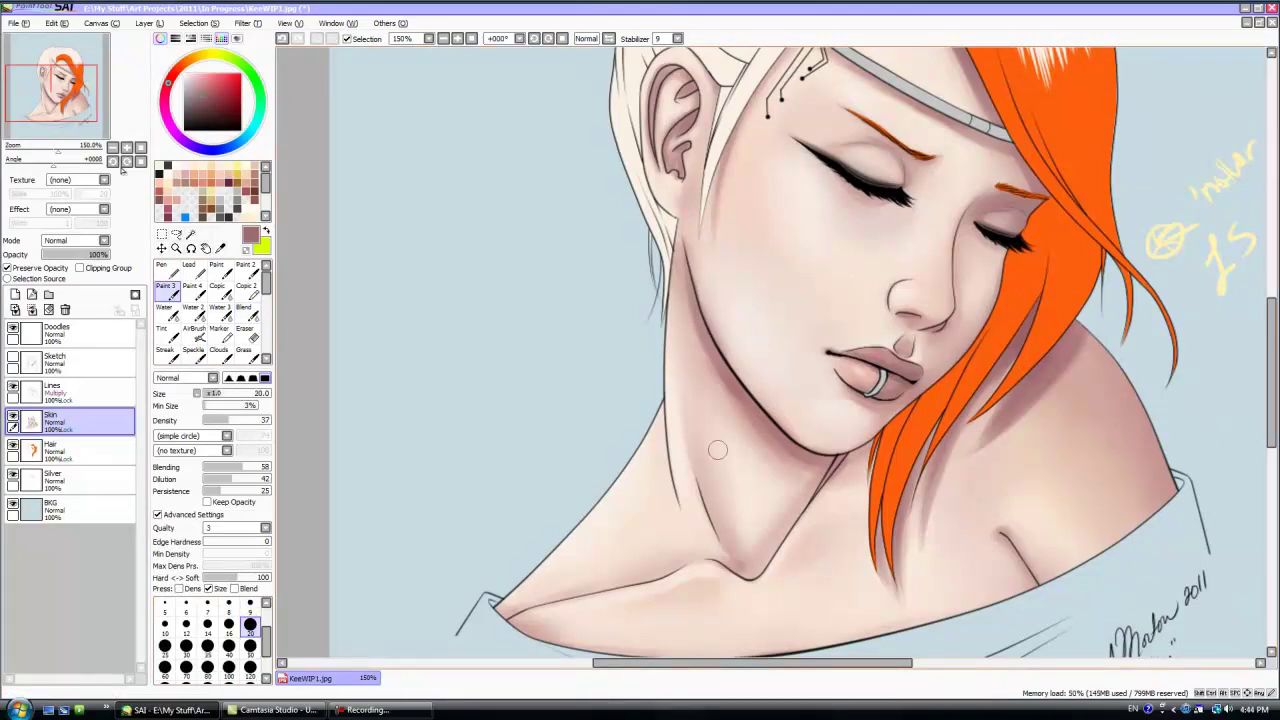
drag(944, 293, 969, 197)
drag(944, 240, 962, 198)
drag(942, 280, 937, 316)
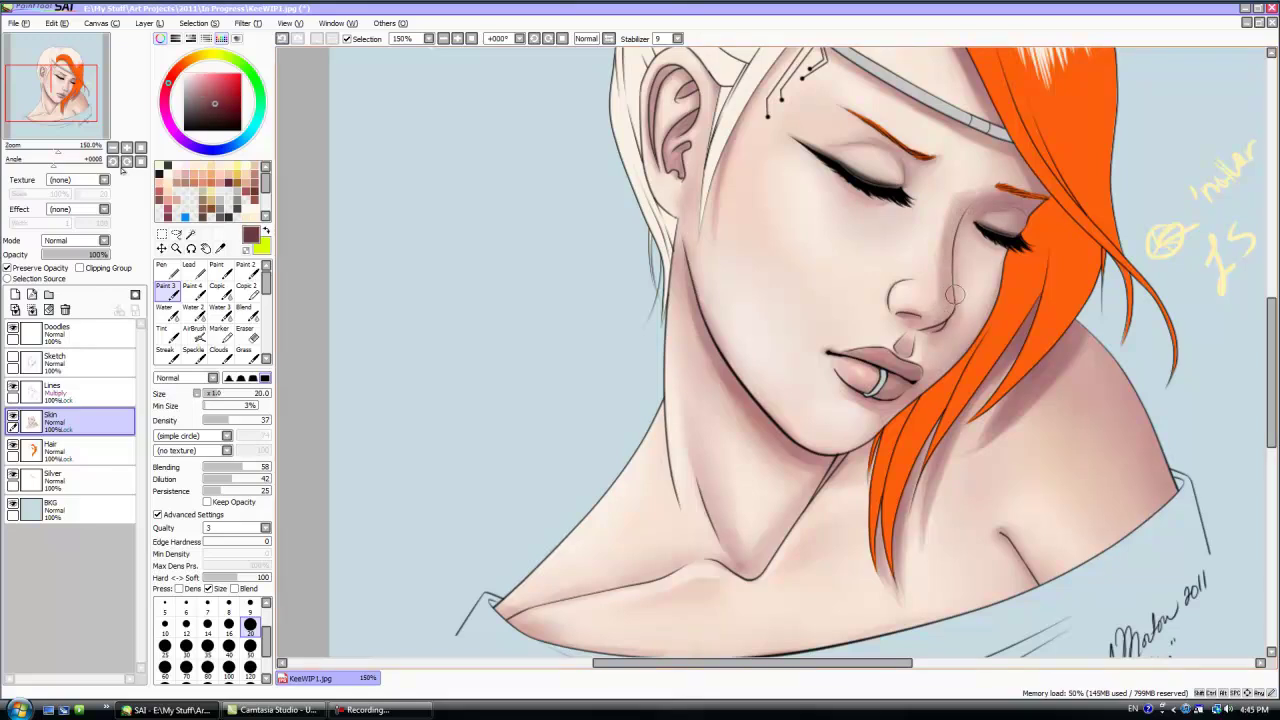
mouse_move(933, 282)
mouse_down()
mouse_move(905, 252)
mouse_move(193, 291)
mouse_up()
click(247, 312)
click(207, 660)
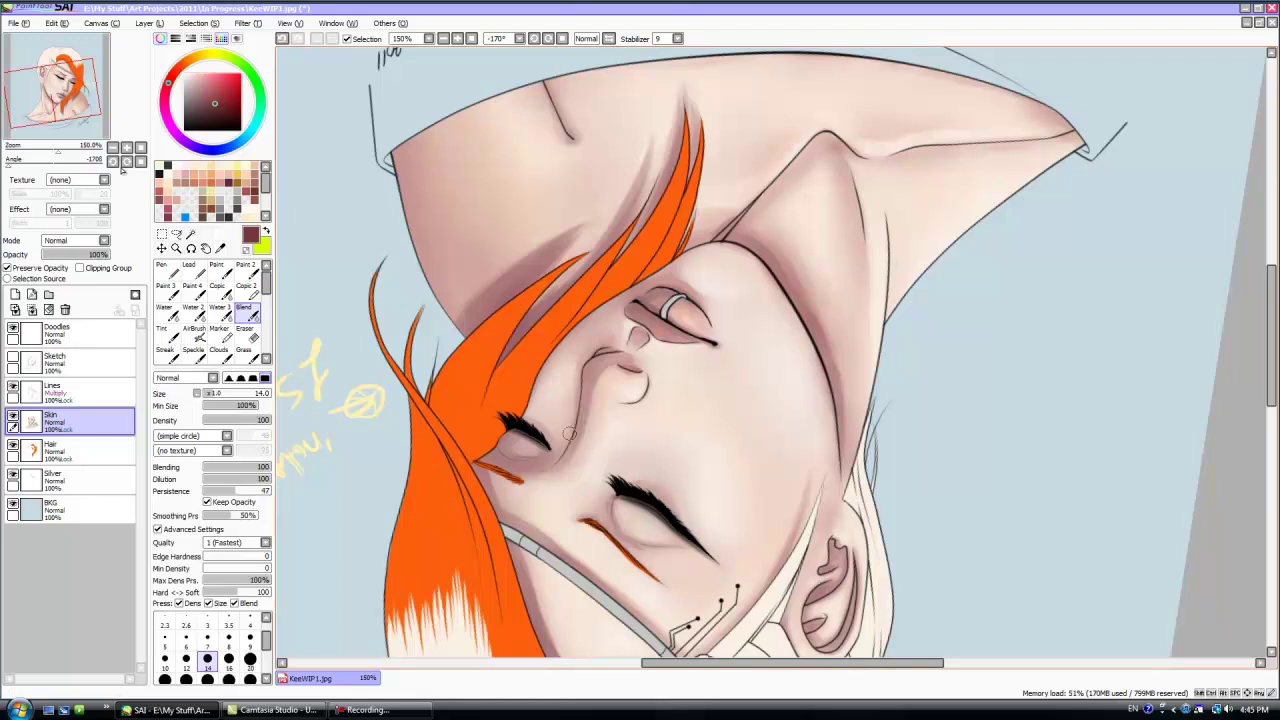
- Highlight the nose bridge in white with Paint 3 at size 20, and blend it at size 14
click(167, 291)
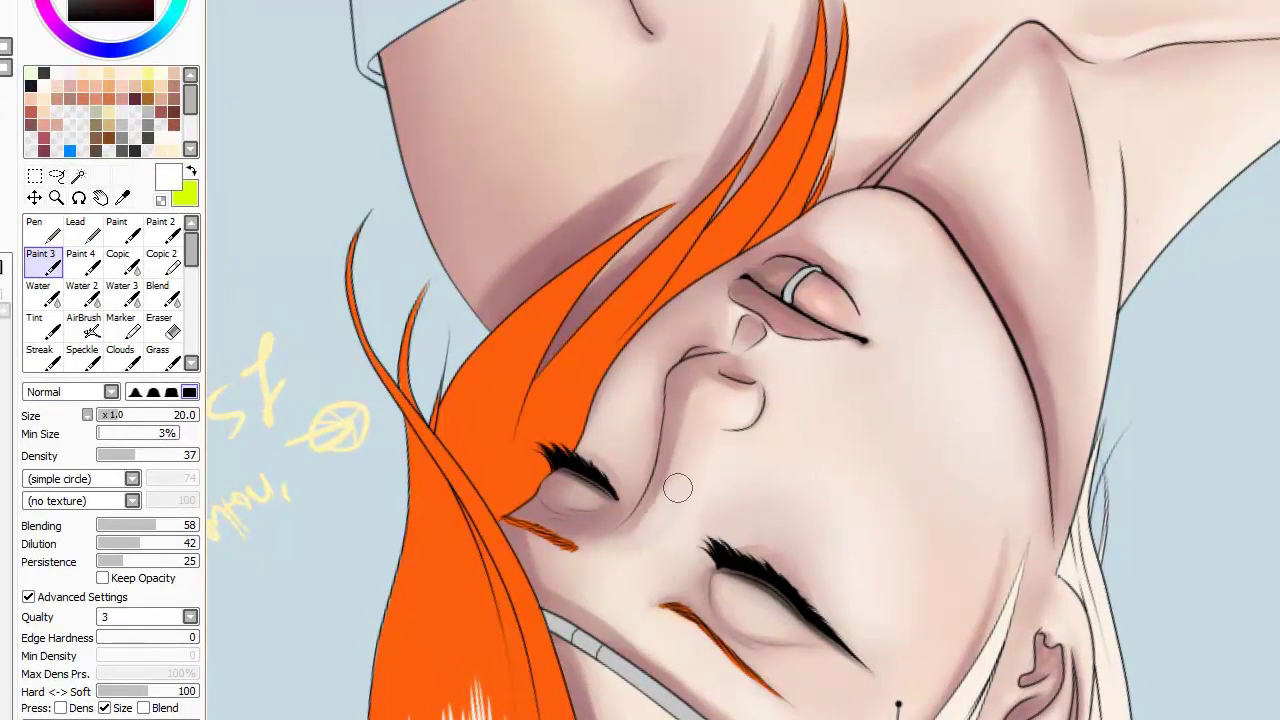
click(164, 294)
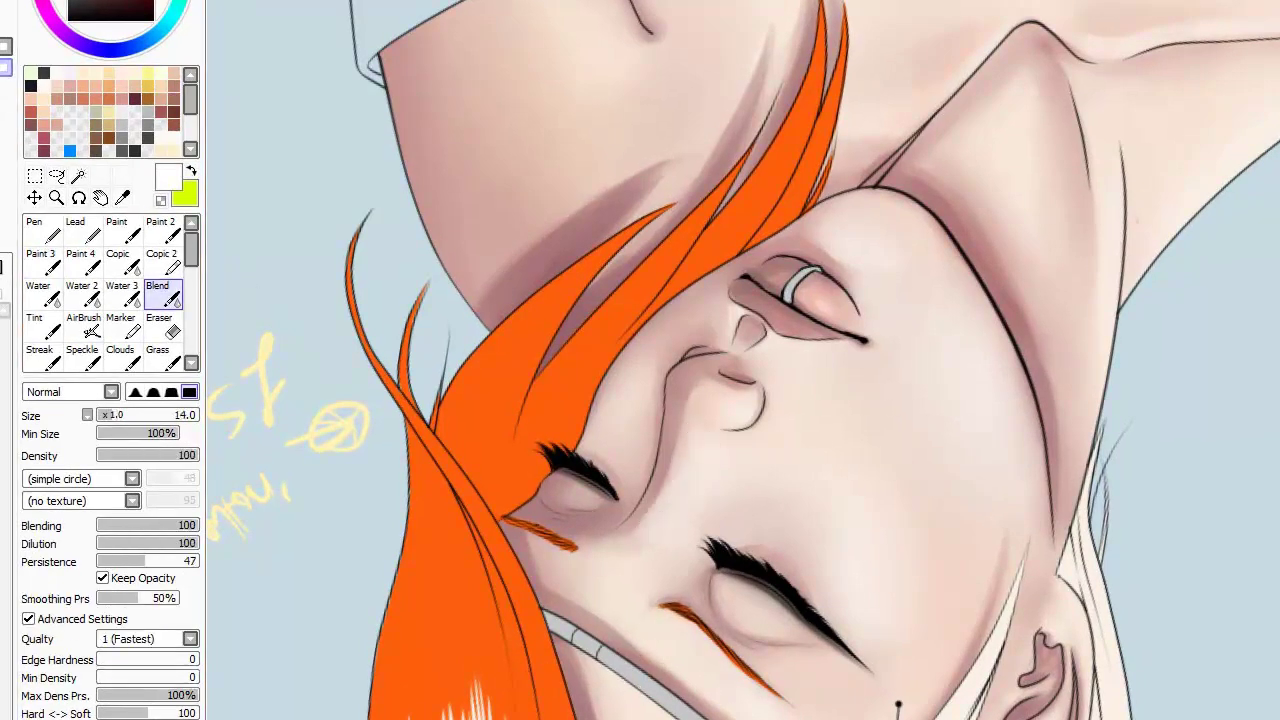
key(Home)
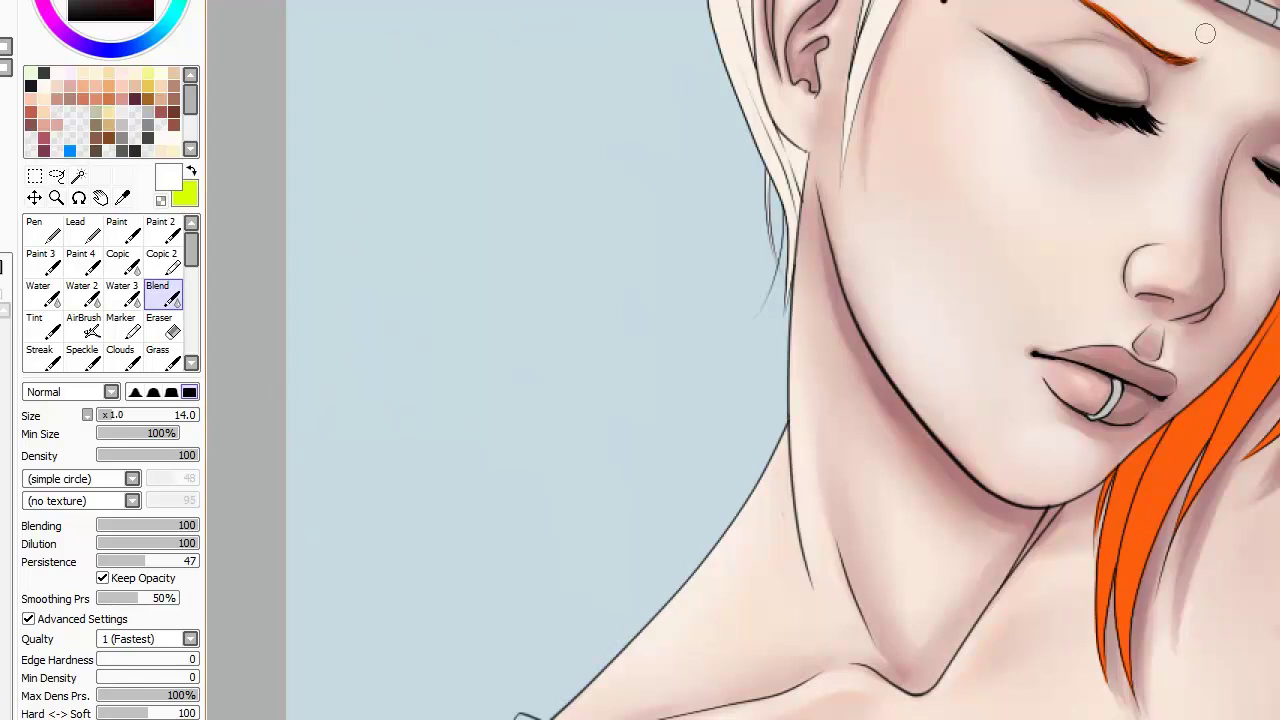
- Highlight the cheek below the near eye in white with Paint 3 at size 20, and blend it at size 20
key(bracketright)
key(bracketright)
mouse_move(772, 235)
mouse_down()
mouse_move(746, 285)
mouse_move(863, 552)
mouse_move(847, 527)
mouse_up()
click(44, 262)
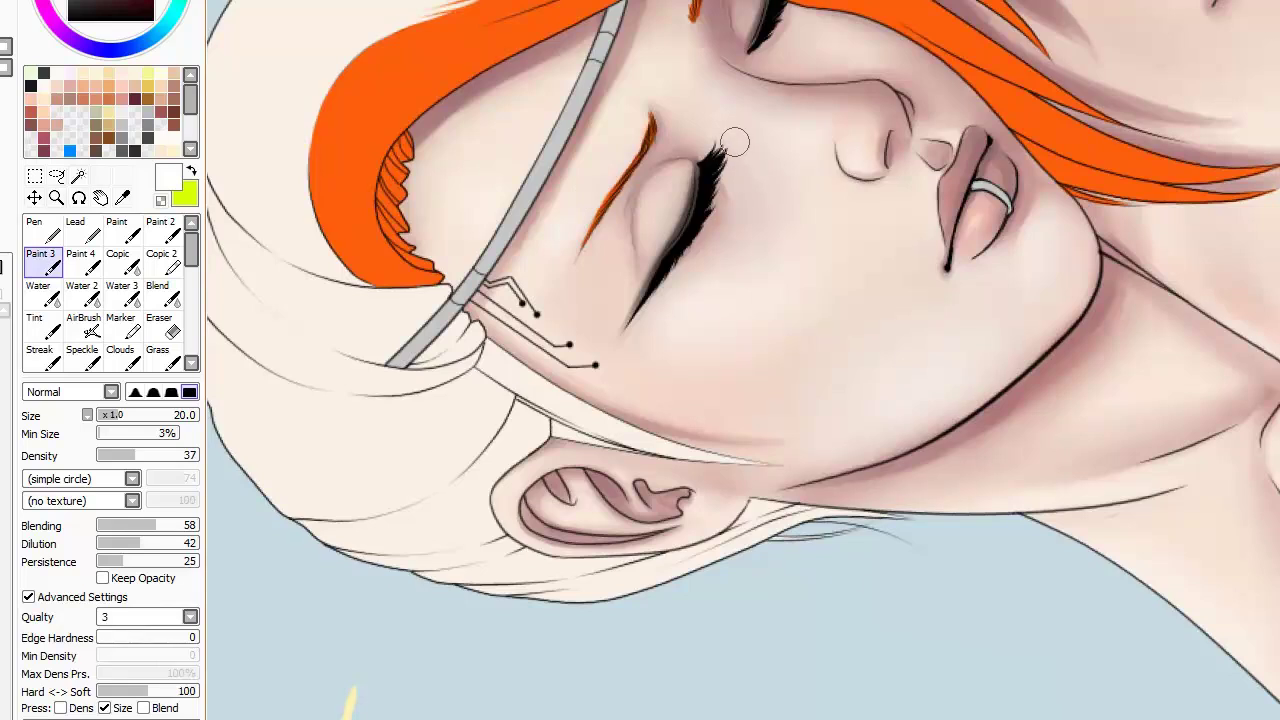
drag(769, 180, 771, 221)
click(163, 293)
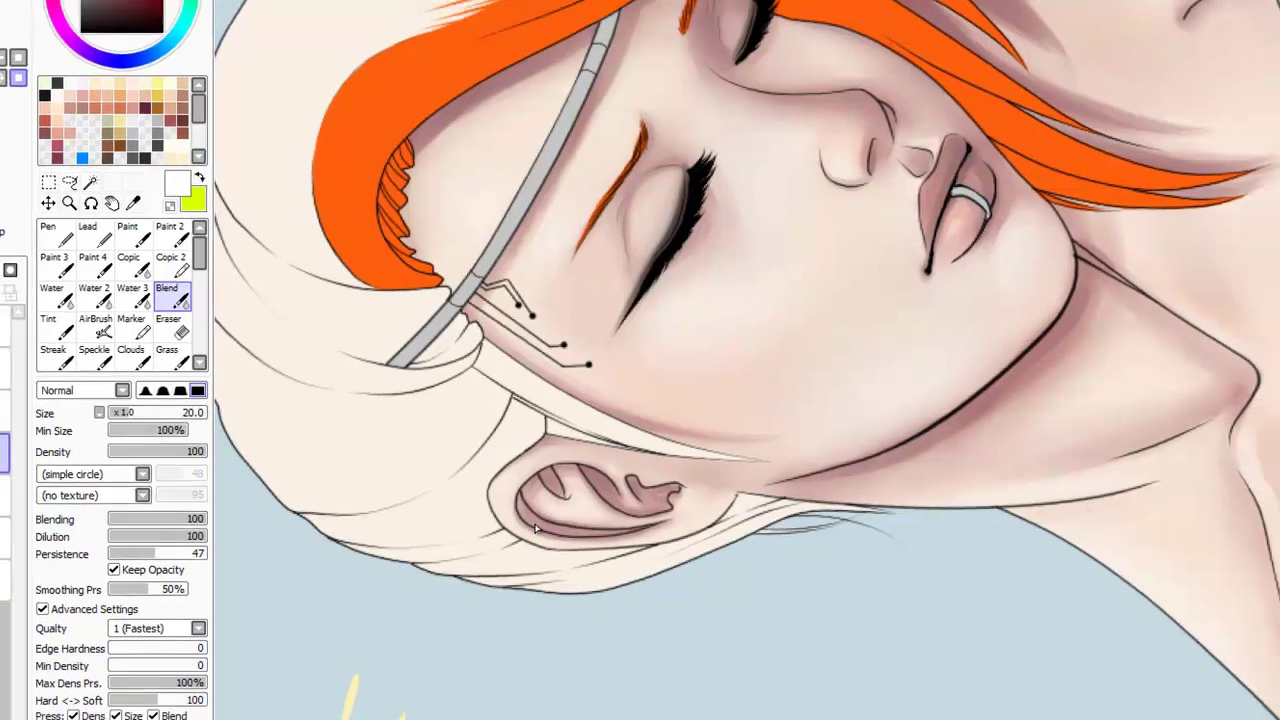
- Shade below the far eye with dusty rose and highlight its inner corner in white, using Paint 3 and Blend at size 20
click(576, 11)
click(478, 11)
scroll(684, 297, up, 1)
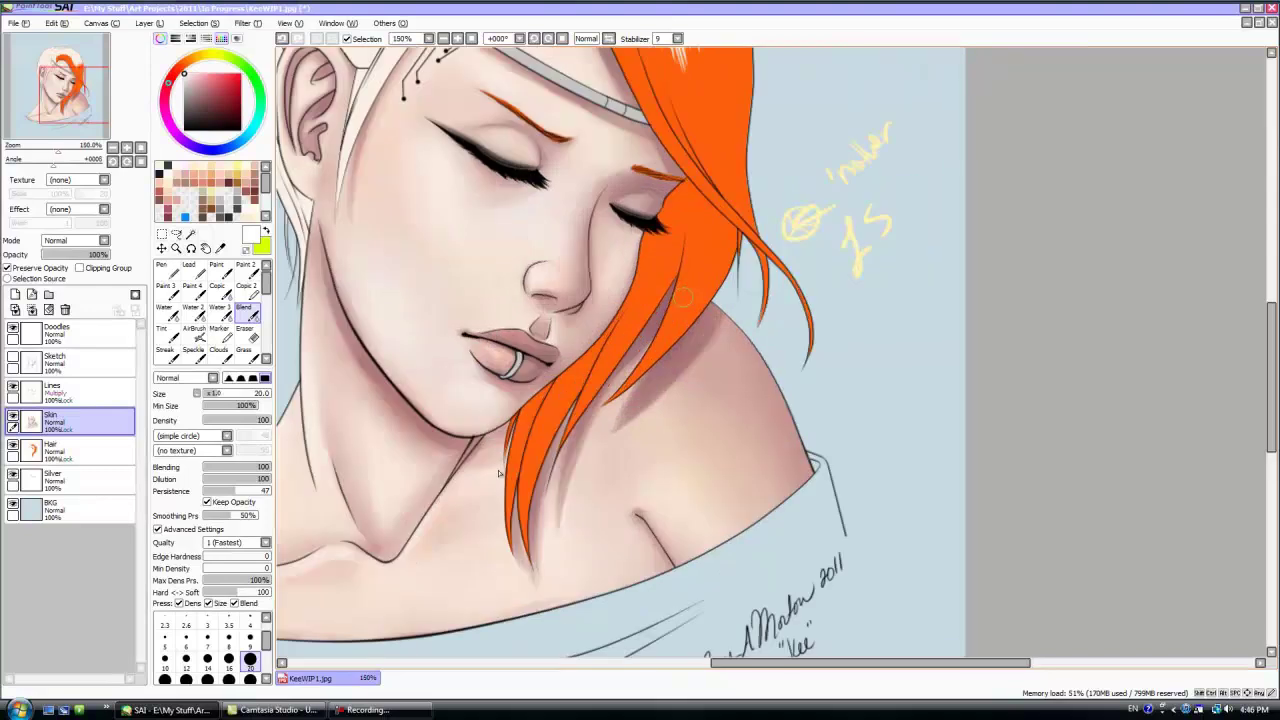
click(167, 291)
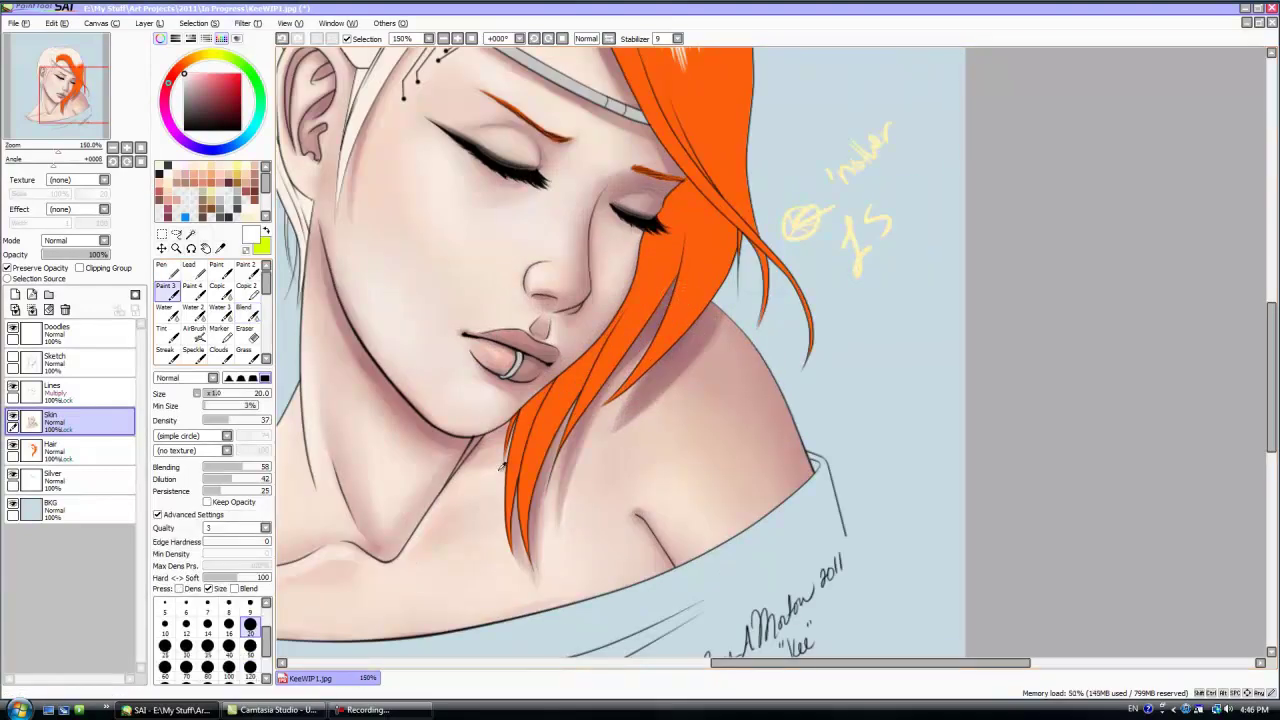
alt+click(502, 468)
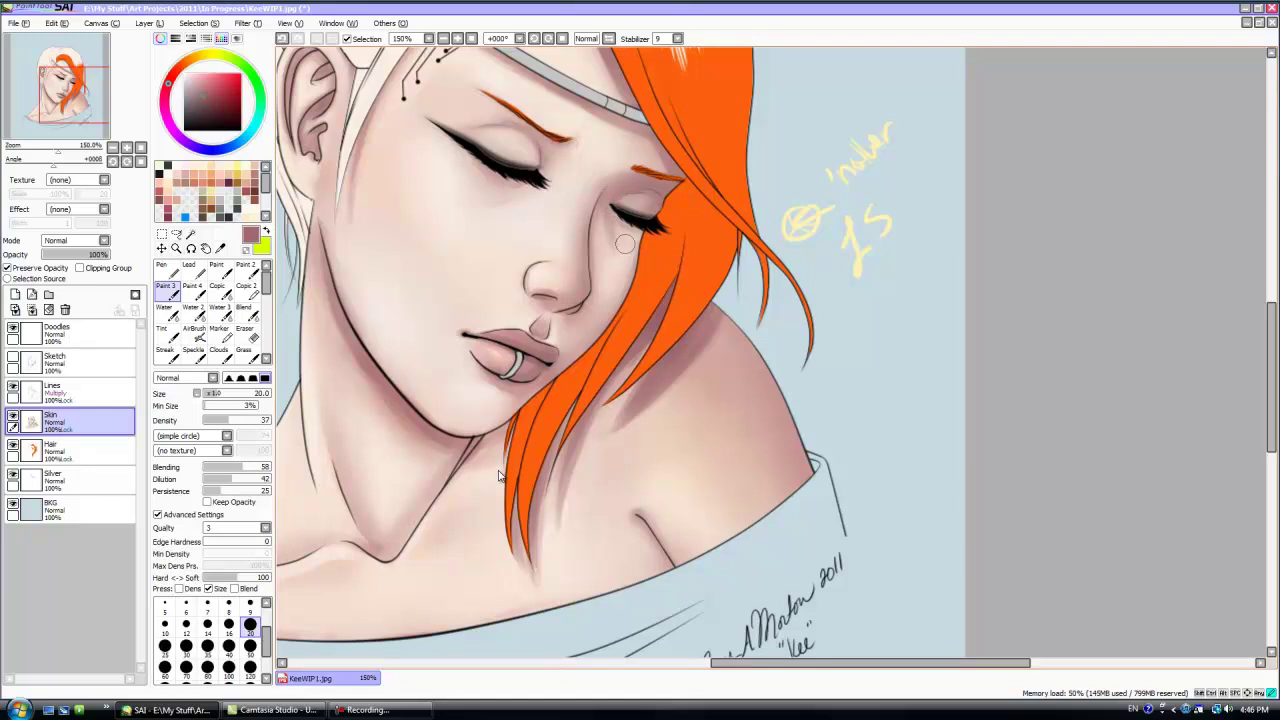
click(247, 312)
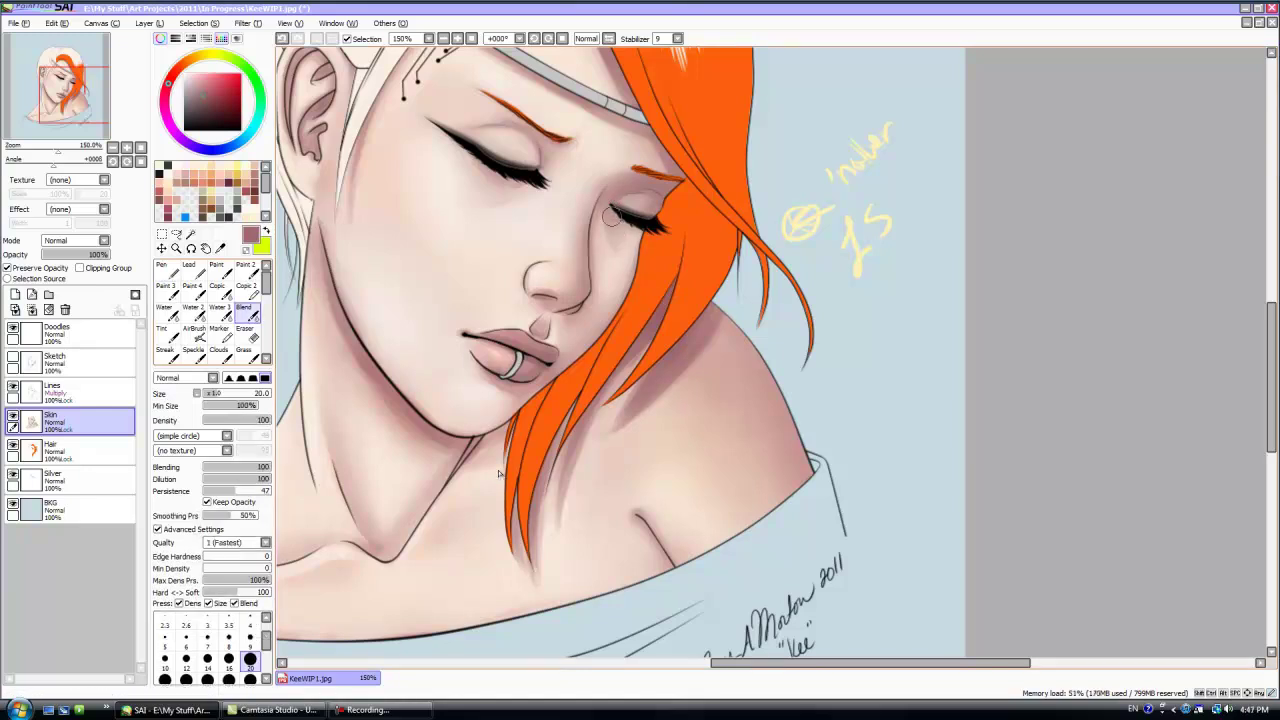
click(167, 291)
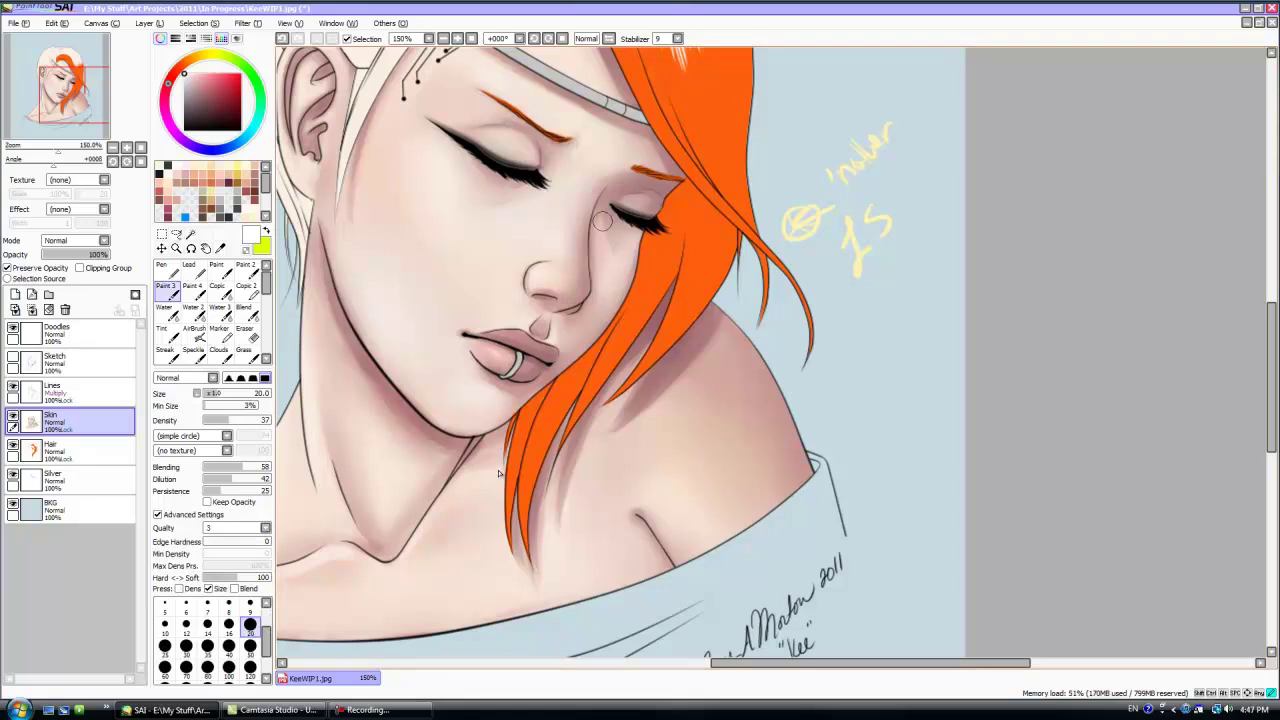
key(b)
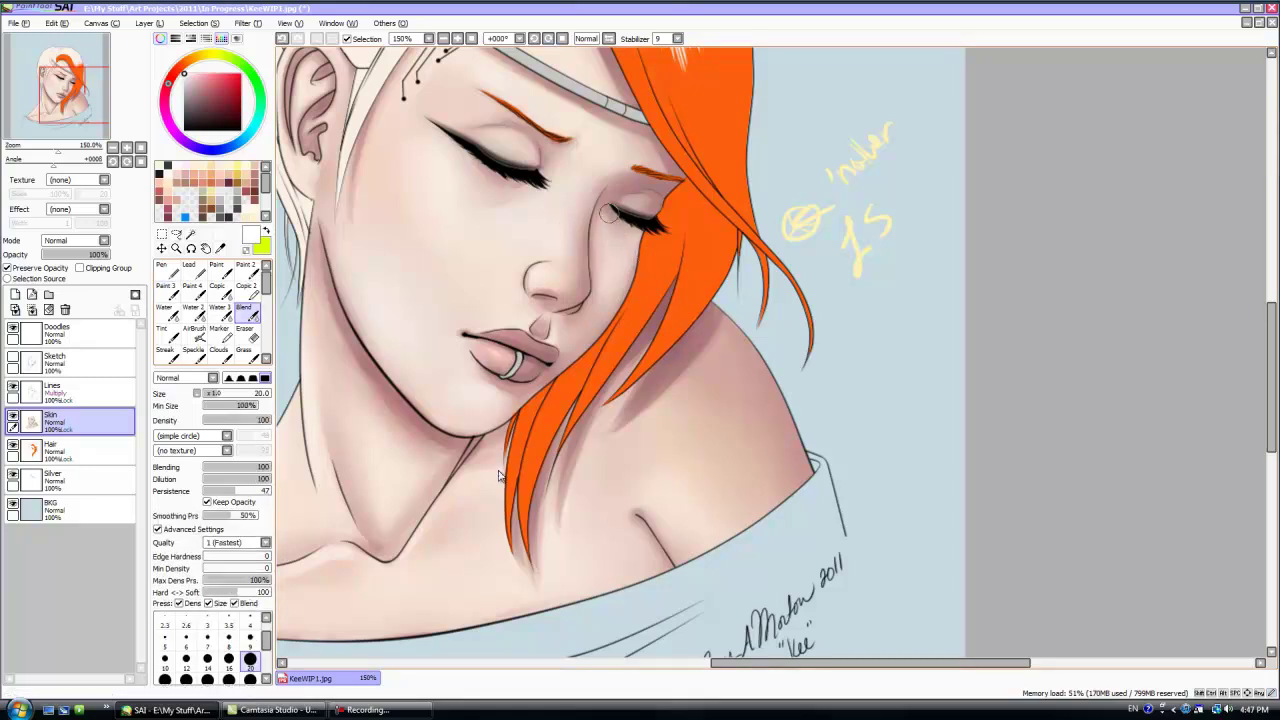
- Deepen the shadow along the nose bridge beside the far eye with mauve using Paint 3 at size 9
click(167, 290)
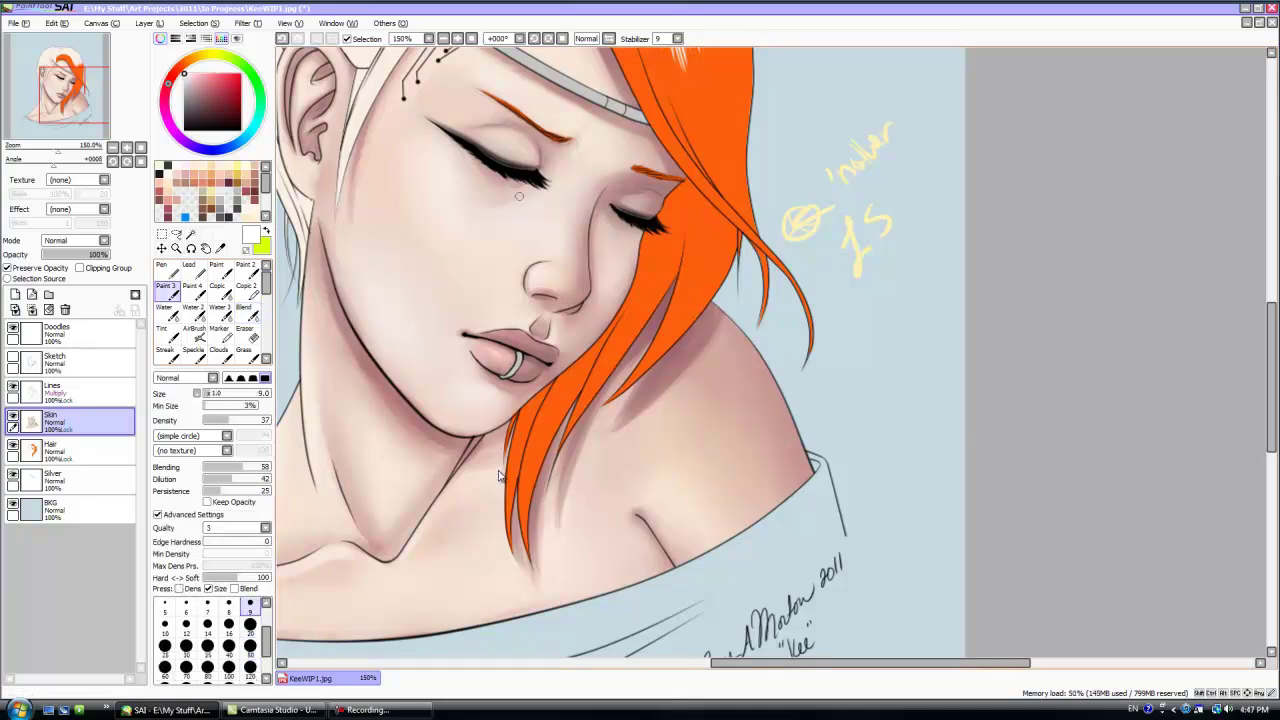
alt+click(498, 473)
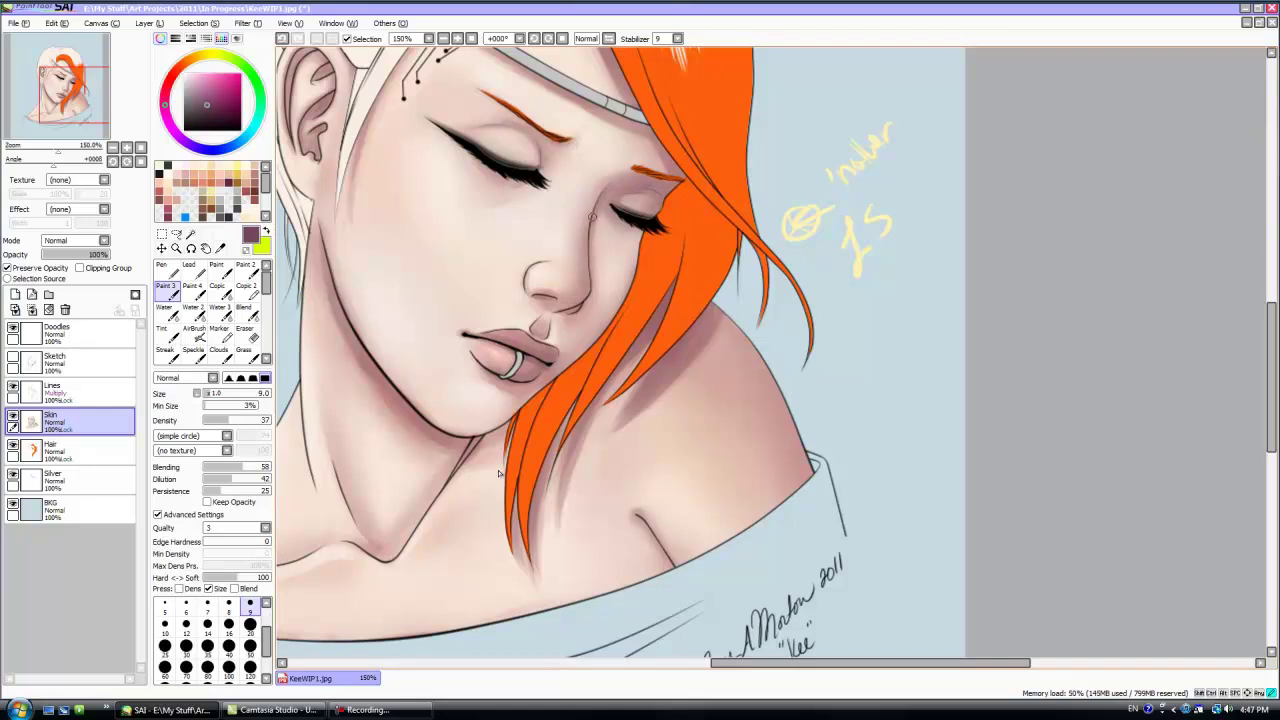
key(Delete)
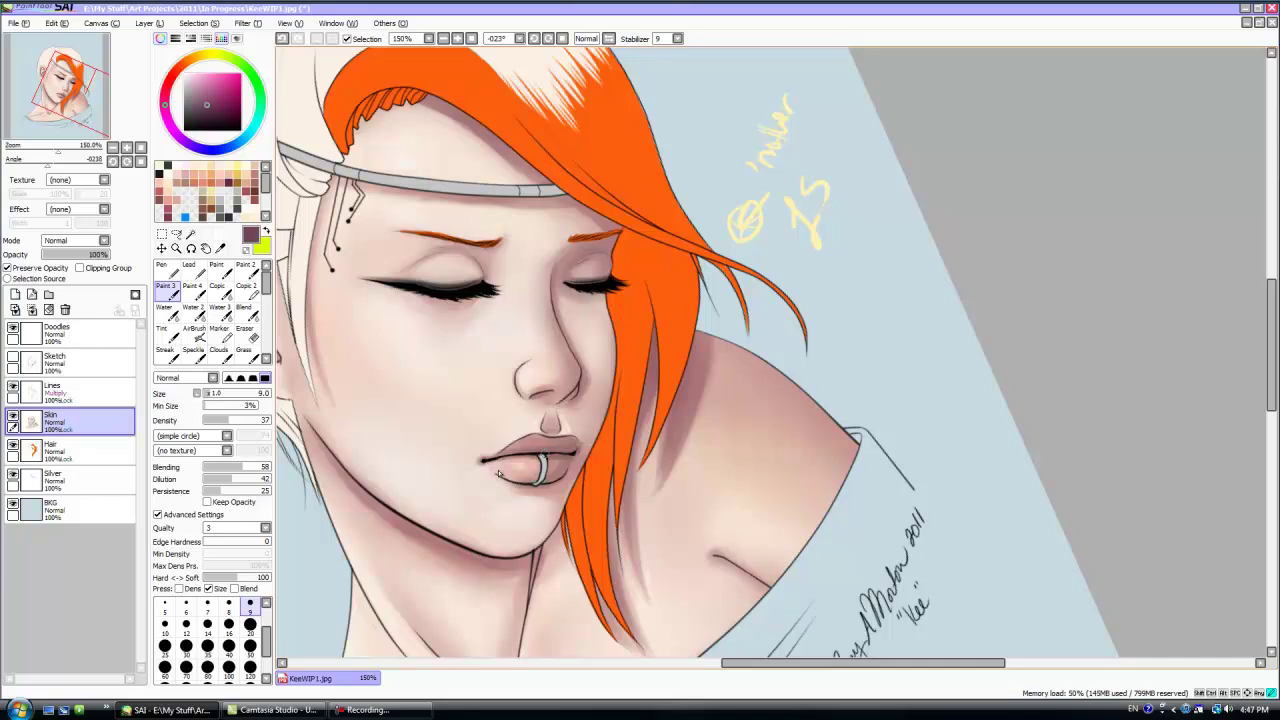
- Darken the corner of the mouth and the line between the lips with near-black plum using Paint 3 at size 5
alt+click(500, 475)
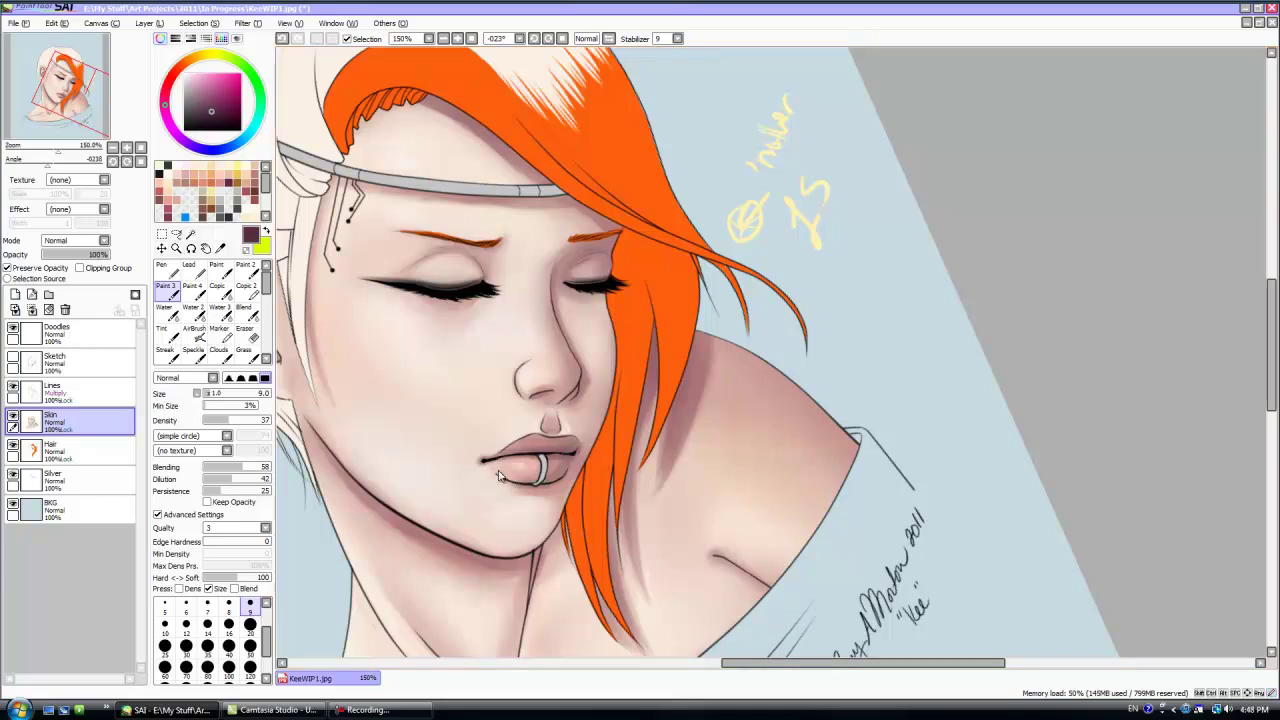
click(165, 606)
click(214, 122)
drag(47, 163, 23, 163)
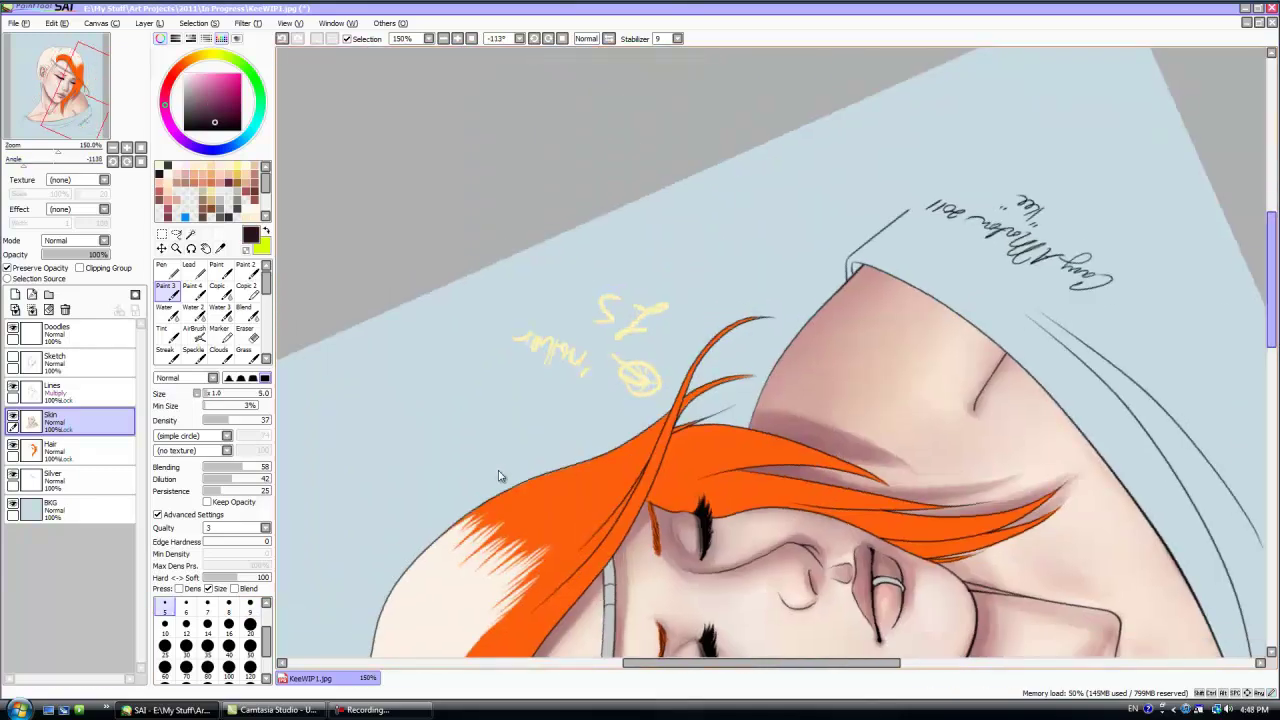
scroll(499, 475, down, 3)
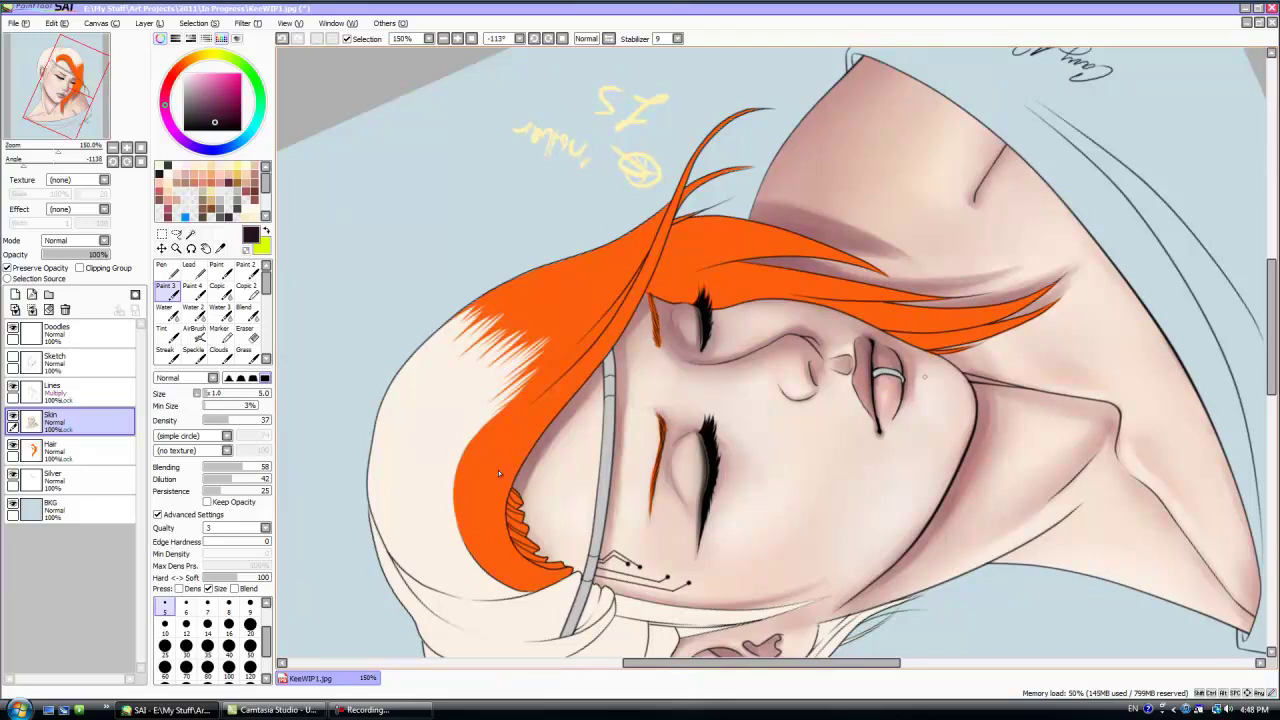
- Shade around the lower lip and chin with dusty rose sampled from the skin, using Paint 3 at size 9
alt+click(498, 471)
key(bracketright)
key(bracketright)
key(bracketright)
key(bracketright)
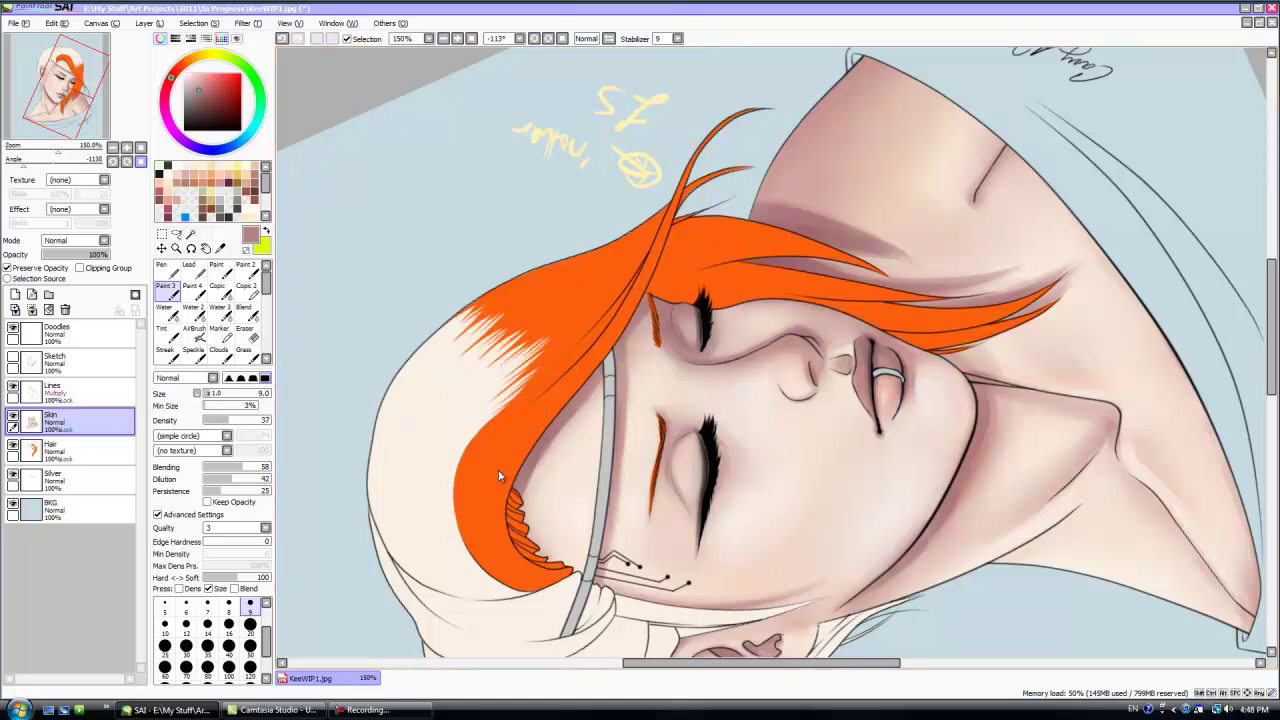
key(Home)
key(Page_Down)
key(Page_Down)
key(Down)
key(Page_Up)
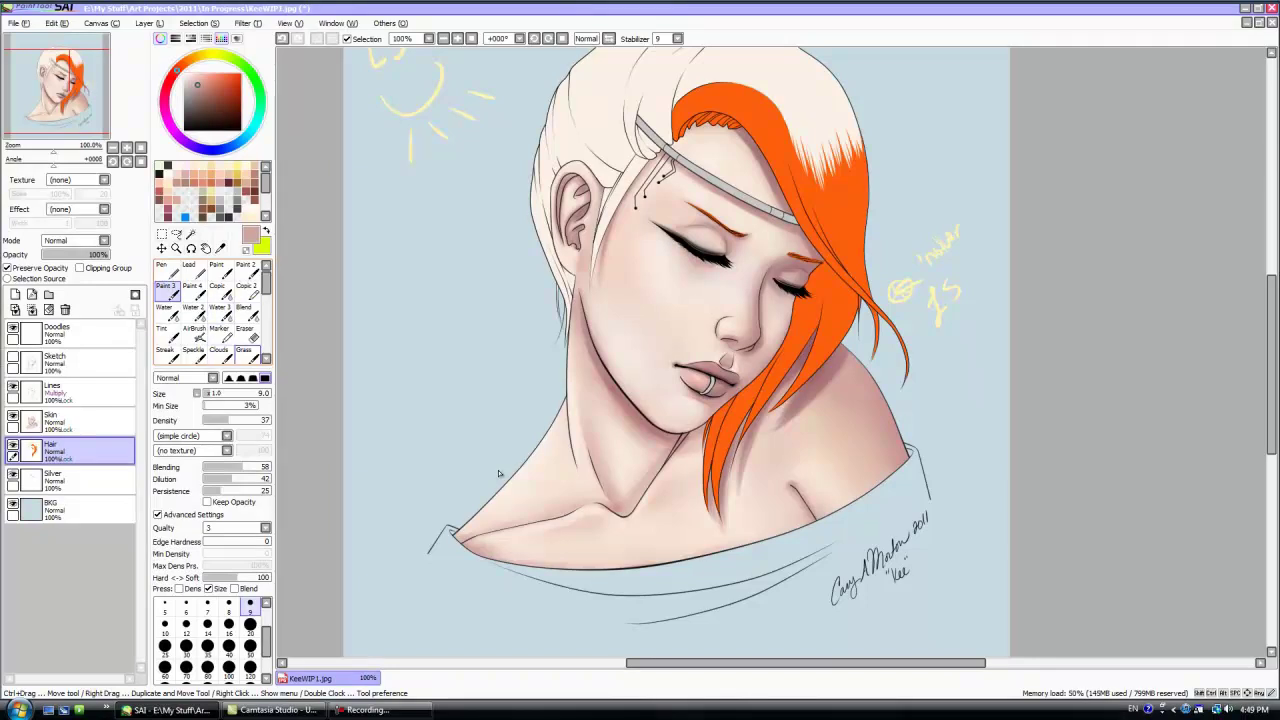
drag(266, 283, 266, 301)
click(167, 346)
click(250, 574)
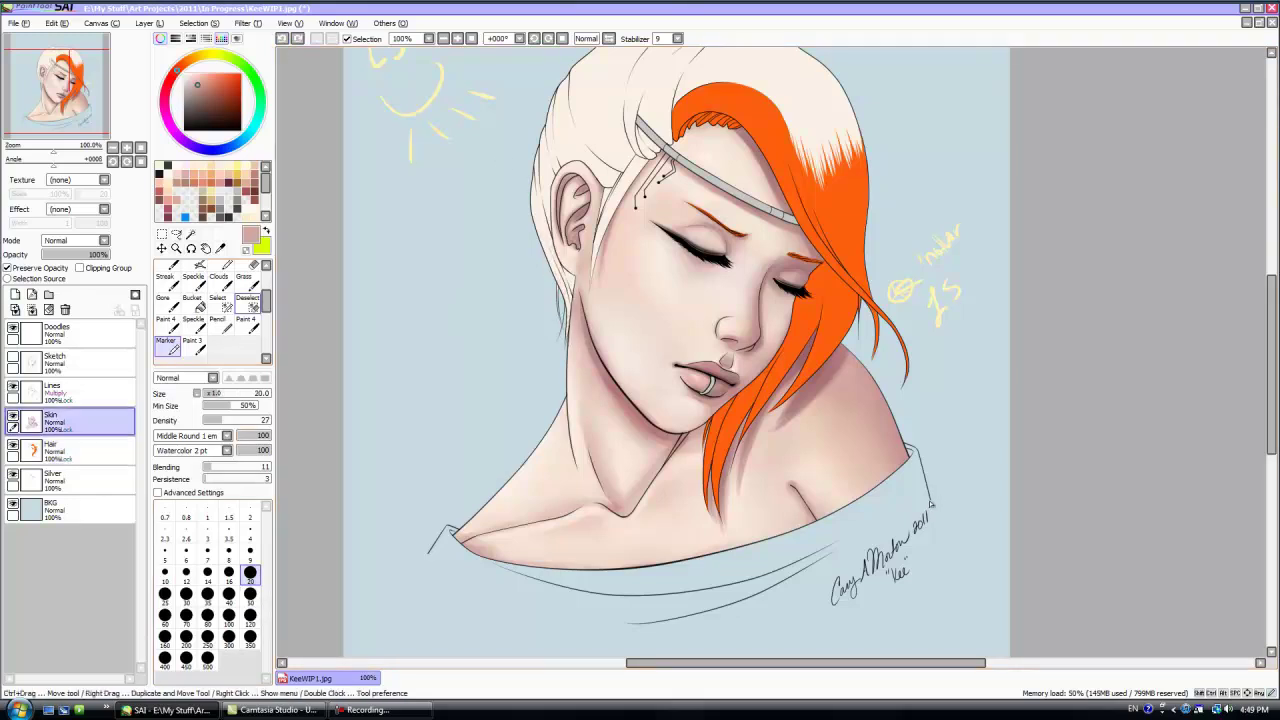
drag(266, 300, 266, 280)
click(167, 291)
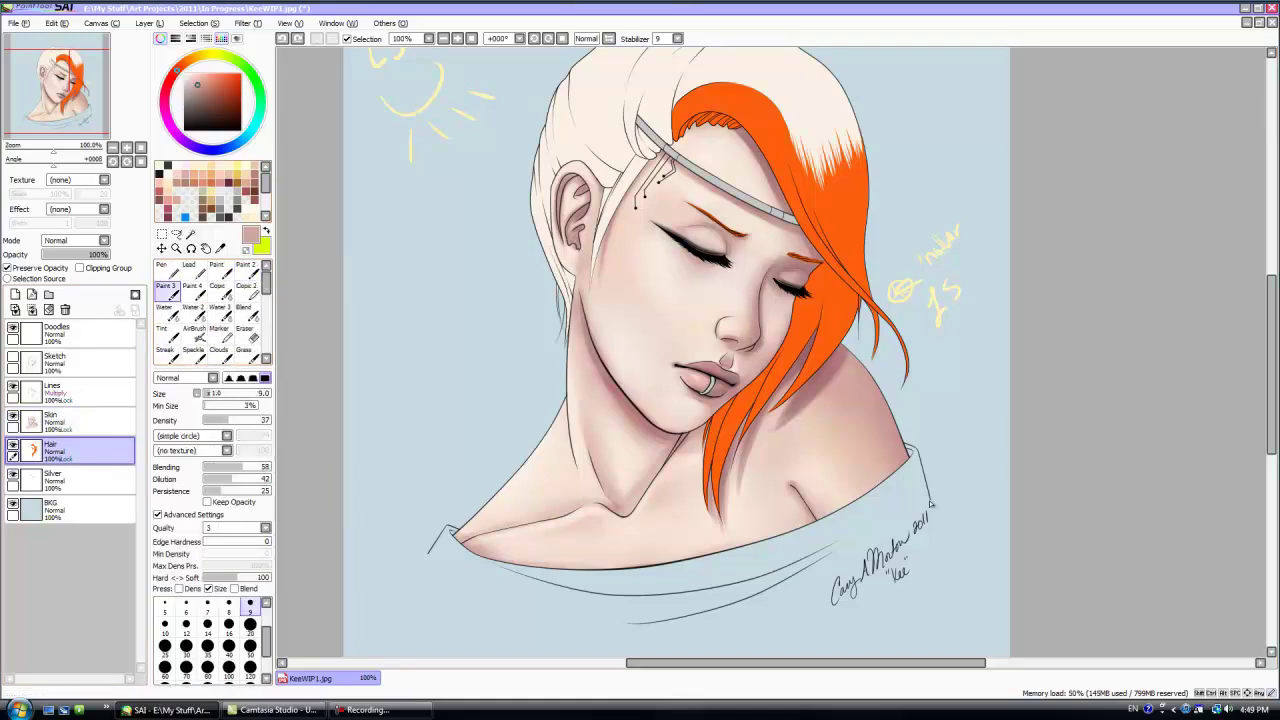
- Shade the blonde hair at the back of the head with pale rose on the Hair layer, using Paint 3 at size 40
click(229, 645)
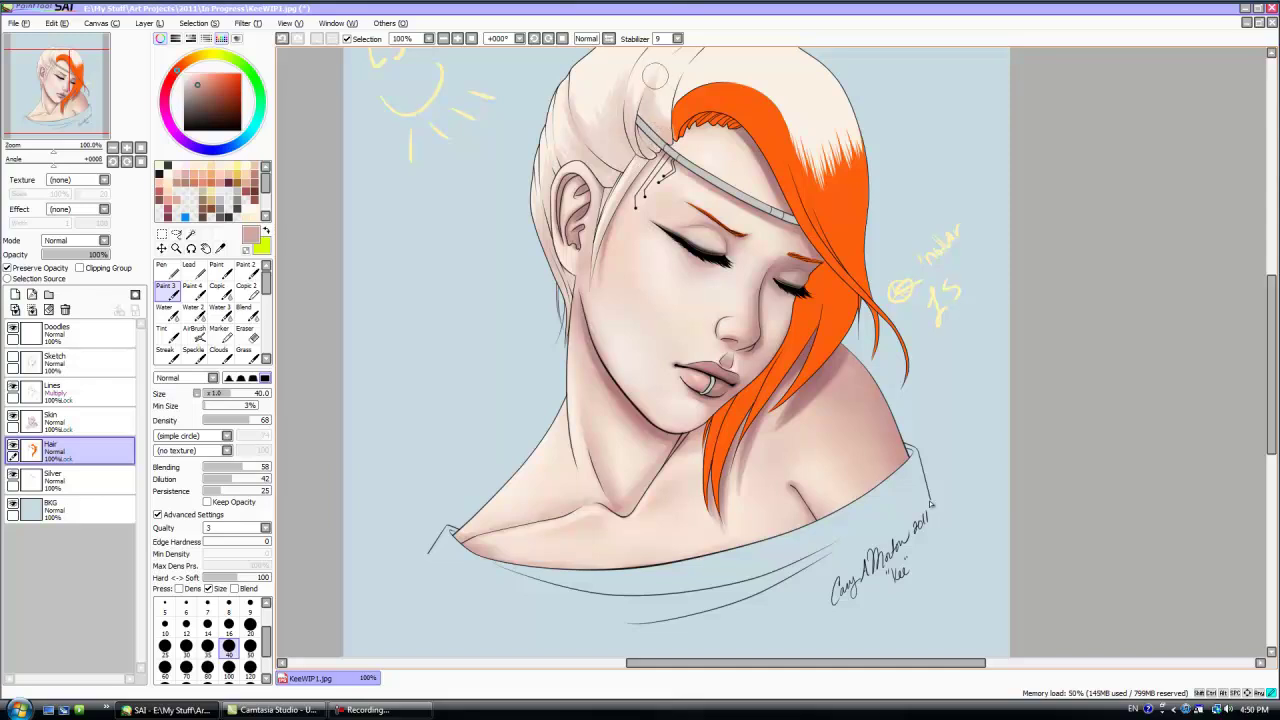
mouse_move(726, 131)
mouse_down()
mouse_move(696, 141)
mouse_move(590, 487)
mouse_move(777, 578)
mouse_move(782, 488)
mouse_up()
scroll(930, 504, down, 3)
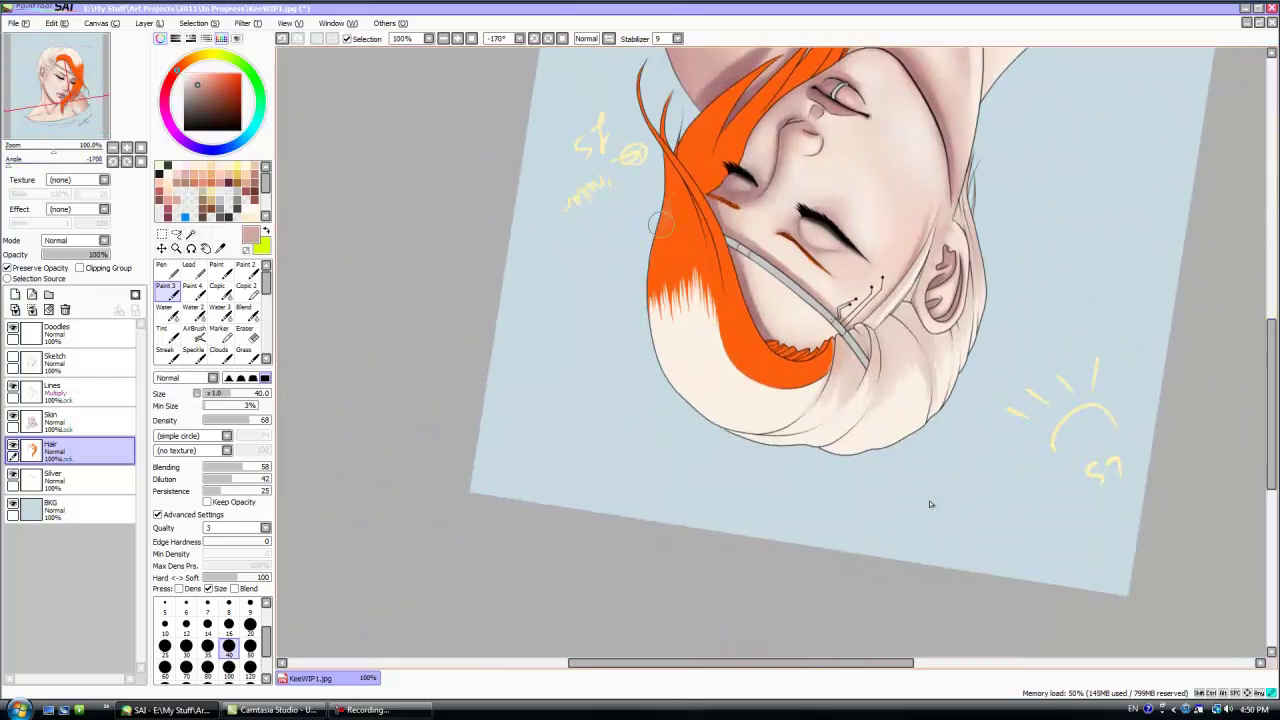
drag(663, 212, 666, 335)
click(283, 39)
click(283, 39)
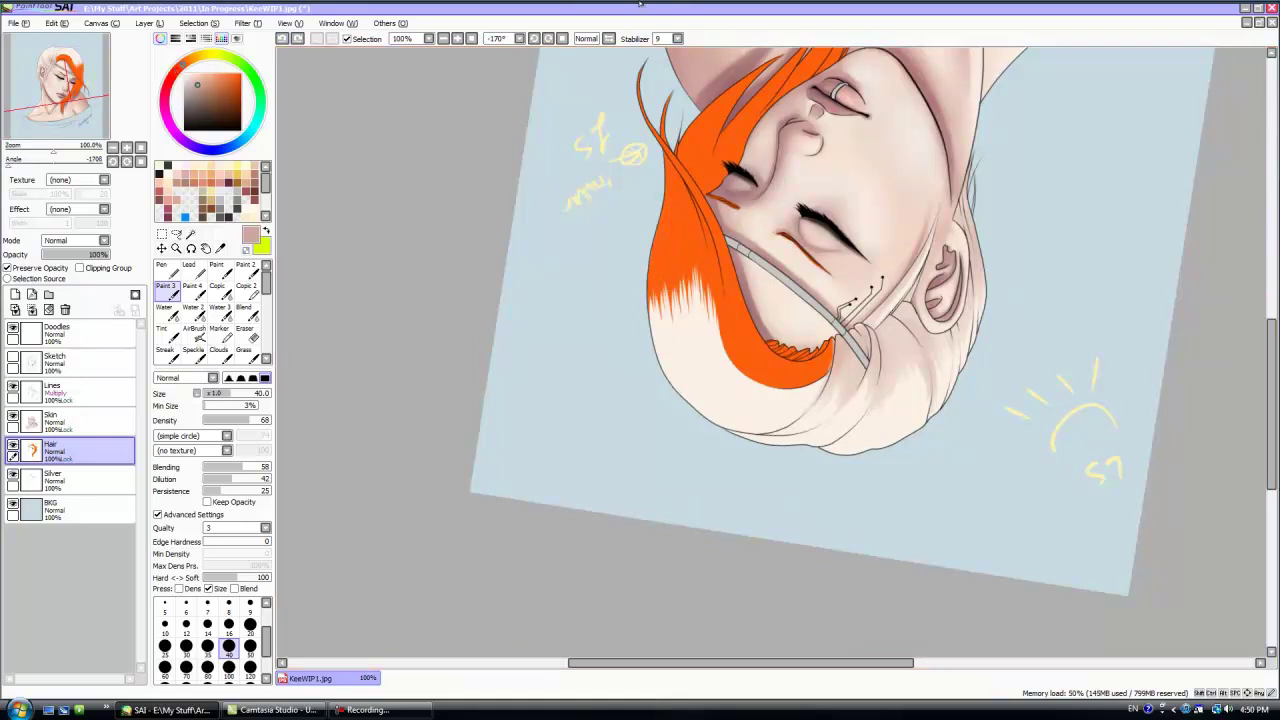
- Shade the blonde part of the fringe with tan and soften its jagged orange edge using Paint 3 at size 40
mouse_move(650, 298)
mouse_down()
mouse_move(667, 377)
mouse_move(685, 387)
mouse_up()
mouse_move(665, 239)
mouse_down()
mouse_move(655, 360)
mouse_move(680, 300)
mouse_move(690, 360)
mouse_move(736, 380)
mouse_move(700, 280)
mouse_move(755, 350)
mouse_move(707, 311)
mouse_move(705, 408)
mouse_up()
drag(671, 338, 734, 394)
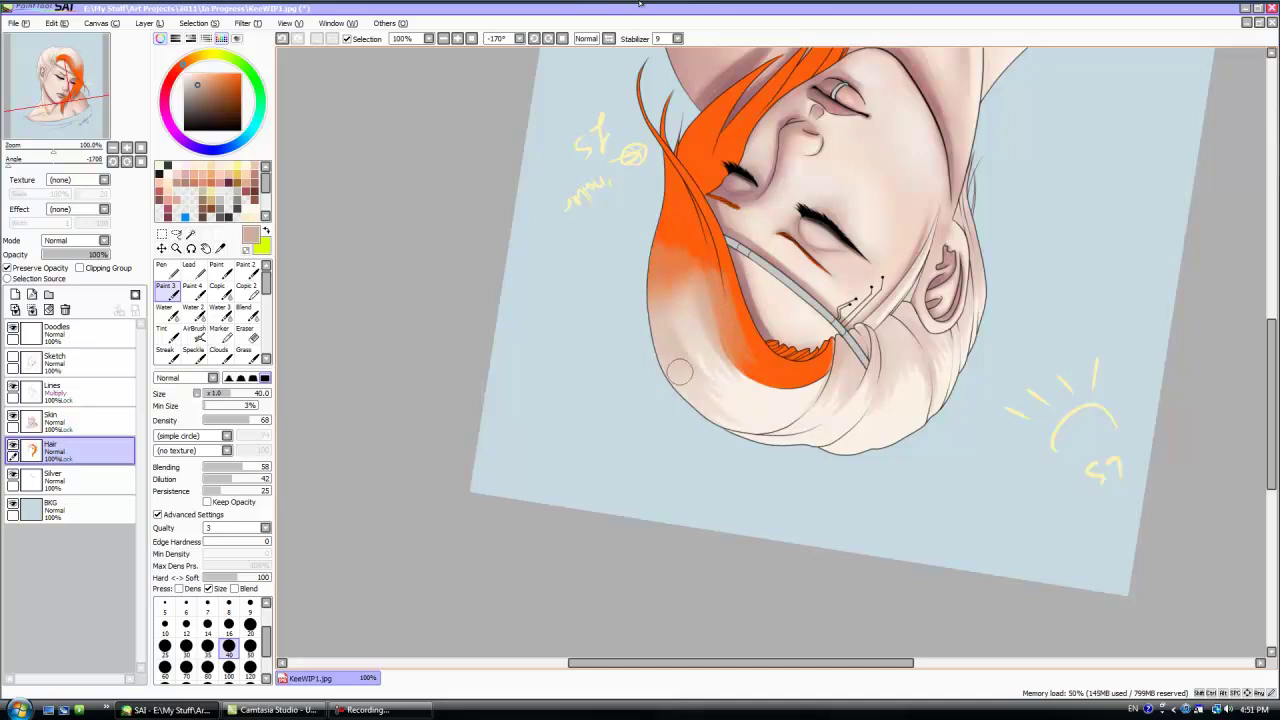
click(141, 161)
drag(860, 355, 871, 440)
mouse_move(850, 402)
mouse_down()
mouse_move(899, 442)
mouse_move(870, 392)
mouse_move(894, 490)
mouse_up()
drag(891, 358, 862, 306)
drag(845, 356, 790, 293)
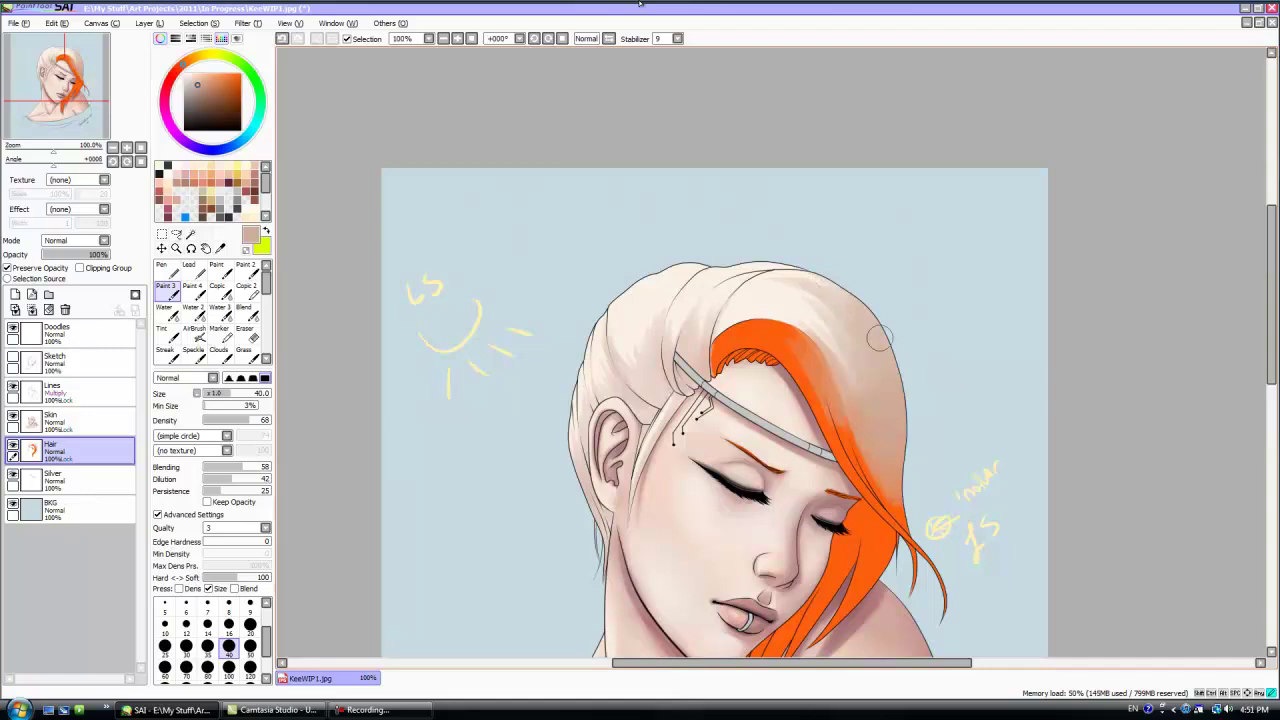
- Extend the tan shading over the crown and the top of the swept fringe with Paint 3 at size 40
drag(53, 161, 35, 161)
drag(697, 318, 690, 356)
mouse_move(699, 291)
mouse_down()
mouse_move(685, 391)
mouse_move(667, 350)
mouse_move(677, 408)
mouse_move(653, 379)
mouse_move(656, 462)
mouse_up()
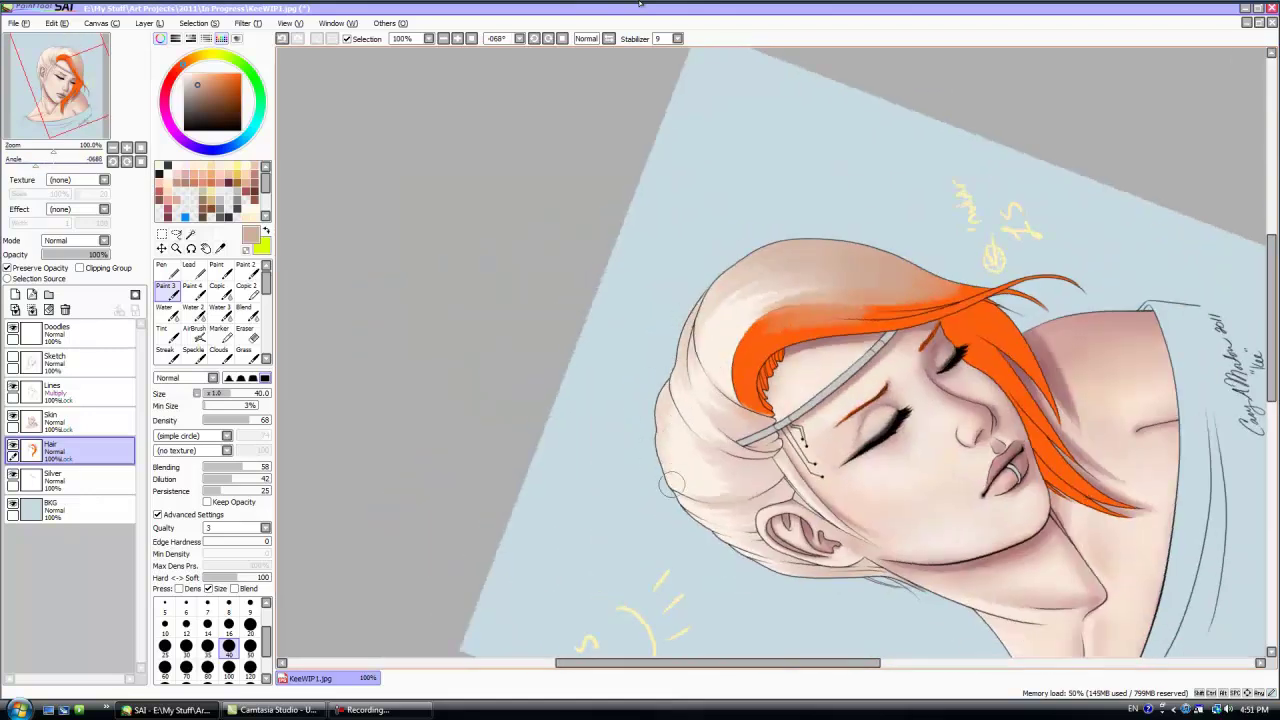
mouse_move(784, 288)
mouse_down()
mouse_move(747, 327)
mouse_move(730, 300)
mouse_up()
mouse_move(838, 278)
mouse_down()
mouse_move(750, 326)
mouse_move(766, 313)
mouse_move(738, 352)
mouse_up()
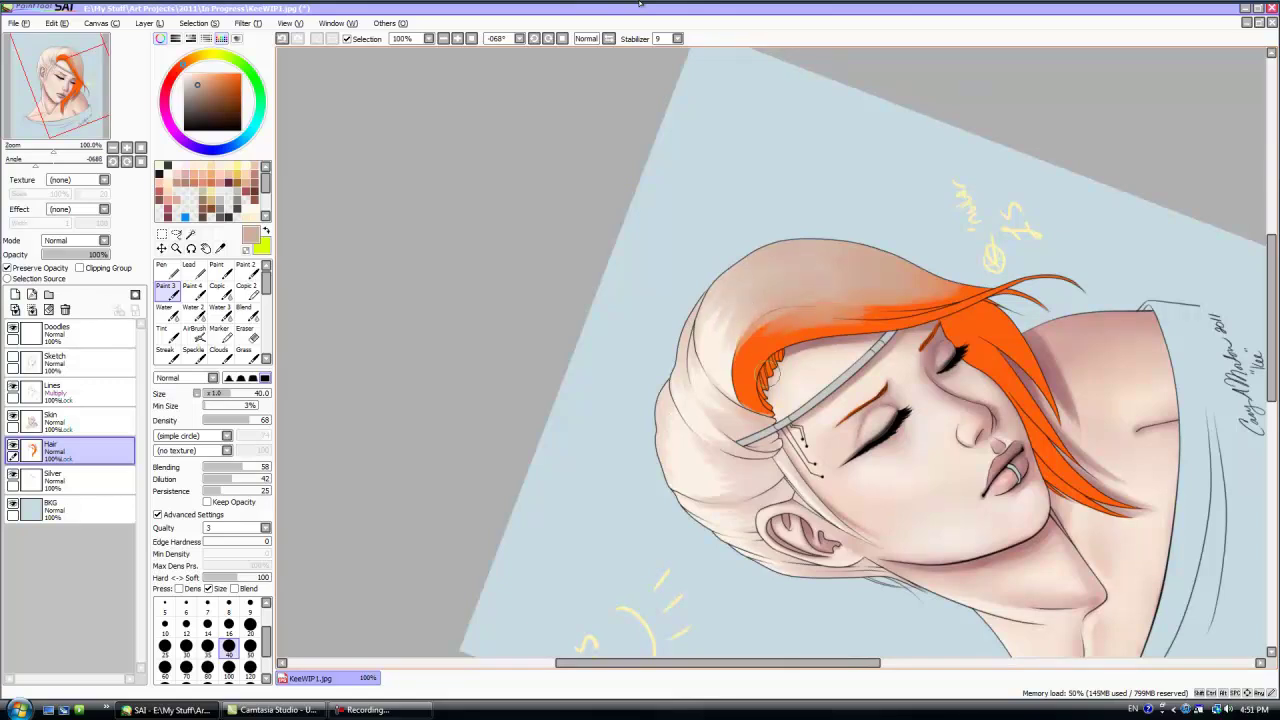
click(141, 161)
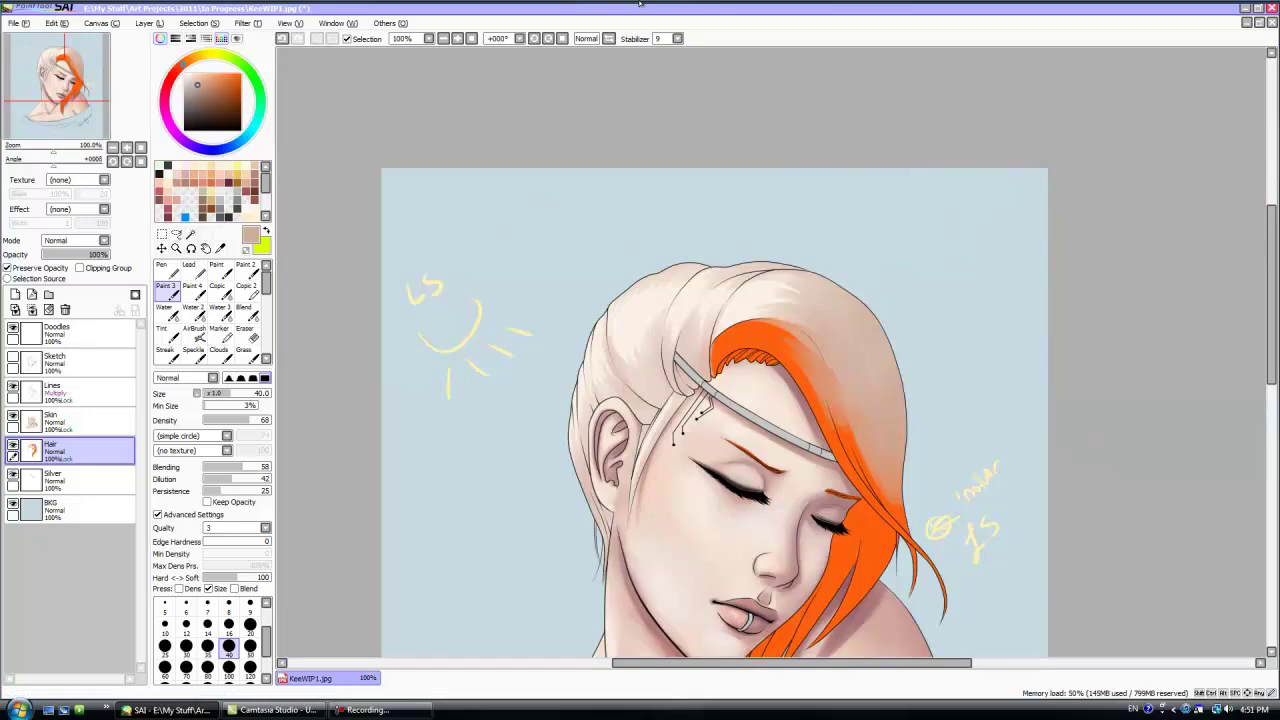
- Shade the hair strands around the ear and nape with reddish brown using Paint 3 at size 12
click(254, 200)
click(250, 626)
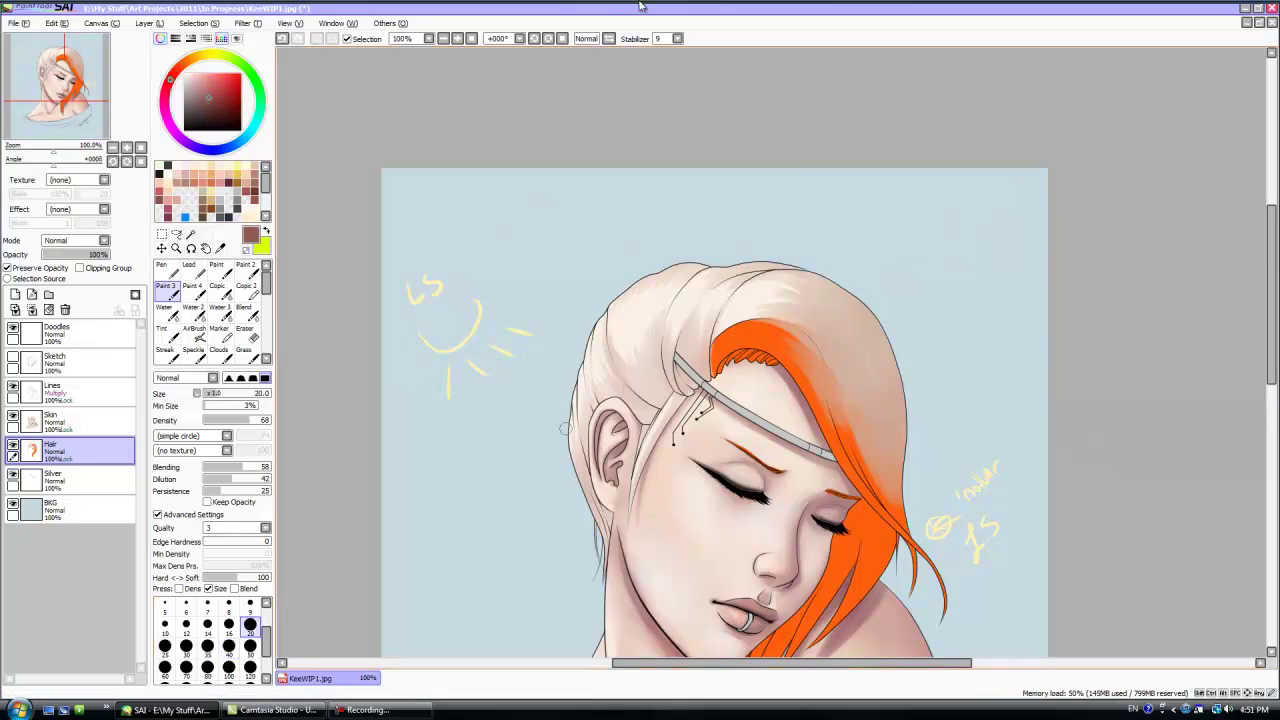
click(186, 625)
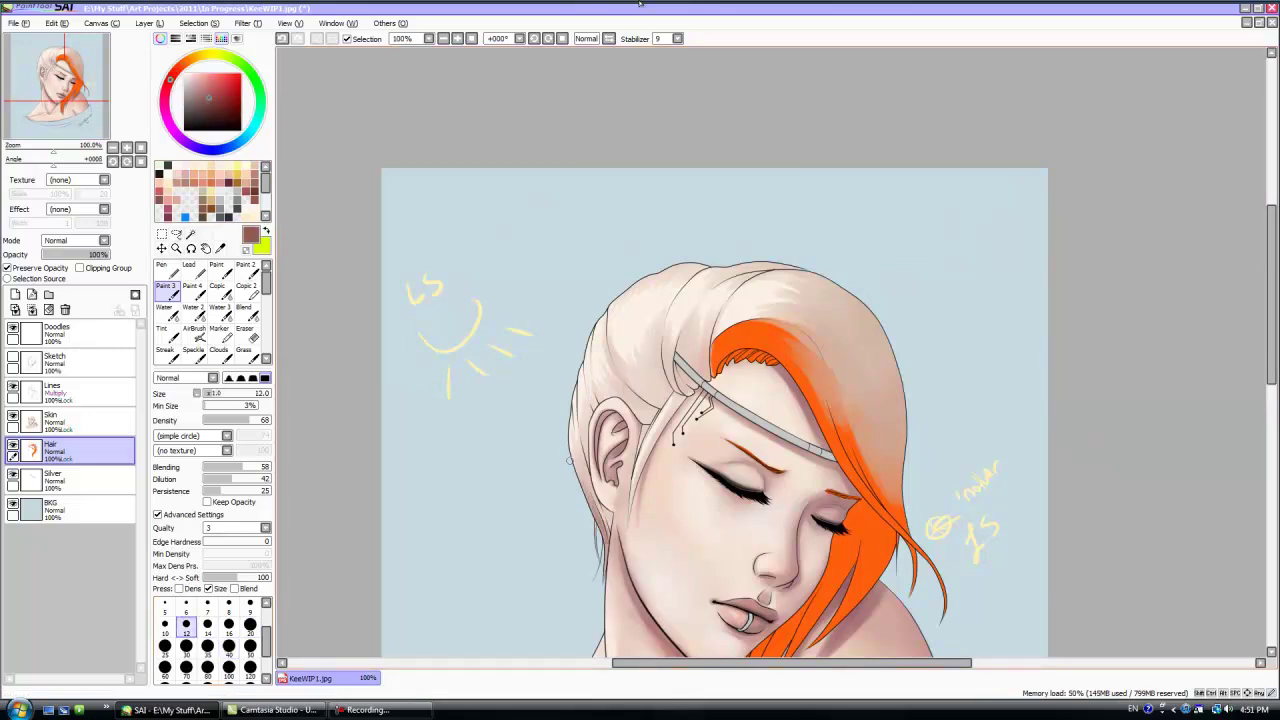
mouse_move(608, 516)
mouse_down()
mouse_move(579, 430)
mouse_move(594, 385)
mouse_up()
drag(585, 413, 600, 364)
drag(633, 455, 645, 426)
drag(630, 518, 637, 470)
- Lower the brush density to 41 and deepen the reddish-brown shadows in the blonde hair behind the headband at size 12
drag(53, 162, 14, 162)
click(231, 420)
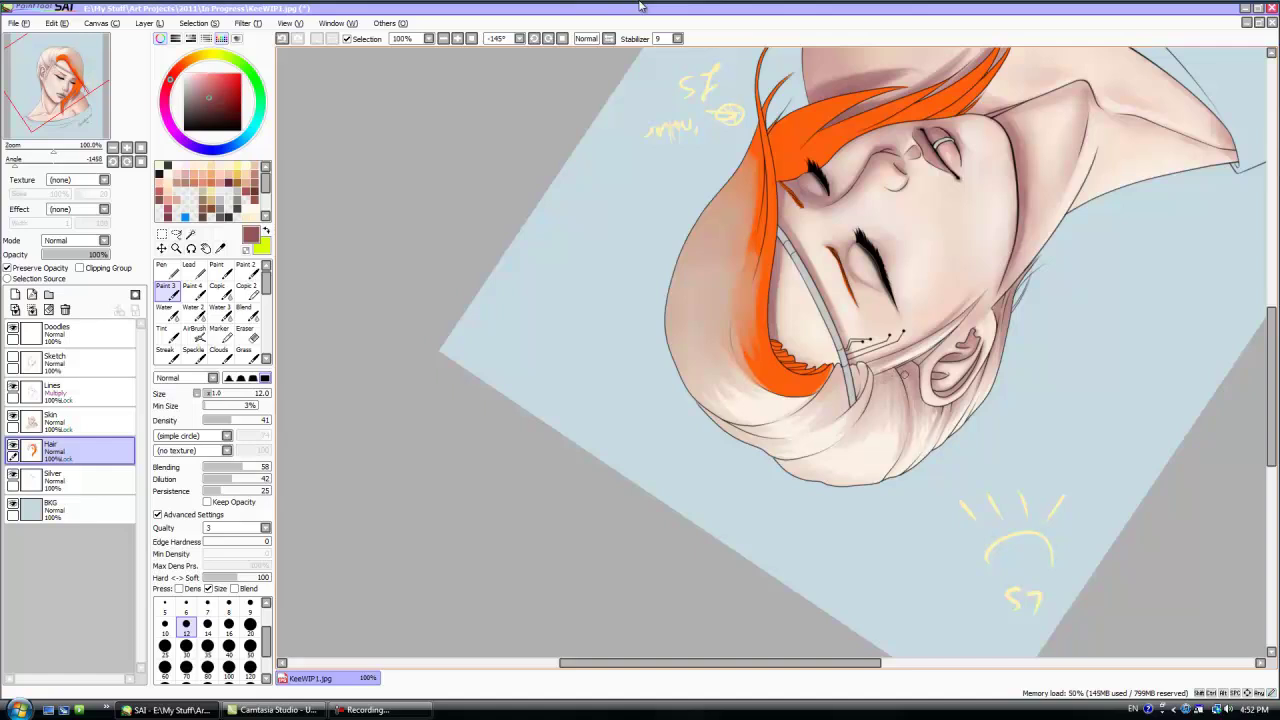
key(Delete)
key(Delete)
key(Delete)
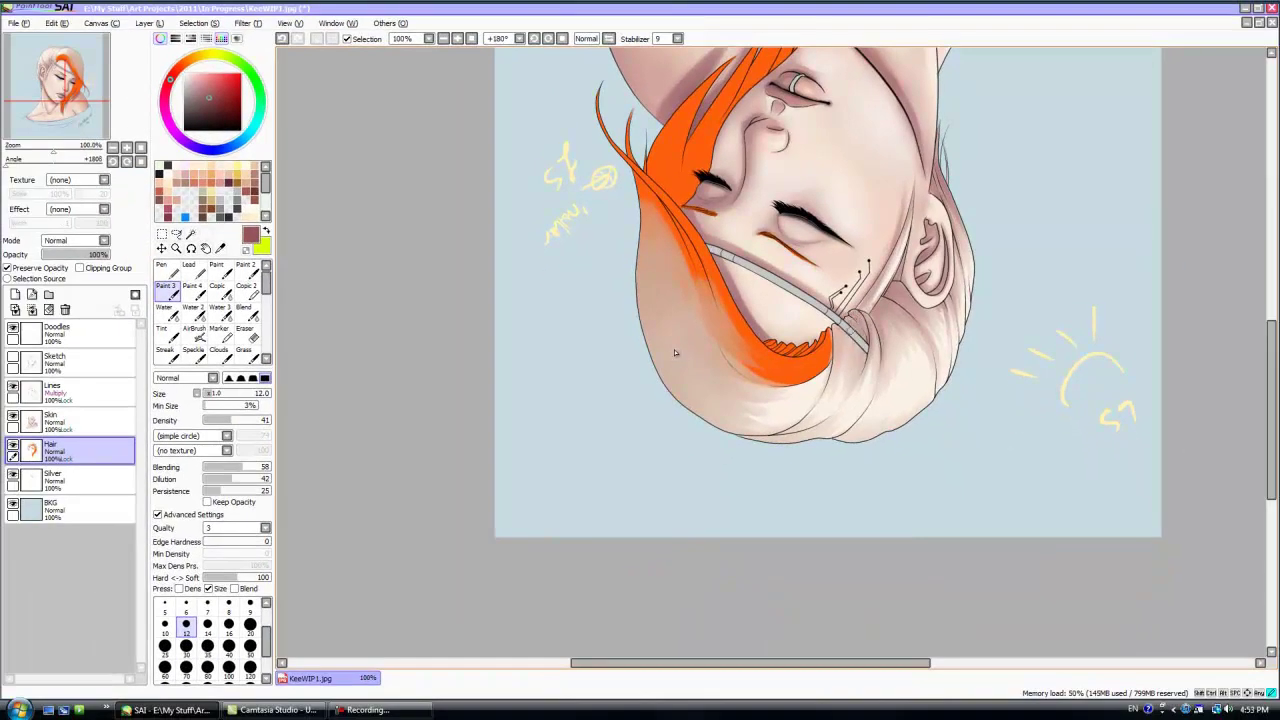
key(Delete)
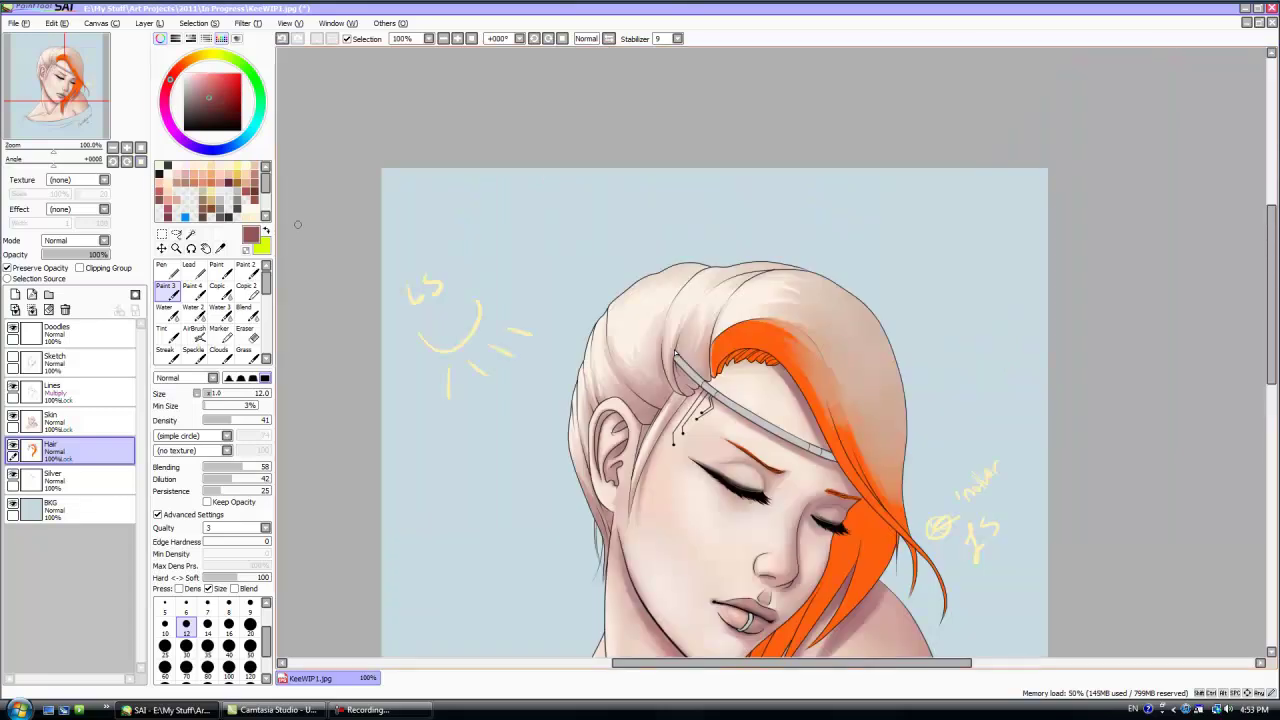
- Add reddish-brown strand shadows to the crown where the hair sections meet, using Paint 3 at size 12
mouse_move(701, 232)
mouse_down()
mouse_move(650, 230)
mouse_move(509, 279)
mouse_up()
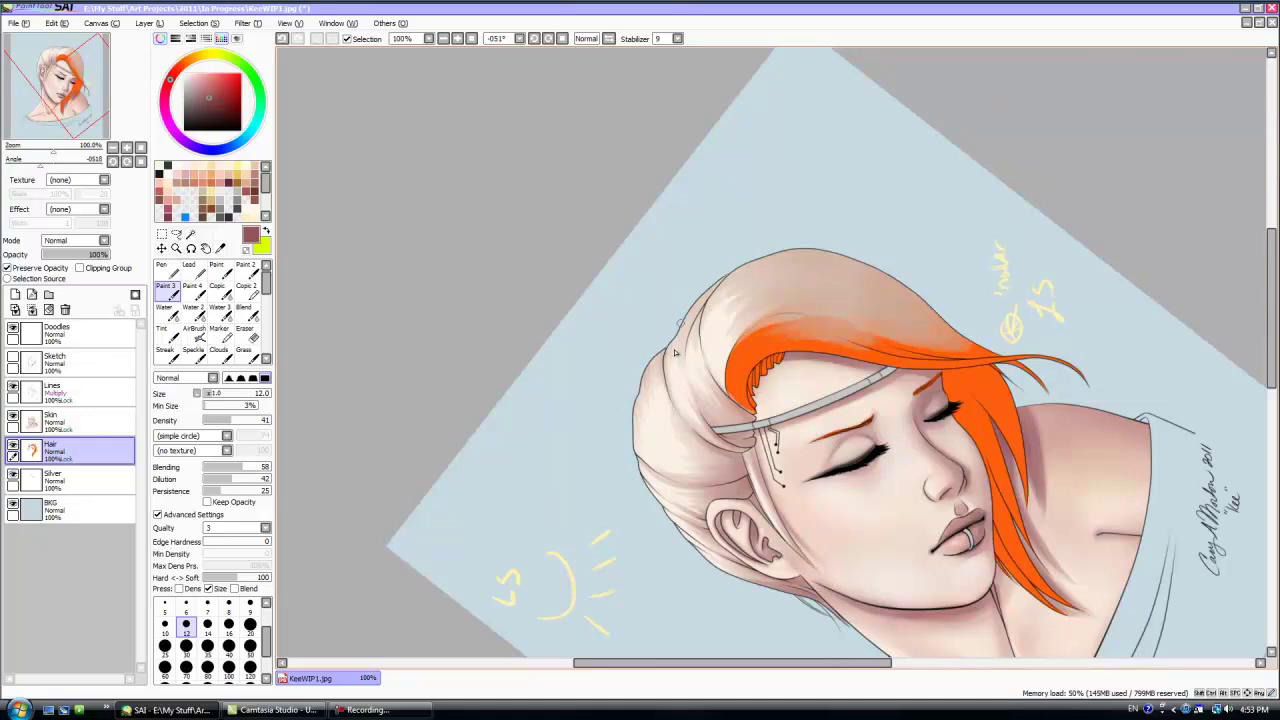
drag(693, 322, 690, 383)
mouse_move(698, 317)
mouse_down()
mouse_move(715, 291)
mouse_move(707, 358)
mouse_move(740, 375)
mouse_move(744, 264)
mouse_move(749, 288)
mouse_move(763, 277)
mouse_move(725, 396)
mouse_move(710, 337)
mouse_up()
- Paint reddish-brown strands along the outer blonde fringe with Paint 3 at size 20, and blend them at size 50
drag(40, 165, 15, 165)
click(250, 625)
drag(718, 211, 688, 300)
mouse_move(756, 172)
mouse_down()
mouse_move(731, 317)
mouse_move(742, 366)
mouse_move(724, 298)
mouse_up()
mouse_move(722, 212)
mouse_down()
mouse_move(703, 345)
mouse_move(718, 202)
mouse_up()
drag(724, 328, 744, 208)
click(244, 310)
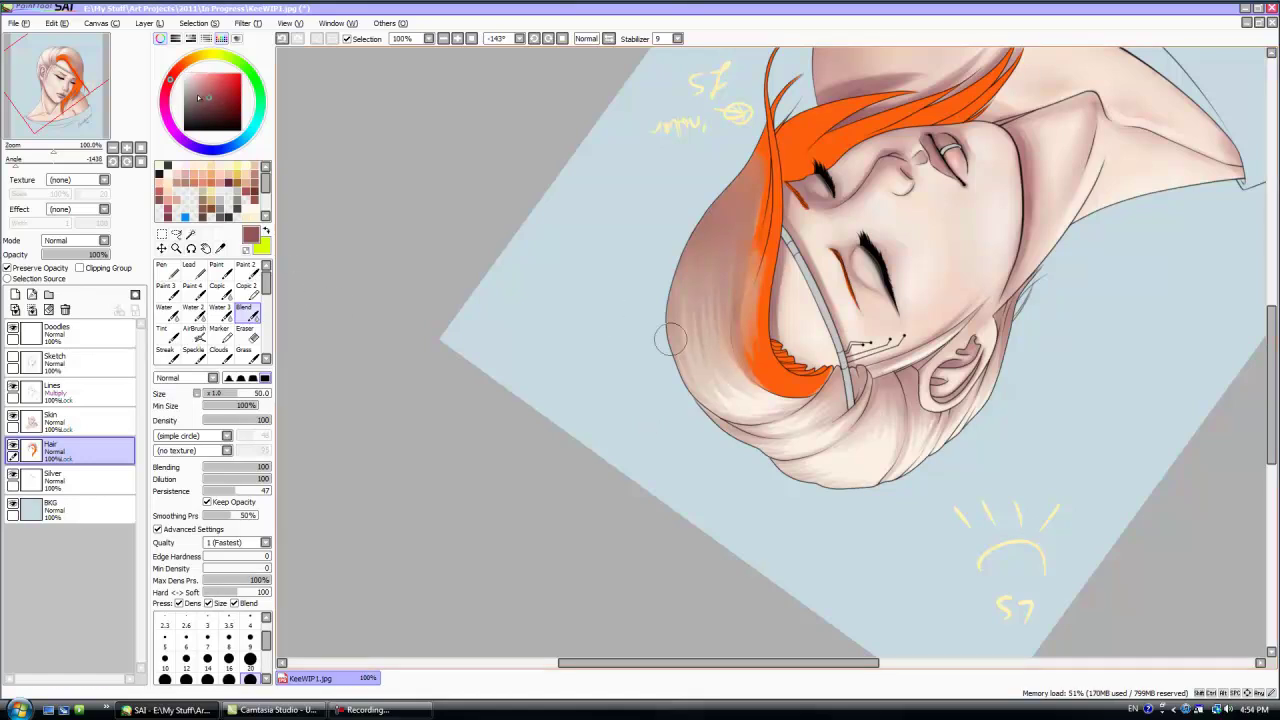
- Draw fine dark plum strands in the blonde hair above the headband using Paint 3 at size 5
right_click(736, 411)
right_click(713, 205)
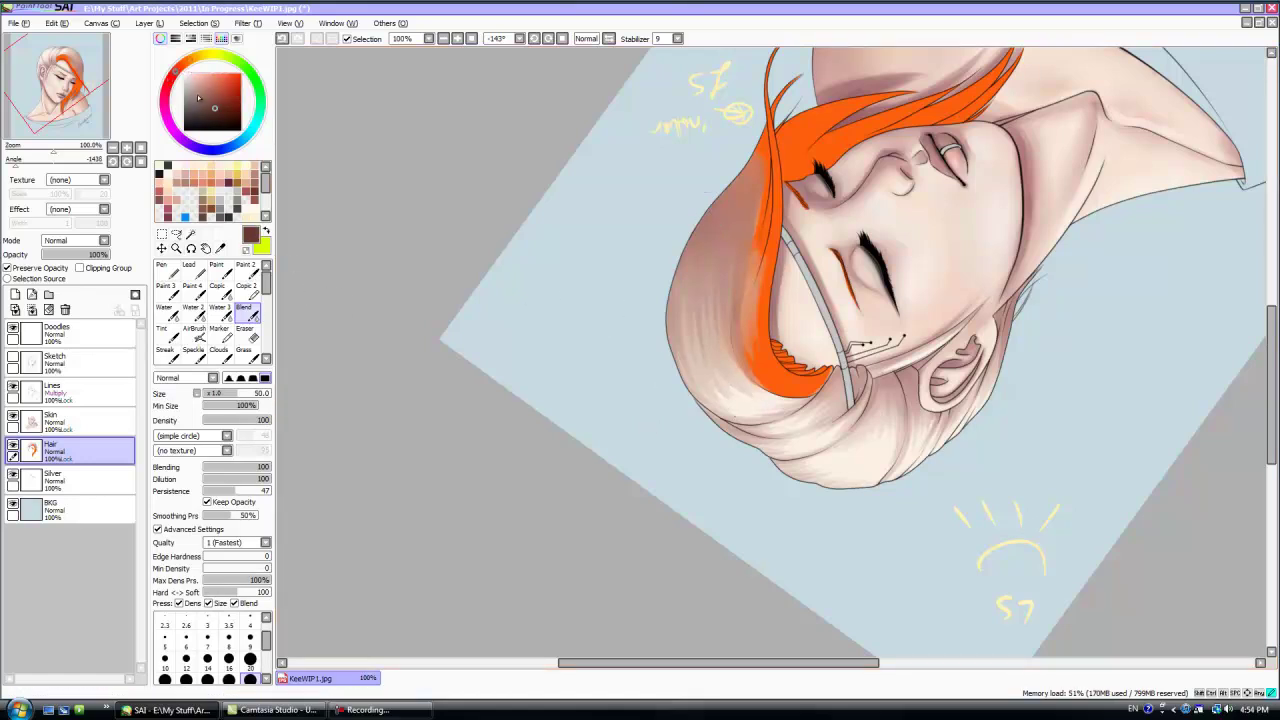
click(168, 291)
click(165, 606)
key(Home)
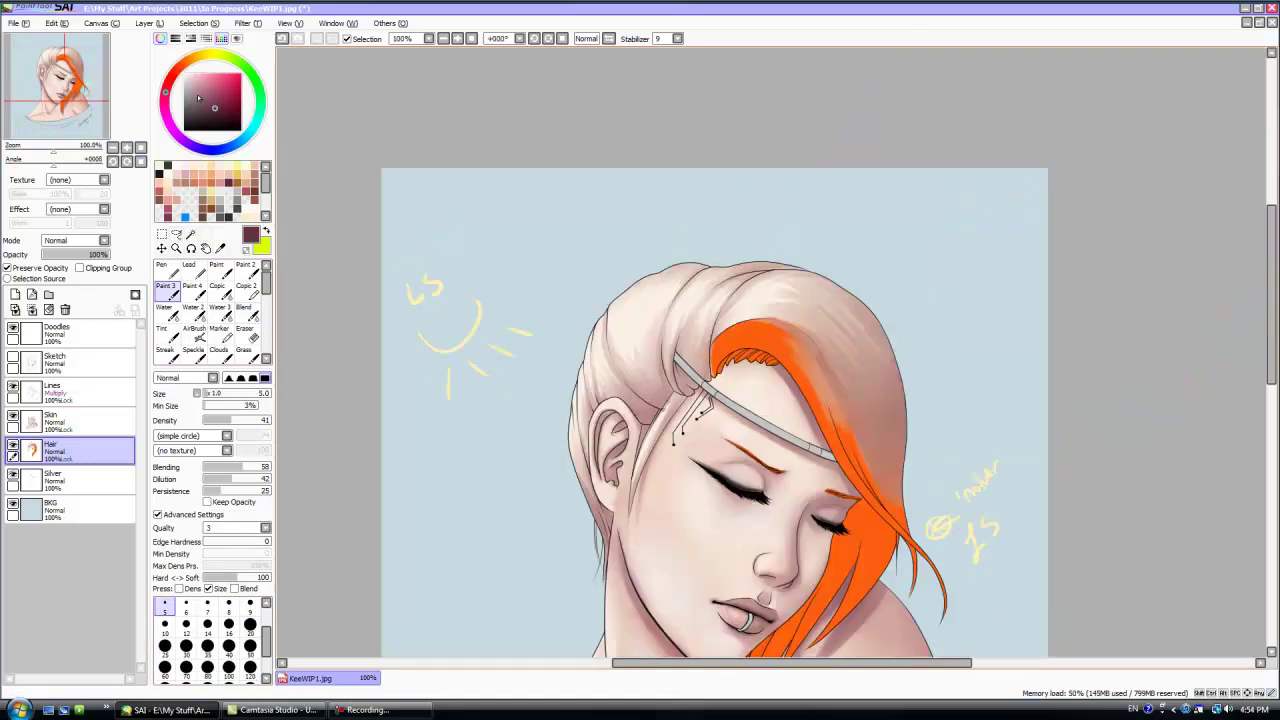
drag(215, 108, 225, 122)
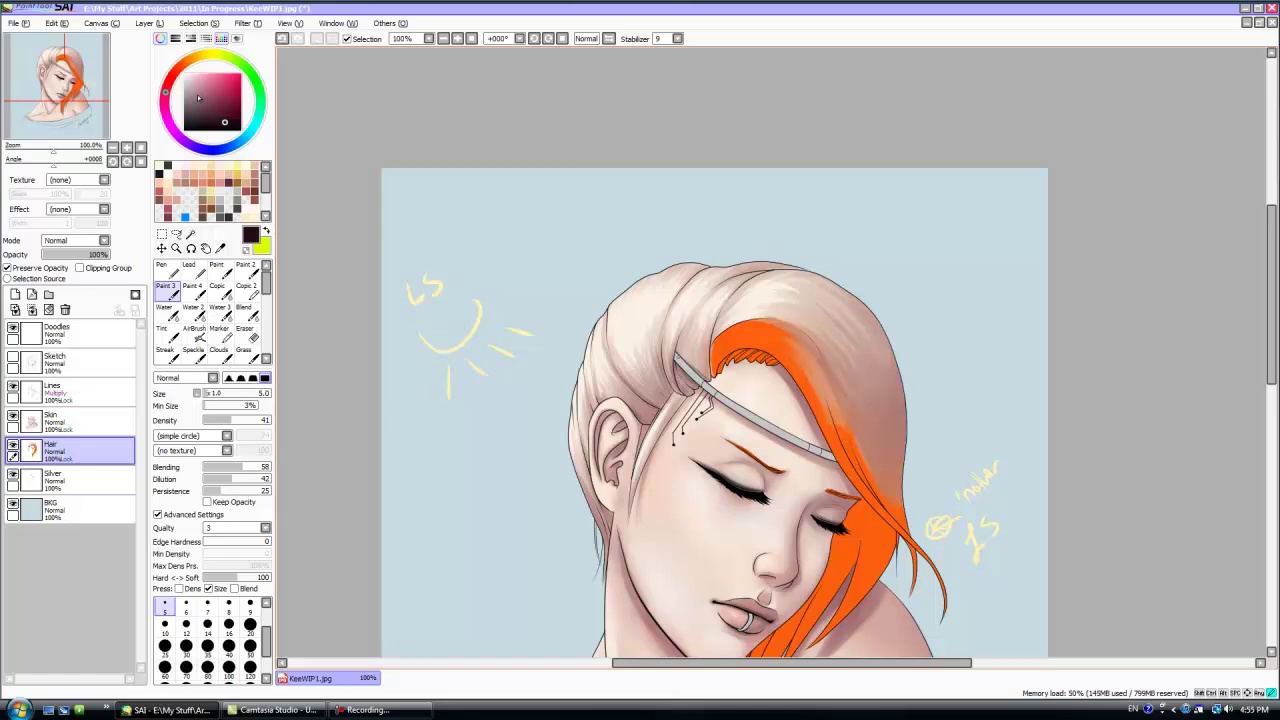
drag(708, 325, 703, 365)
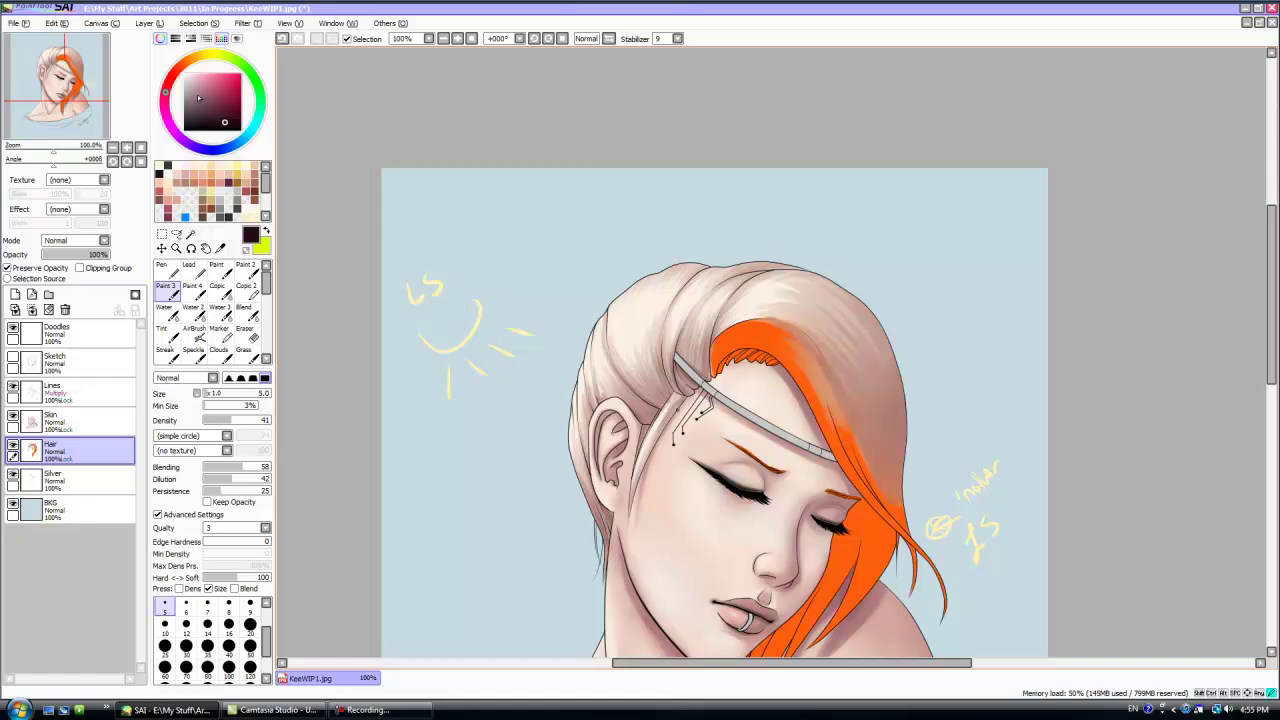
- Add fine dark plum strands to the crown and fringe at size 5, and blend the fringe at size 50
drag(53, 161, 30, 161)
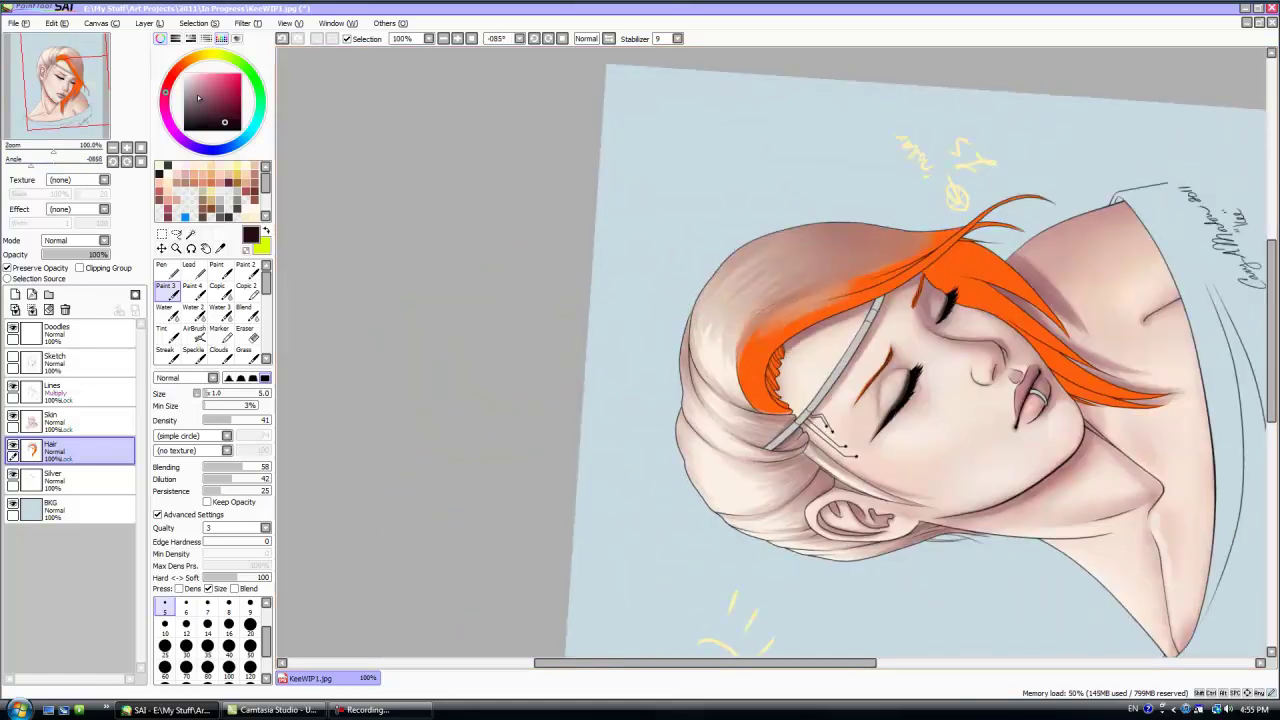
key(Delete)
mouse_move(690, 258)
mouse_down()
mouse_move(715, 217)
mouse_move(680, 343)
mouse_move(695, 373)
mouse_move(714, 218)
mouse_move(697, 296)
mouse_move(715, 304)
mouse_move(722, 242)
mouse_move(744, 339)
mouse_move(751, 258)
mouse_move(731, 292)
mouse_move(746, 268)
mouse_move(730, 344)
mouse_up()
click(247, 314)
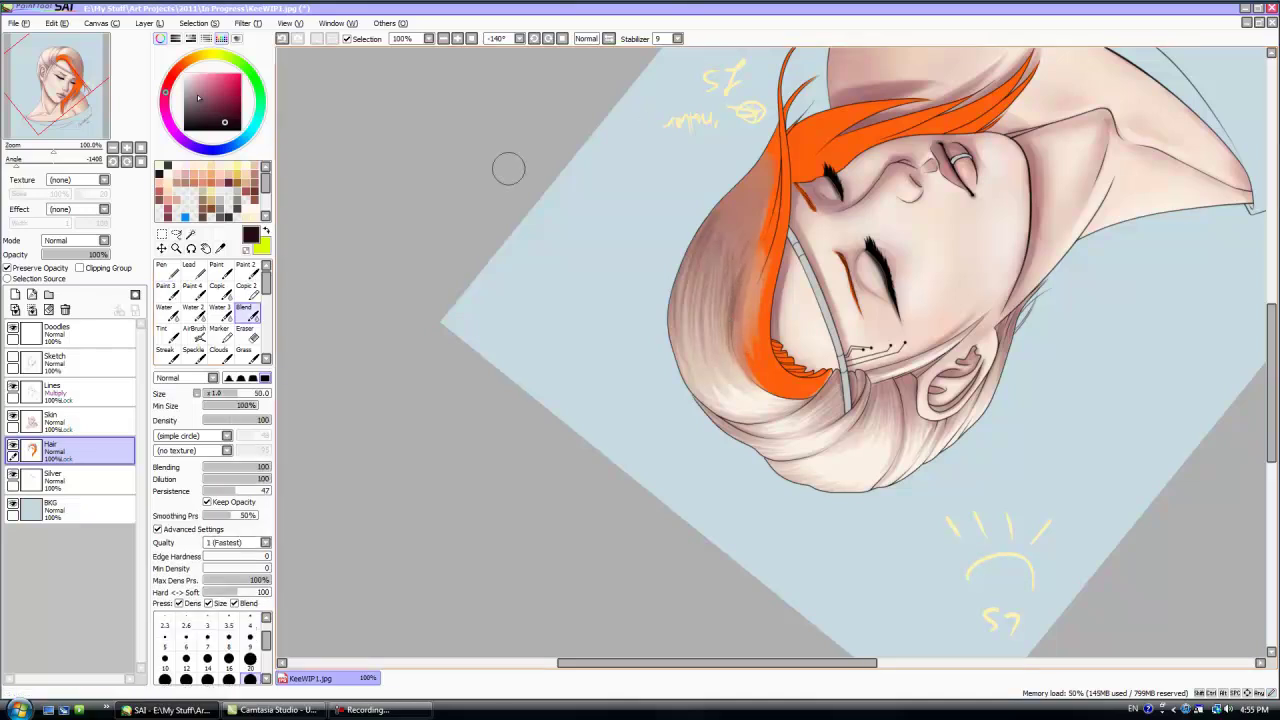
mouse_move(737, 228)
mouse_down()
mouse_move(721, 290)
mouse_move(718, 267)
mouse_up()
- Extend the orange over the lower fringe with orange sampled from the hair, using Paint 3 at size 50 and then 20
right_click(805, 130)
click(167, 291)
click(250, 648)
drag(752, 165, 703, 268)
drag(712, 206, 713, 261)
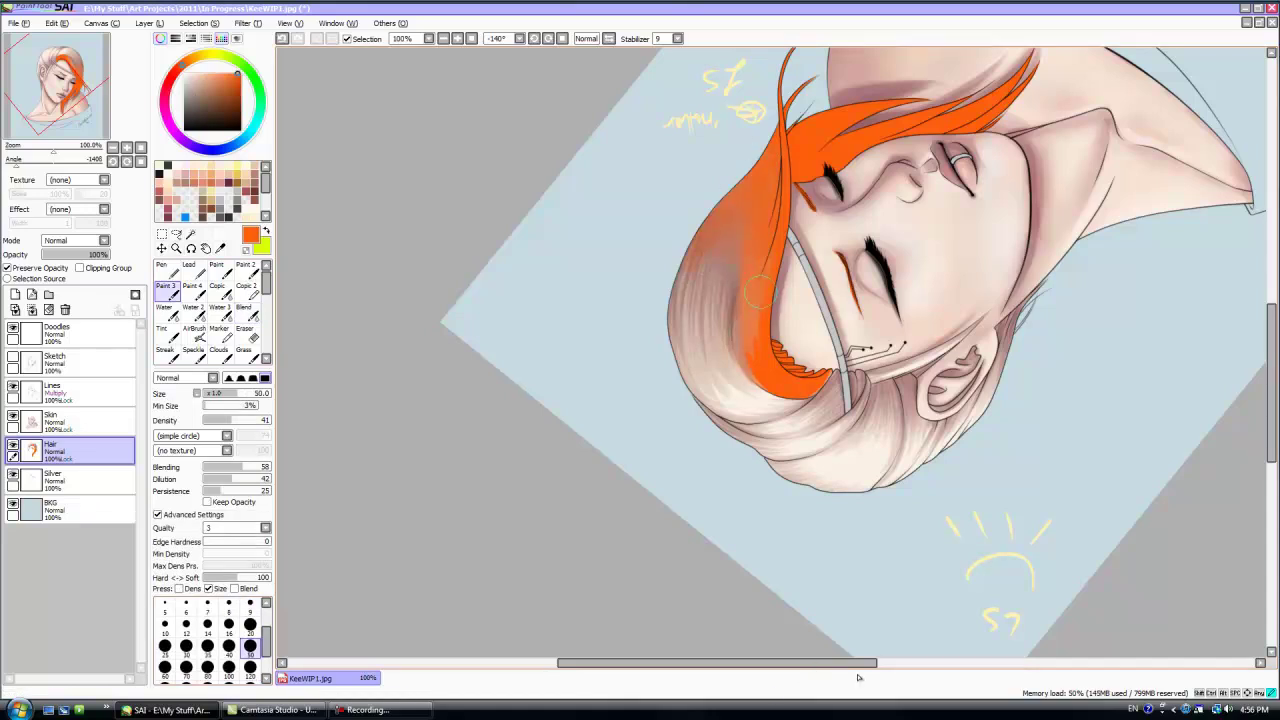
key(bracketleft)
key(bracketleft)
key(bracketleft)
key(bracketleft)
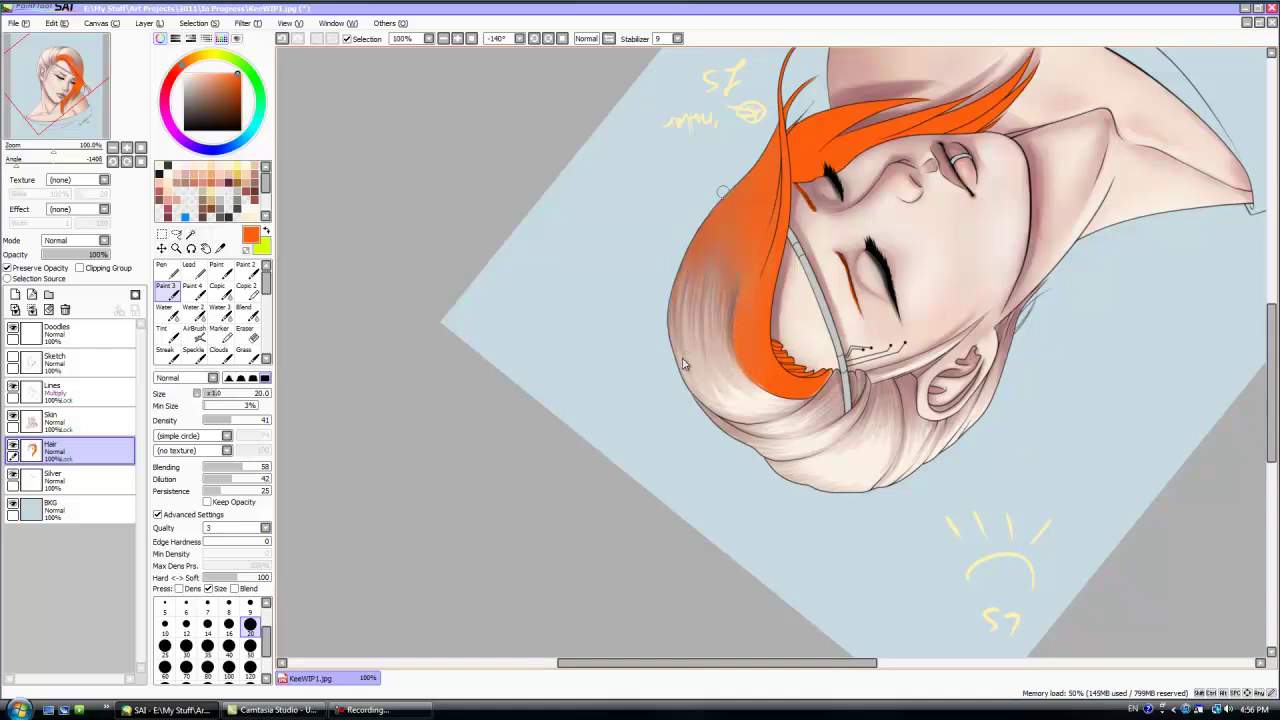
- Shade the orange fringe with brick red using Paint 3 at size 20, and soften the strokes with Blend
click(224, 97)
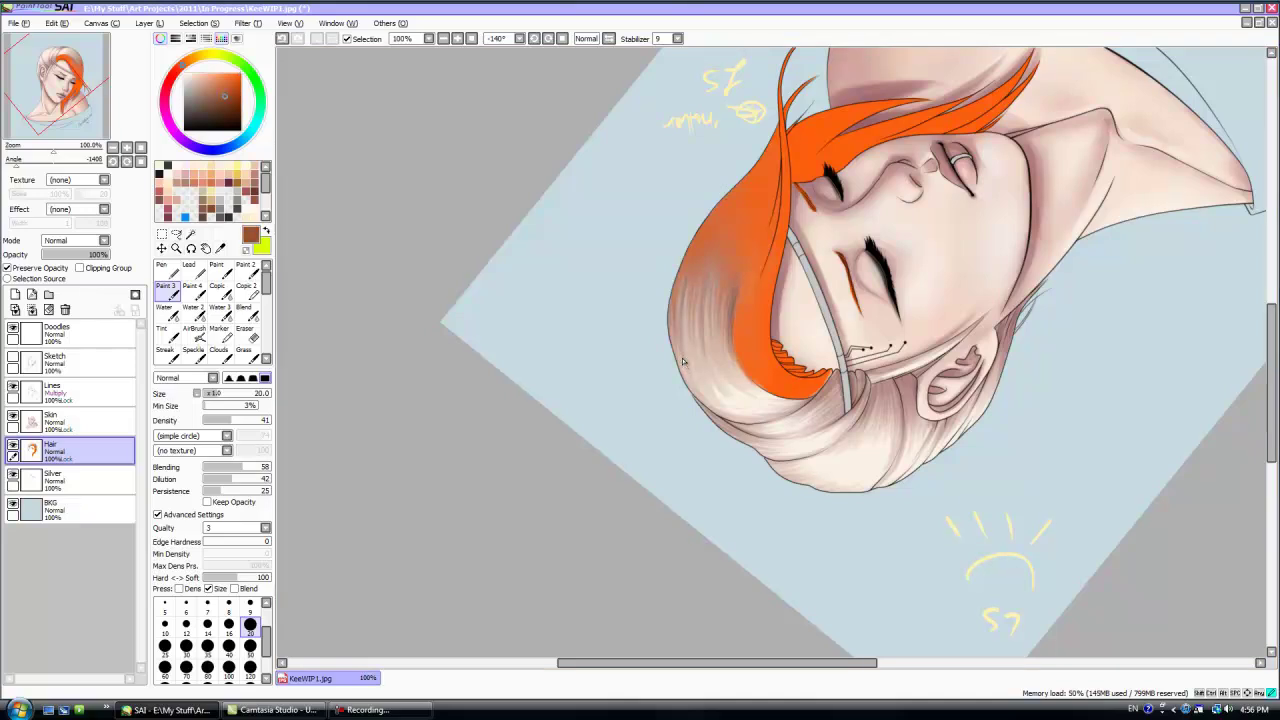
click(171, 77)
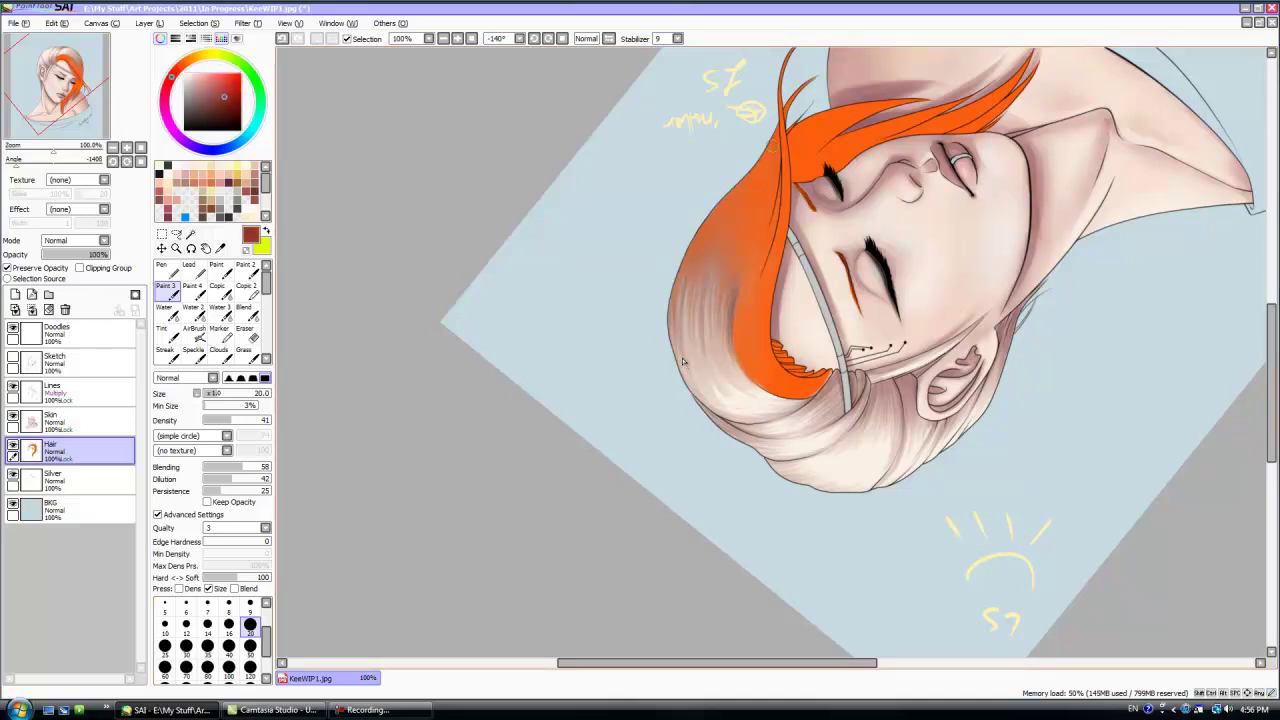
mouse_move(777, 212)
mouse_down()
mouse_move(740, 323)
mouse_move(752, 262)
mouse_up()
drag(769, 173, 756, 231)
mouse_move(765, 151)
mouse_down()
mouse_move(667, 292)
mouse_move(760, 176)
mouse_move(758, 192)
mouse_move(766, 162)
mouse_move(740, 264)
mouse_up()
mouse_move(766, 181)
mouse_down()
mouse_move(744, 221)
mouse_move(732, 197)
mouse_move(772, 171)
mouse_move(729, 312)
mouse_move(760, 249)
mouse_move(735, 333)
mouse_up()
click(247, 312)
drag(724, 196, 762, 160)
- Darken the orange fringe with brick red strands using Paint 3 at sizes 20 and 9
click(167, 291)
click(141, 161)
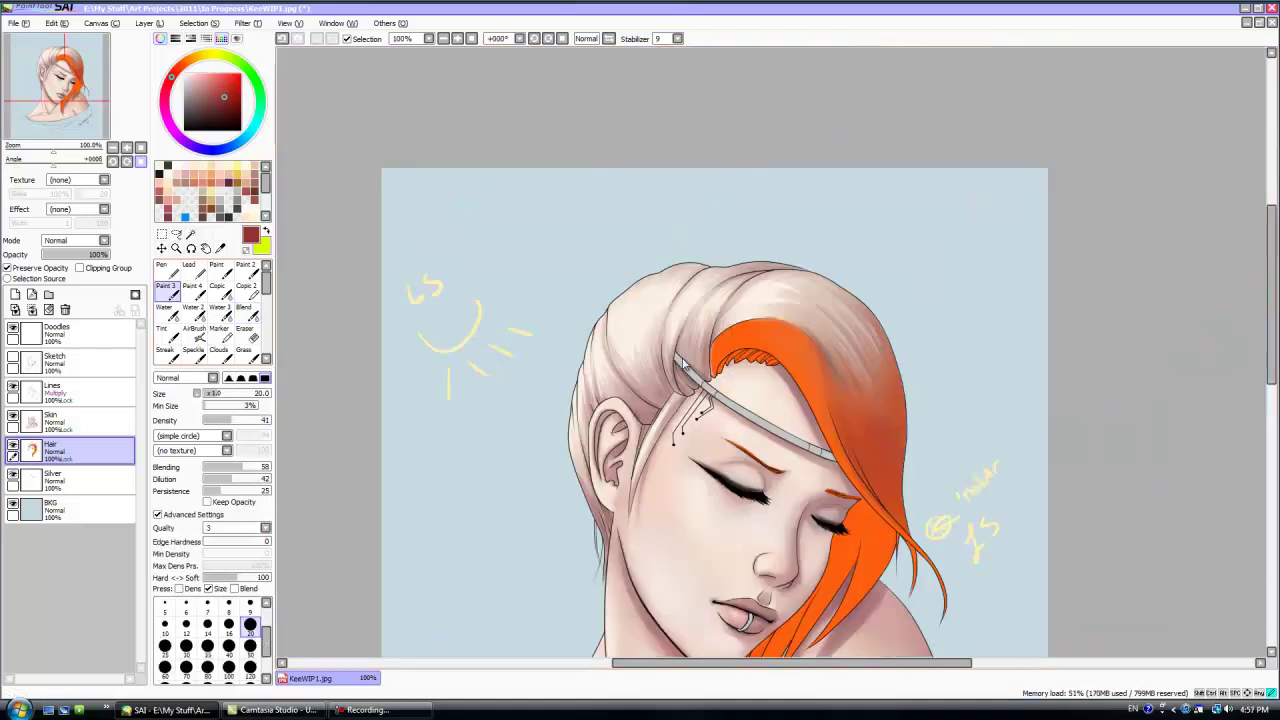
drag(1271, 284, 1271, 350)
mouse_move(723, 173)
mouse_down()
mouse_move(756, 154)
mouse_move(767, 168)
mouse_move(713, 173)
mouse_up()
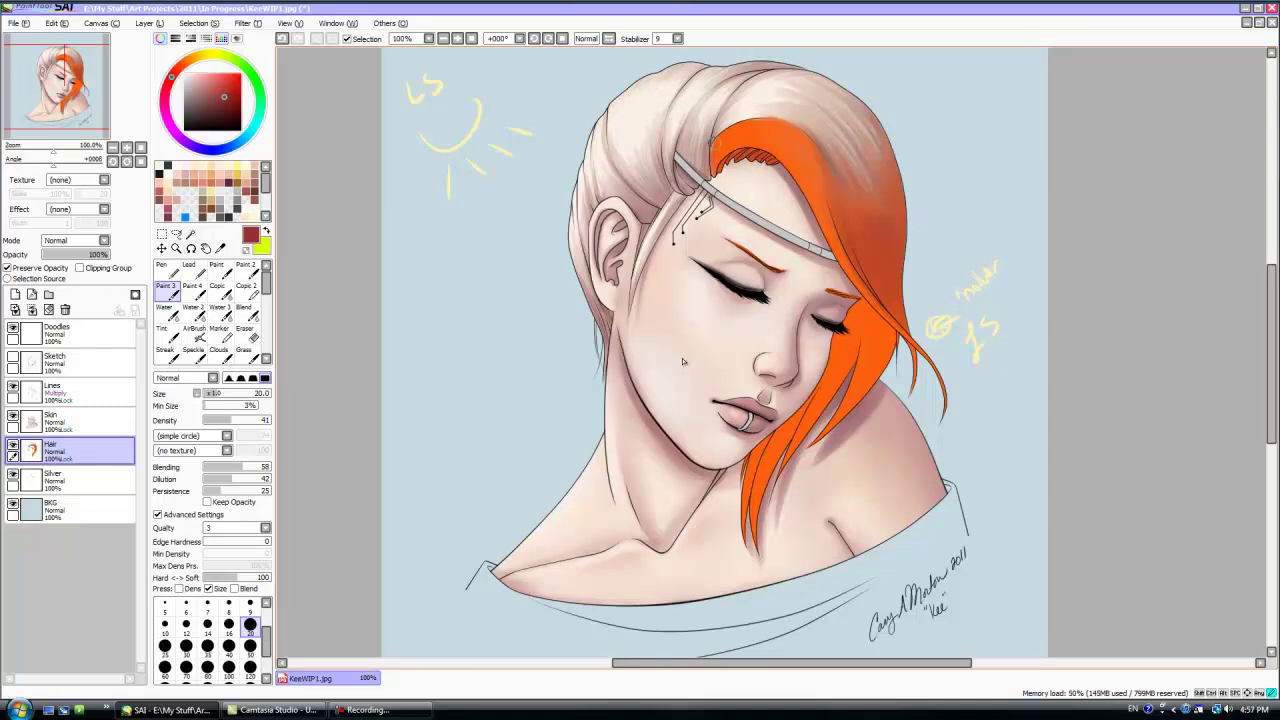
drag(53, 165, 42, 165)
key(bracketleft)
key(bracketleft)
key(bracketleft)
key(bracketleft)
key(bracketleft)
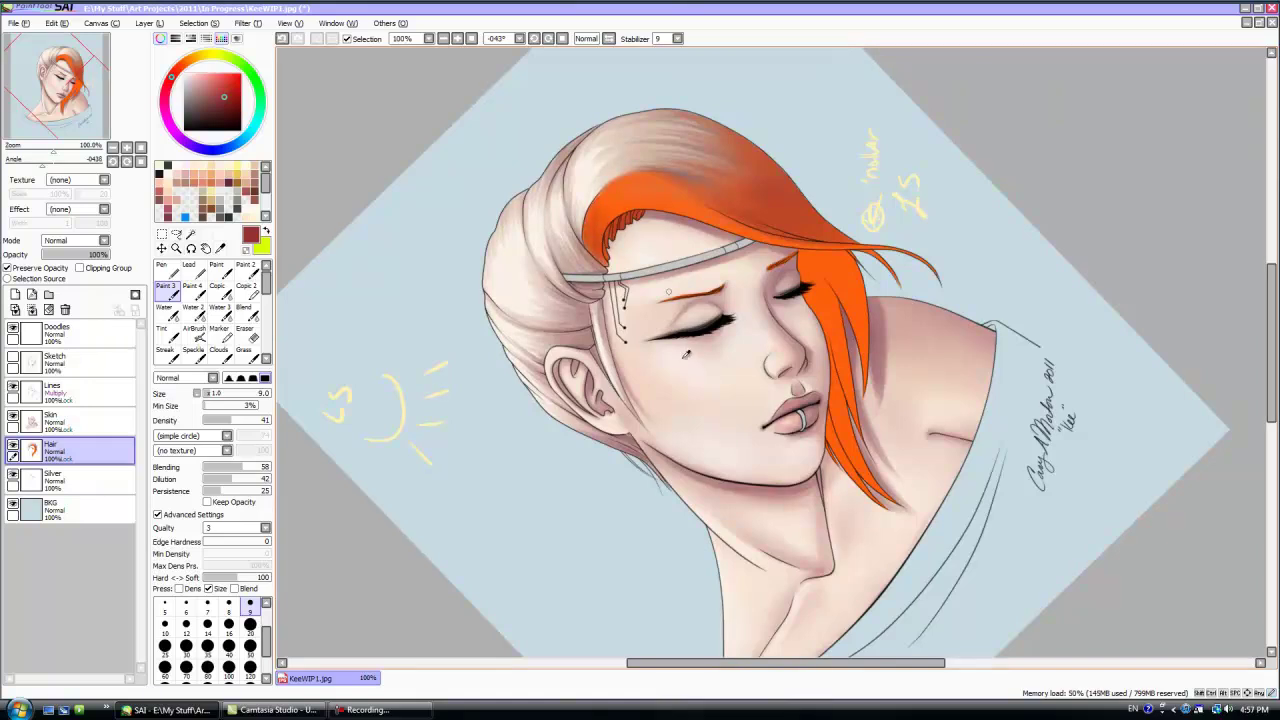
key(Delete)
key(Delete)
key(Delete)
key(Delete)
key(Delete)
key(Delete)
key(Delete)
key(Delete)
drag(621, 278, 639, 326)
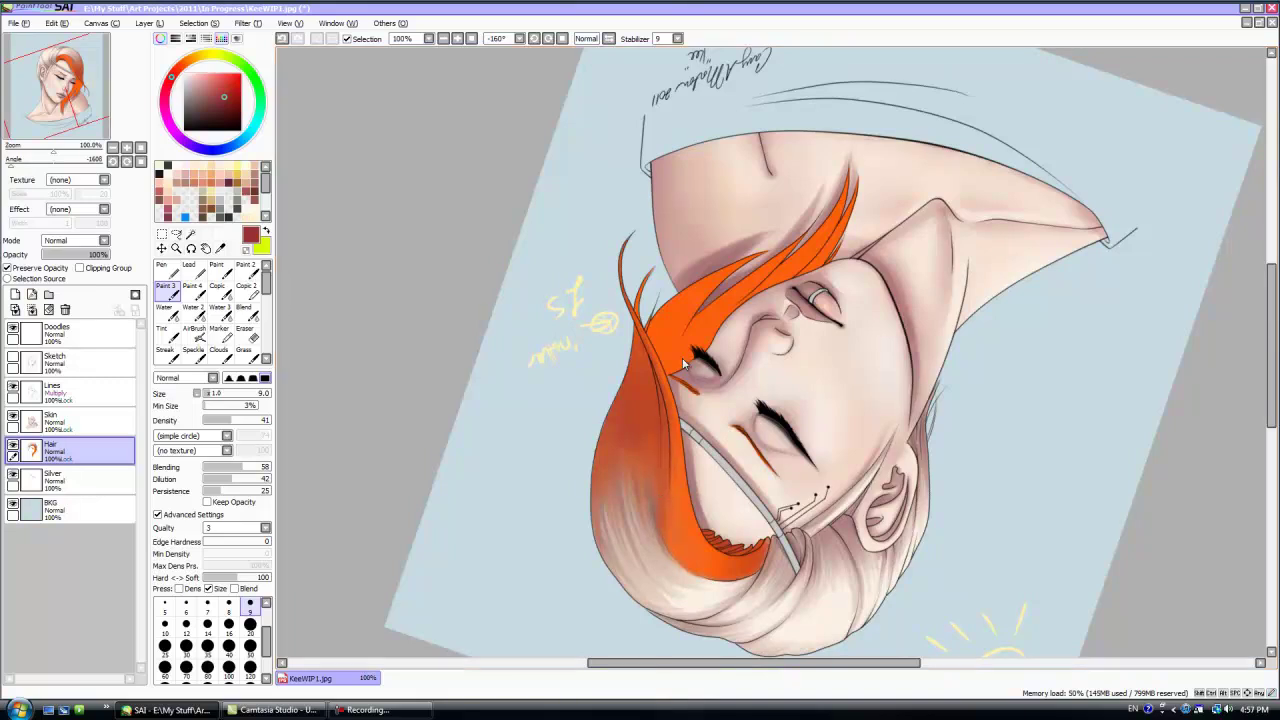
- Shade the orange locks hanging beside the face with brick red using Paint 3 at size 50, 20 and finally 9, with density 72
key(Home)
click(250, 648)
mouse_move(853, 314)
mouse_down()
mouse_move(889, 352)
mouse_move(842, 348)
mouse_move(831, 391)
mouse_up()
key(bracketleft)
key(bracketleft)
key(bracketleft)
key(bracketleft)
key(bracketleft)
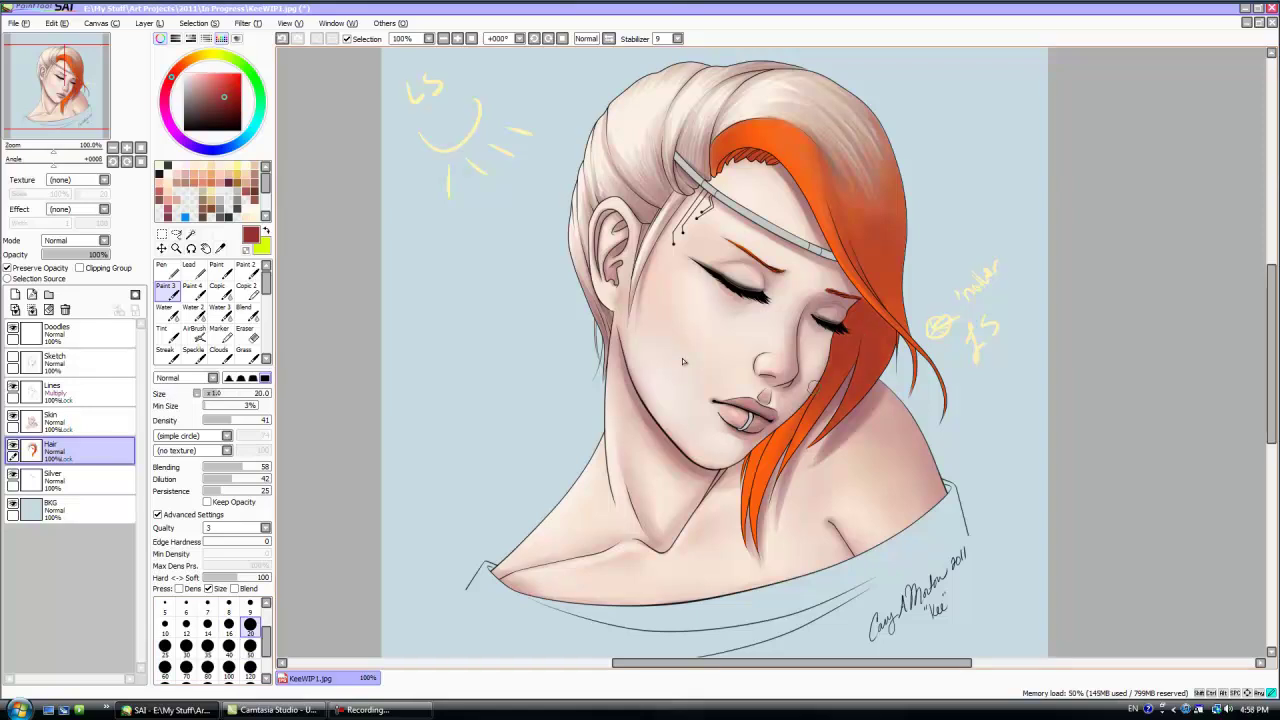
key(bracketleft)
key(bracketleft)
key(bracketleft)
key(bracketleft)
key(bracketleft)
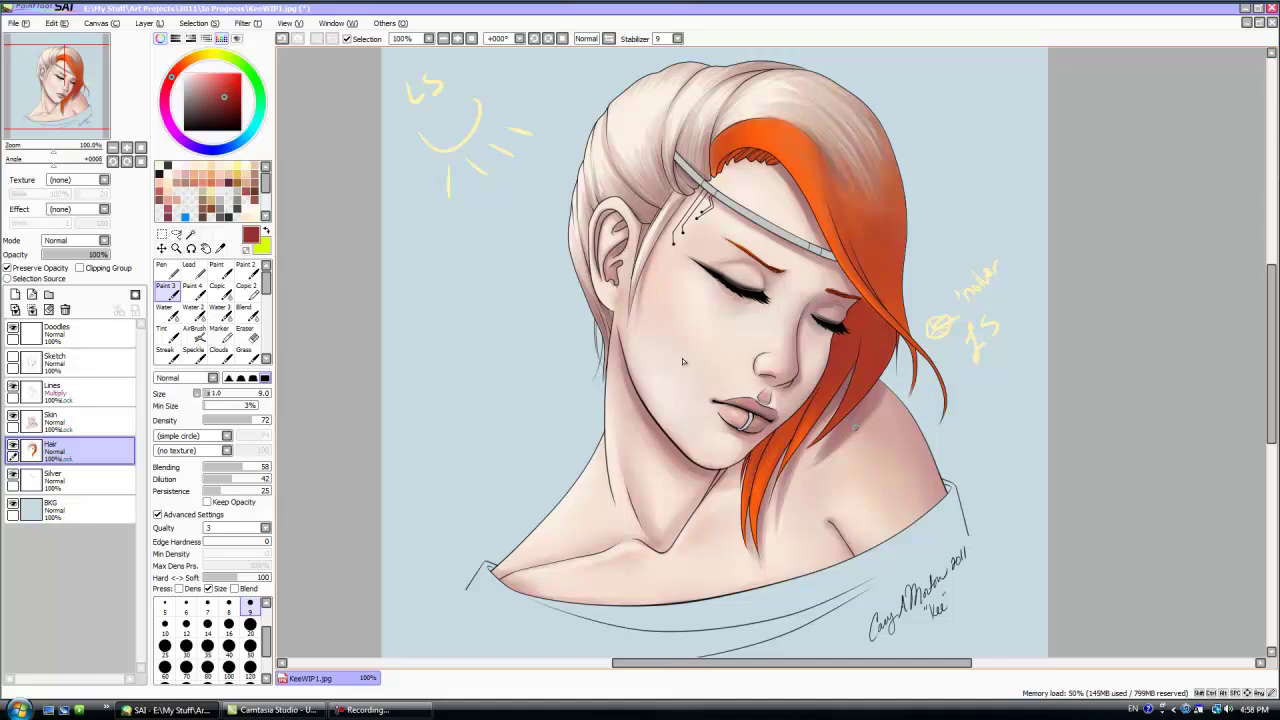
- Deepen the shadow on the hanging locks beneath the fringe with dark wine red using Paint 3 at size 20
click(229, 183)
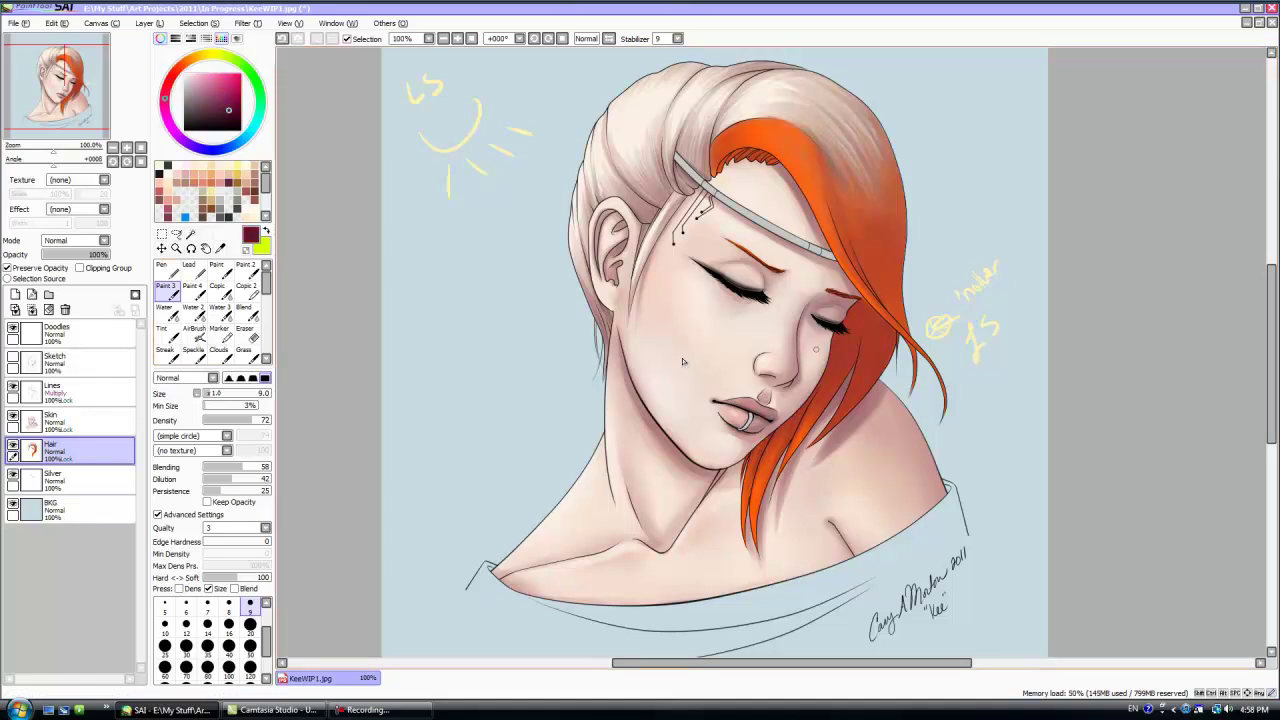
click(250, 626)
mouse_move(838, 352)
mouse_down()
mouse_move(846, 315)
mouse_move(855, 360)
mouse_move(842, 343)
mouse_move(855, 295)
mouse_move(885, 345)
mouse_move(868, 312)
mouse_move(866, 362)
mouse_move(885, 368)
mouse_move(893, 335)
mouse_up()
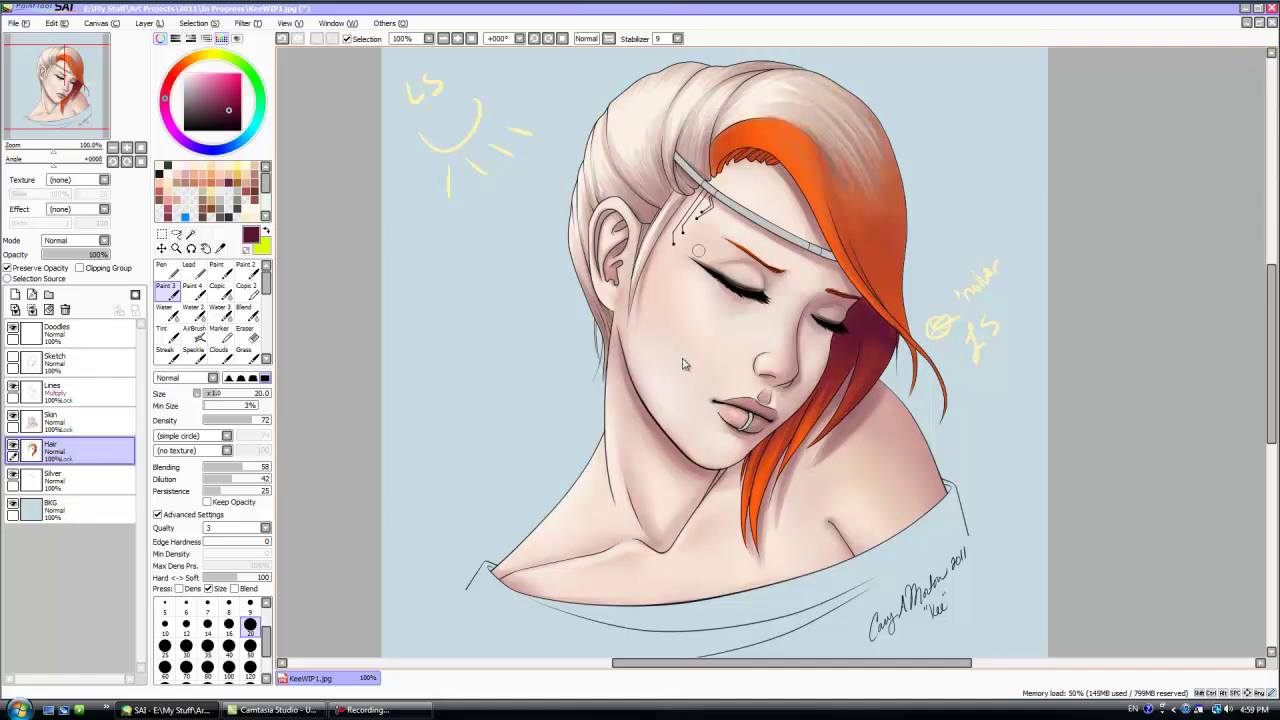
- Shade the loose flyaway strands and the tip of the fringe with dark wine red at size 20 and then 9
mouse_move(943, 416)
mouse_down()
mouse_move(828, 203)
mouse_move(857, 249)
mouse_move(904, 246)
mouse_up()
key(bracketleft)
key(bracketleft)
key(bracketleft)
key(bracketleft)
key(bracketleft)
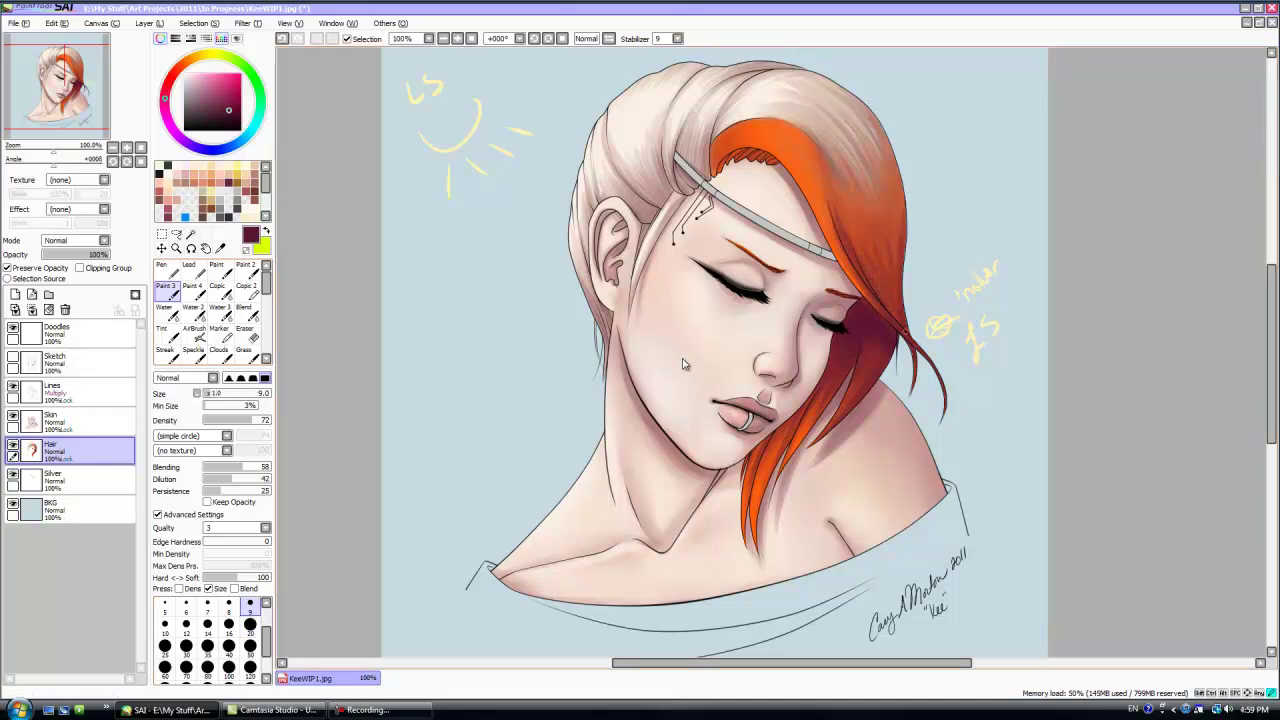
mouse_move(906, 332)
mouse_down()
mouse_move(886, 244)
mouse_move(897, 262)
mouse_up()
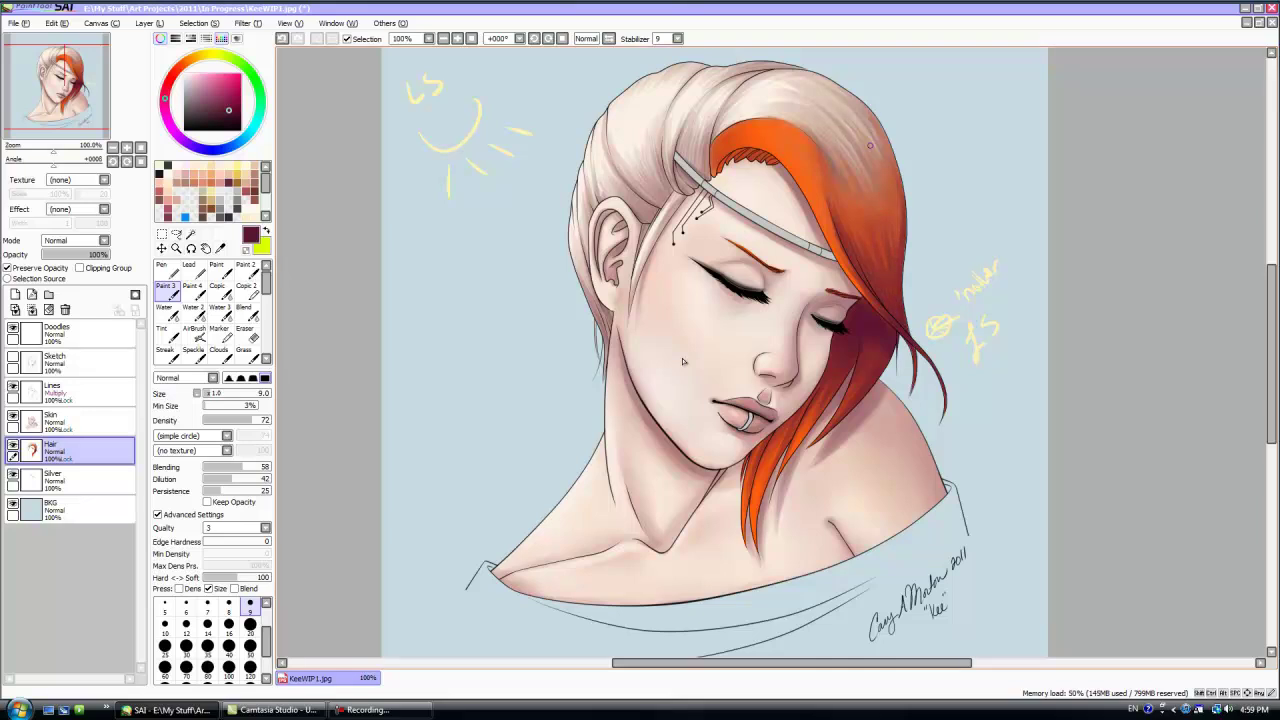
- Darken the short roots along the forehead under the orange fringe with dark wine red at size 9
drag(761, 62, 754, 640)
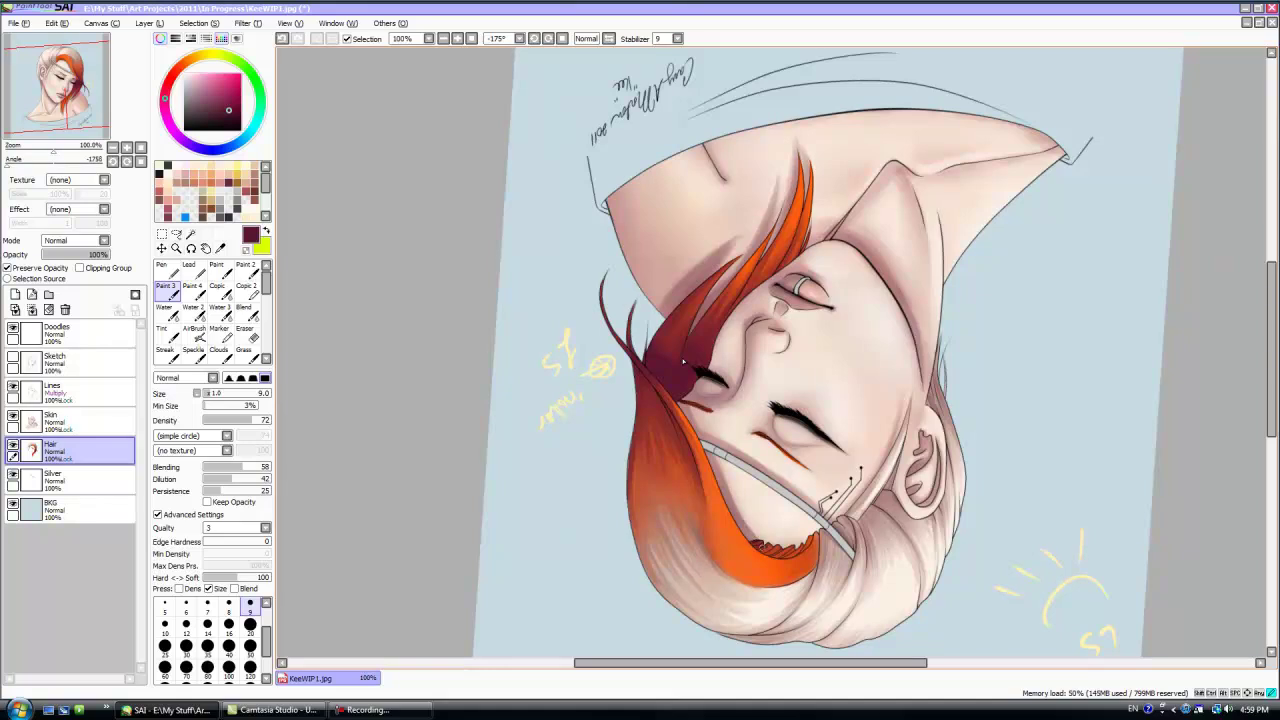
drag(767, 547, 795, 554)
drag(799, 550, 818, 532)
key(Delete)
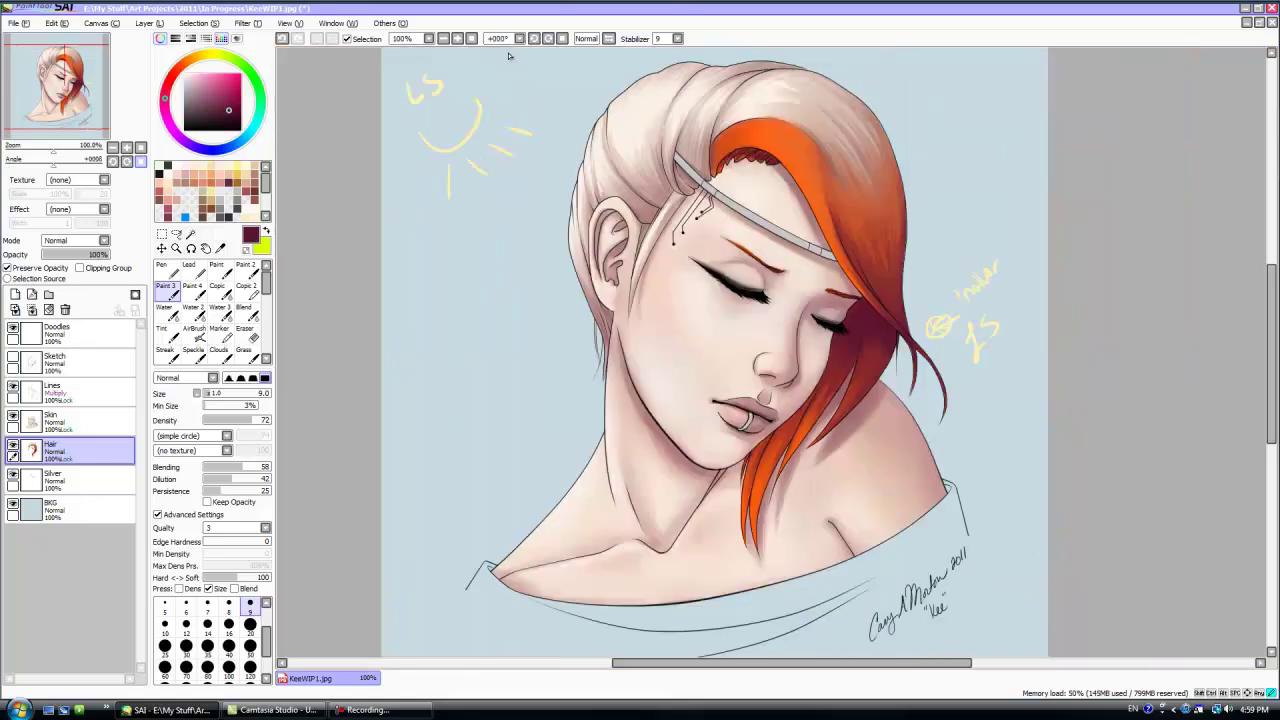
- Draw fine dark strands through the orange hair at size 5, and deepen its darkest shadows with dark purple at size 8
key(bracketleft)
key(bracketleft)
key(bracketleft)
key(bracketleft)
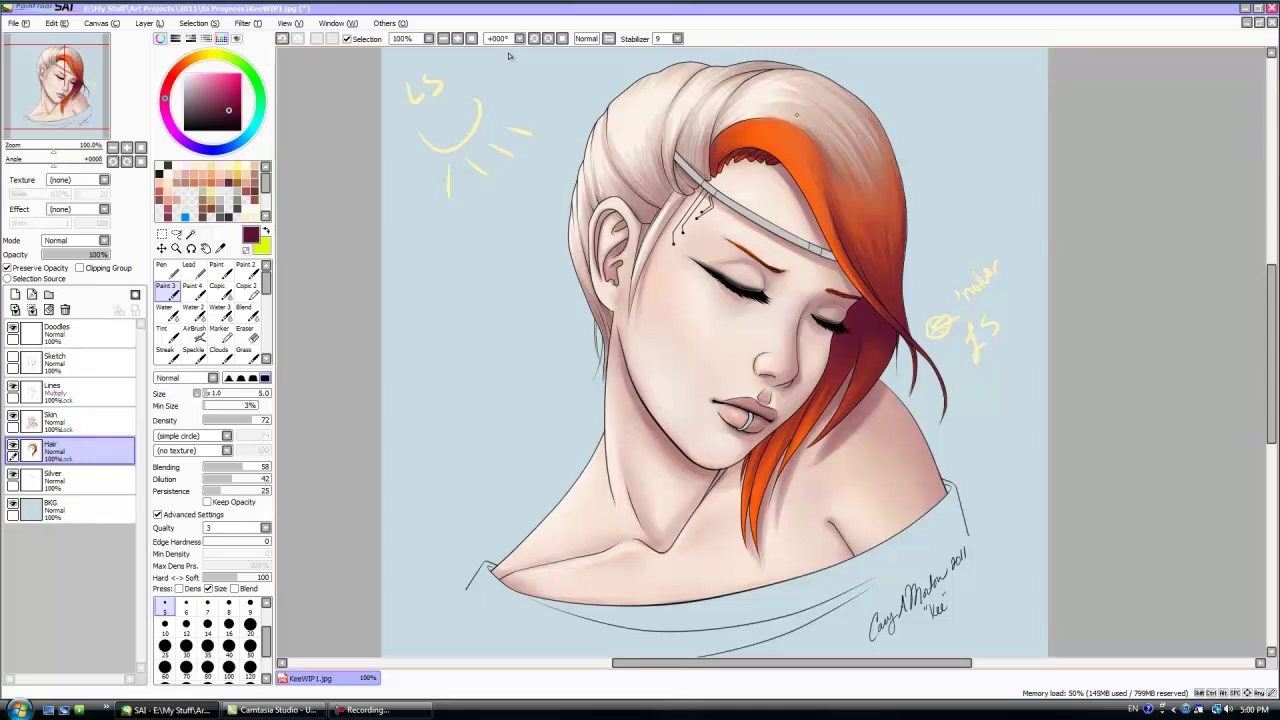
click(229, 122)
click(167, 119)
click(229, 606)
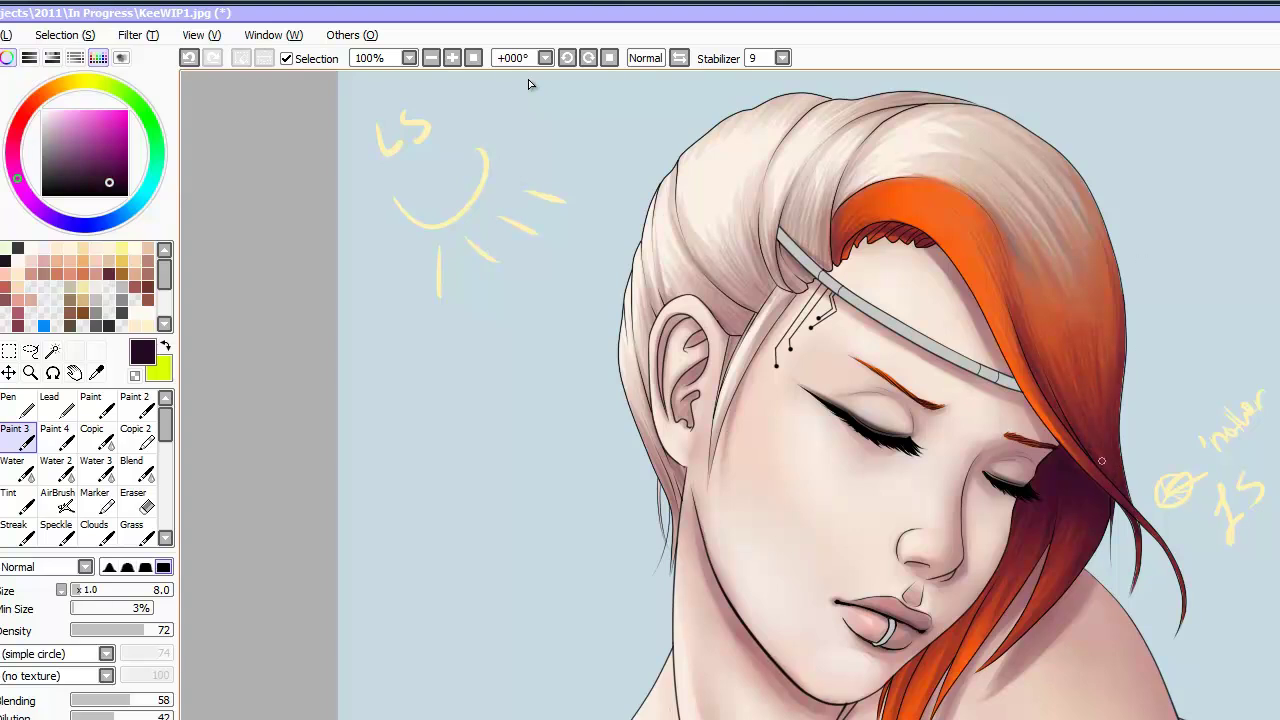
- Highlight the orange band of the fringe with light orange strands using Paint 3 at size 9
mouse_move(886, 225)
mouse_down()
mouse_move(760, 715)
mouse_move(629, 610)
mouse_up()
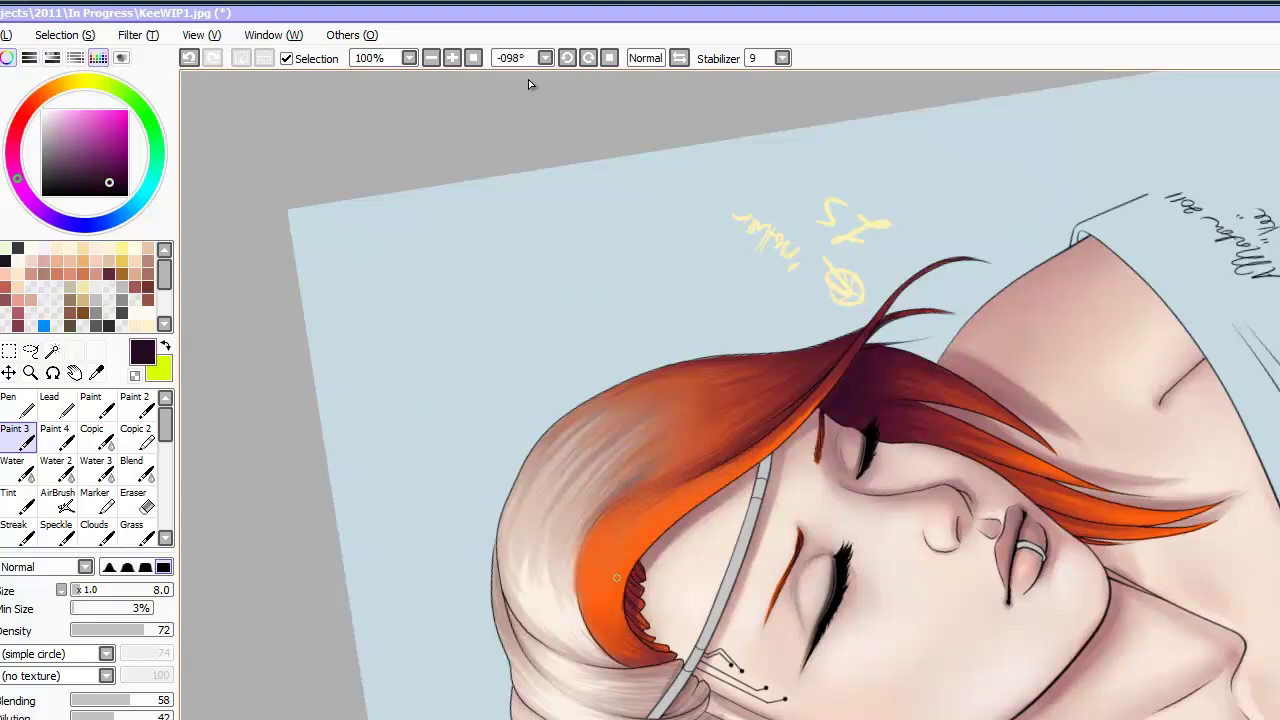
drag(164, 275, 164, 300)
click(5, 312)
click(52, 89)
click(99, 110)
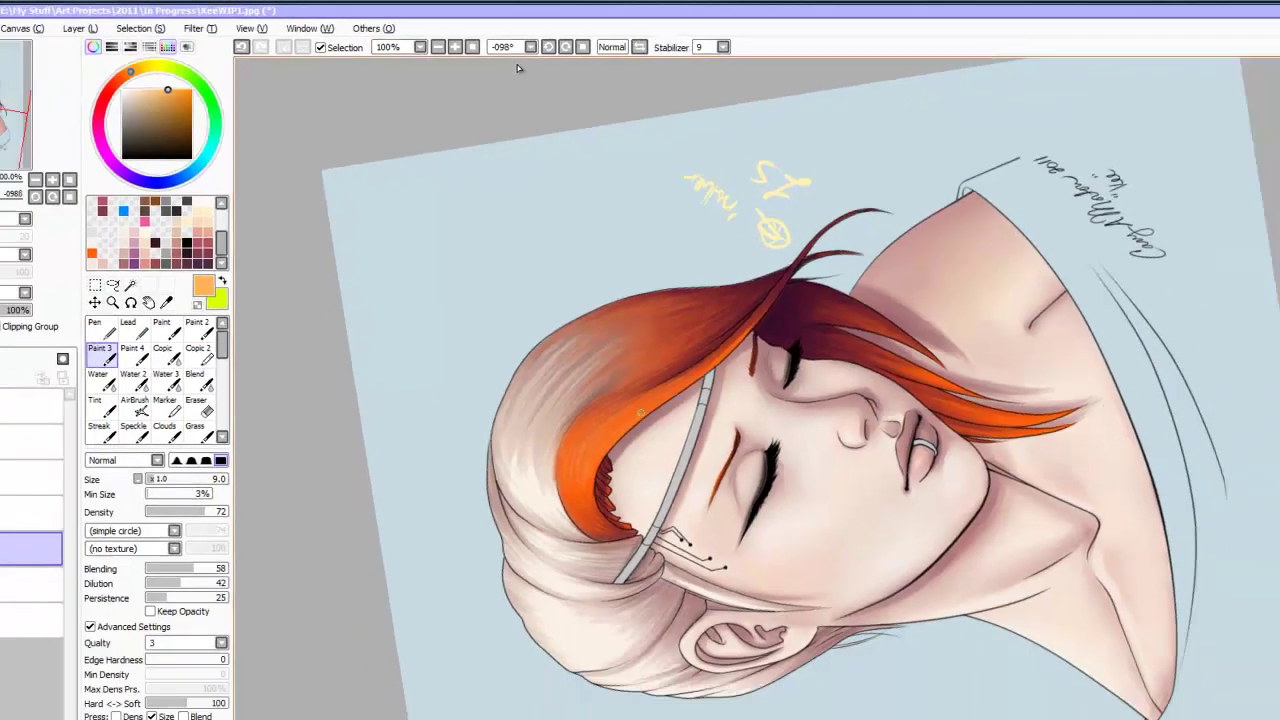
key(Home)
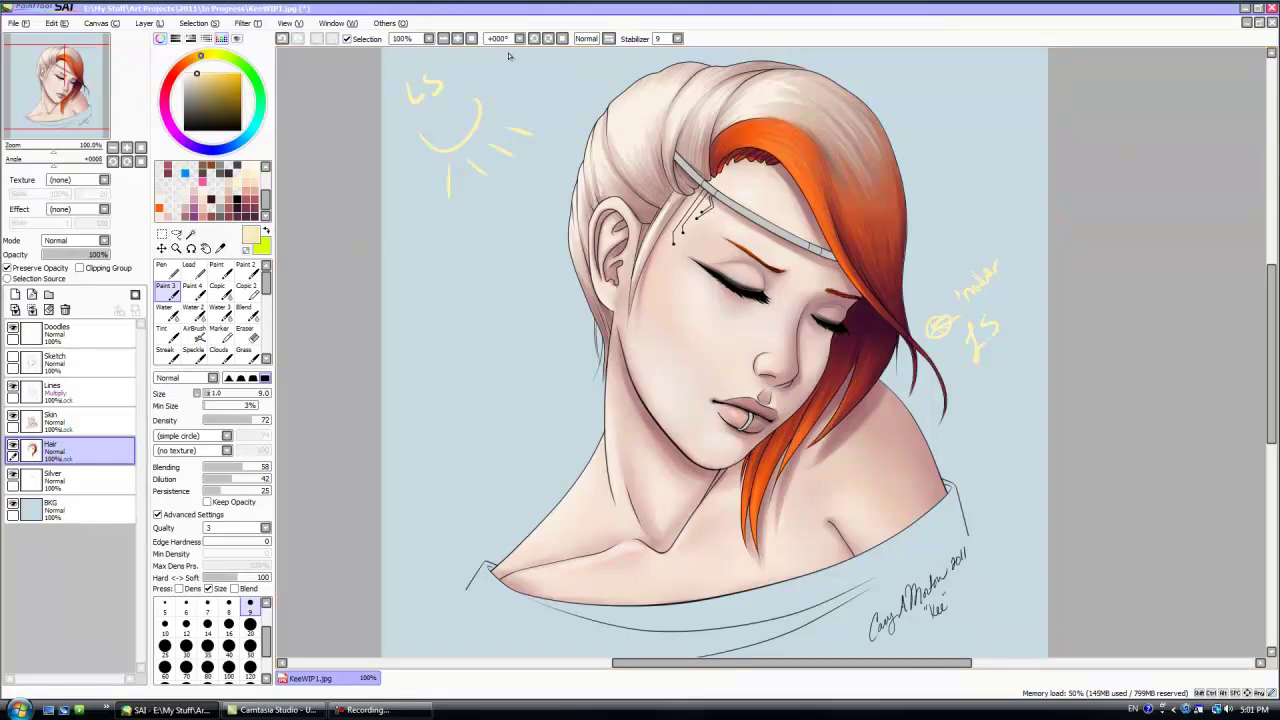
- Add fine pale cream highlights to the orange hair using Paint 3 at size 5
key(alt+space)
key([)
key([)
key([)
key([)
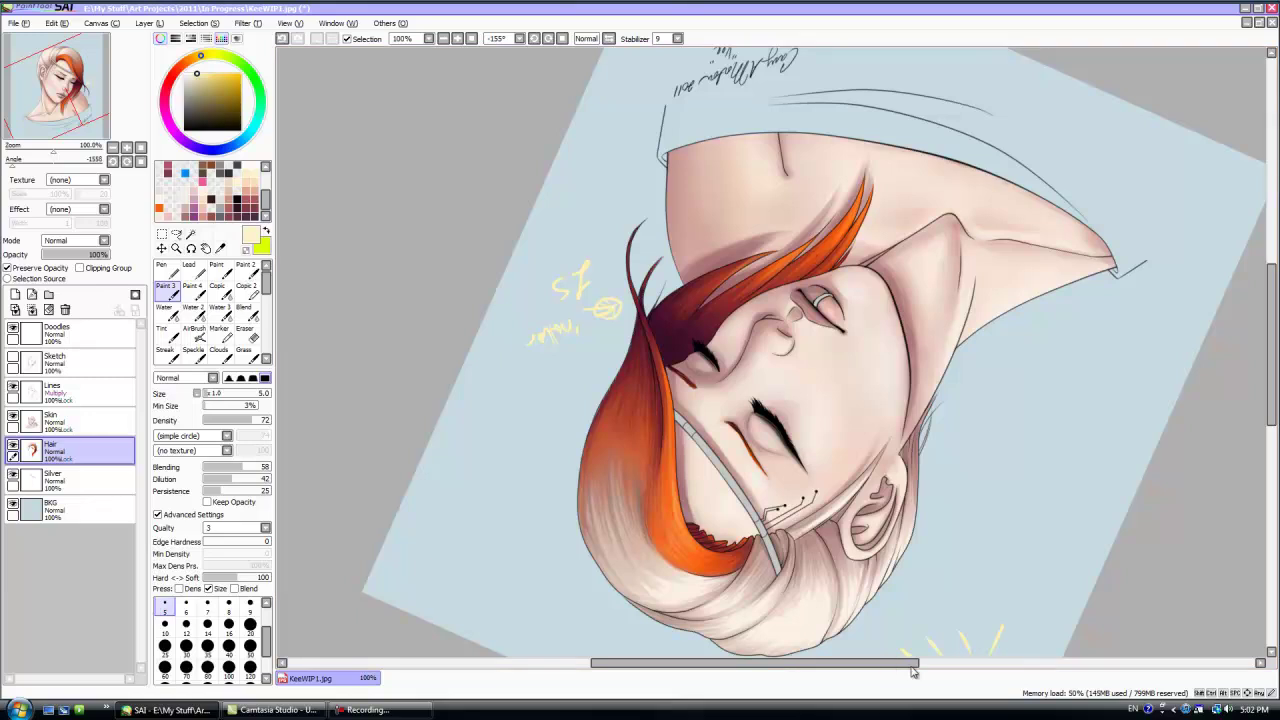
click(140, 159)
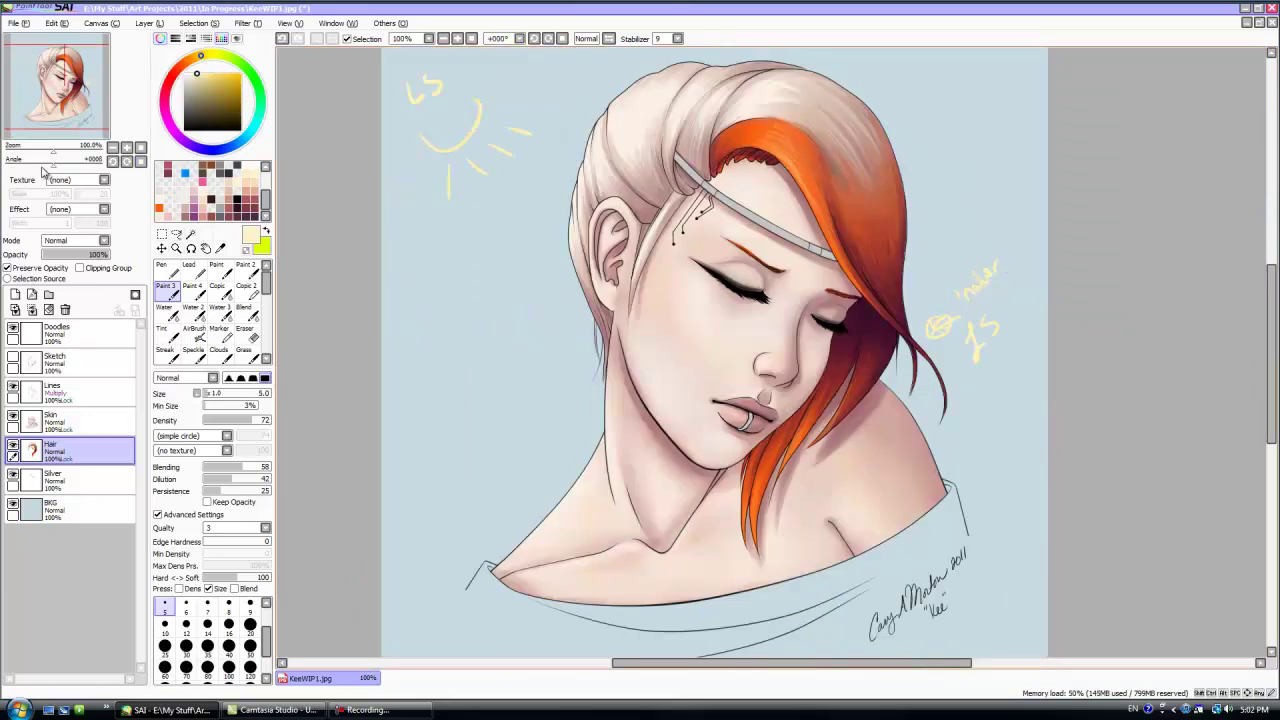
- Add fine pale beige highlight strands to the blonde hair with sampled colours at size 5, with density 76
alt+click(768, 514)
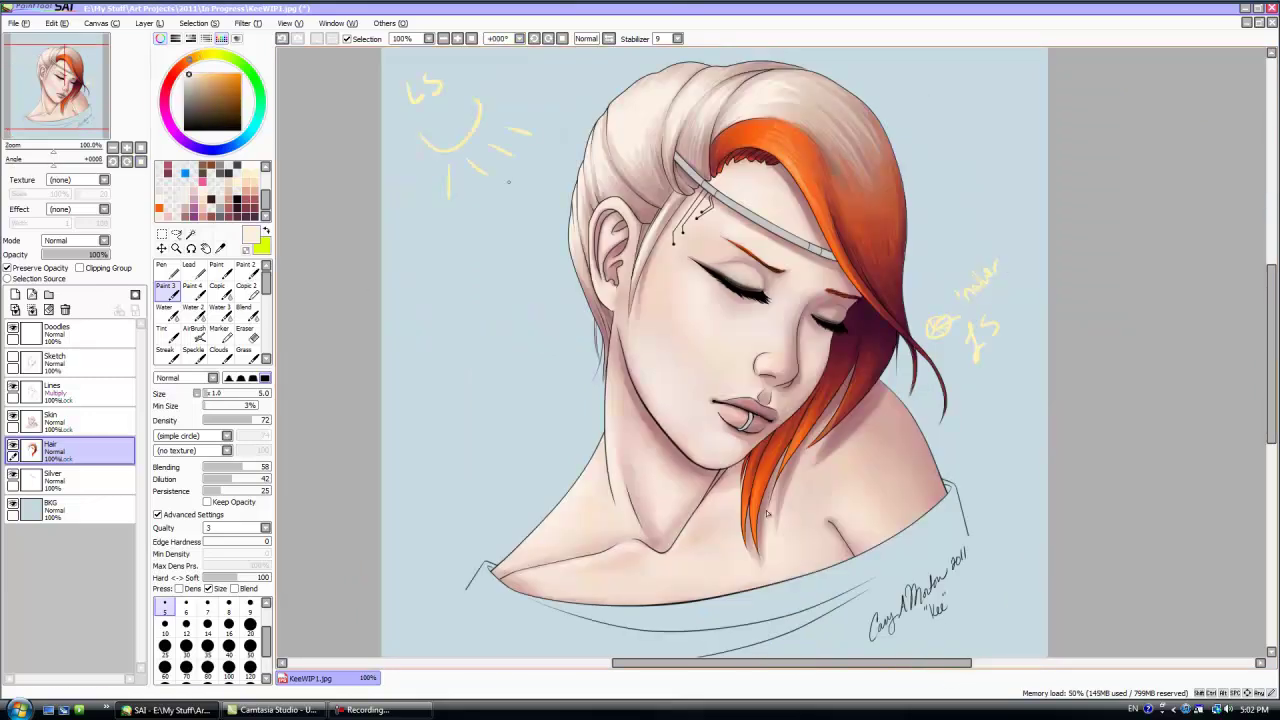
alt+click(765, 532)
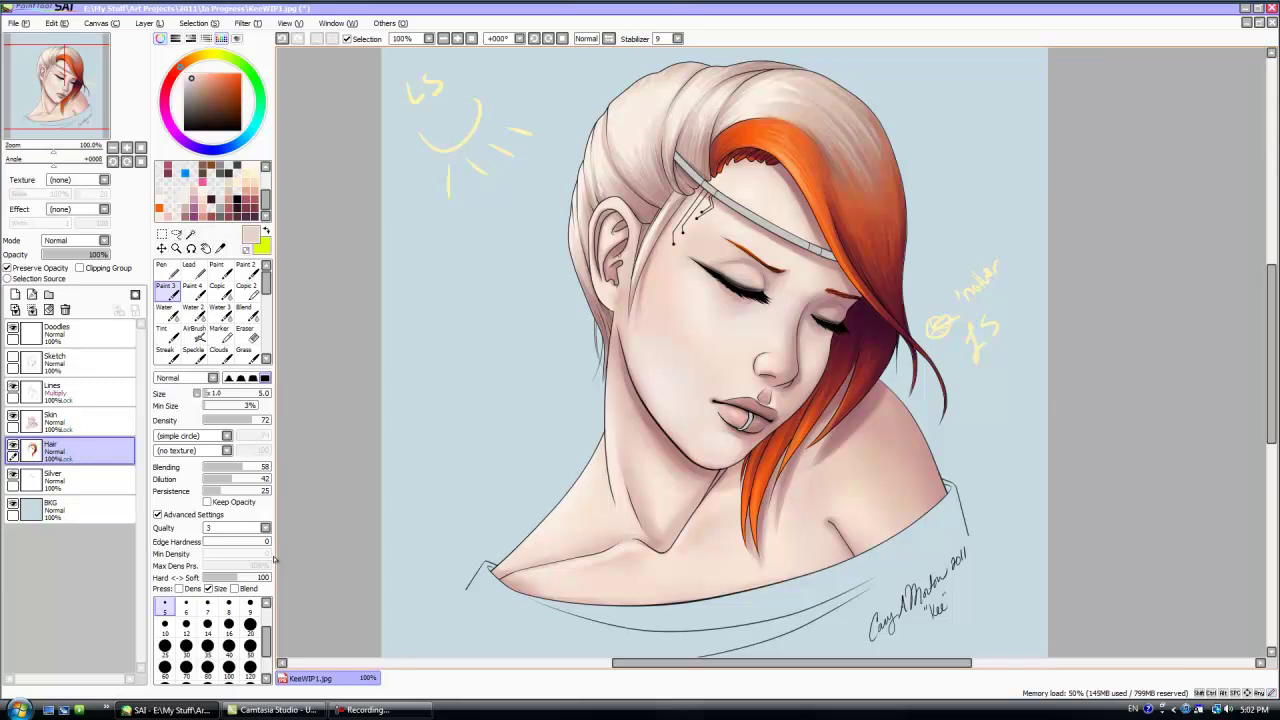
key(alt+space)
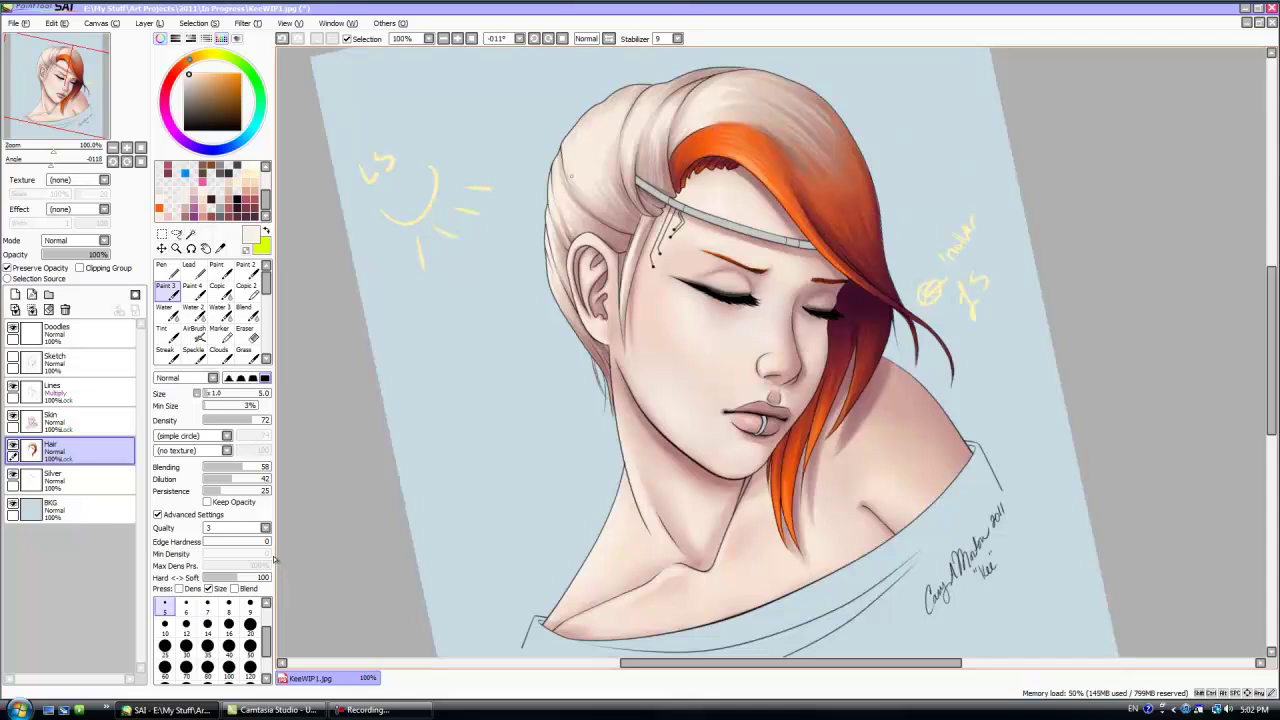
key(Delete)
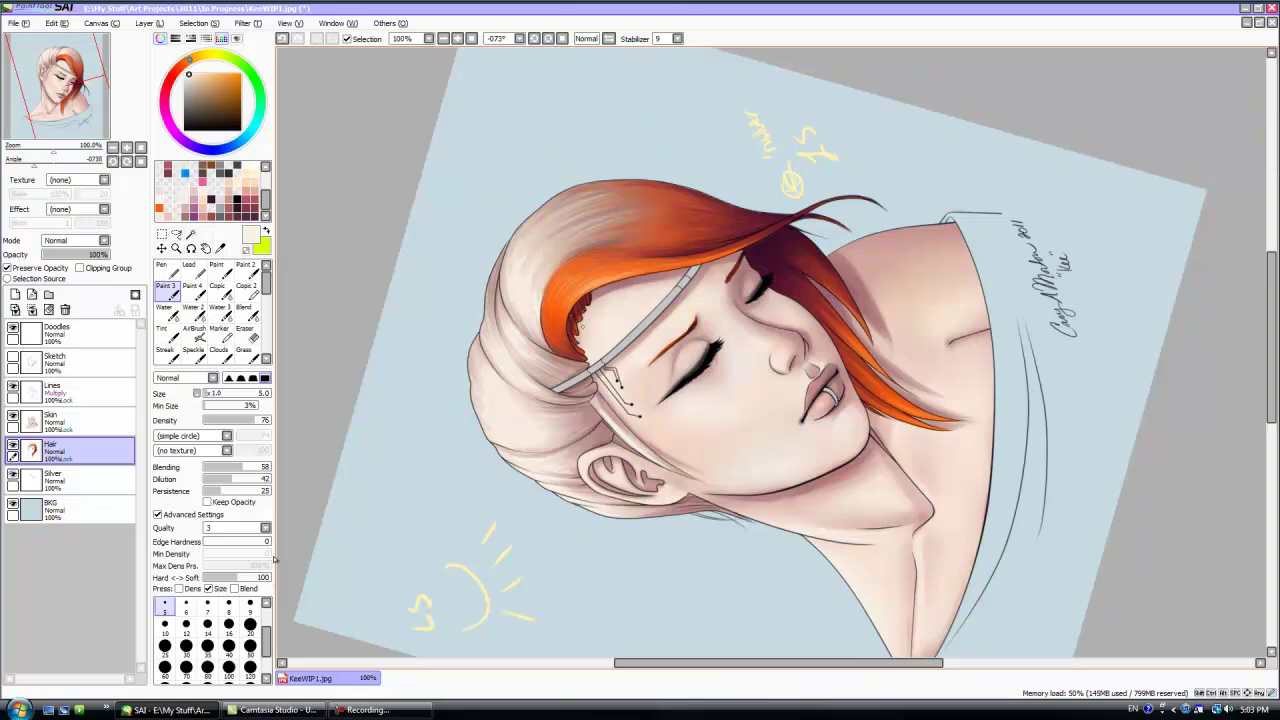
key(Home)
scroll(958, 489, up, 1)
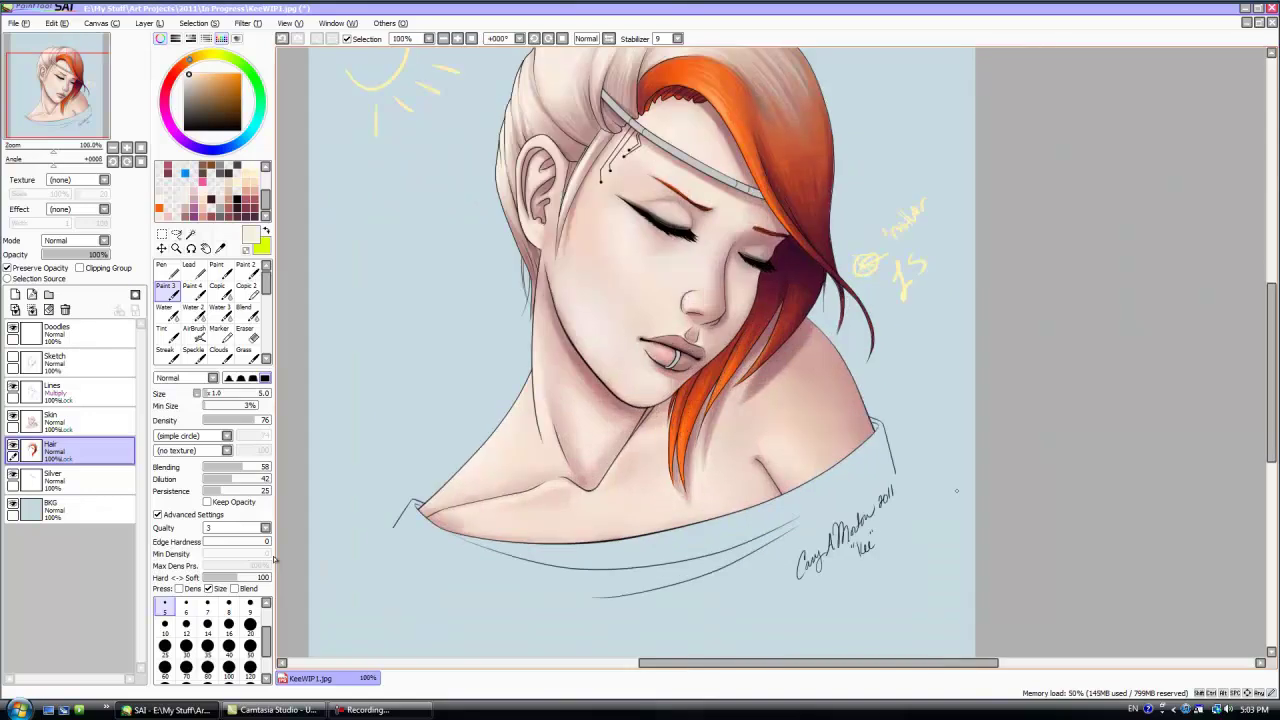
drag(1271, 390, 1271, 366)
- Mask the lips on the Skin layer with the Select brush at size 20, and hide the selection overlay
drag(266, 283, 266, 300)
click(220, 306)
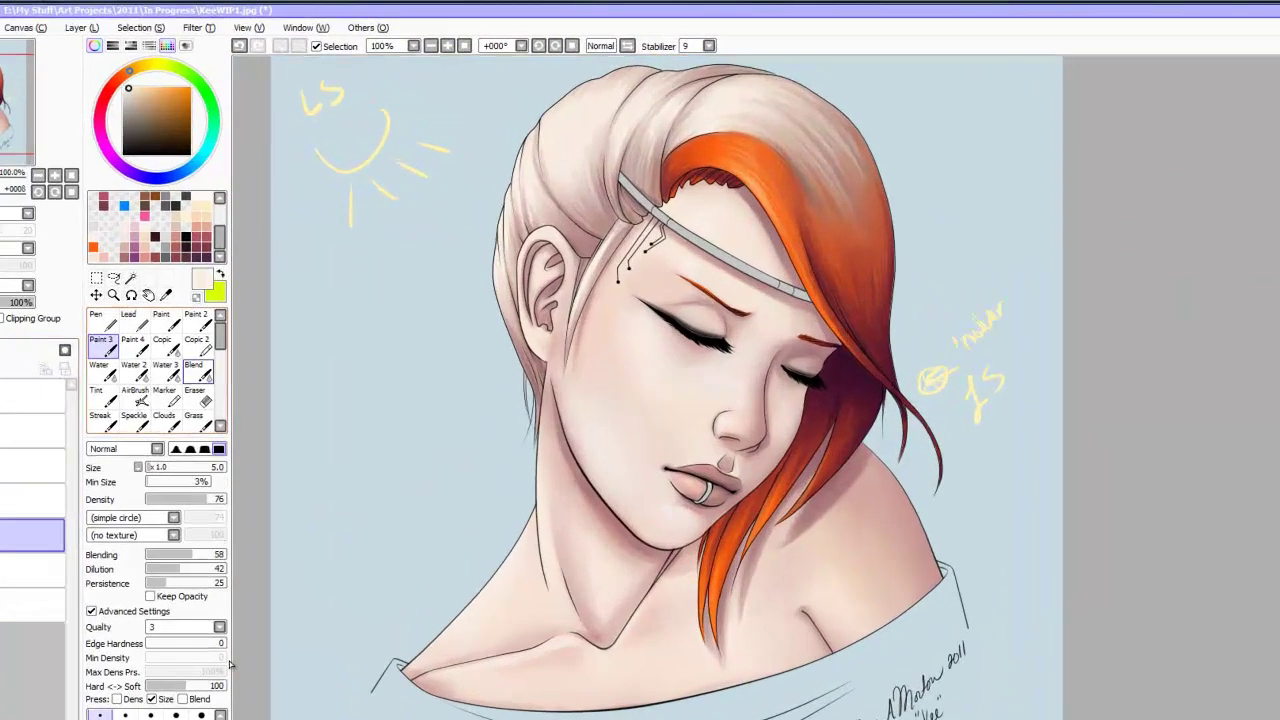
key(bracketright)
key(bracketright)
key(bracketright)
key(bracketright)
key(bracketright)
mouse_move(733, 609)
mouse_down()
mouse_move(743, 619)
mouse_move(752, 596)
mouse_move(792, 612)
mouse_move(770, 628)
mouse_move(748, 612)
mouse_up()
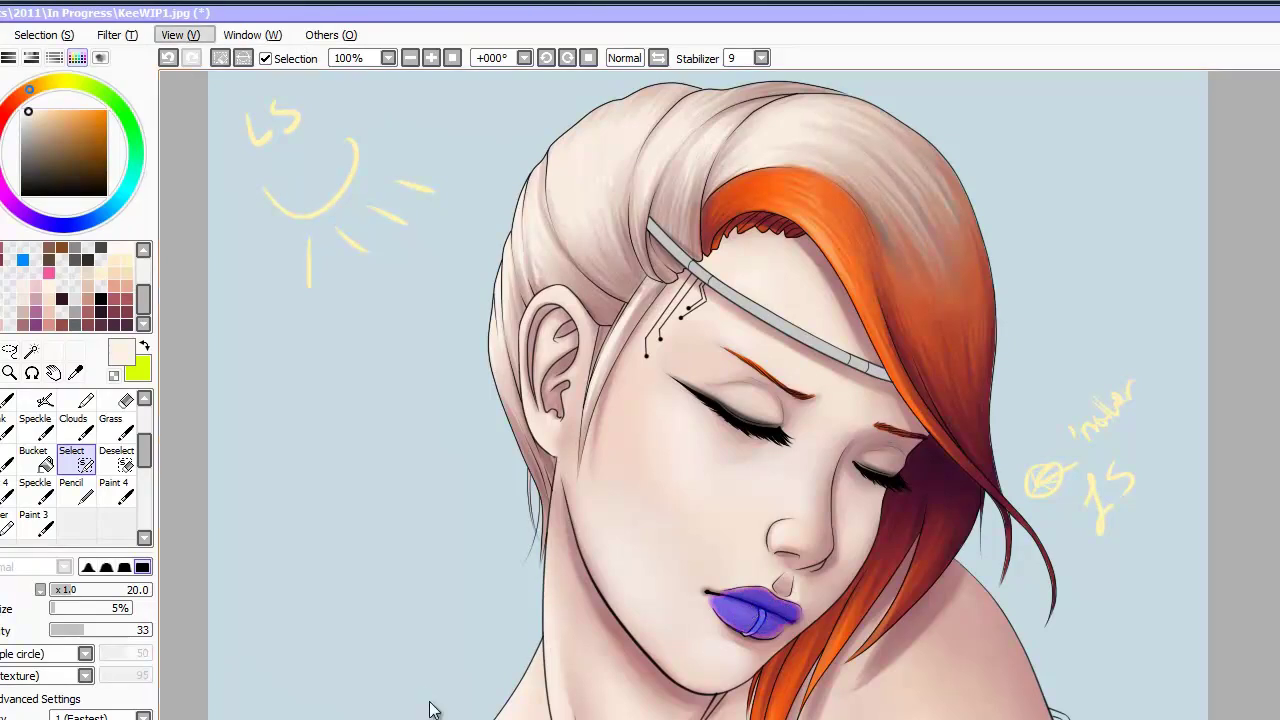
click(266, 58)
- Adjust the selected lips with Hue and Saturation, setting saturation to +23 and luminescence to -8
click(117, 35)
click(160, 54)
drag(266, 574, 338, 574)
click(312, 642)
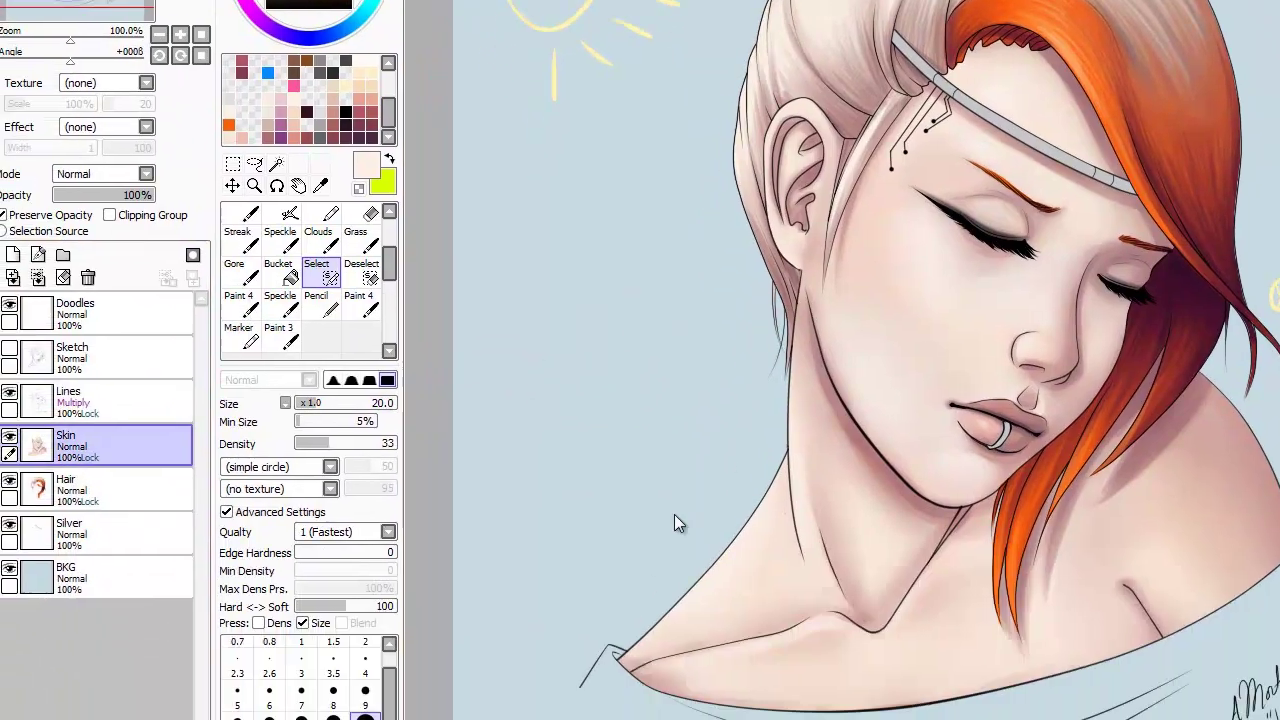
mouse_move(521, 387)
mouse_down()
mouse_move(503, 387)
mouse_move(570, 357)
mouse_up()
key(Tab)
key(Tab)
key(Left)
key(Left)
key(Left)
key(Left)
key(Left)
key(Tab)
key(Tab)
key(Left)
key(Left)
key(Left)
key(Left)
key(Left)
key(Left)
key(Left)
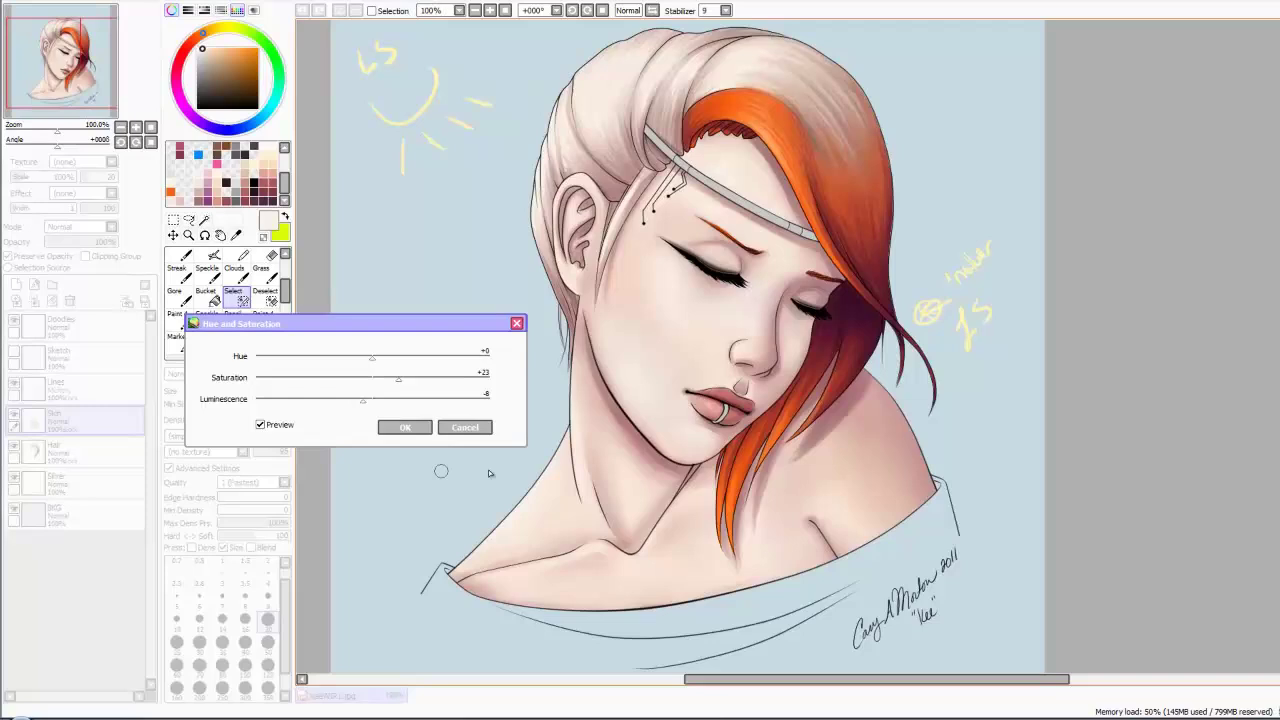
key(Return)
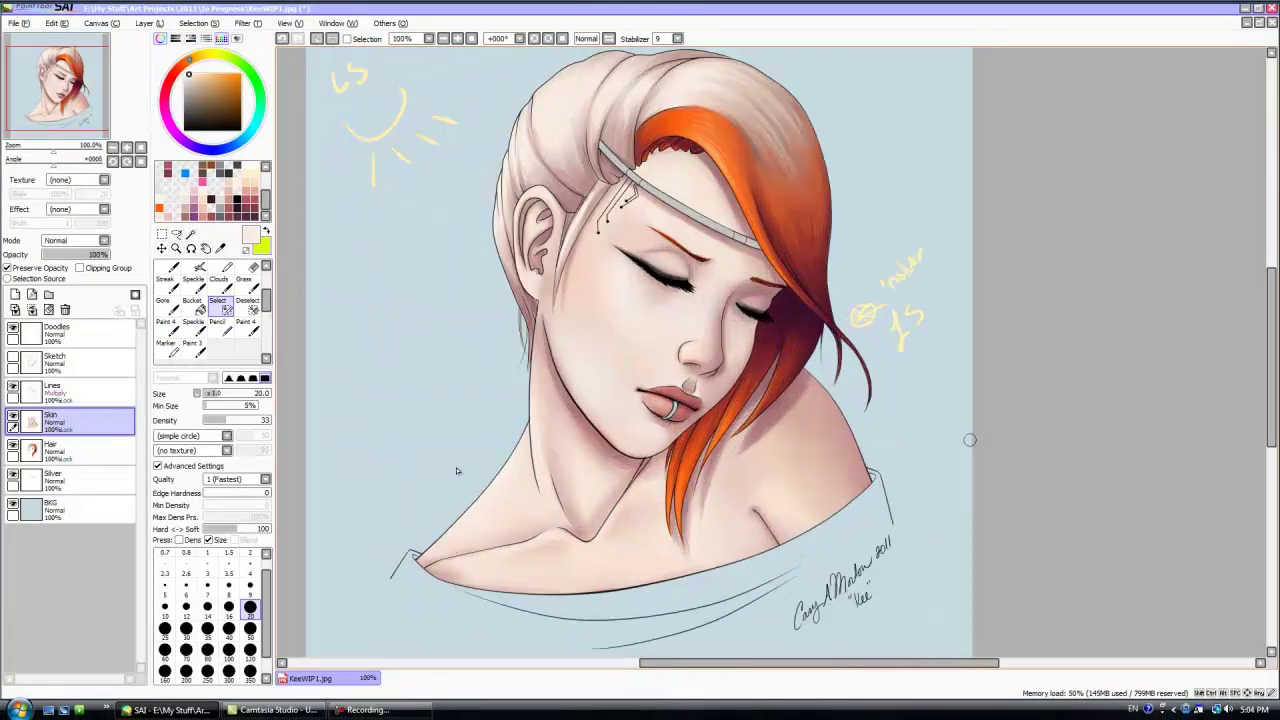
- Check the whole portrait with the Lines layer hidden and shown, and with the Sketch layer toggled
scroll(970, 440, down, 1)
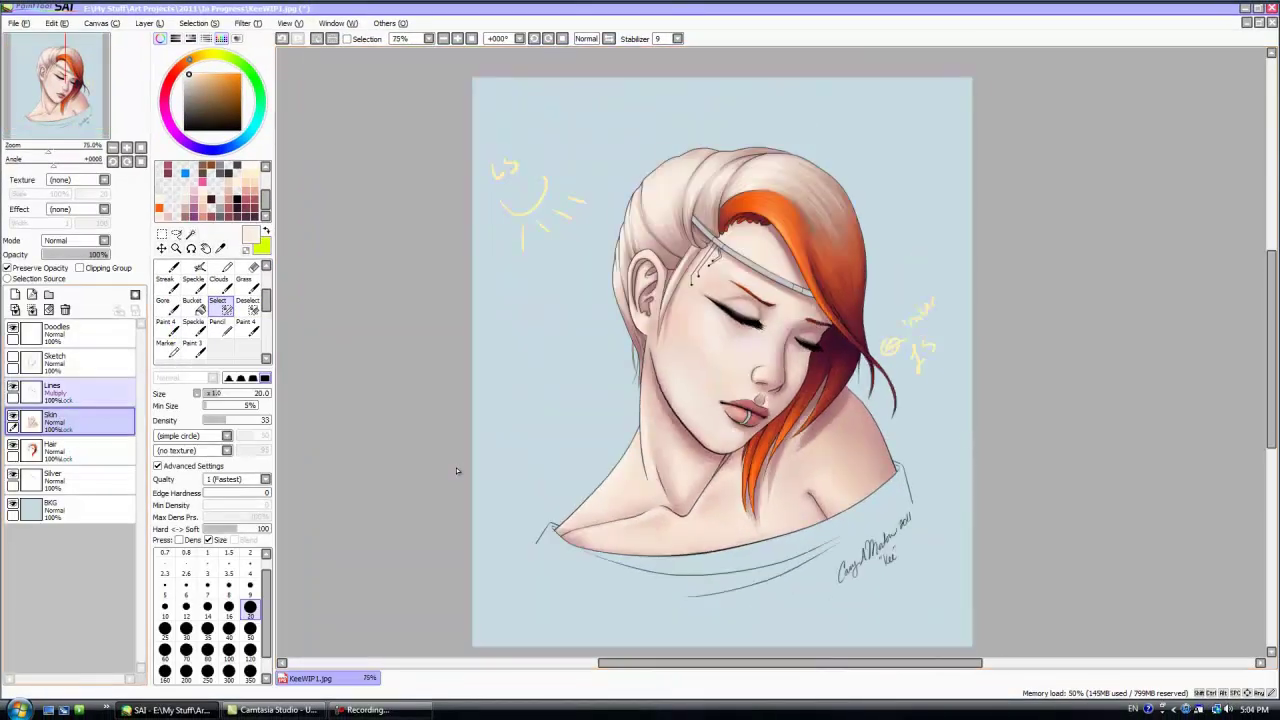
click(13, 386)
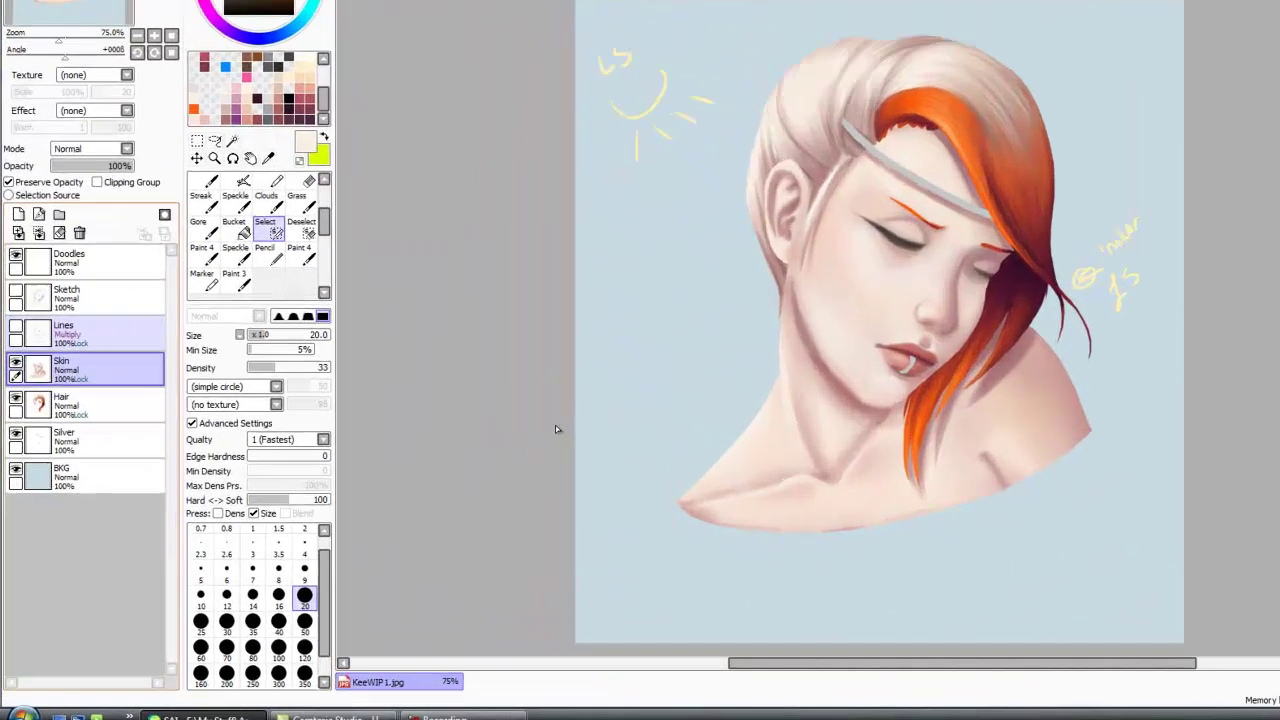
click(15, 327)
click(15, 290)
click(15, 290)
drag(1130, 663, 1170, 663)
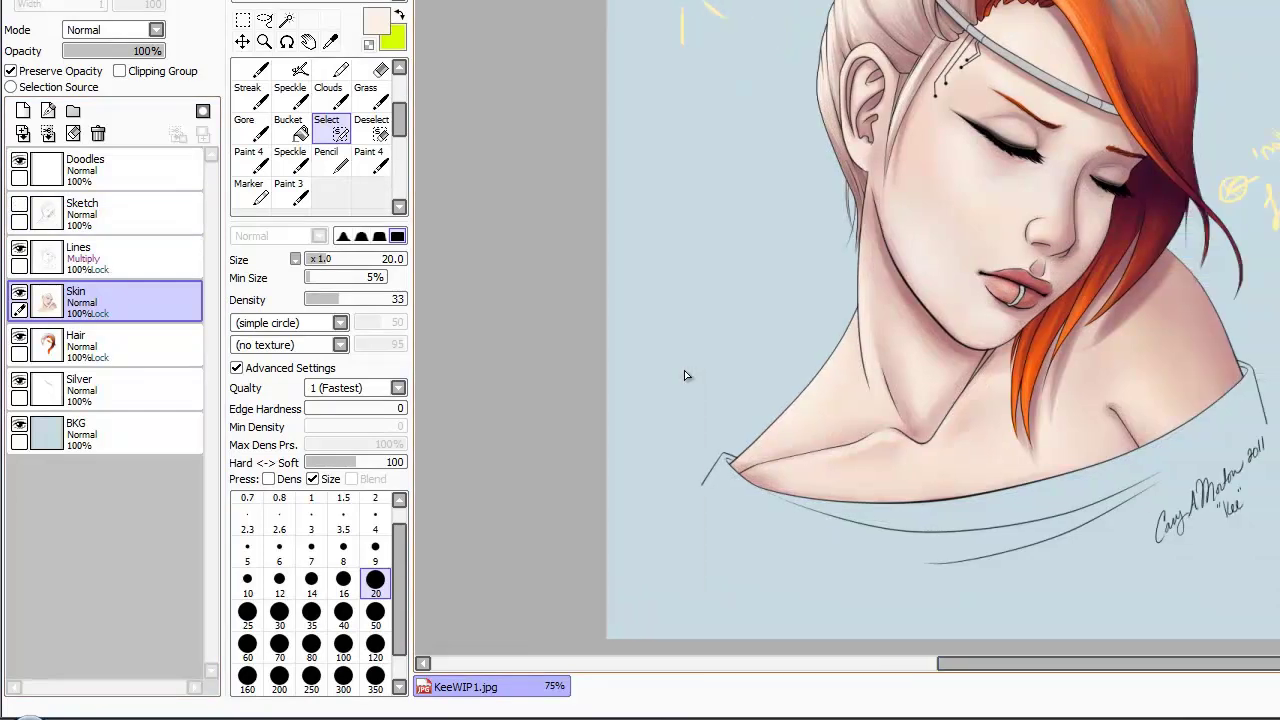
- Clear the lip selection and paint fine orange strands into the blonde part of the fringe on the Hair layer using Paint 3 at sizes 9 and 5
drag(1275, 250, 1275, 284)
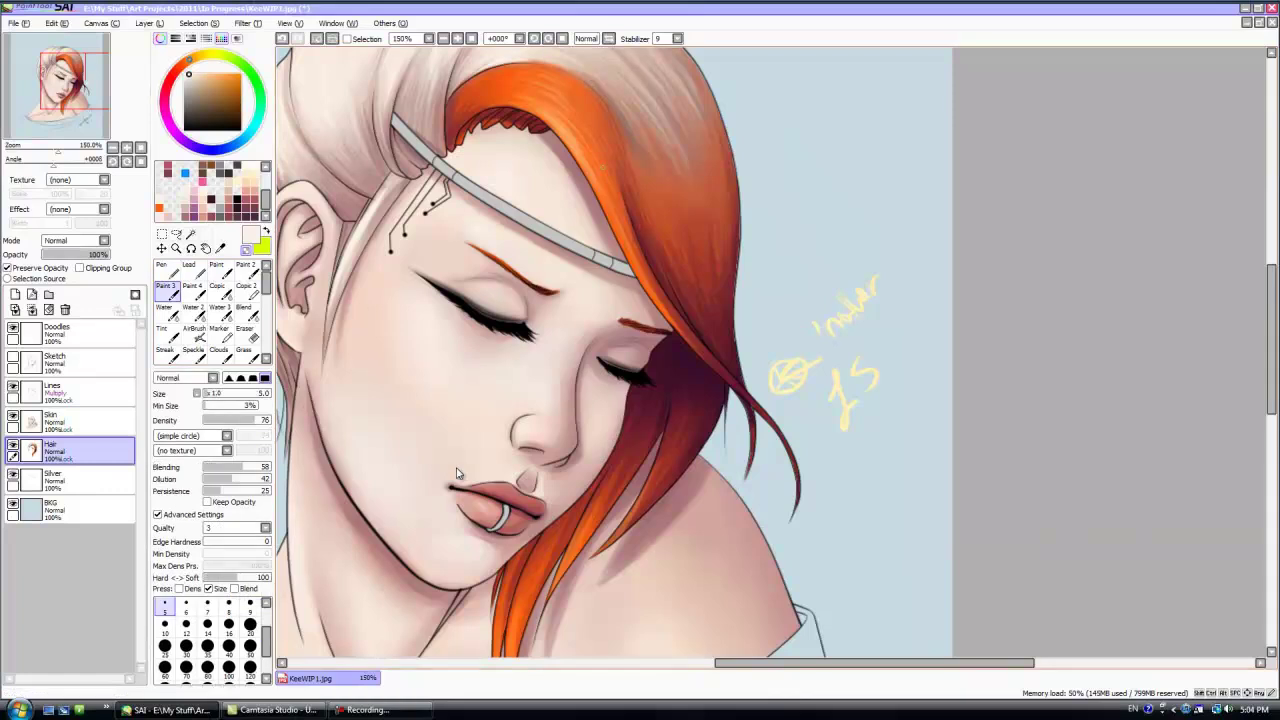
click(159, 208)
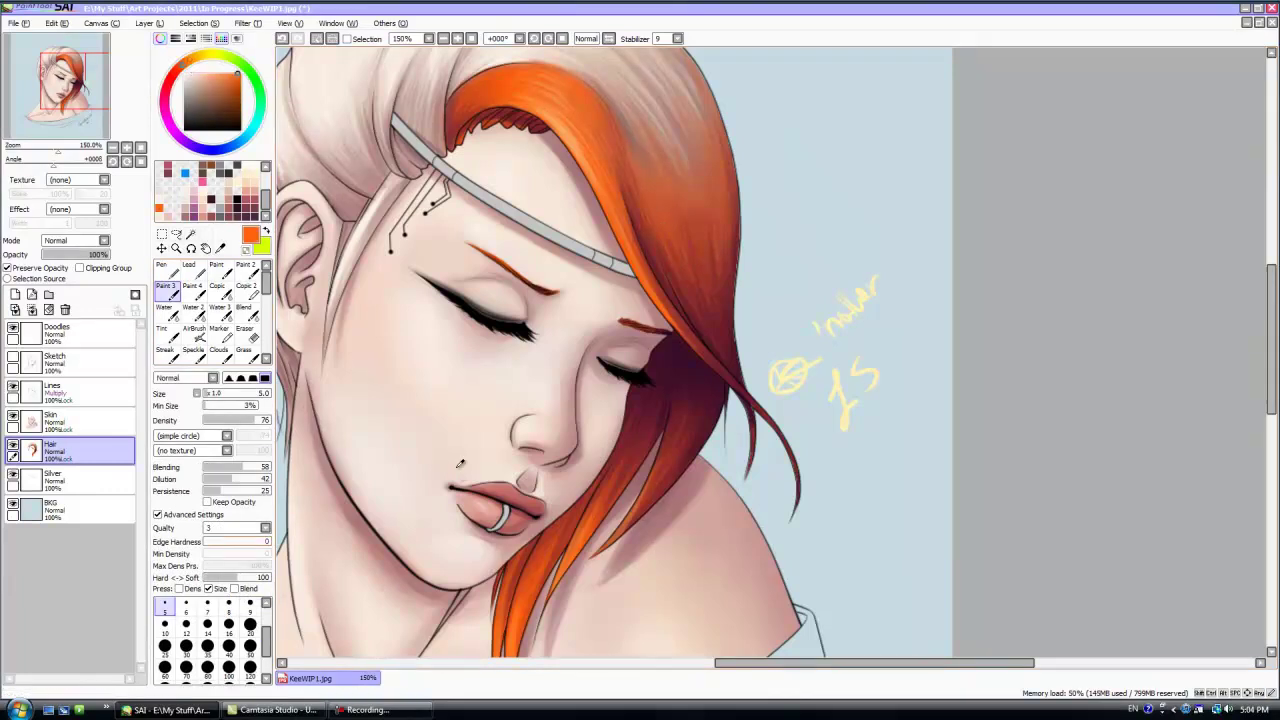
click(250, 606)
key(ctrl+d)
key(bracketleft)
key(bracketleft)
key(bracketleft)
key(bracketleft)
right_click(516, 46)
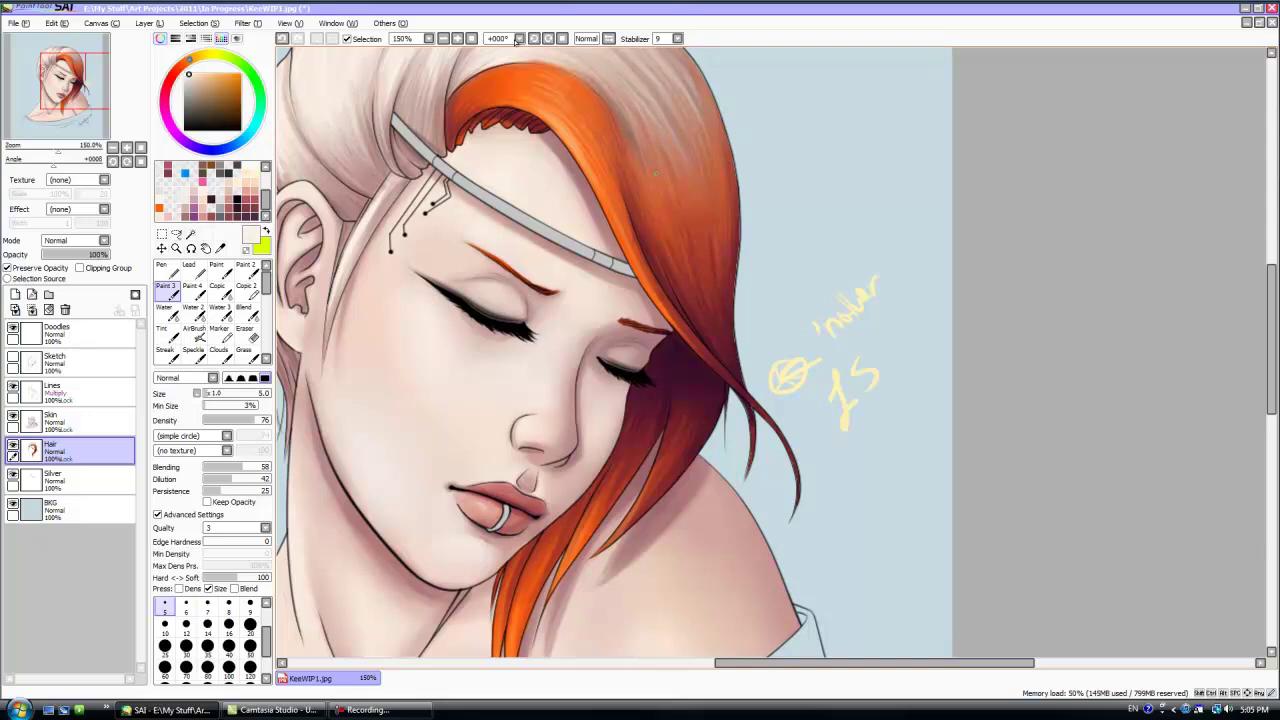
- Fill the headband and lip ring on the Silver layer with golden tan, using the Pen at size 50 with opacity preserved
scroll(744, 190, down, 2)
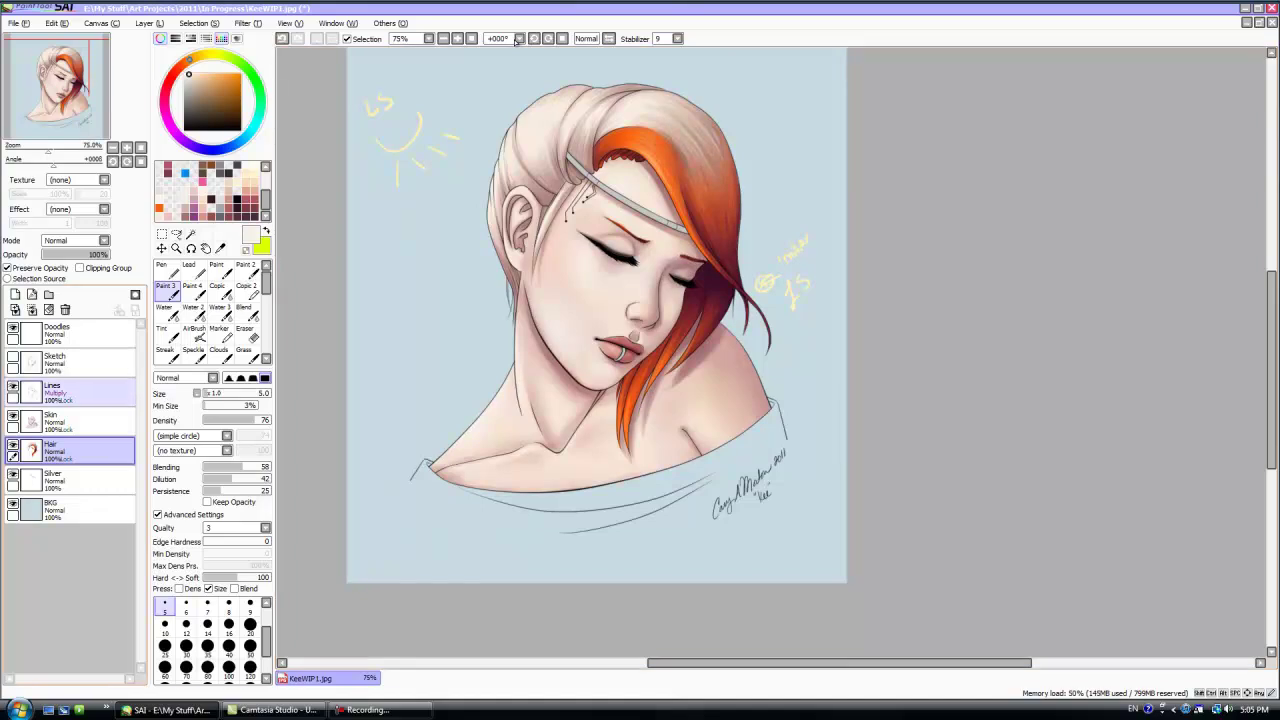
click(518, 38)
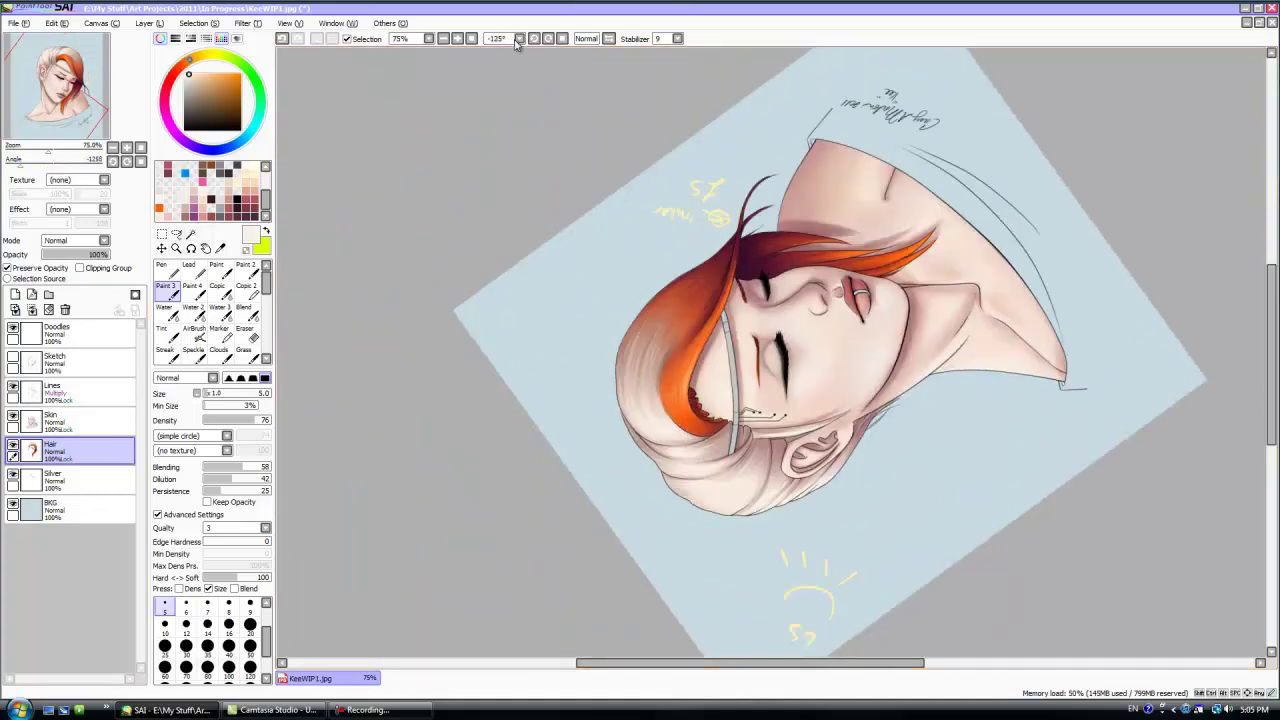
key(plus)
alt+click(587, 244)
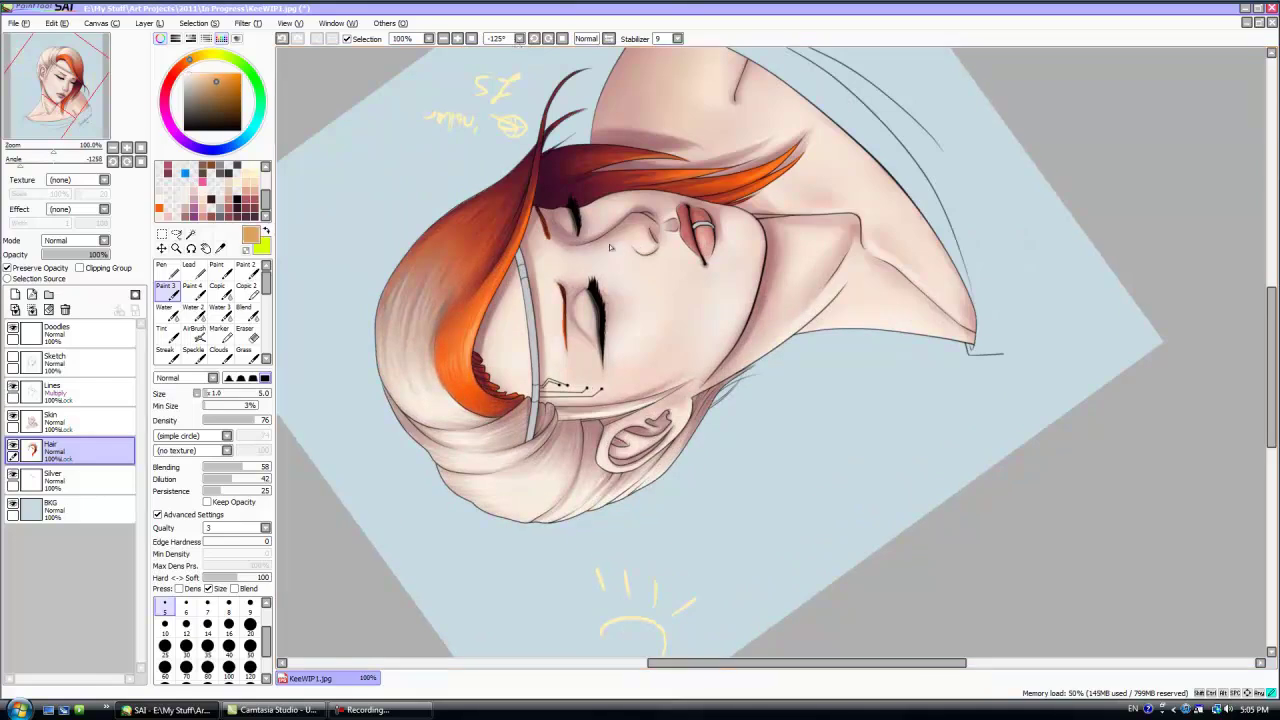
click(167, 271)
click(85, 480)
click(8, 268)
click(250, 608)
drag(530, 262, 528, 432)
drag(722, 236, 712, 240)
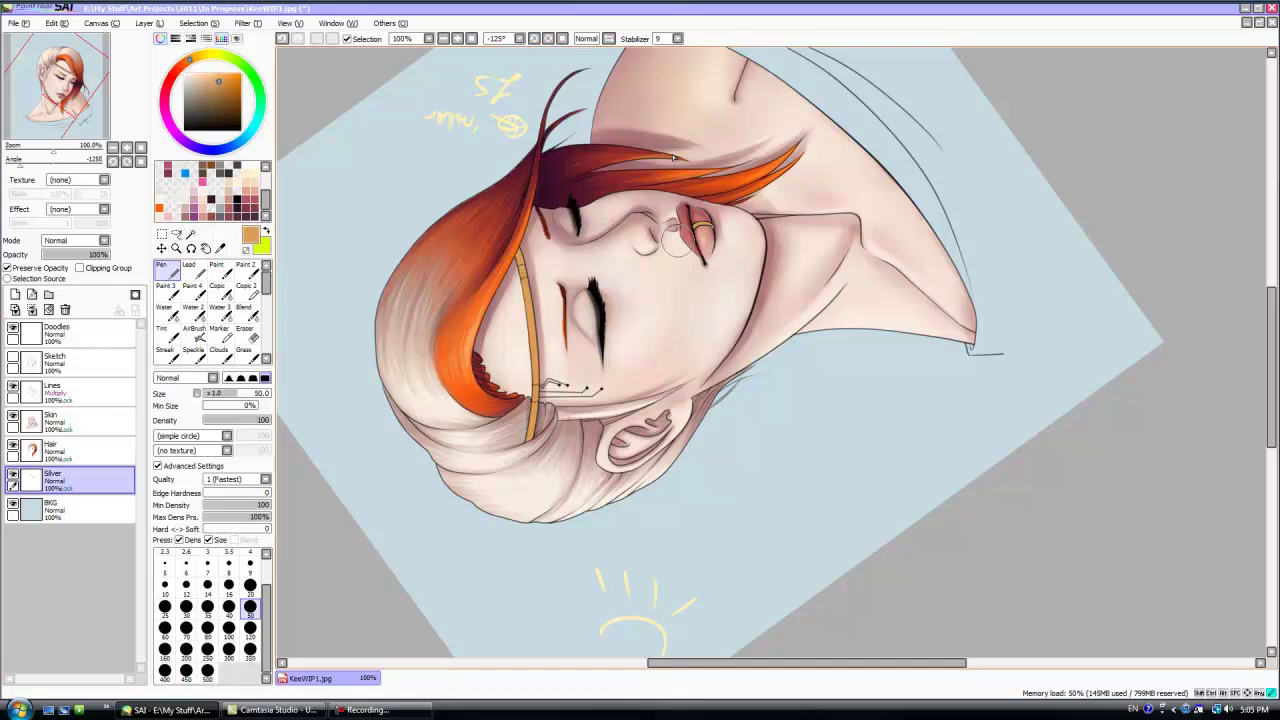
- Shade along the golden headband in reddish brown with Paint 3 at size 9
alt+click(530, 224)
click(167, 291)
click(186, 627)
click(250, 605)
drag(524, 258, 535, 440)
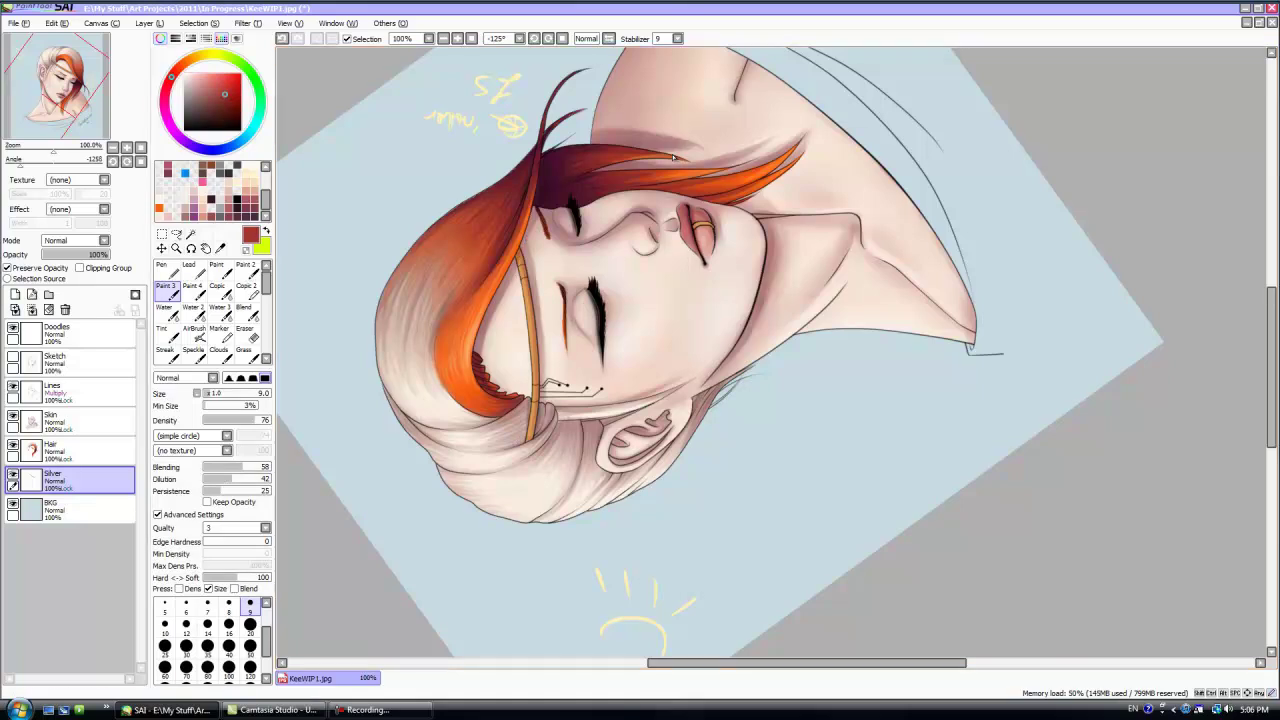
key(Home)
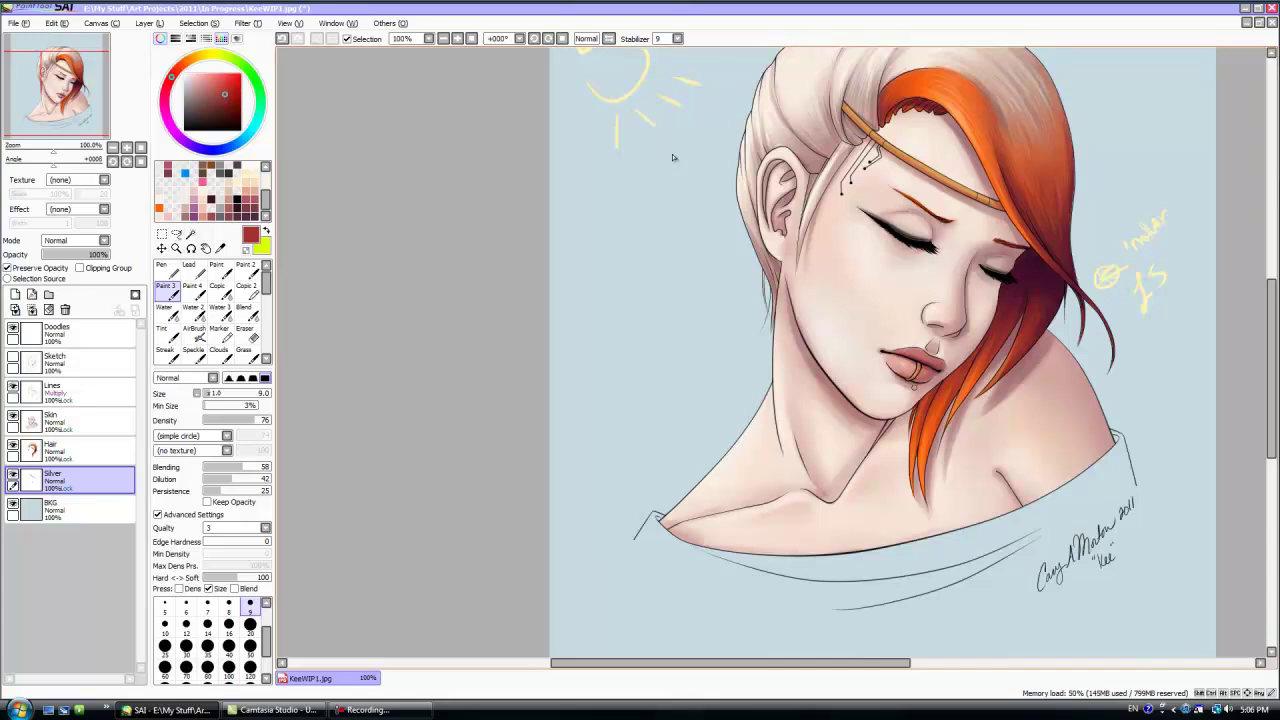
- Deepen the headband's shadows with dark maroon strokes along its length using Paint 3 at size 9
right_click(1030, 268)
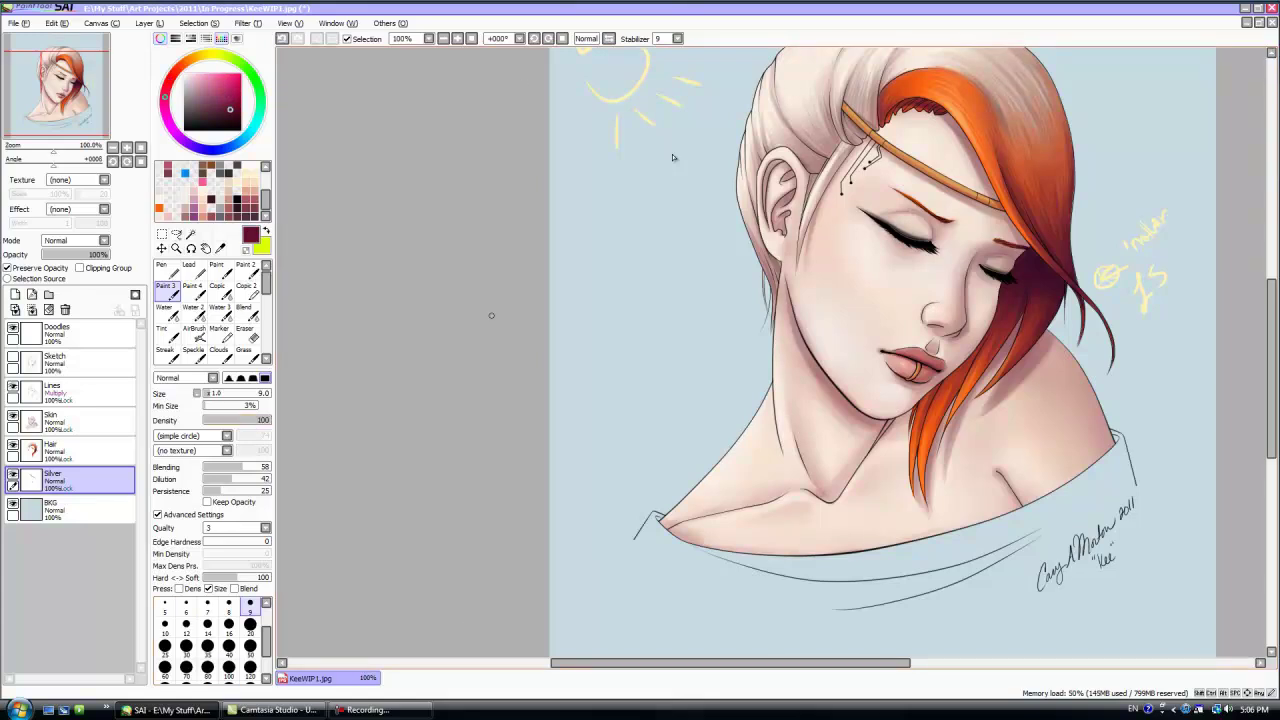
scroll(891, 126, up, 2)
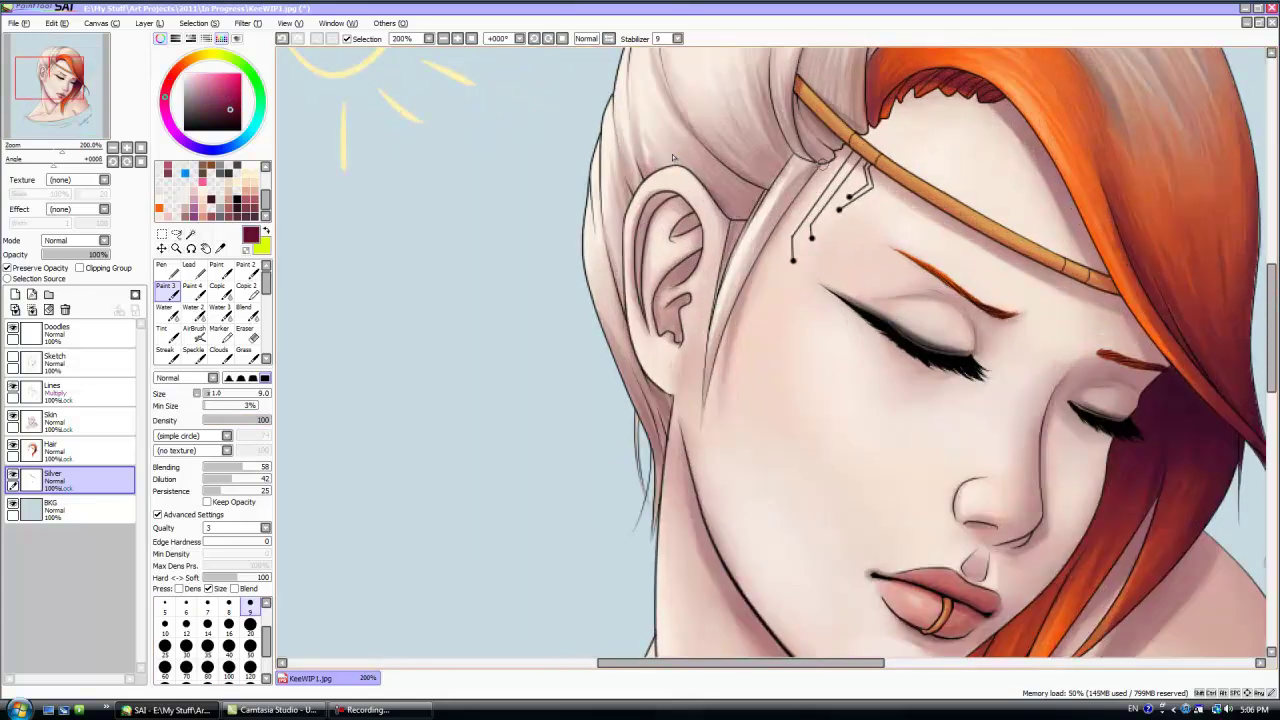
mouse_move(1095, 259)
mouse_down()
mouse_move(745, 100)
mouse_move(496, 157)
mouse_move(511, 122)
mouse_move(516, 155)
mouse_up()
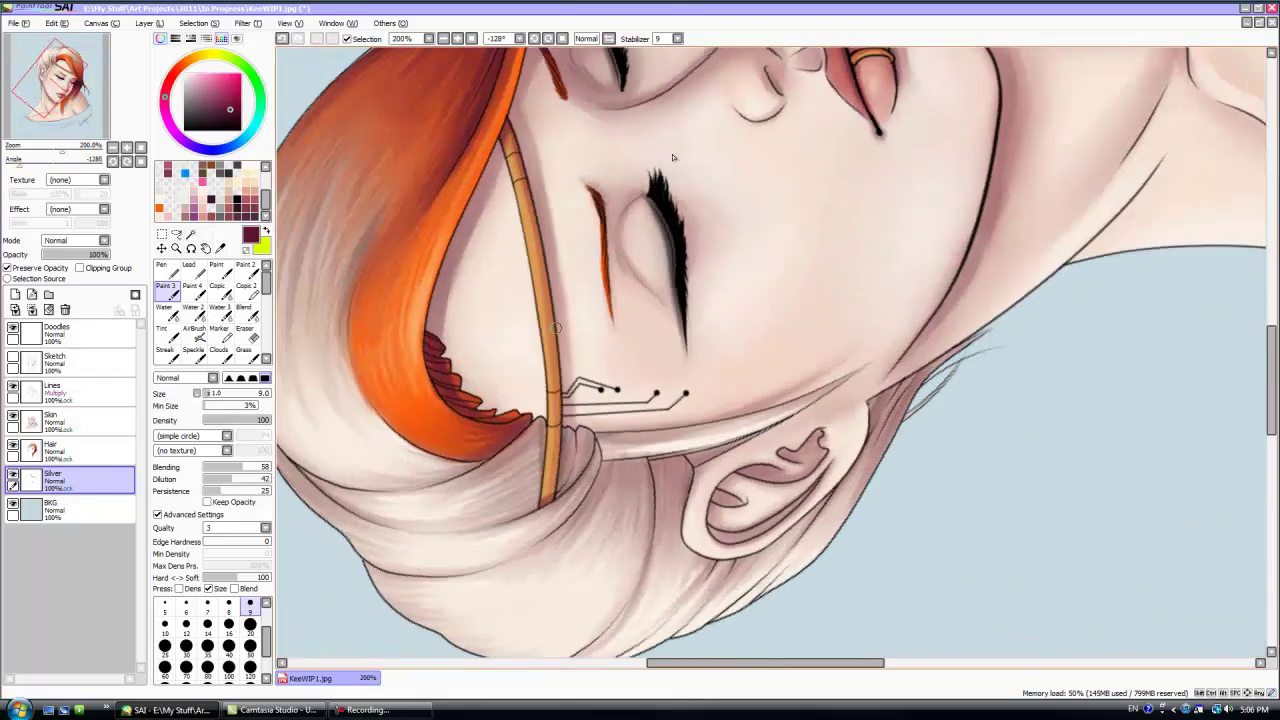
drag(541, 222, 544, 258)
drag(522, 167, 535, 220)
drag(555, 309, 551, 510)
scroll(674, 158, up, 5)
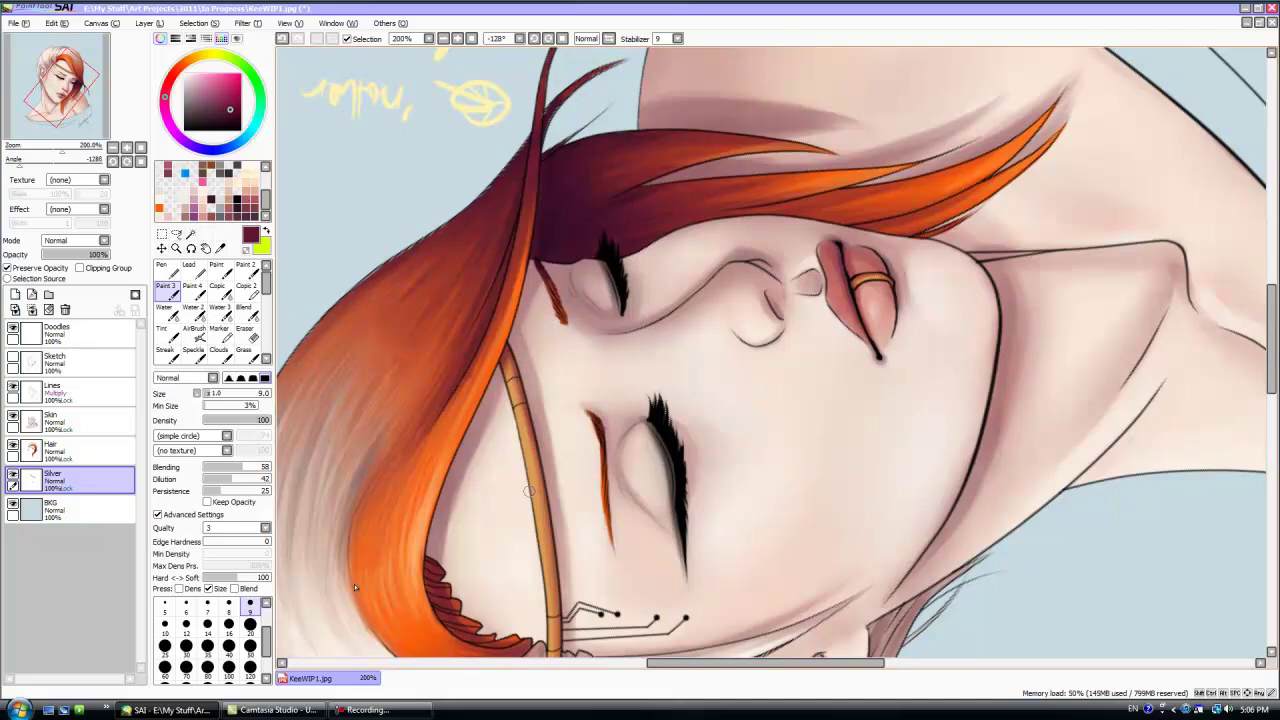
- Add fine pale yellow highlights to the headband and lip ring with the Pen at size 0.7
alt+click(517, 487)
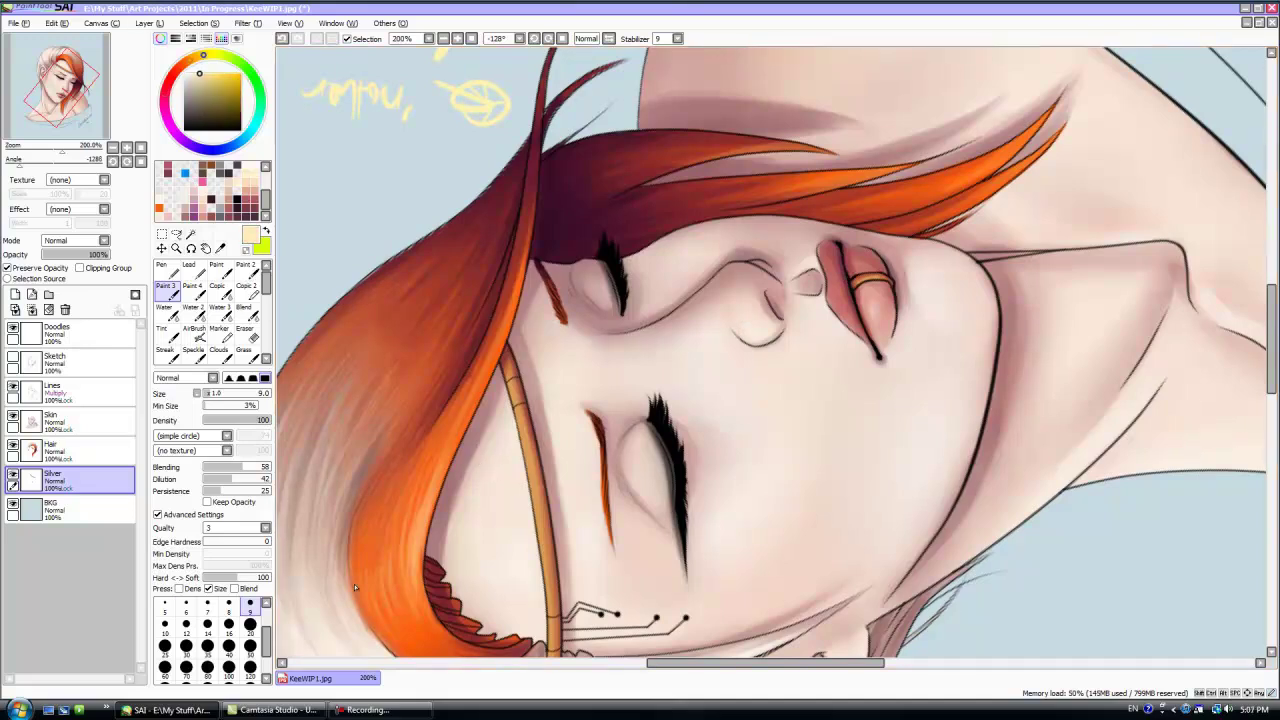
key(n)
key(bracketleft)
key(bracketleft)
key(bracketleft)
key(bracketleft)
key(bracketleft)
key(bracketleft)
key(bracketleft)
key(bracketleft)
key(bracketleft)
key(bracketleft)
key(bracketleft)
key(bracketleft)
key(bracketleft)
key(bracketleft)
key(bracketleft)
key(bracketleft)
key(bracketleft)
key(bracketleft)
key(bracketleft)
key(bracketleft)
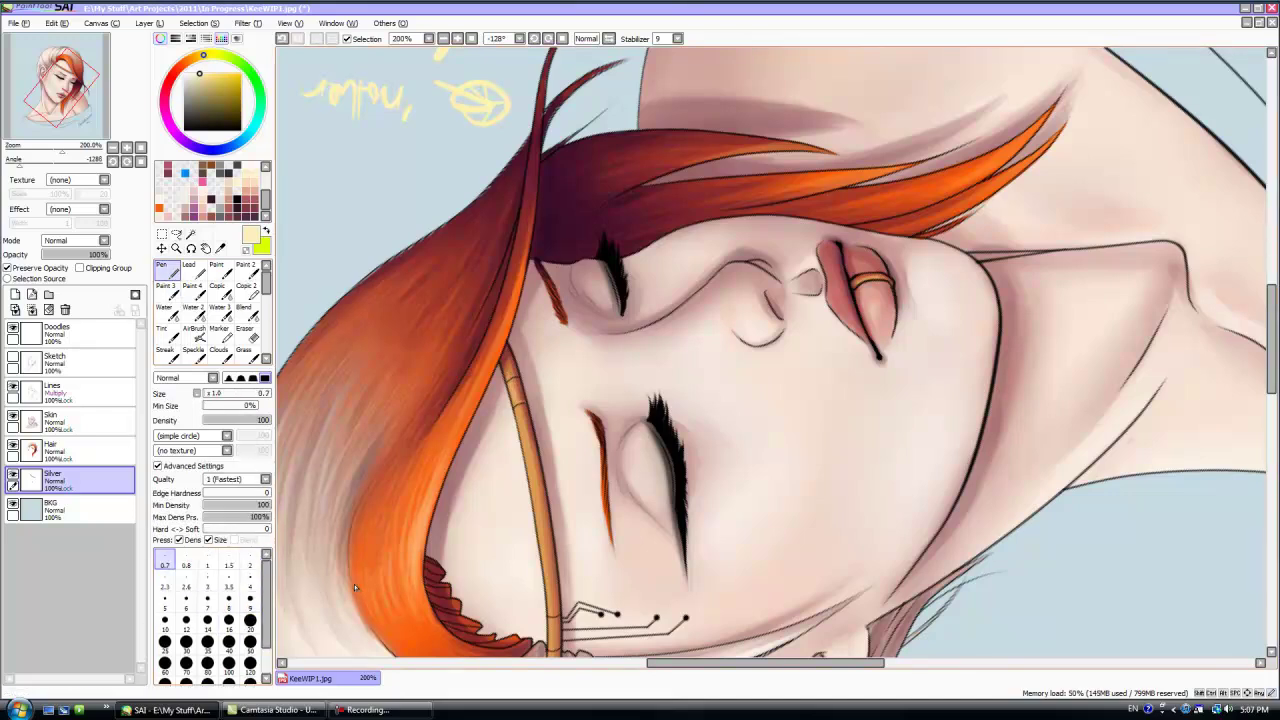
click(141, 161)
drag(1141, 102, 1143, 285)
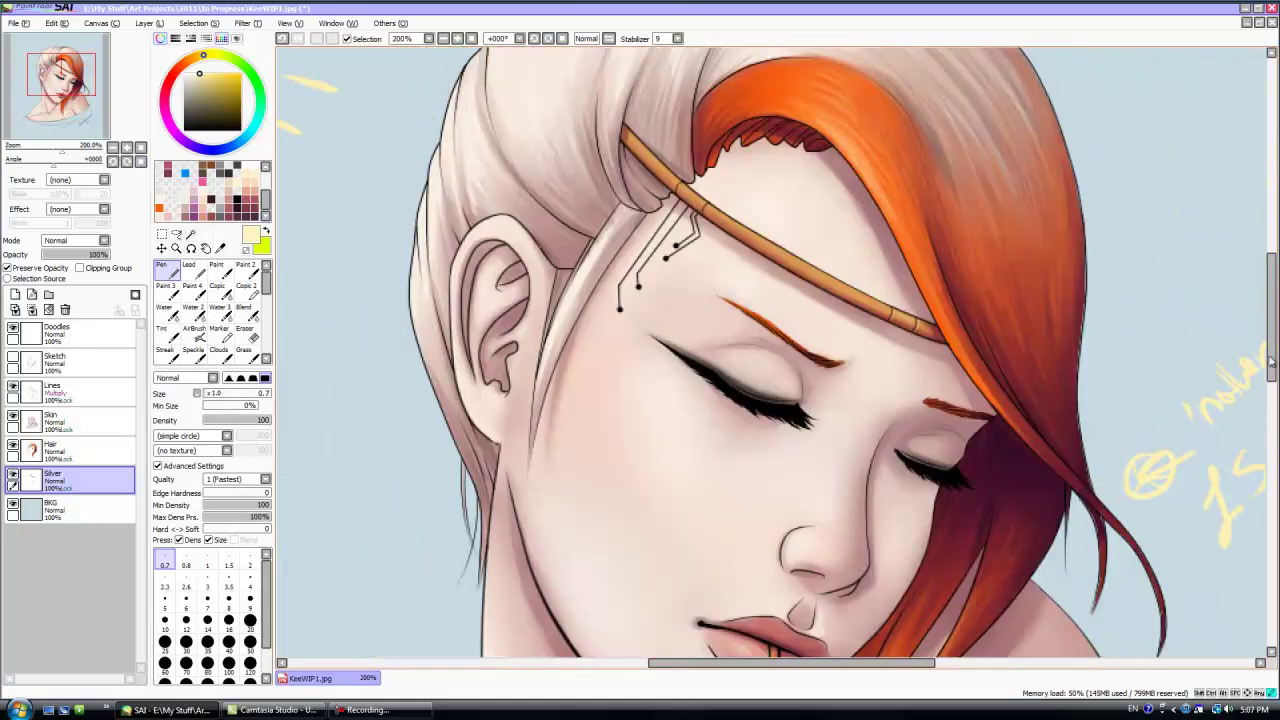
key(Delete)
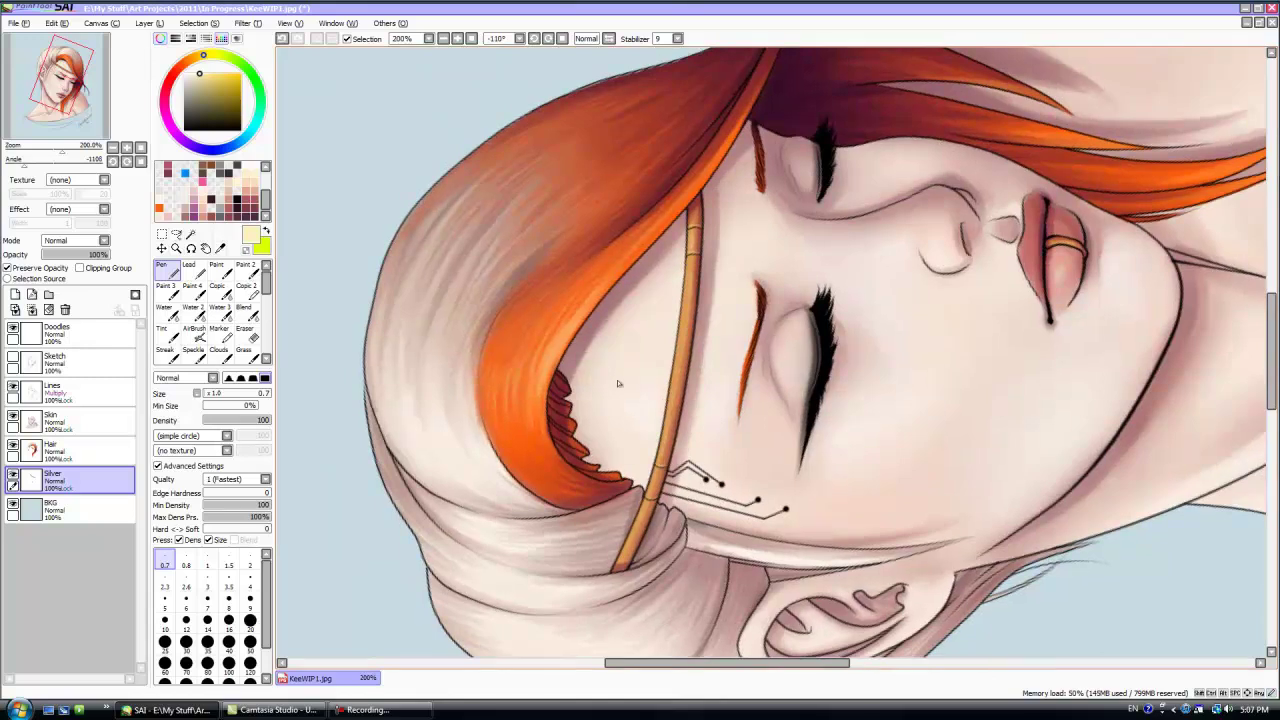
key(Home)
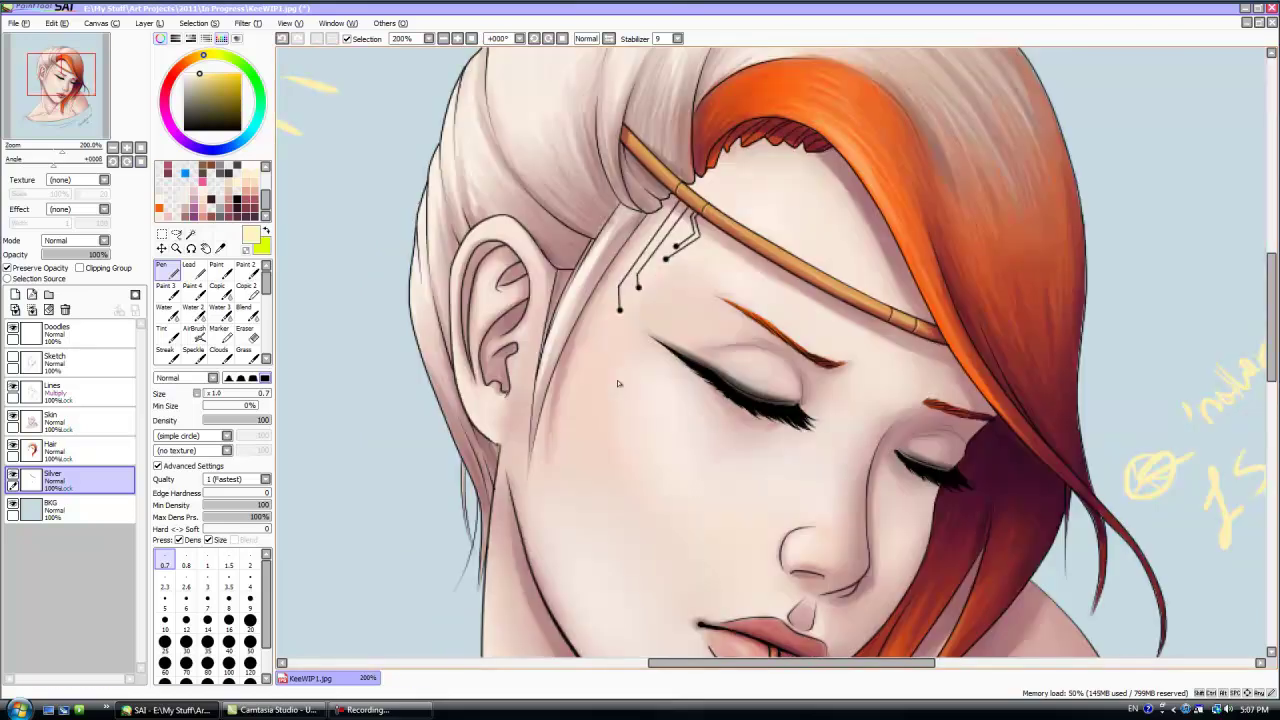
scroll(618, 385, down, 5)
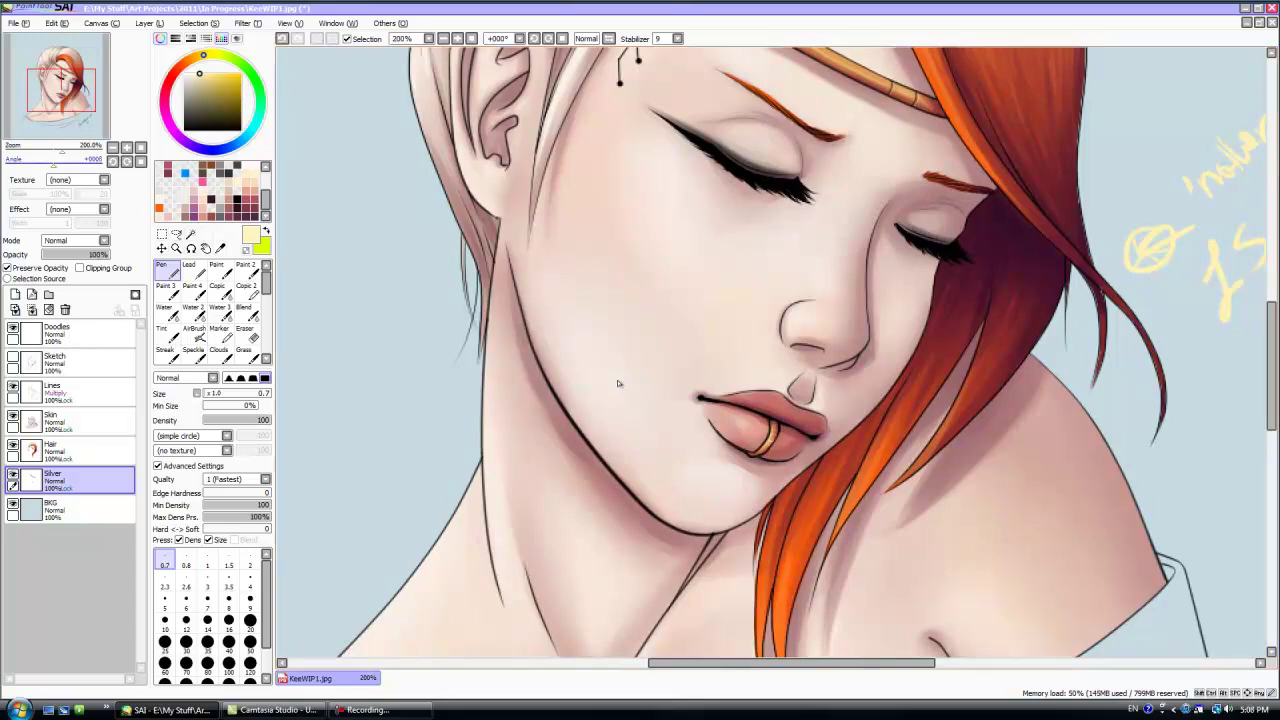
- Darken the end of the headband beside the blonde hair in reddish brown with Paint 3 at size 9
key(Delete)
key(Delete)
key(Delete)
key(b)
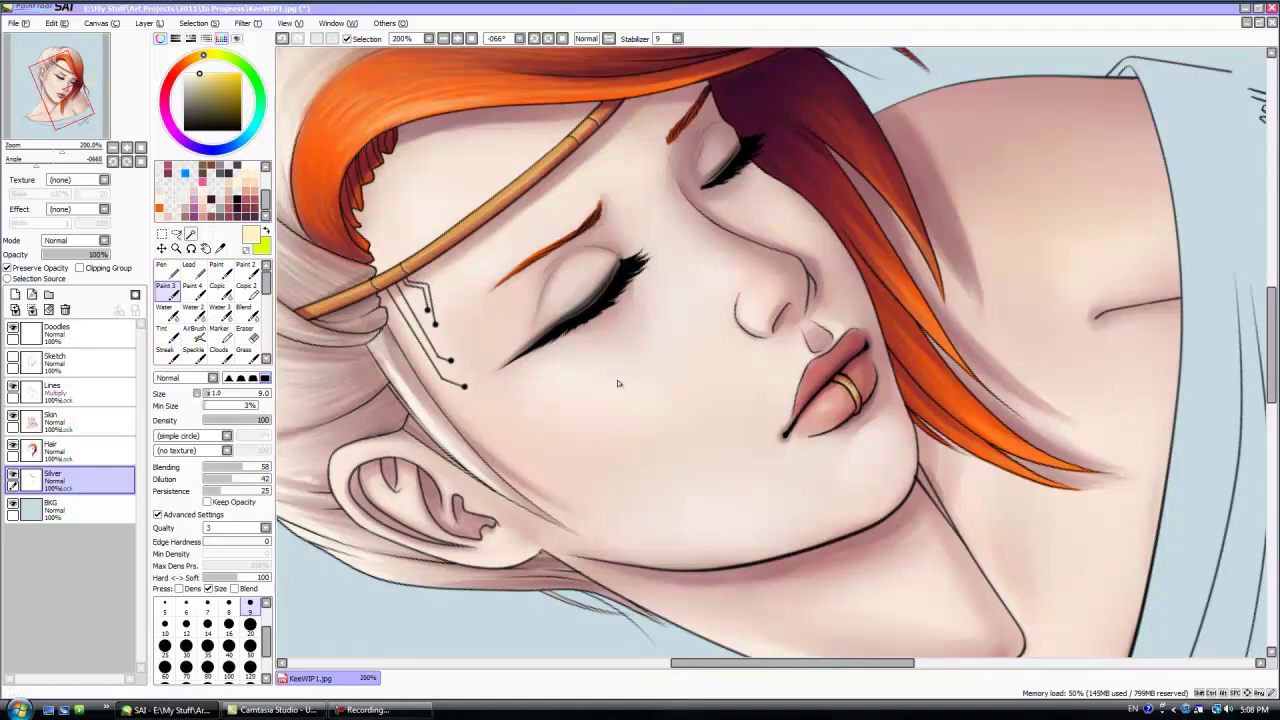
right_click(472, 230)
drag(314, 302, 335, 291)
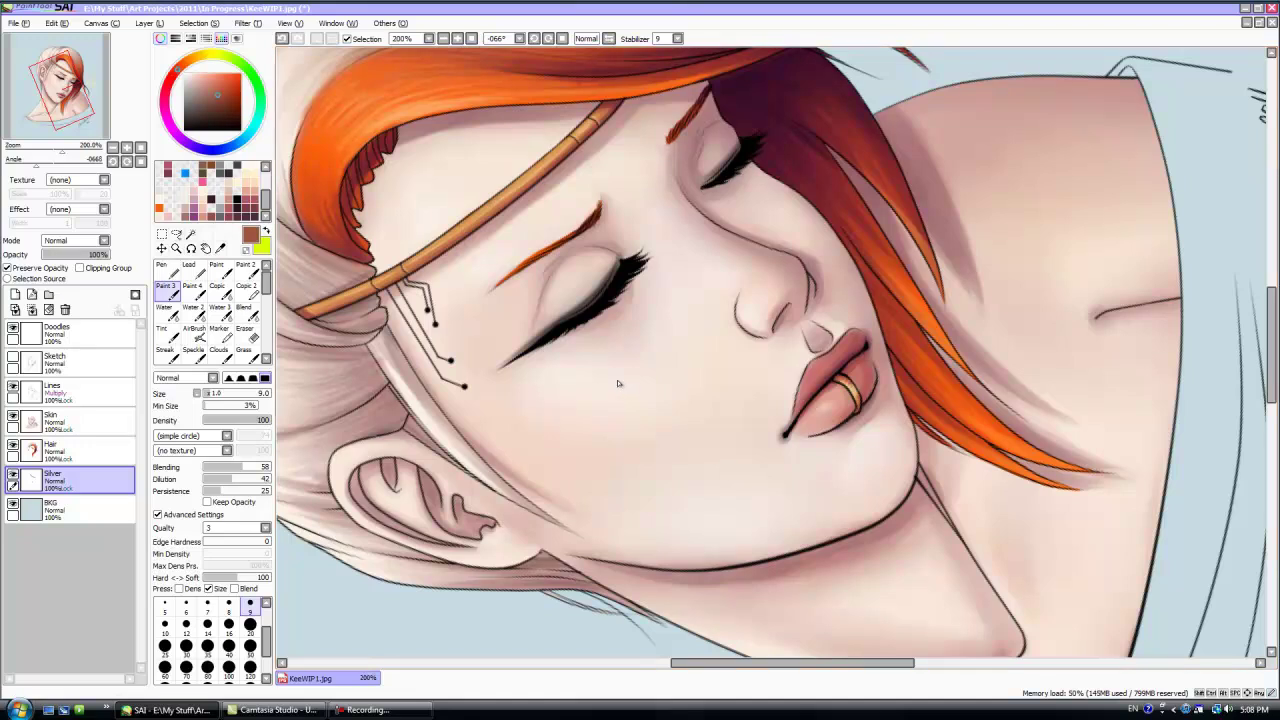
- Create a new layer above Doodles and set up the Pen at size 4 in a saturated golden yellow
click(141, 161)
scroll(728, 430, down, 3)
scroll(618, 383, up, 1)
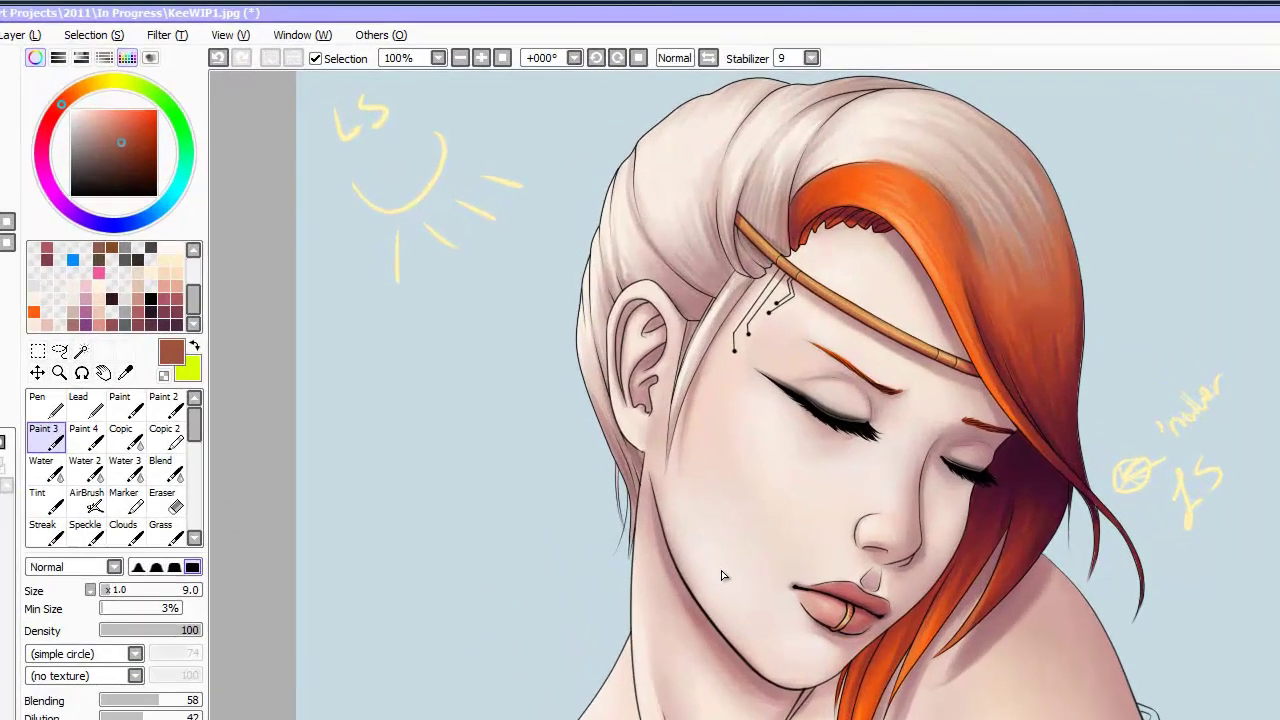
click(134, 74)
click(192, 95)
click(142, 72)
scroll(738, 334, up, 4)
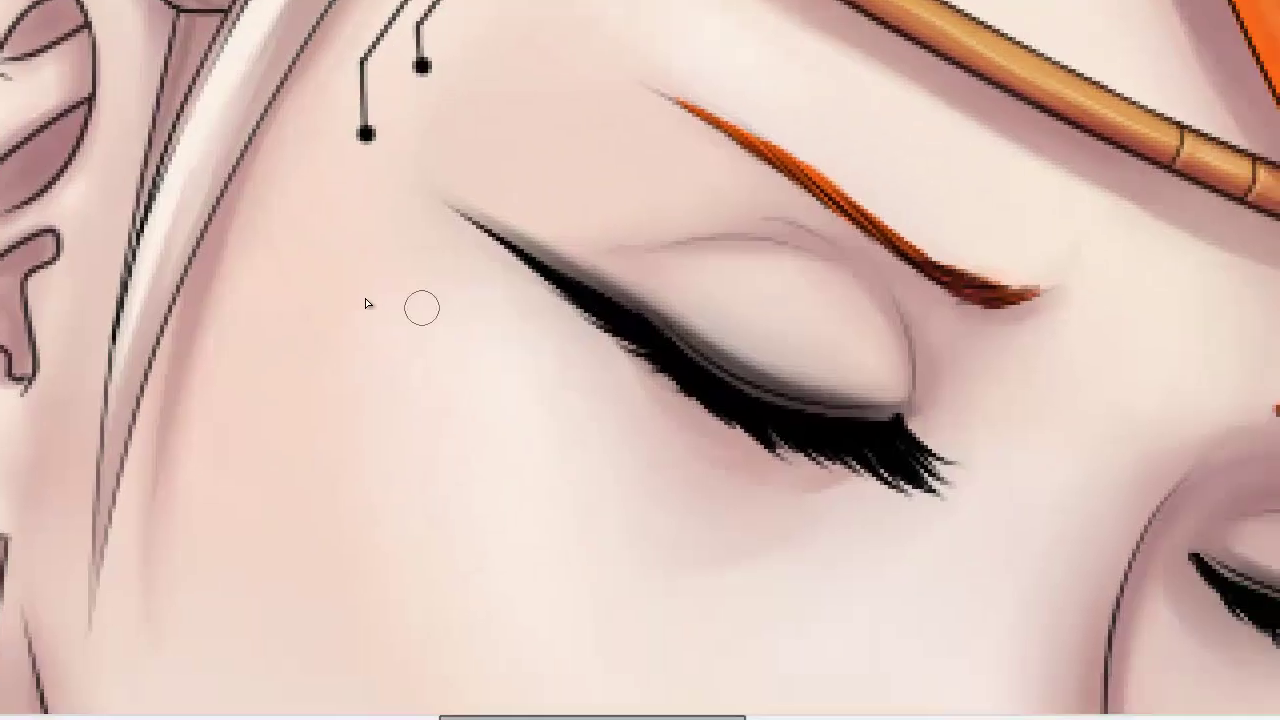
drag(778, 337, 778, 556)
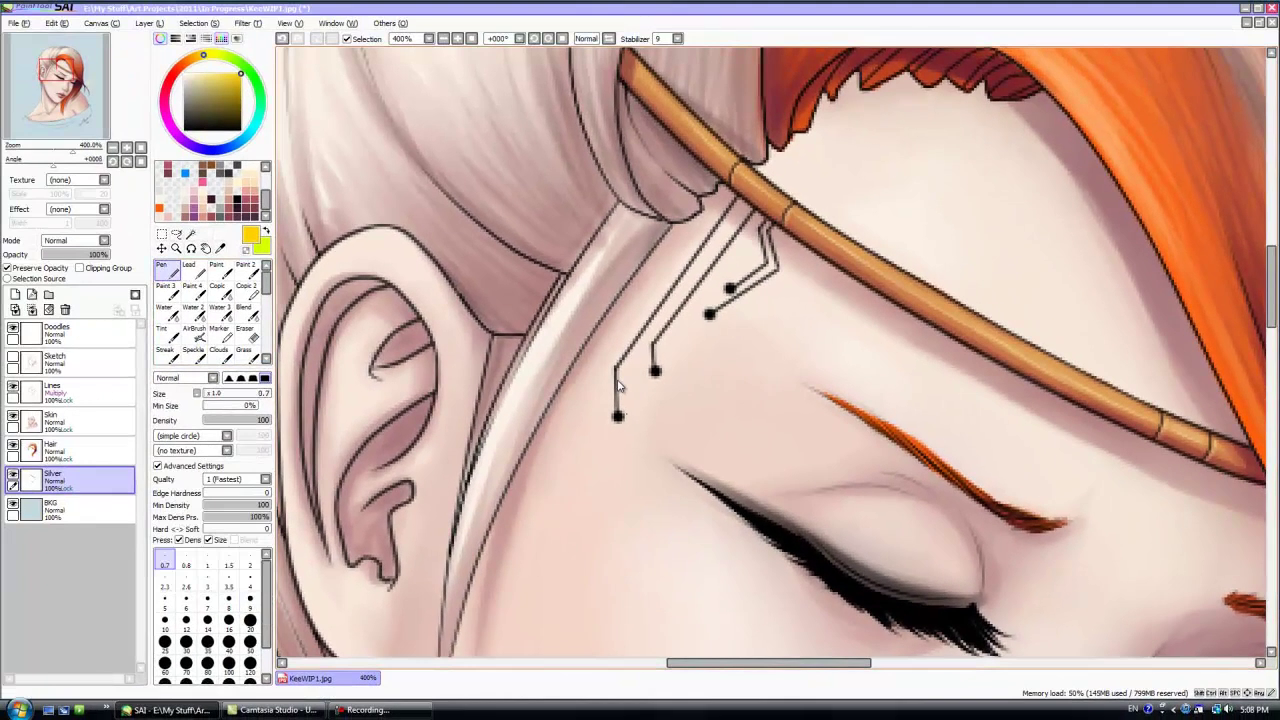
click(250, 586)
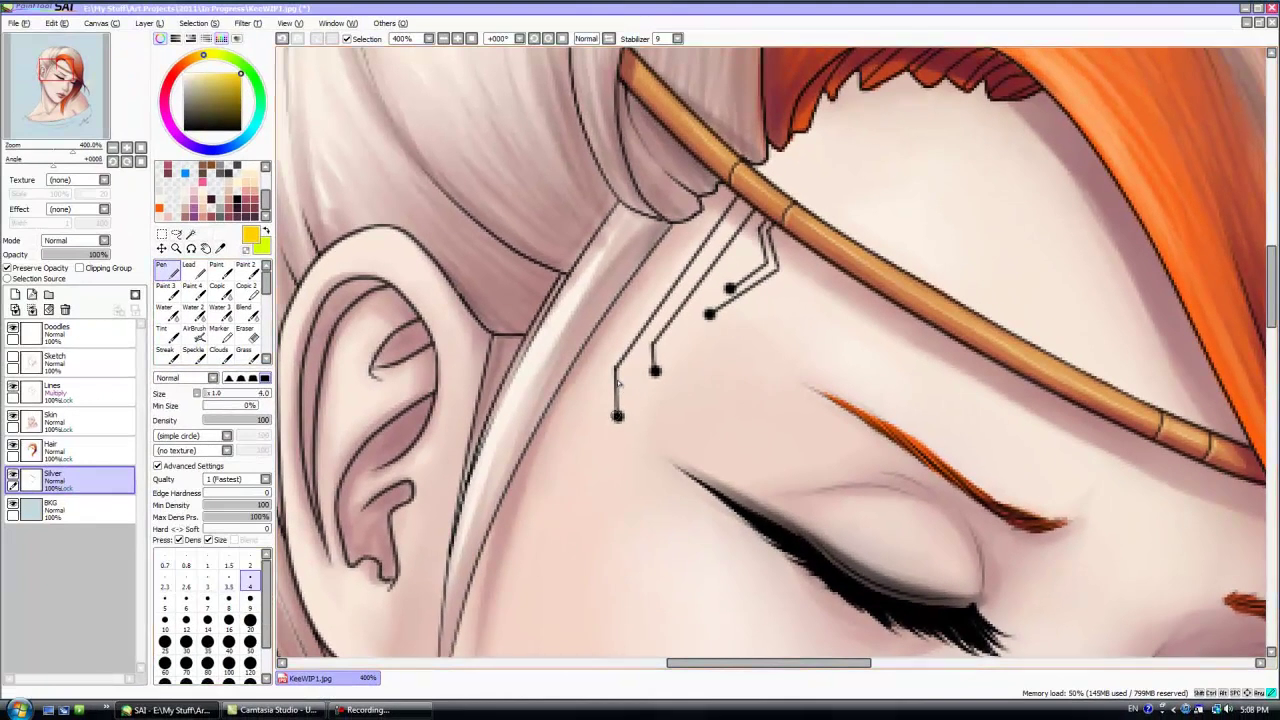
click(80, 333)
click(15, 295)
- Trace the four circuit lines on the temple and their end dots in golden yellow on the new layer
click(618, 416)
mouse_move(616, 406)
mouse_down()
mouse_move(611, 368)
mouse_move(690, 250)
mouse_move(614, 369)
mouse_move(614, 395)
mouse_move(737, 196)
mouse_up()
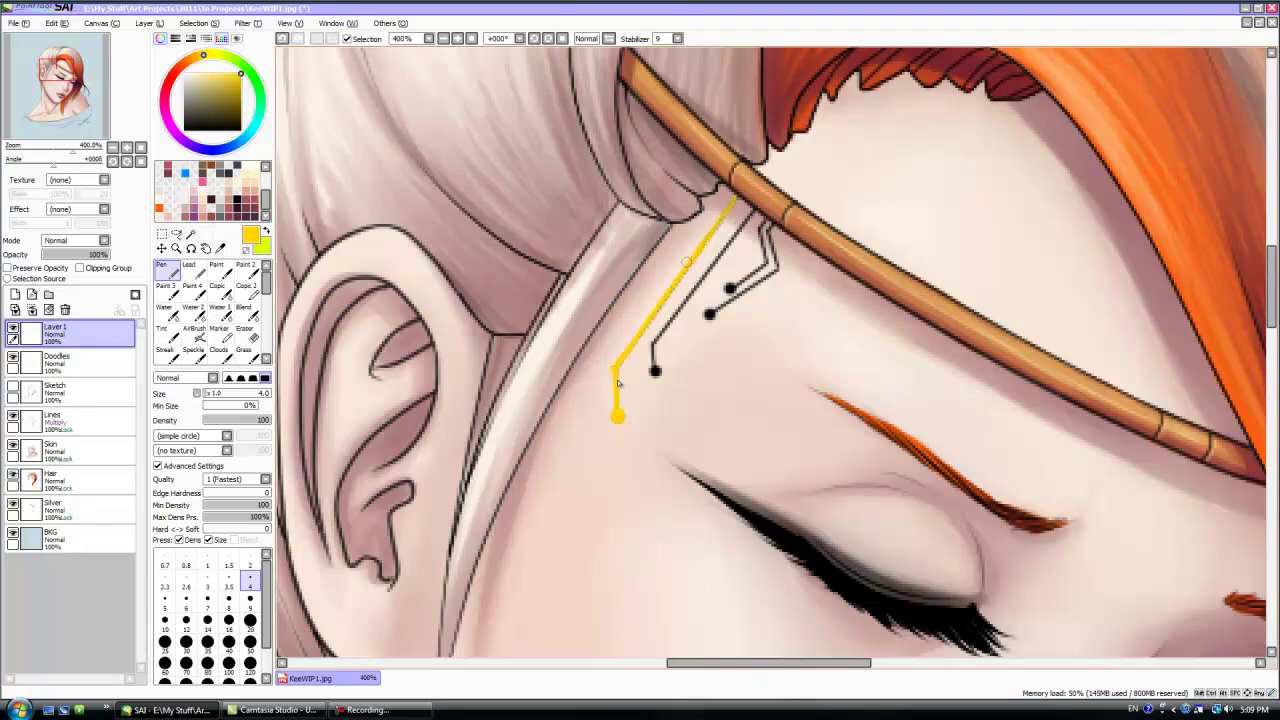
mouse_move(655, 371)
mouse_down()
mouse_move(661, 326)
mouse_move(657, 338)
mouse_move(701, 292)
mouse_up()
drag(53, 161, 40, 161)
drag(702, 378, 711, 290)
mouse_move(695, 346)
mouse_down()
mouse_move(697, 300)
mouse_move(664, 283)
mouse_move(706, 295)
mouse_up()
- Dot white highlights onto the ends of the long circuit lines on Layer1 with the Pen at size 2
click(184, 74)
click(75, 421)
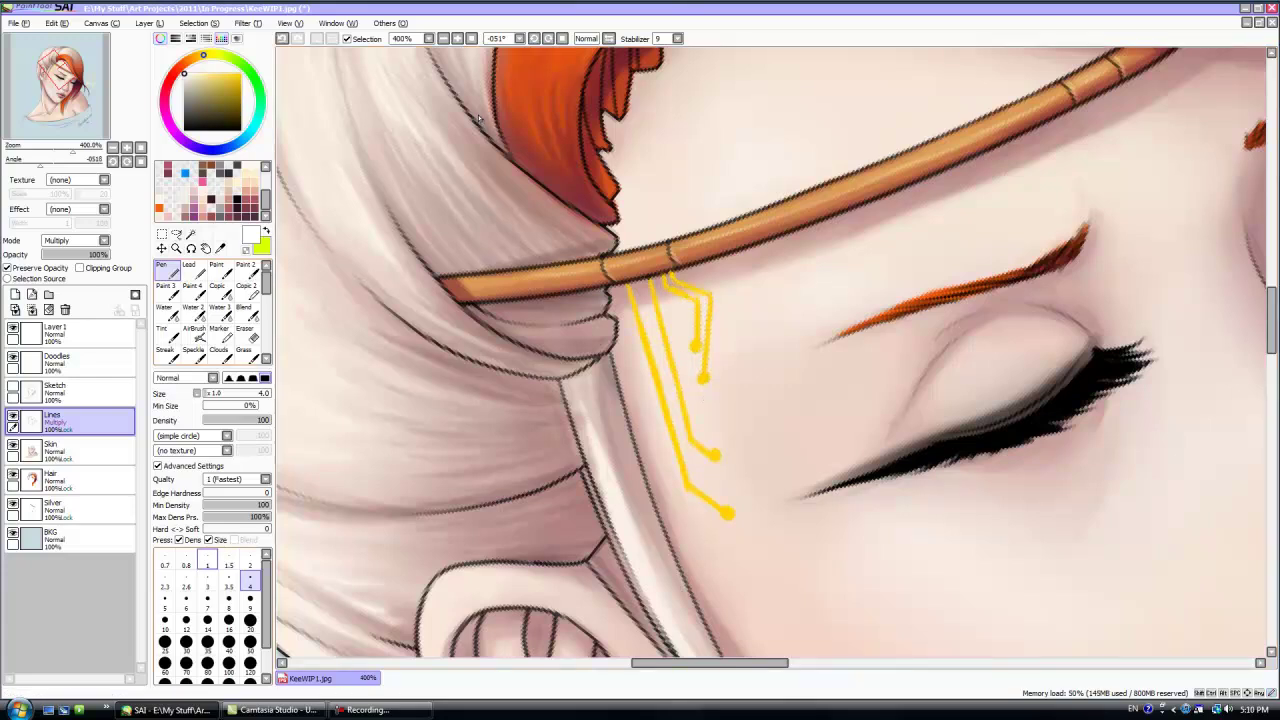
click(250, 565)
click(55, 333)
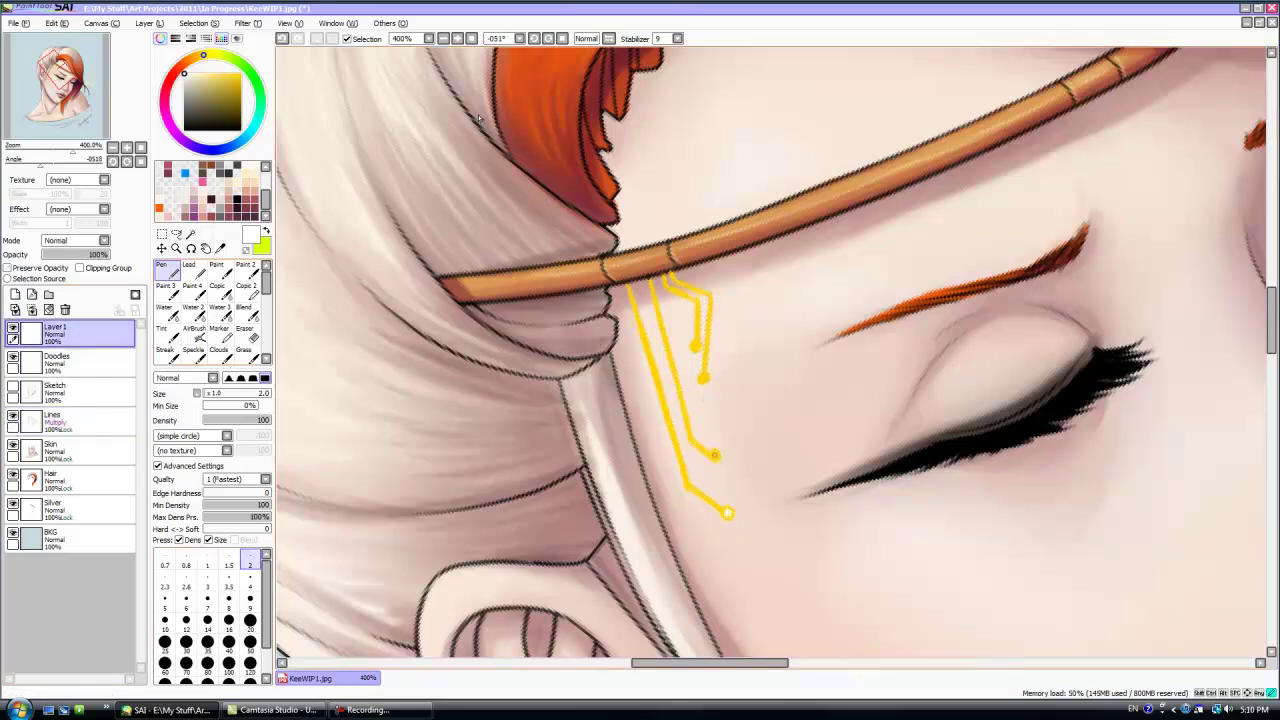
click(282, 39)
- Run thin white highlights along the circuit lines with the Pen at size 0.7, and dot the short lines' ends at size 4
click(165, 561)
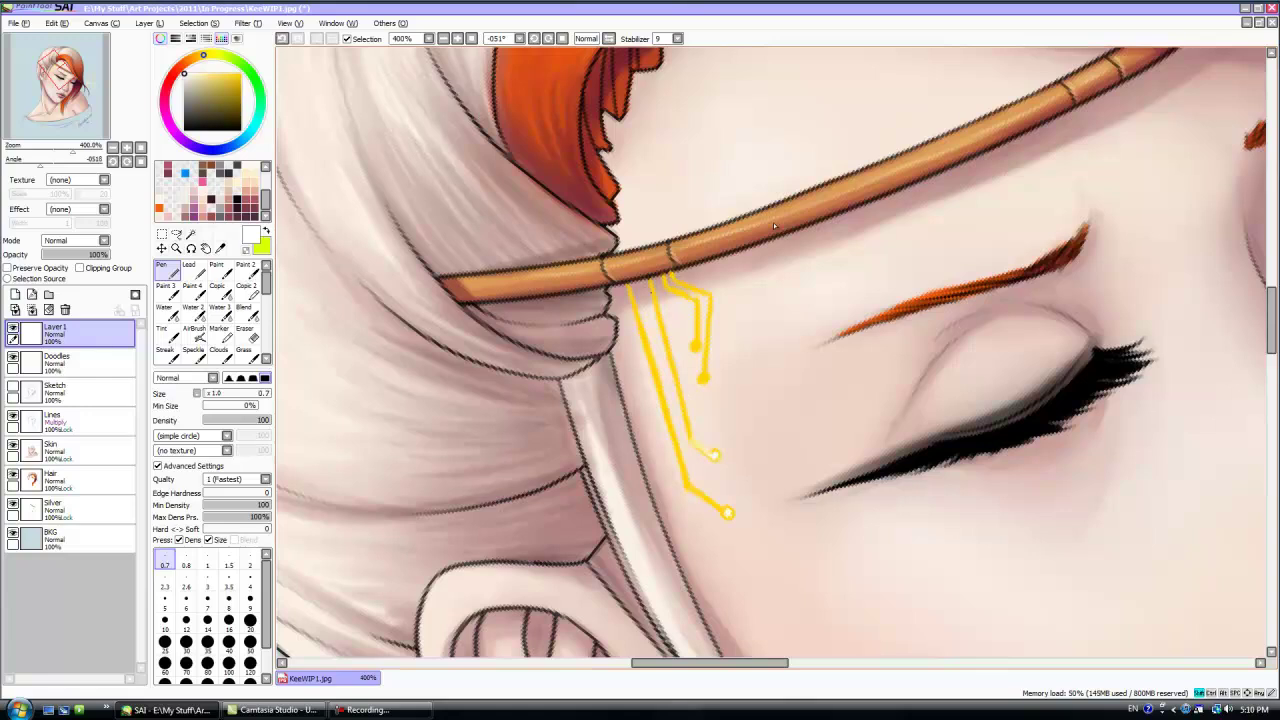
shift+click(651, 284)
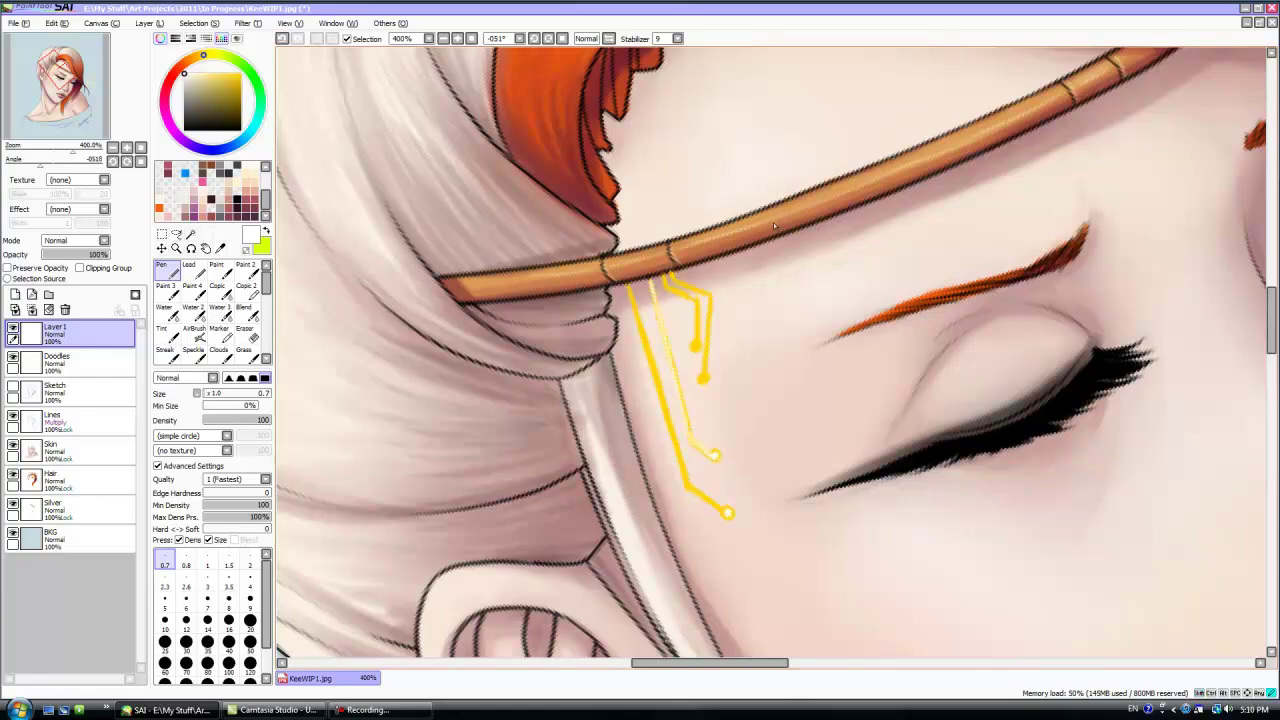
shift+click(687, 485)
shift+click(726, 512)
shift+click(667, 288)
shift+click(698, 302)
shift+click(696, 343)
shift+click(710, 296)
shift+click(705, 376)
click(167, 291)
key(n)
click(250, 580)
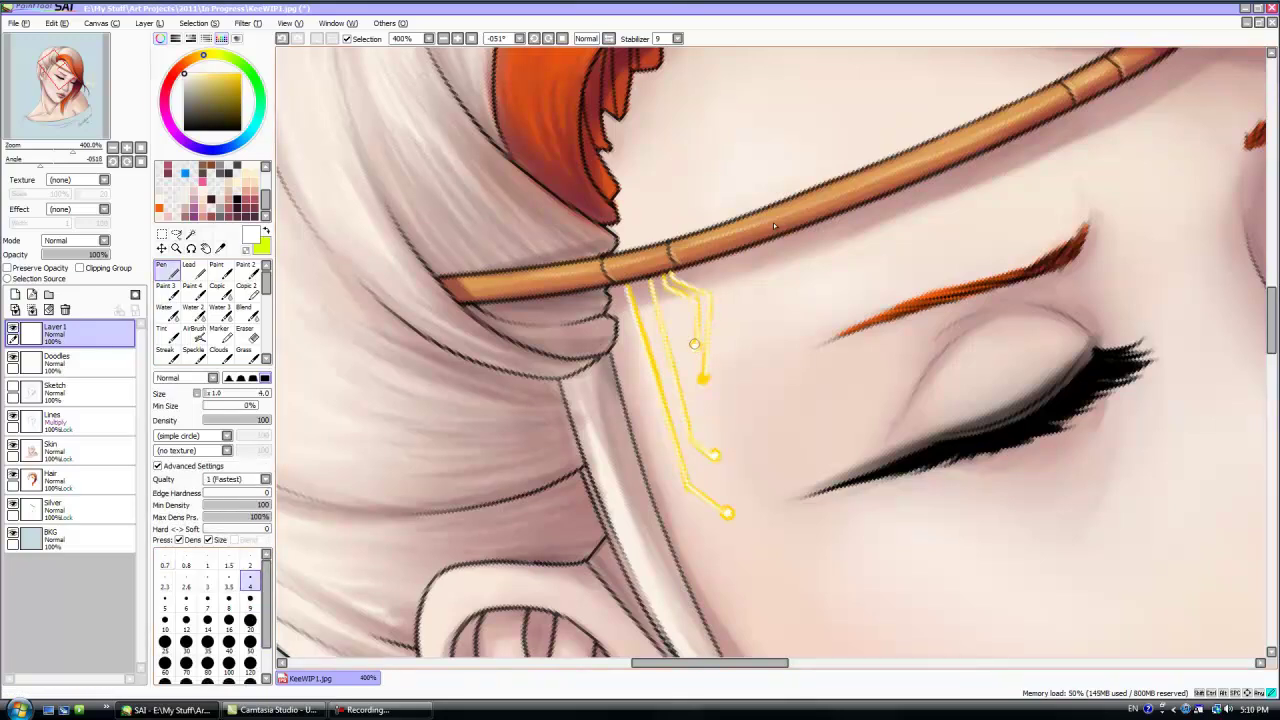
- Soften the temple circuit lines on Layer1 with white AirBrush touches at size 4
key(Home)
key(v)
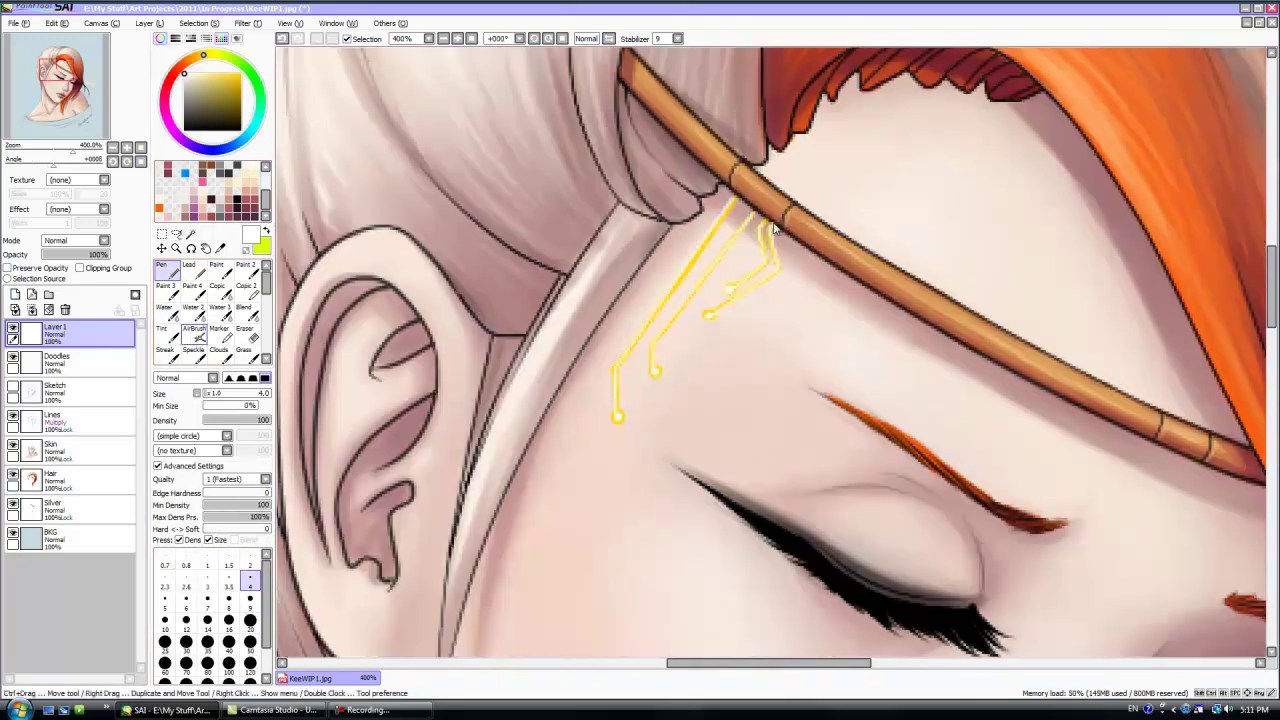
click(250, 558)
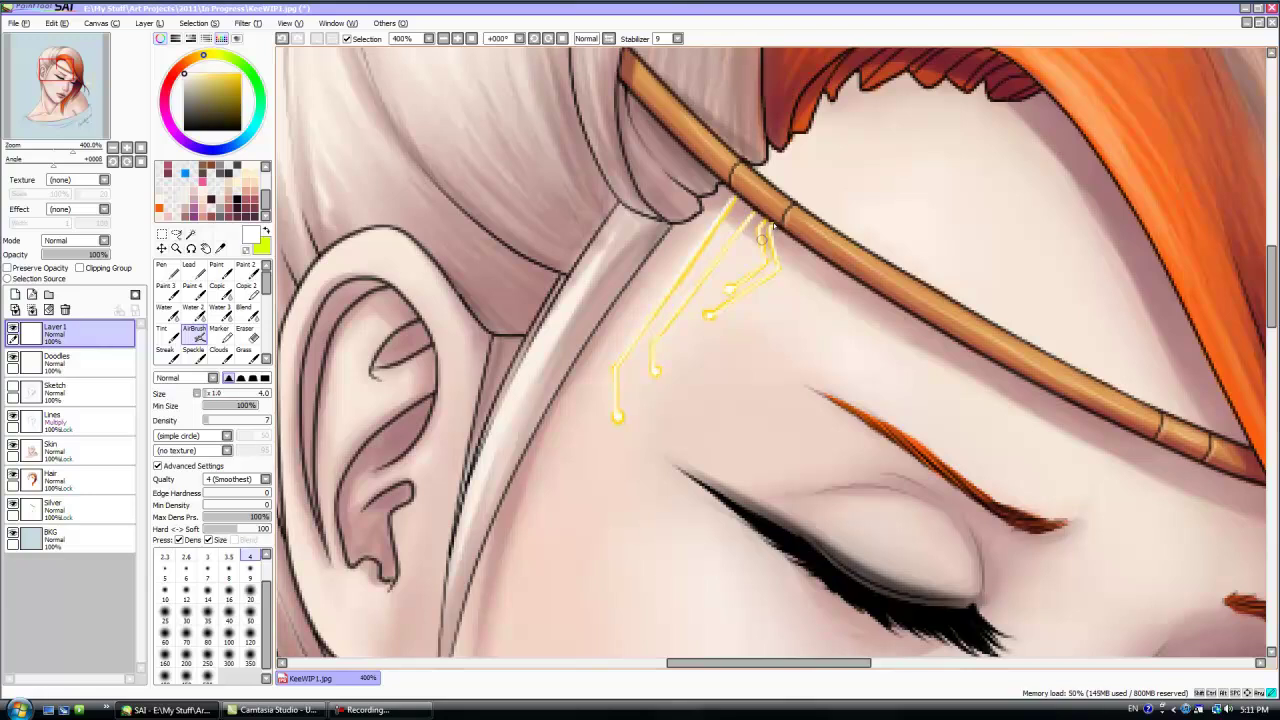
scroll(770, 230, down, 4)
scroll(805, 235, up, 5)
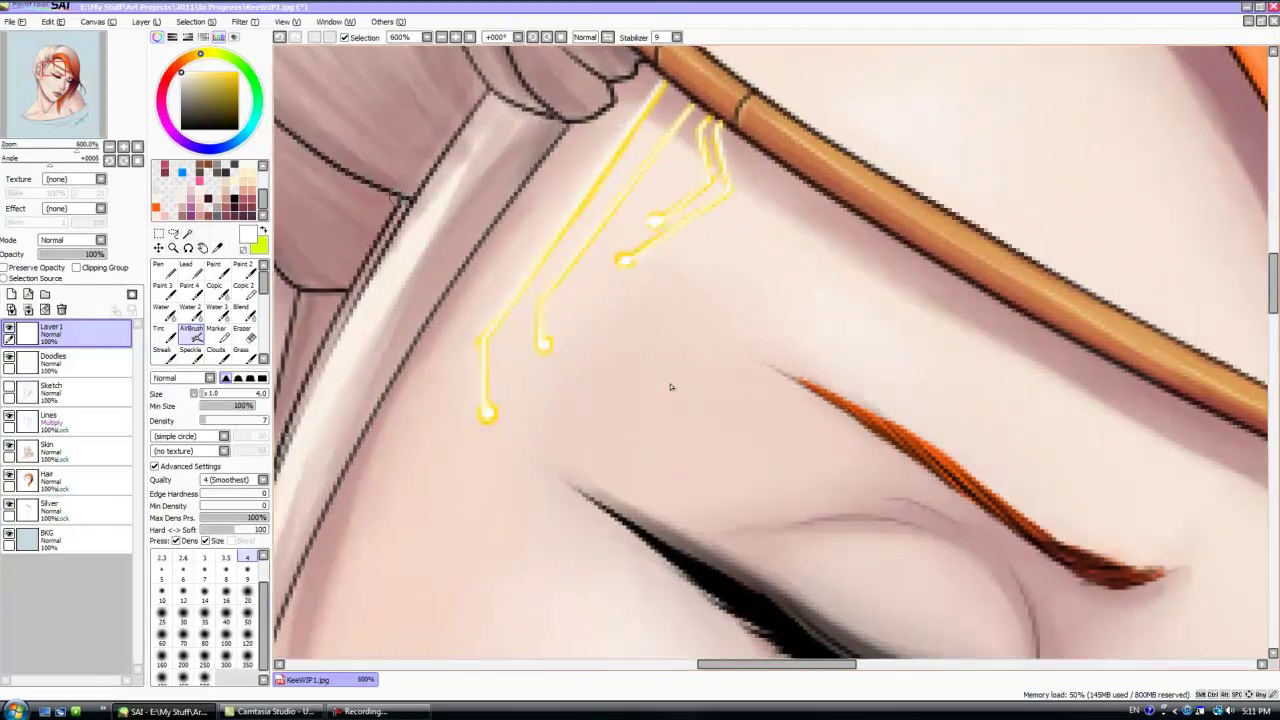
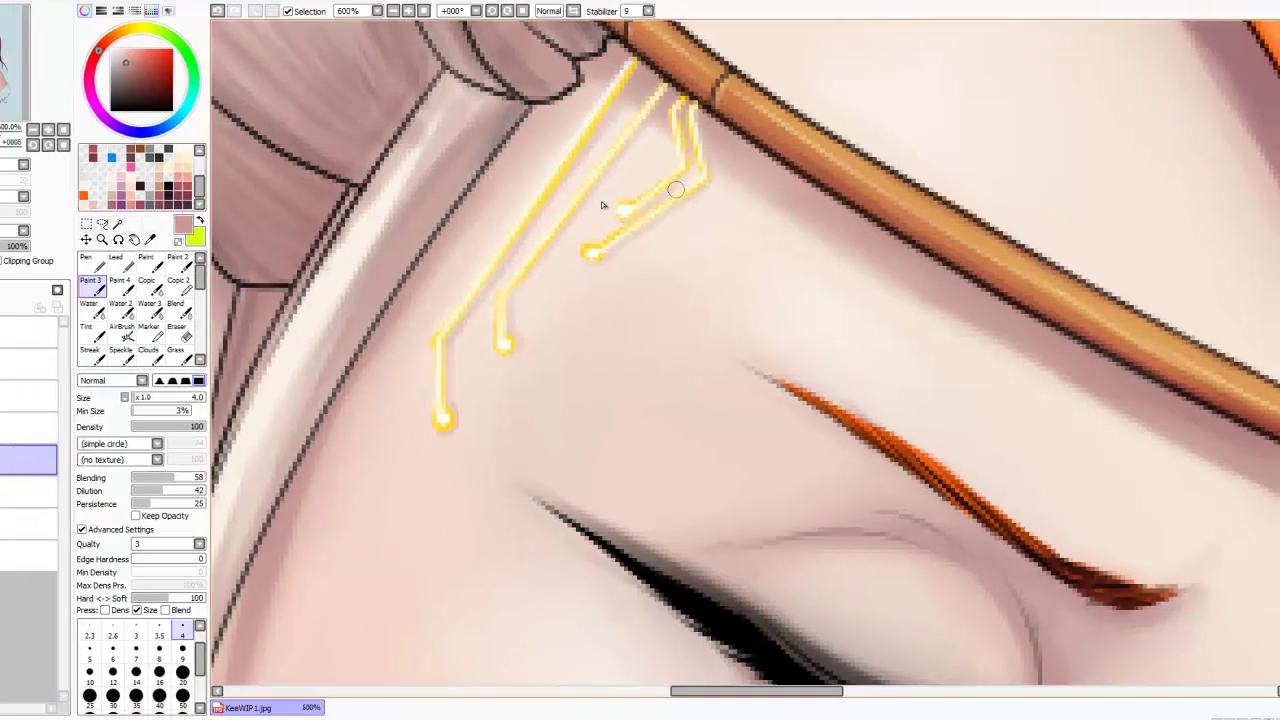
- Check the golden circuit lines and headband against the whole portrait
scroll(690, 200, down, 7)
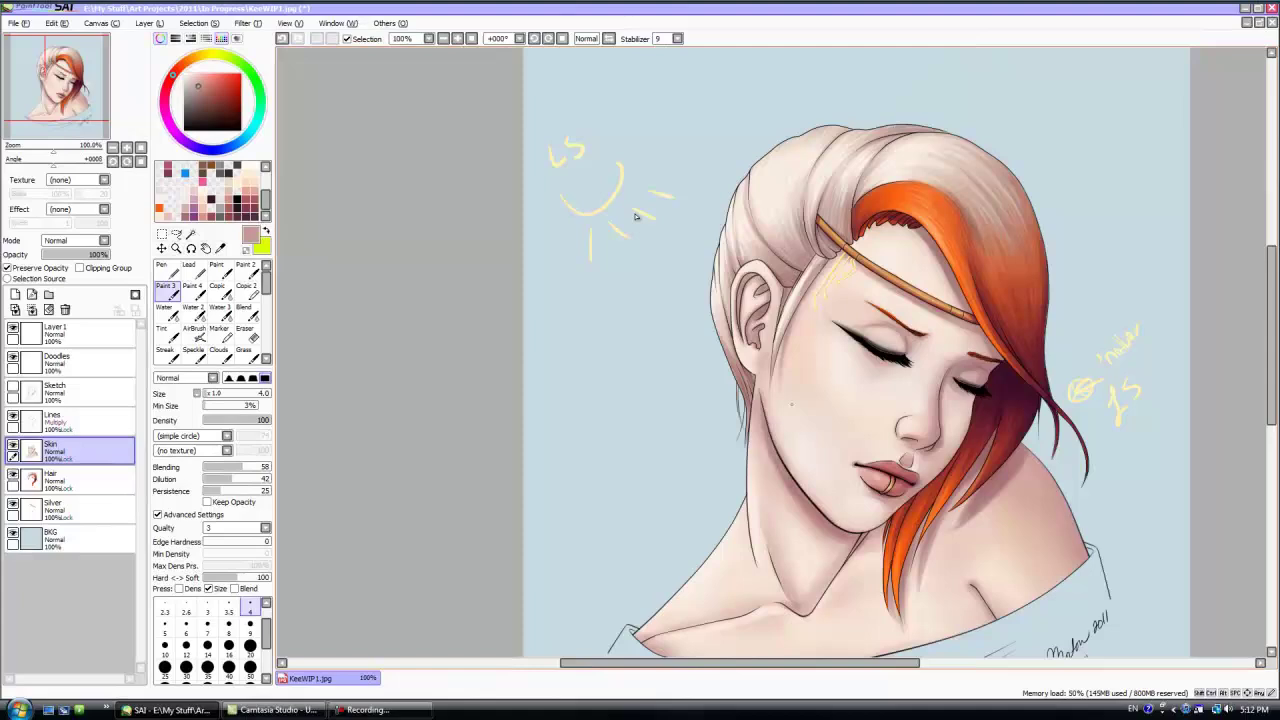
key(Right)
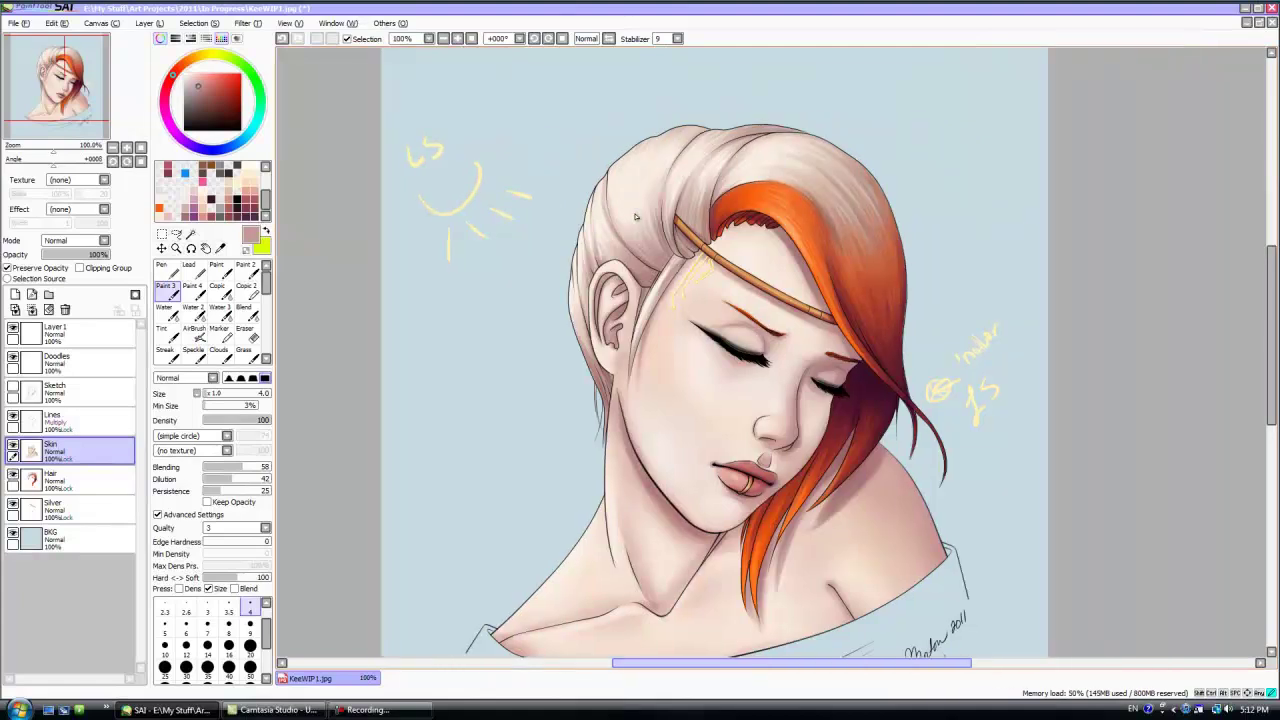
key(Down)
key(Down)
key(Down)
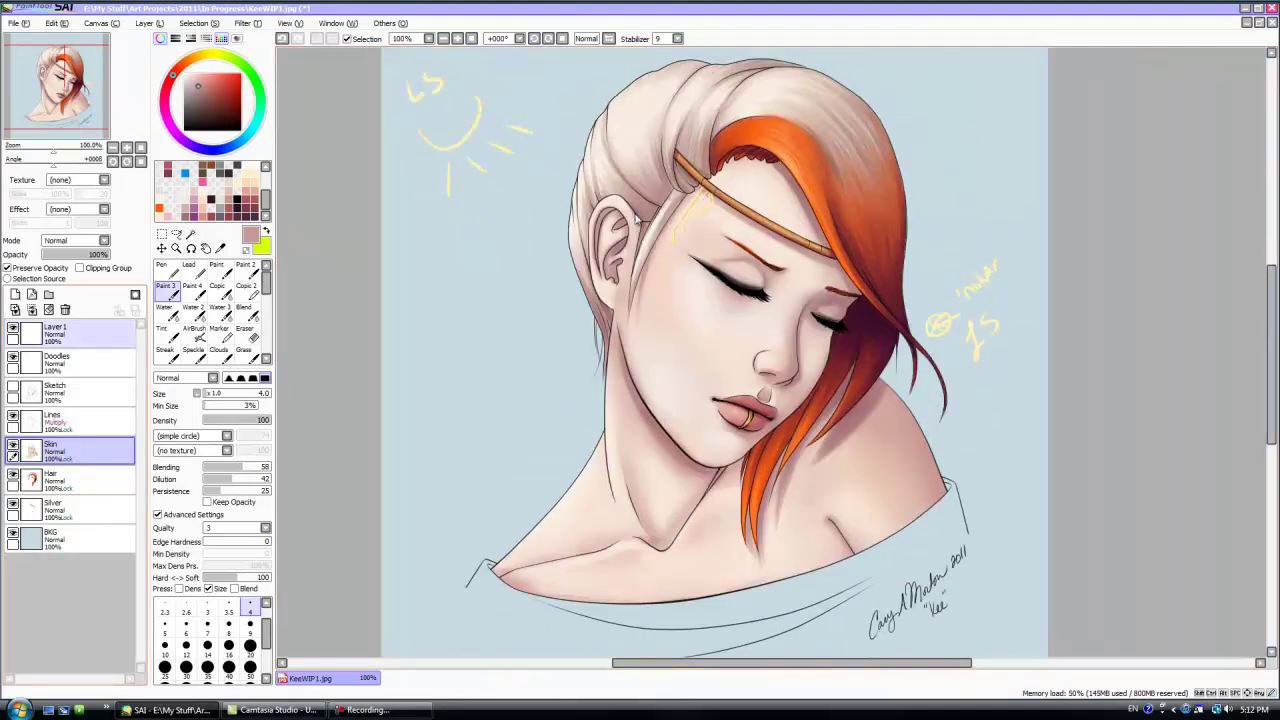
- Dot white nodes onto the ends of the temple circuit lines on Layer1 with Paint 3 at size 4
click(60, 335)
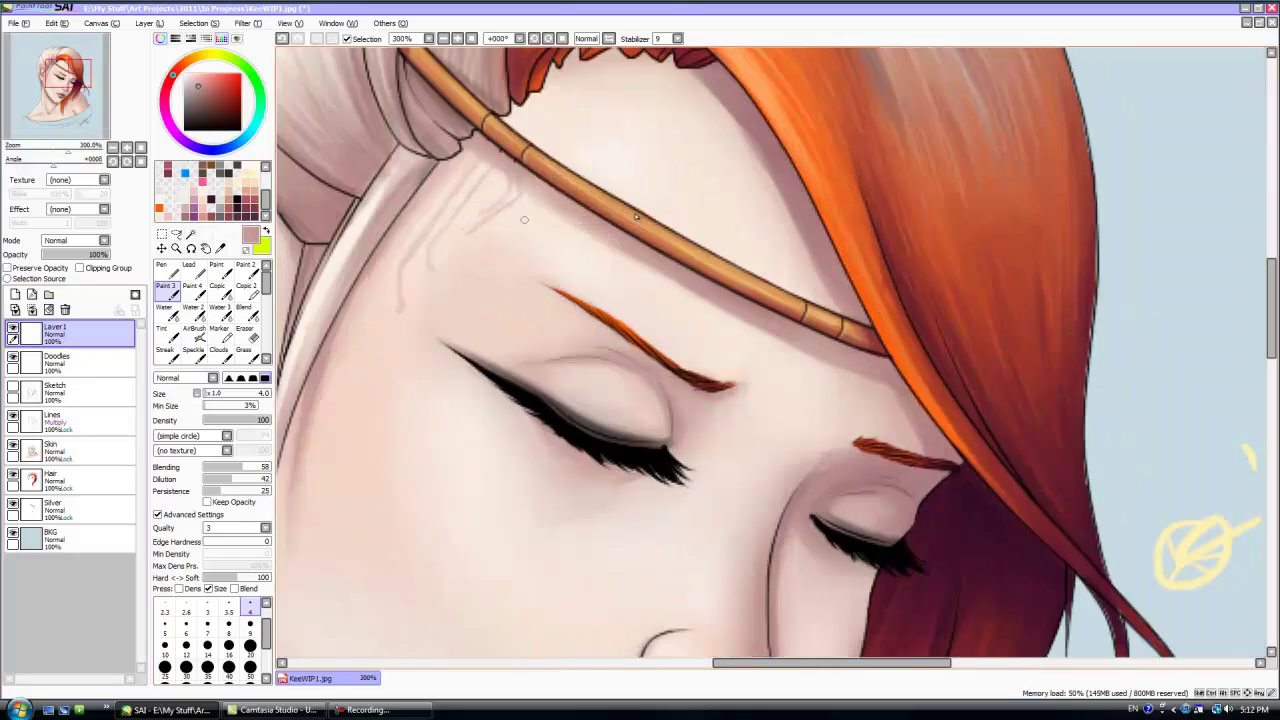
scroll(635, 216, up, 5)
alt+click(635, 216)
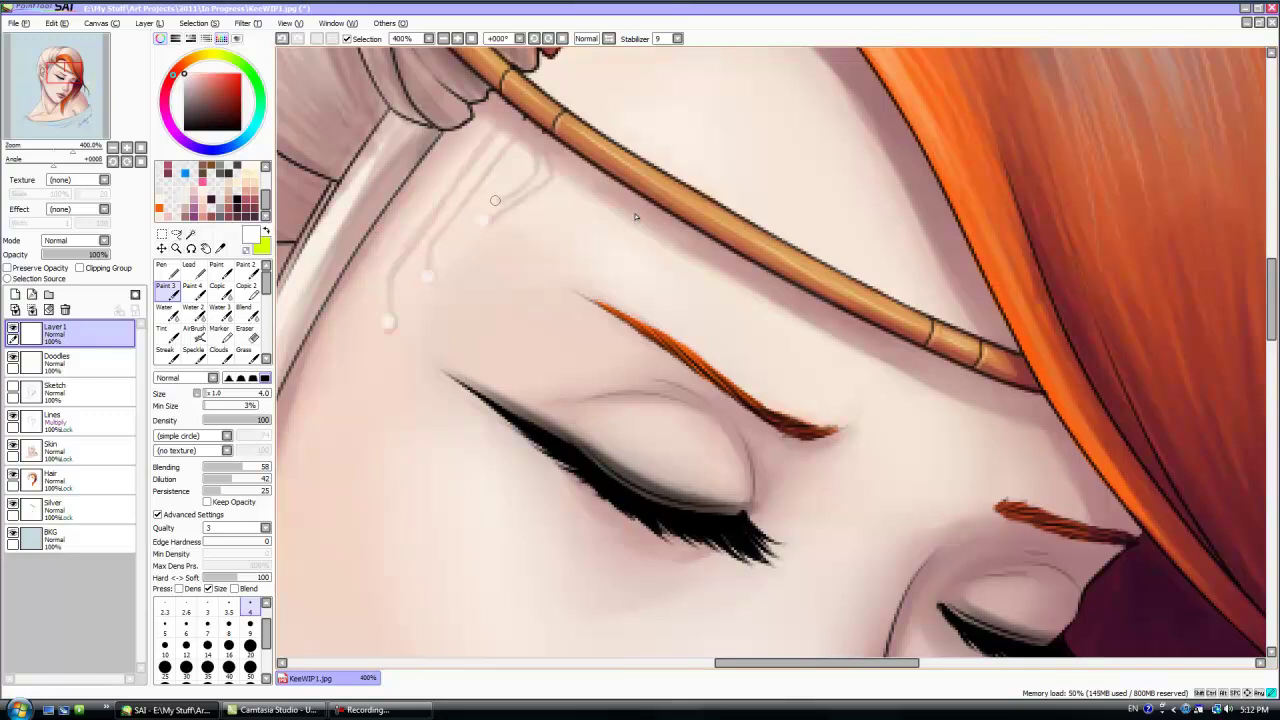
- Draw straight white segments along all the temple circuit lines on Layer1 with the Pen at size 1
key(n)
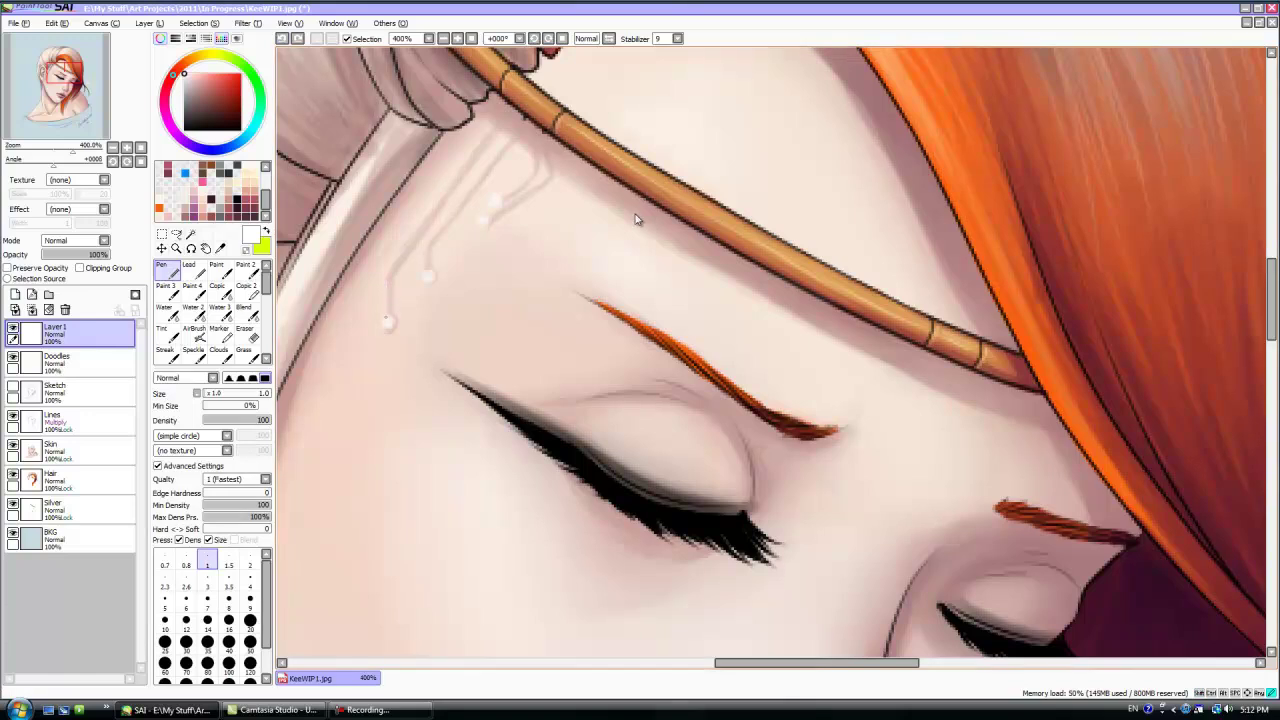
shift+click(510, 104)
drag(426, 246, 526, 118)
mouse_move(500, 197)
mouse_down()
mouse_move(533, 175)
mouse_move(530, 122)
mouse_up()
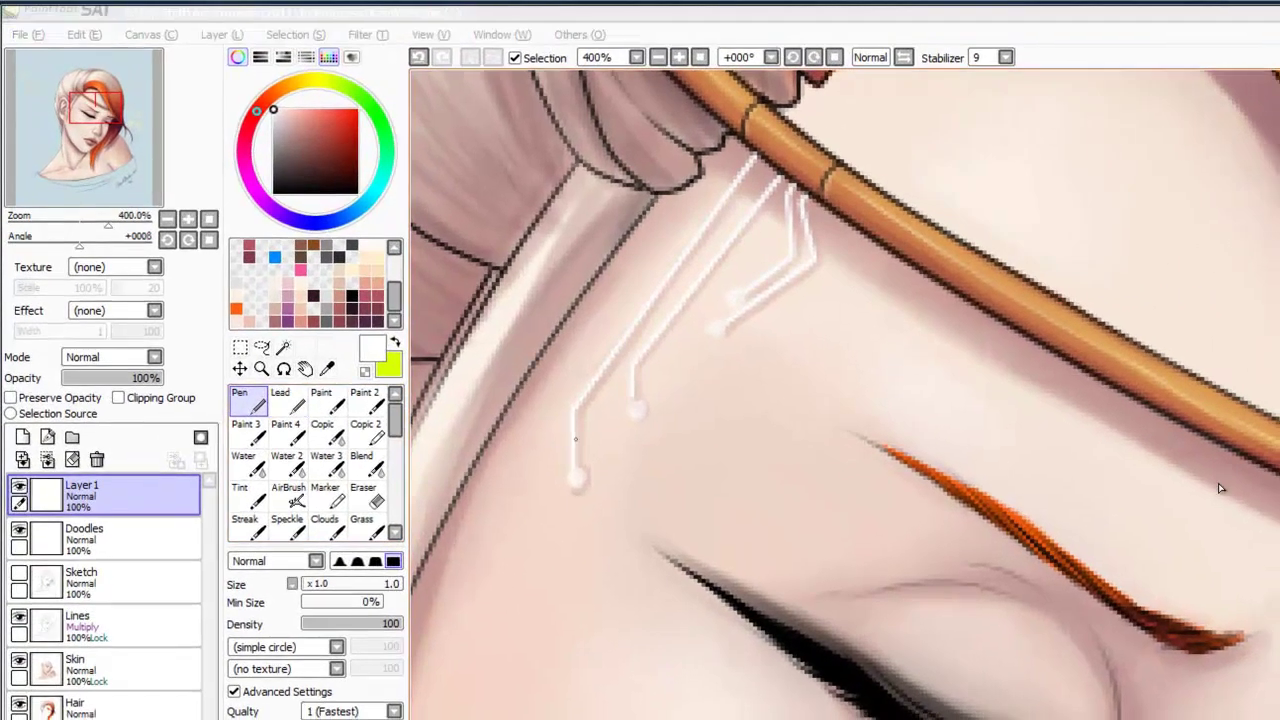
key(shift)
key(shift)
key(shift)
key(shift)
key(shift)
key(Escape)
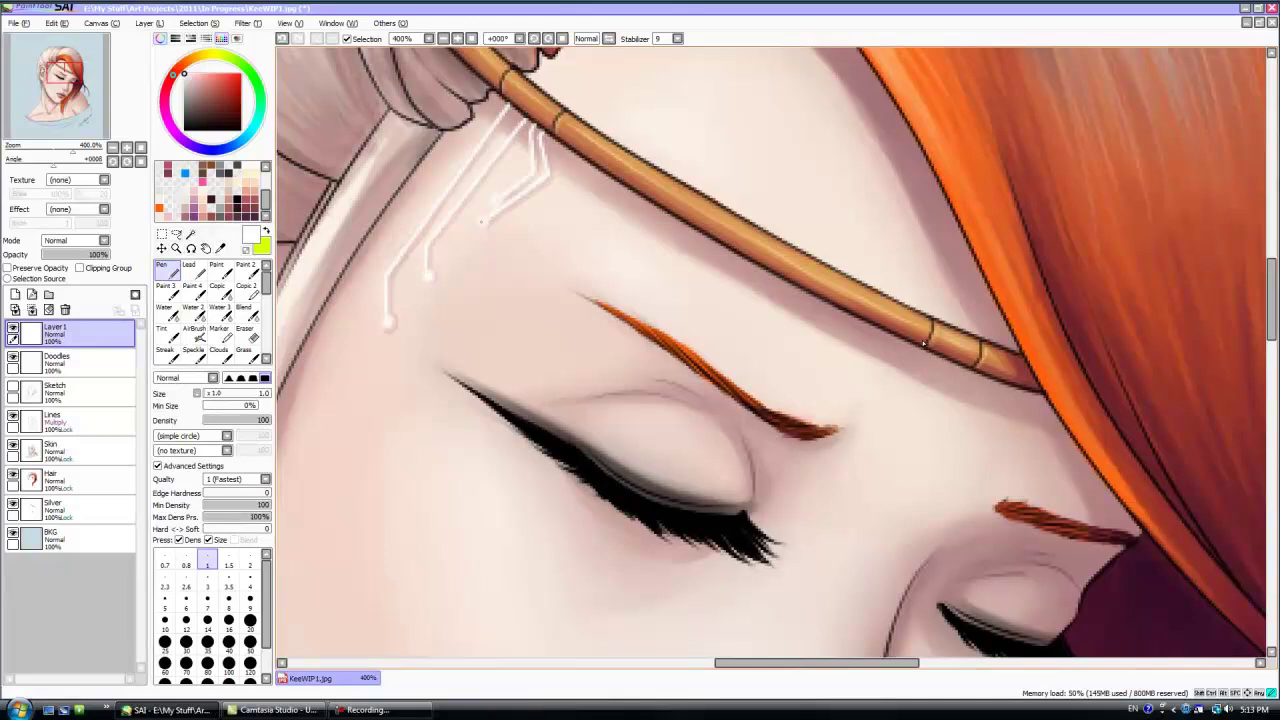
- Tint the temple circuit lines pale yellow with the AirBrush at size 8, and add a soft white glow at size 20
click(194, 337)
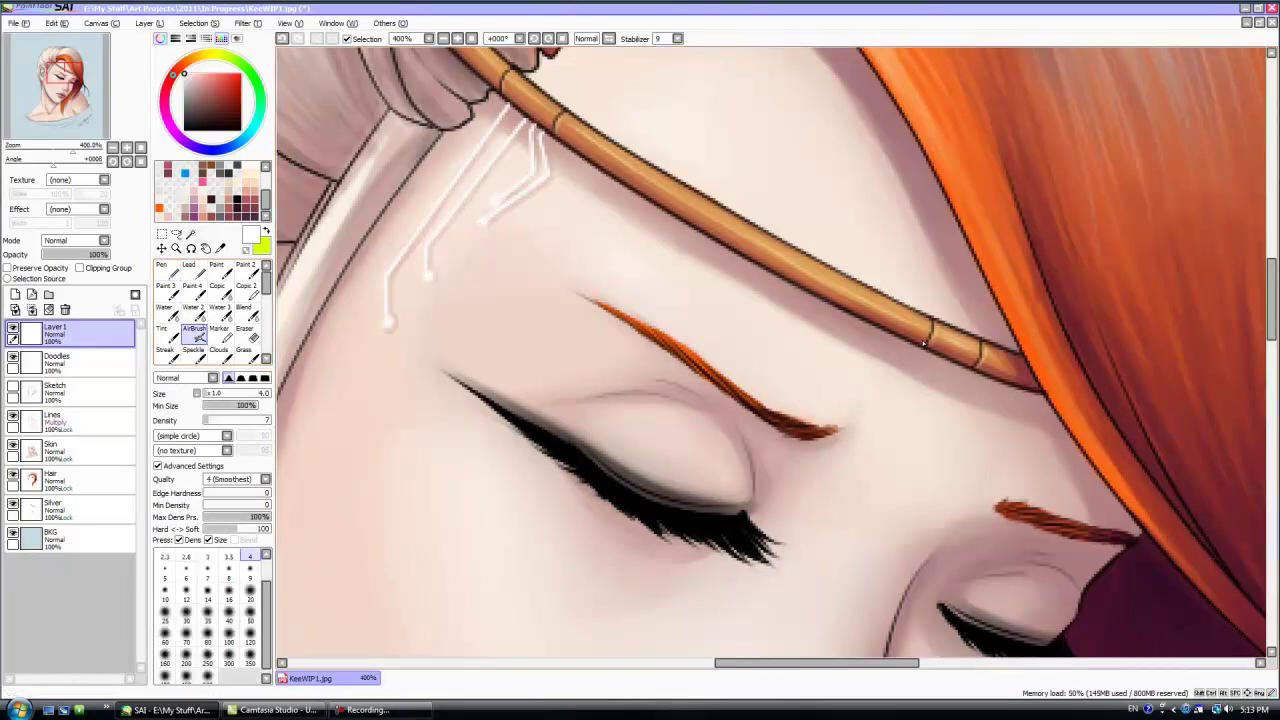
click(200, 56)
click(201, 73)
key(])
key(])
key(])
key(])
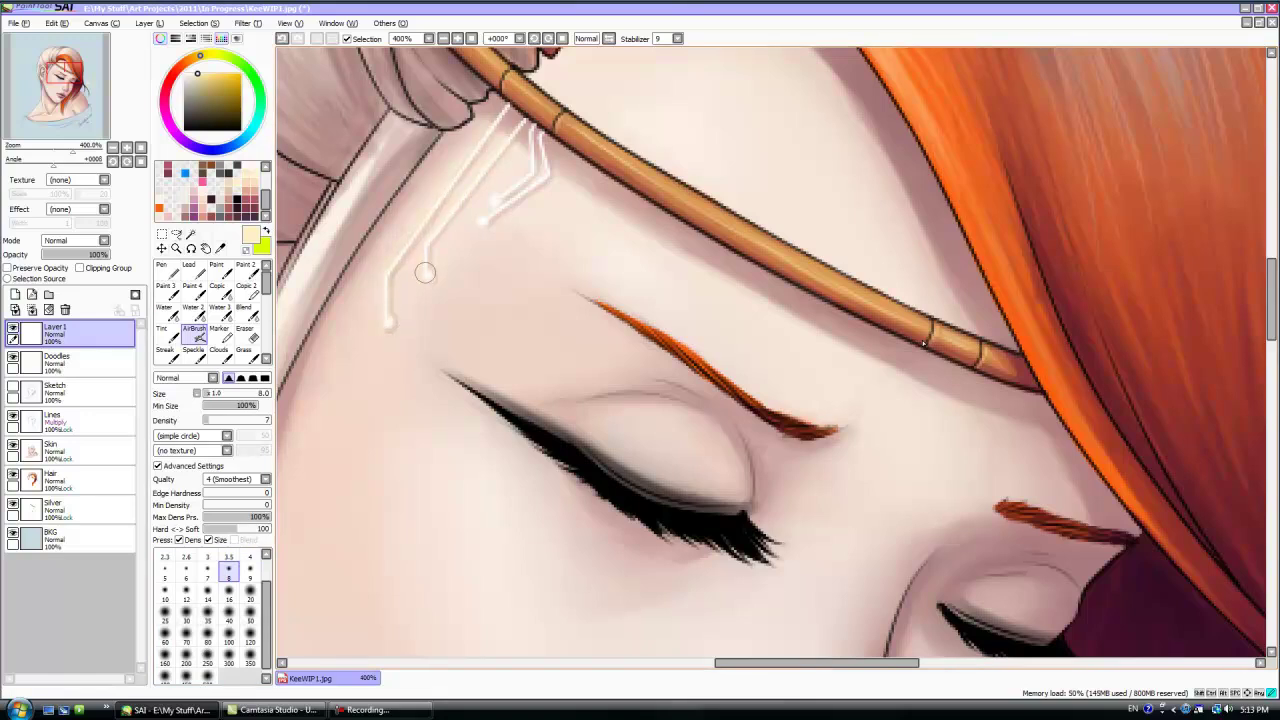
scroll(652, 274, down, 4)
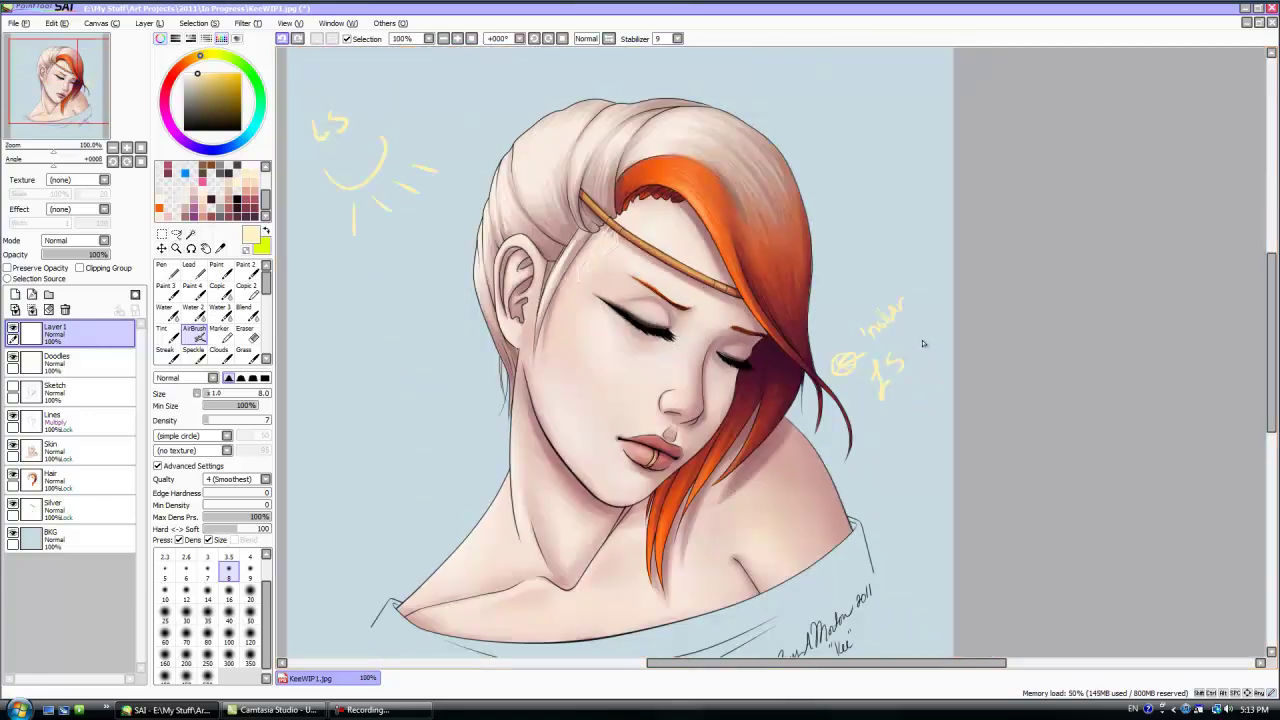
click(184, 73)
click(250, 593)
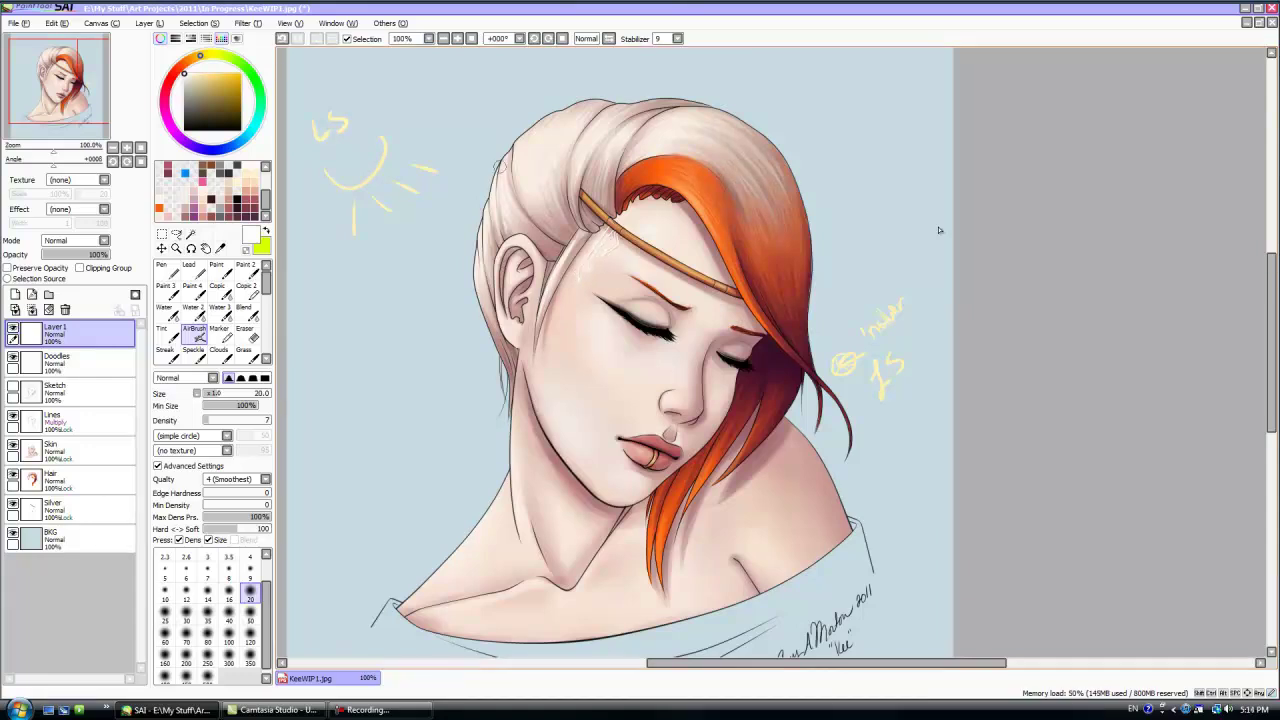
- Draw thin white reflected light on the Silver layer along the headband edge beside the circuit lines, with the Pen at size 1
key(Delete)
key(Delete)
key(Delete)
key(Delete)
key(Delete)
key(Delete)
key(Delete)
key(Delete)
key(Delete)
key(Delete)
key(Delete)
key(Page_Up)
key(Page_Up)
key(Page_Up)
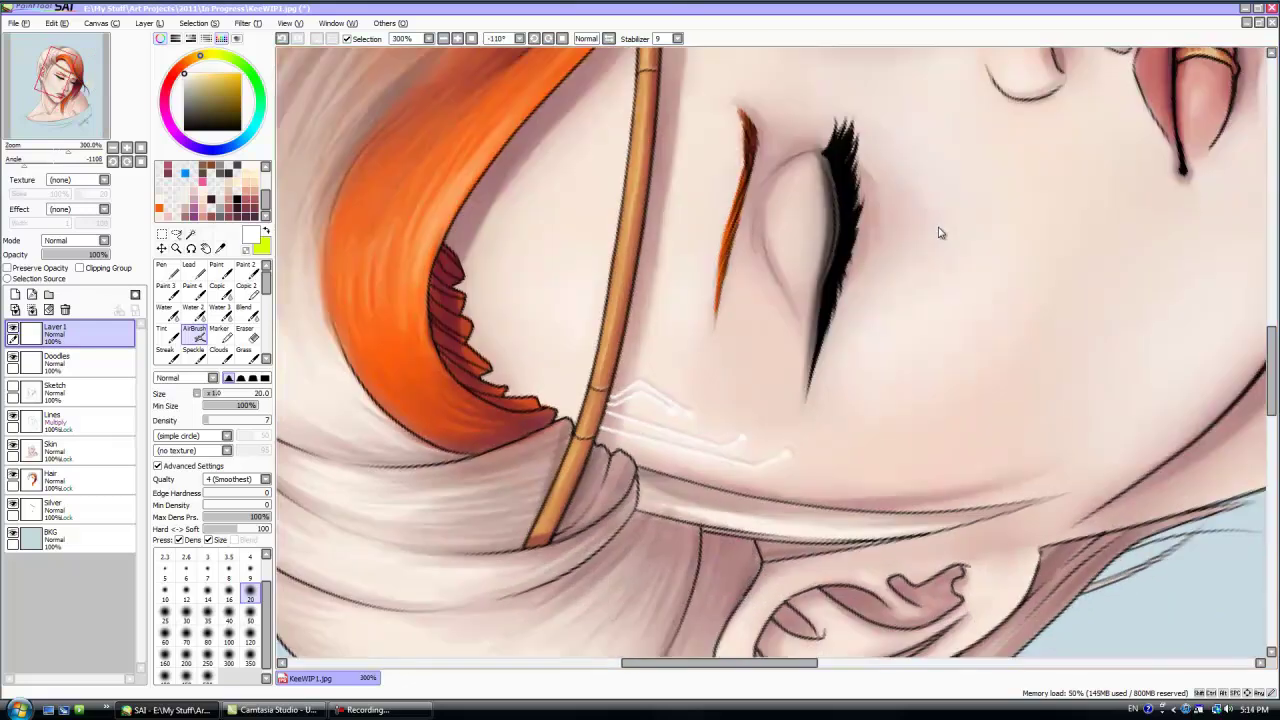
click(80, 508)
click(168, 291)
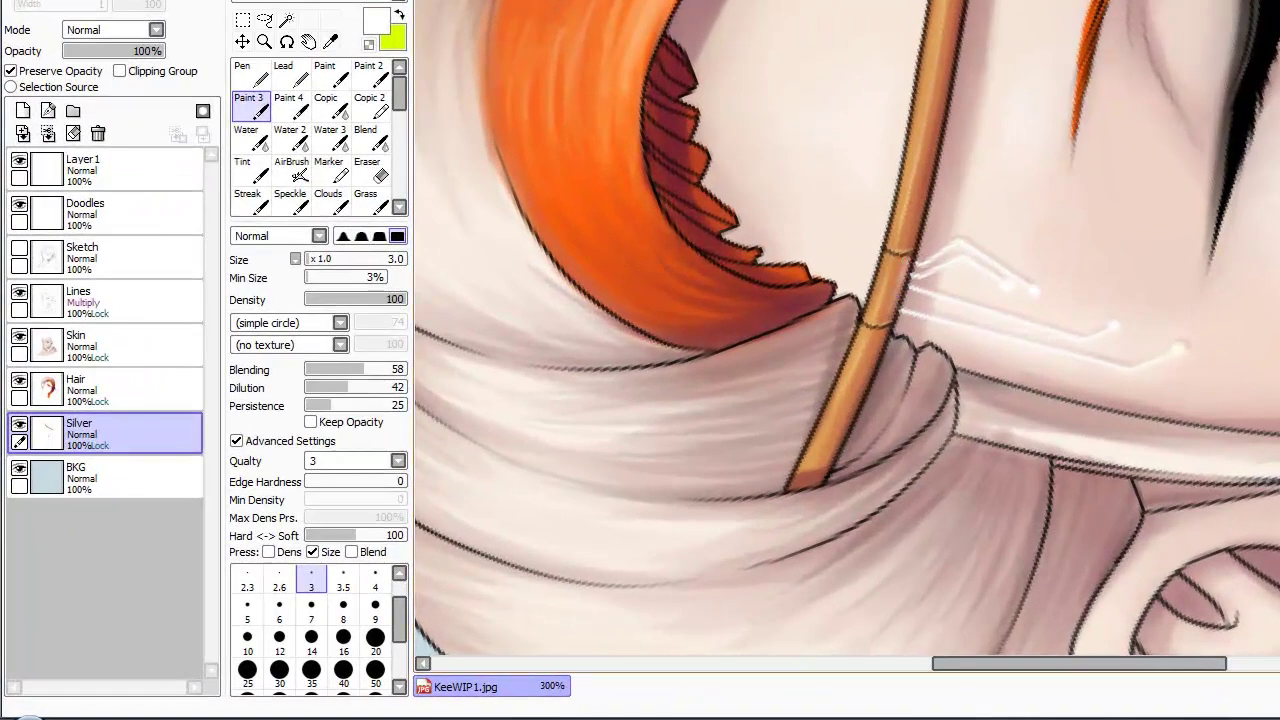
key(n)
drag(909, 258, 880, 351)
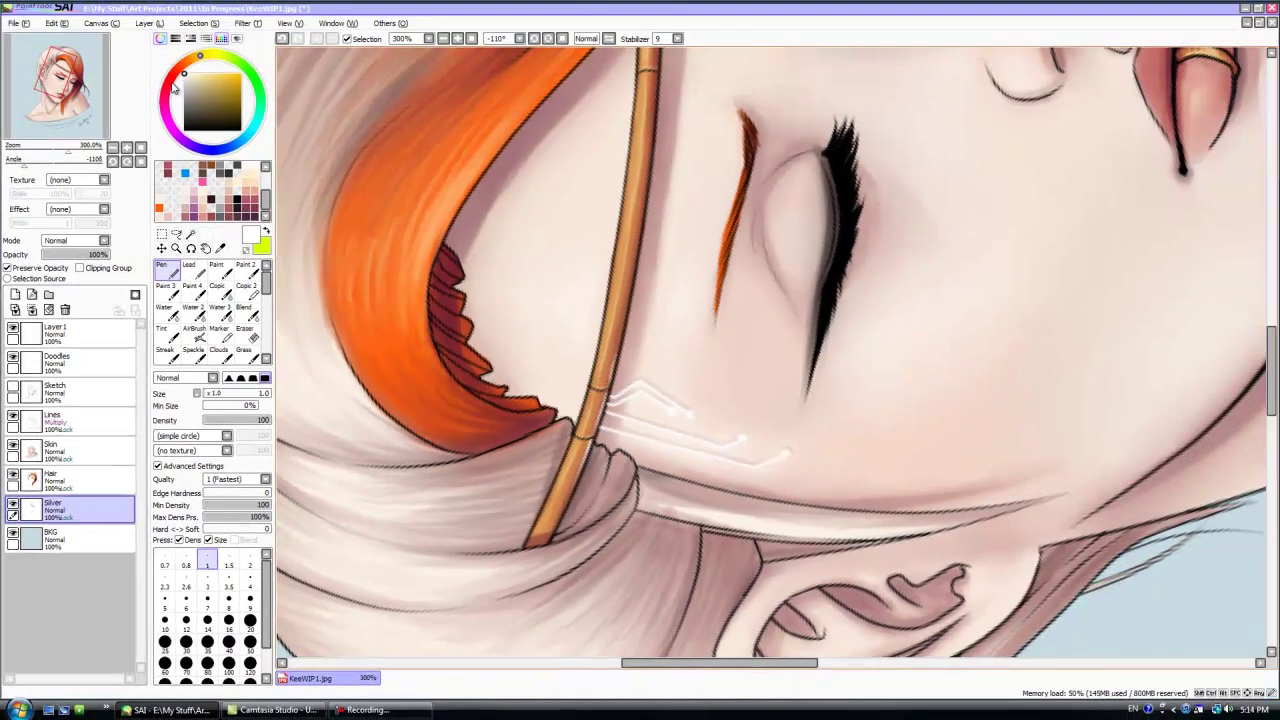
- Soften the reflected light on the headband near the circuit lines with white AirBrush touches at sizes 9 and 4
key(a)
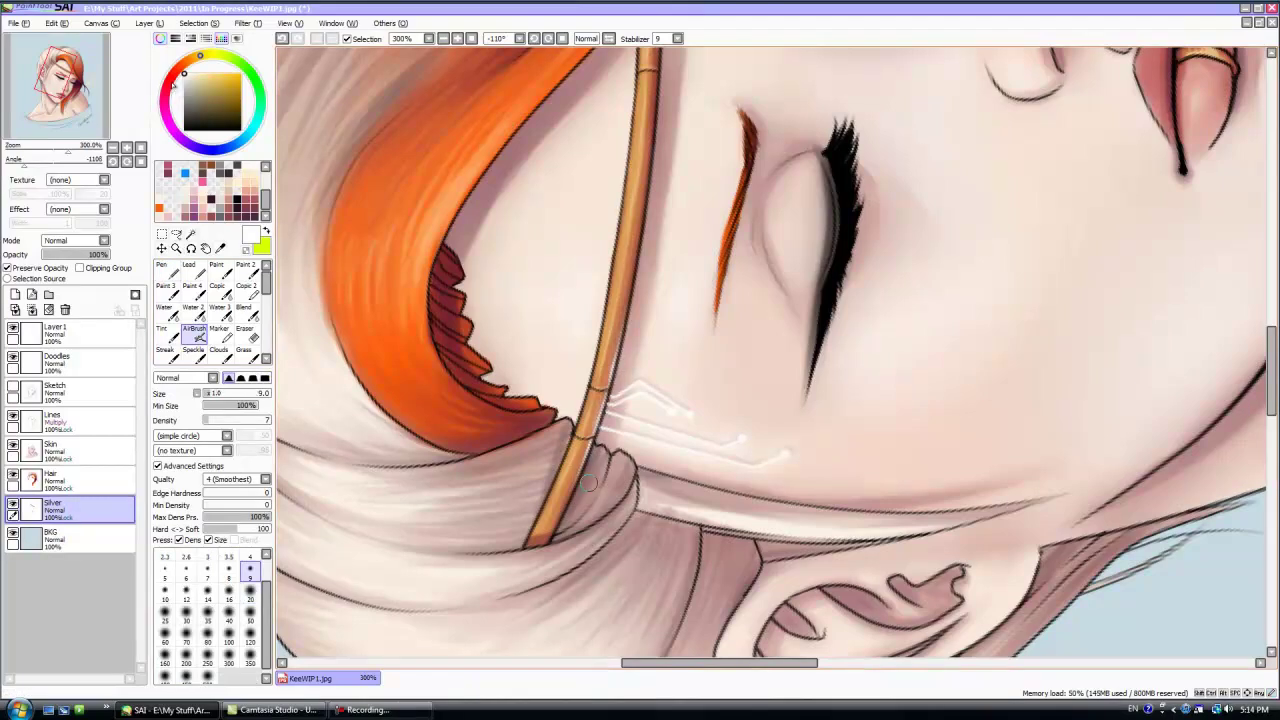
key(Home)
scroll(881, 390, down, 3)
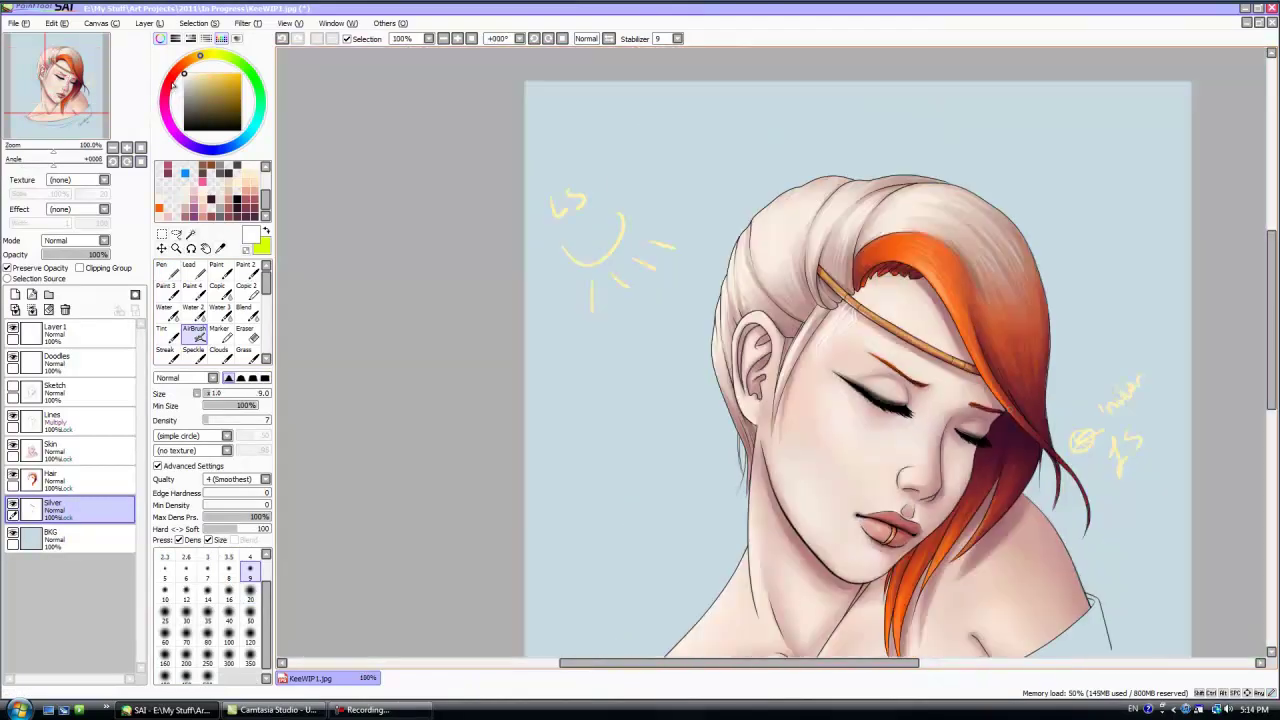
scroll(875, 285, up, 4)
click(250, 556)
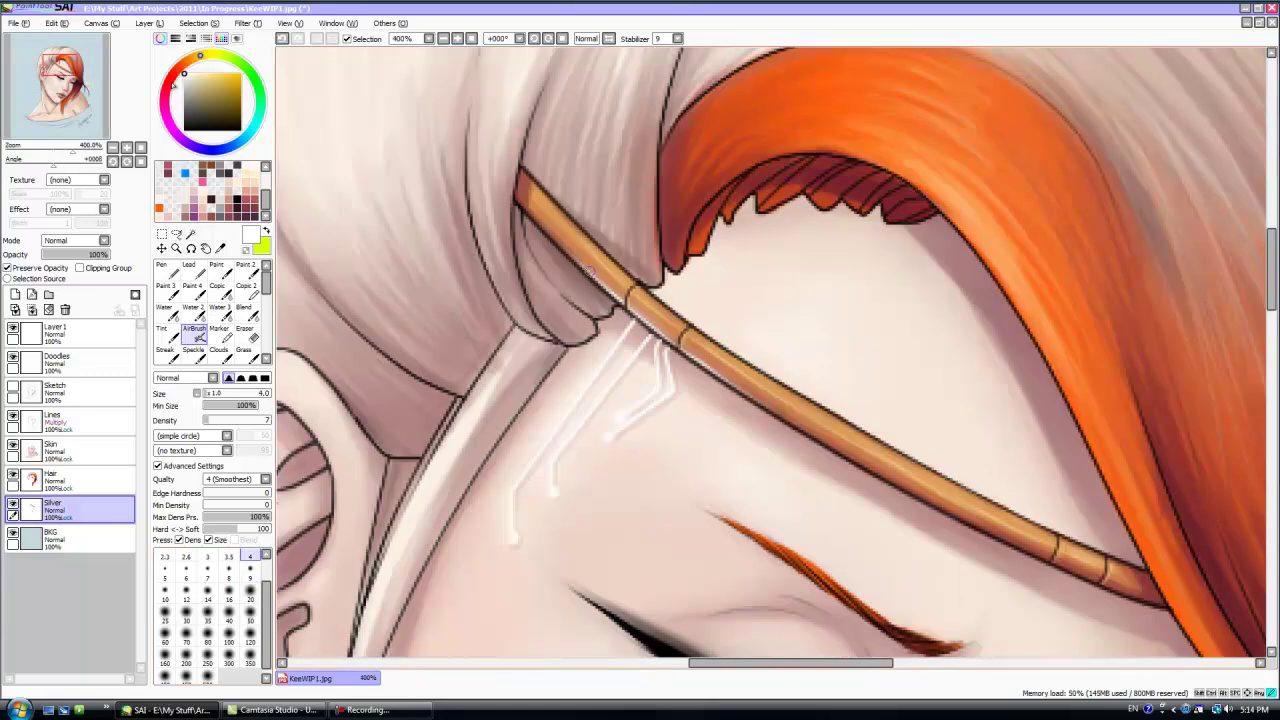
scroll(682, 352, down, 8)
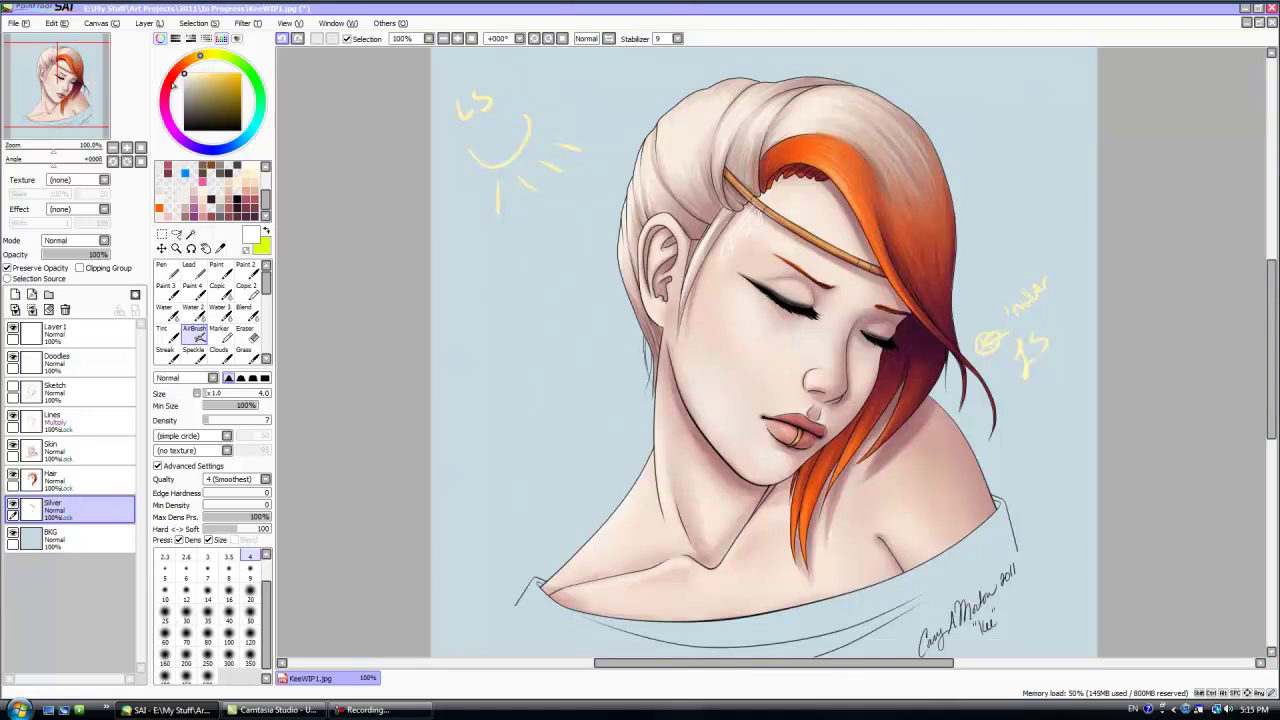
scroll(670, 165, up, 8)
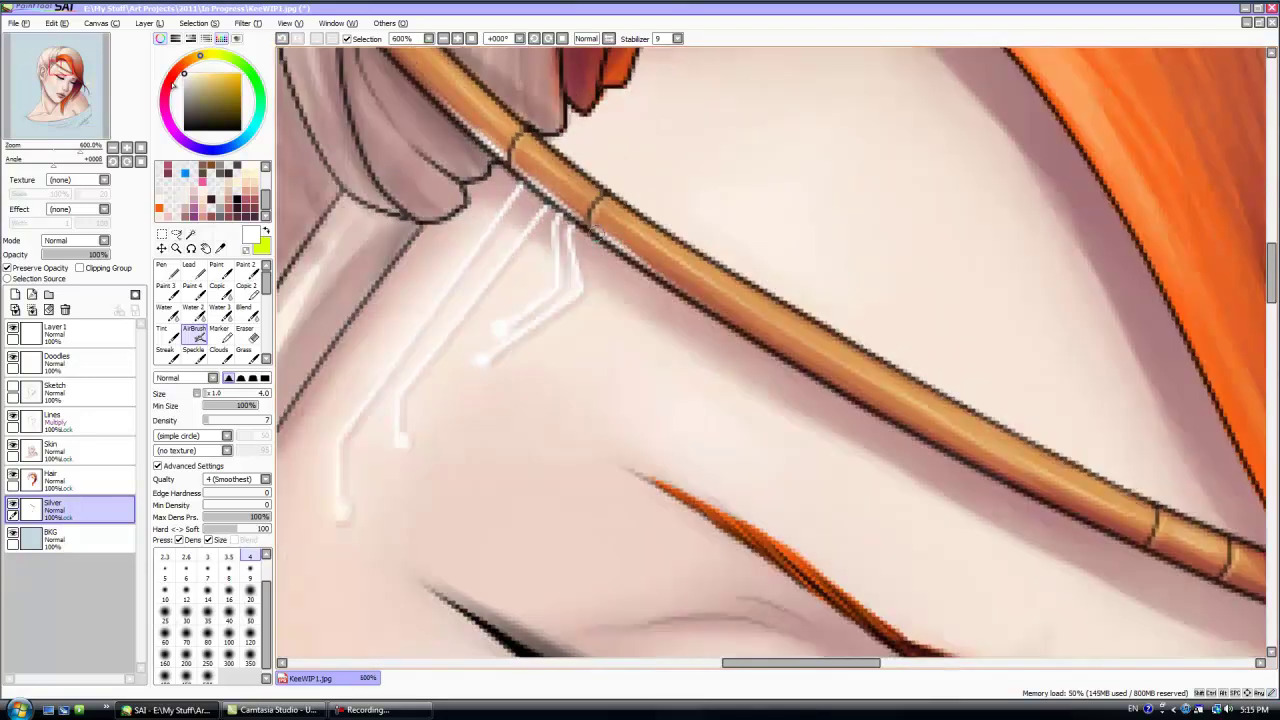
scroll(635, 198, down, 4)
scroll(830, 434, up, 3)
scroll(650, 334, down, 4)
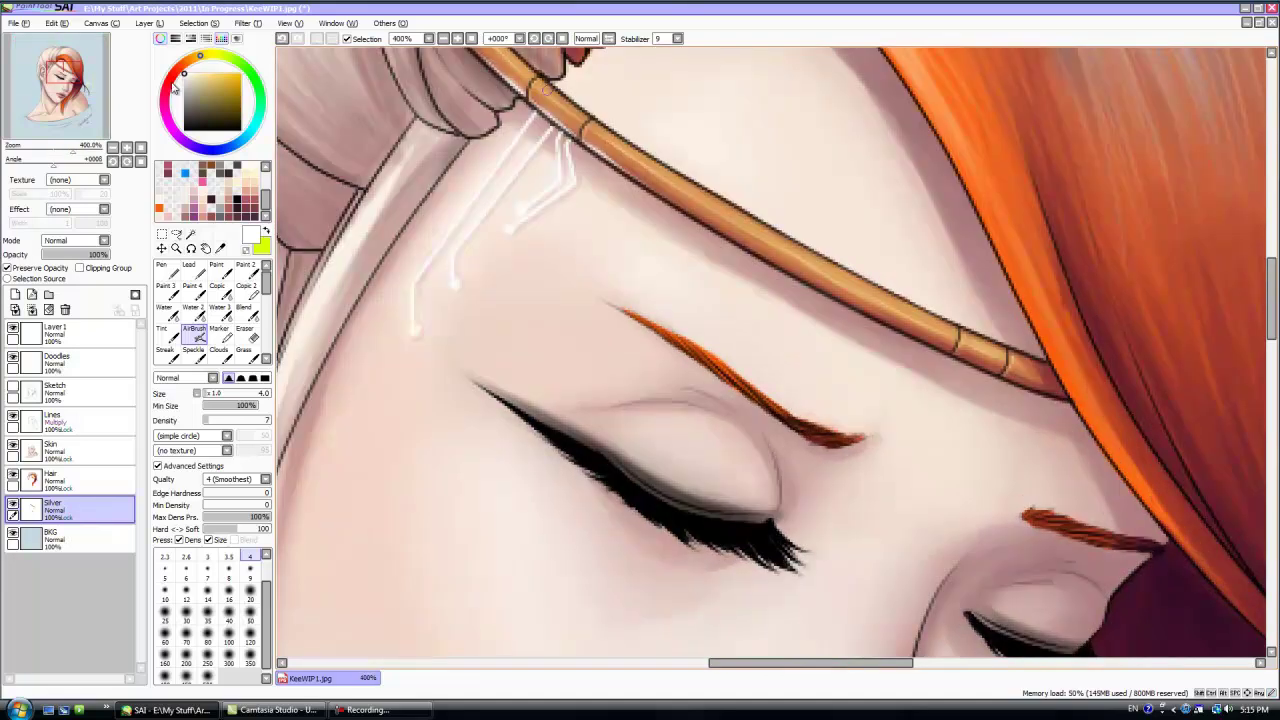
scroll(648, 278, up, 4)
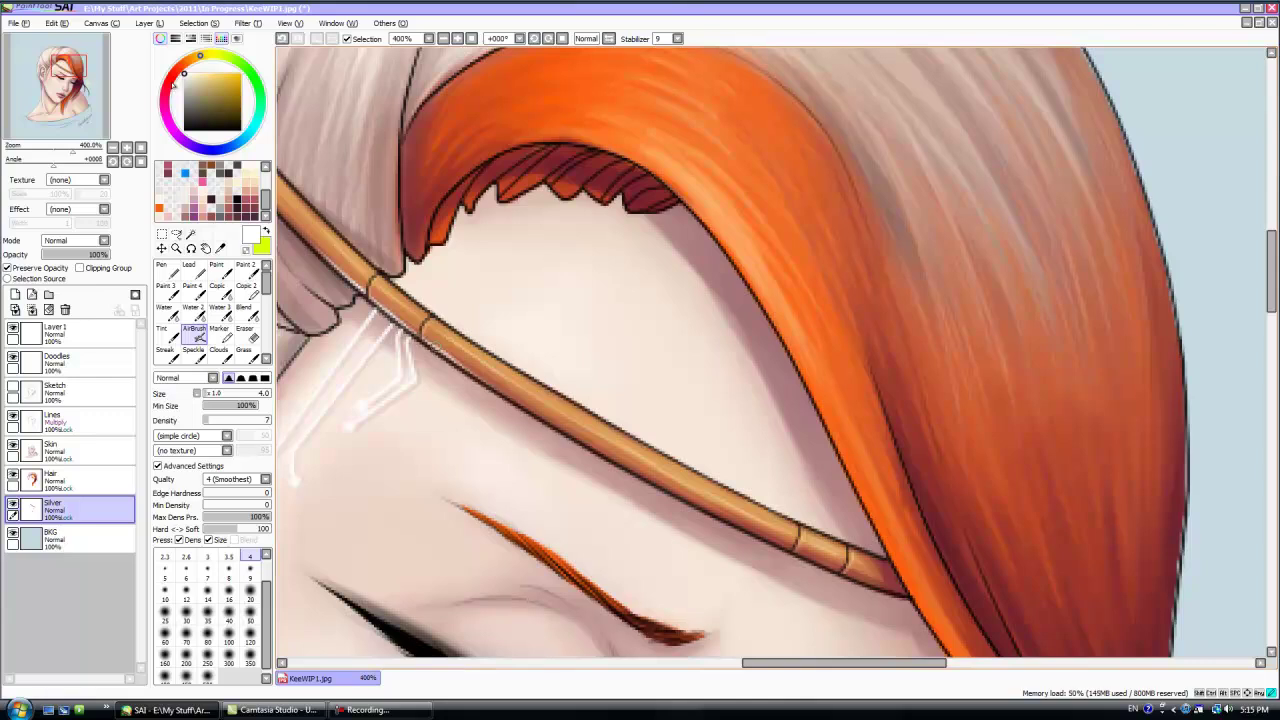
- Touch up the headband highlights in pale yellow with the Pen at size 1
click(166, 271)
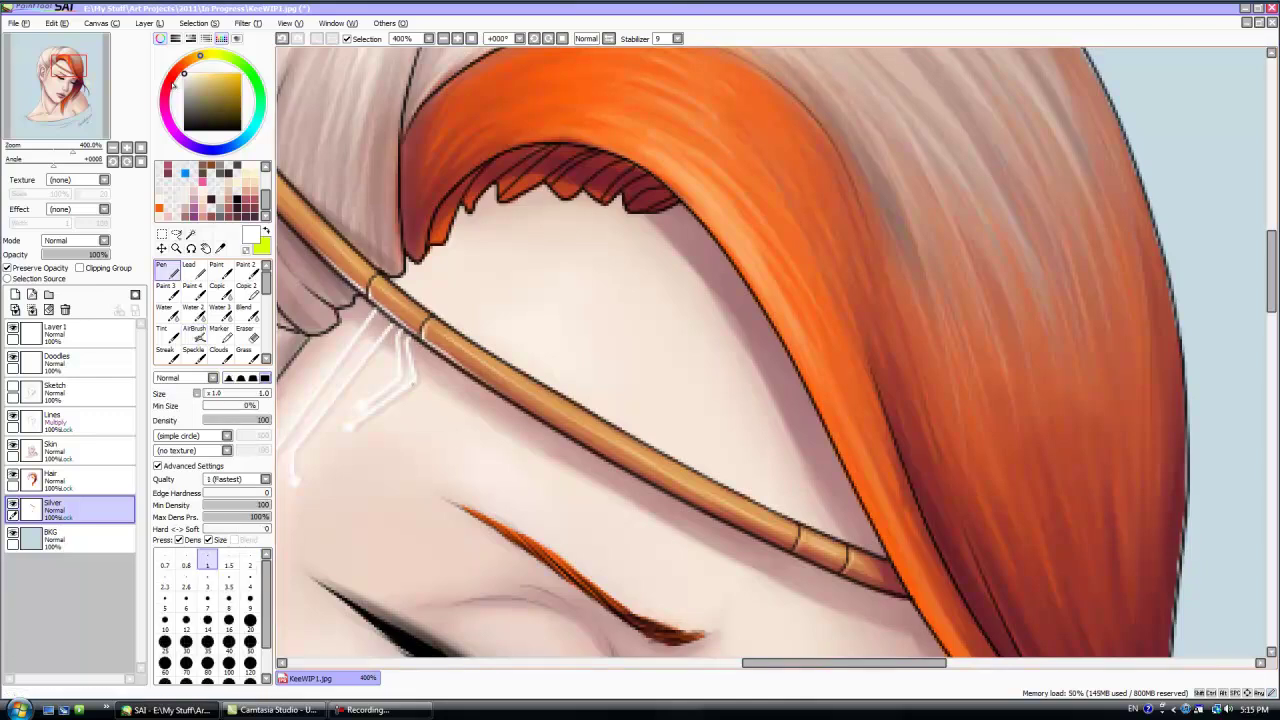
alt+click(758, 450)
scroll(802, 553, down, 3)
drag(1271, 280, 1271, 357)
scroll(1027, 499, down, 1)
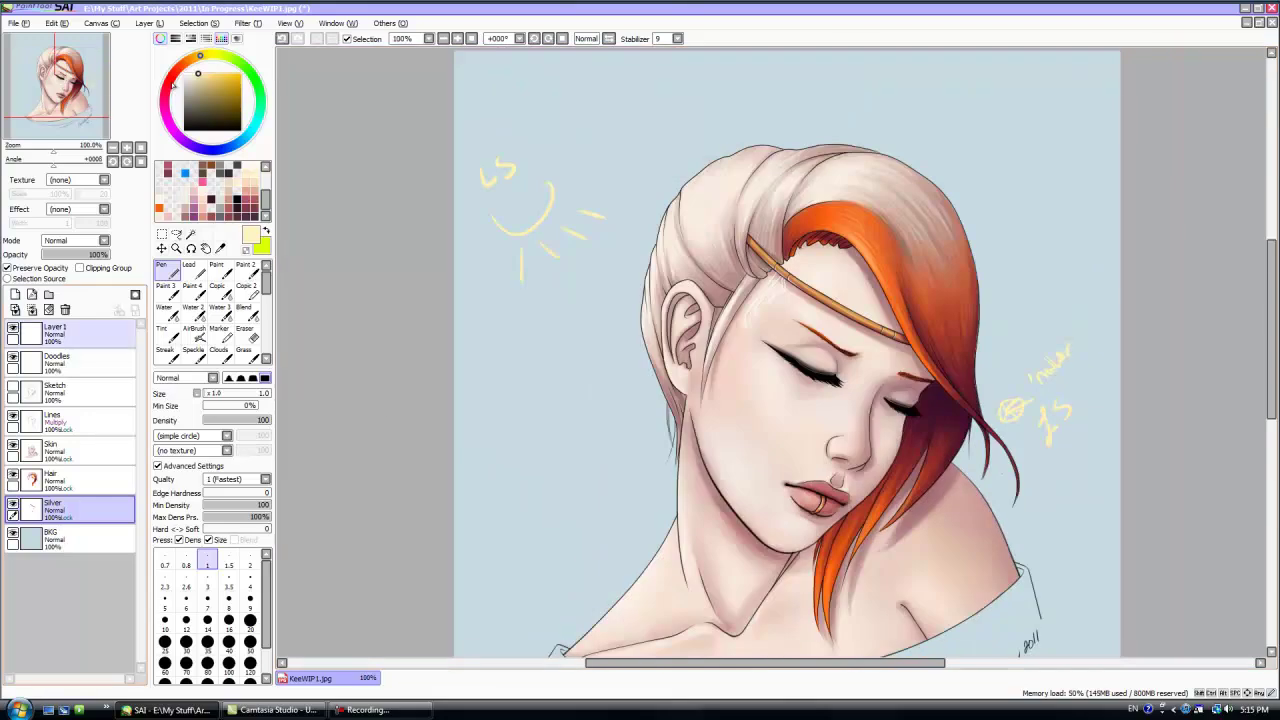
- Paint out the eyelid crease and headband joint outlines on the Lines layer in white with the Pen at size 20
drag(53, 162, 33, 162)
click(85, 421)
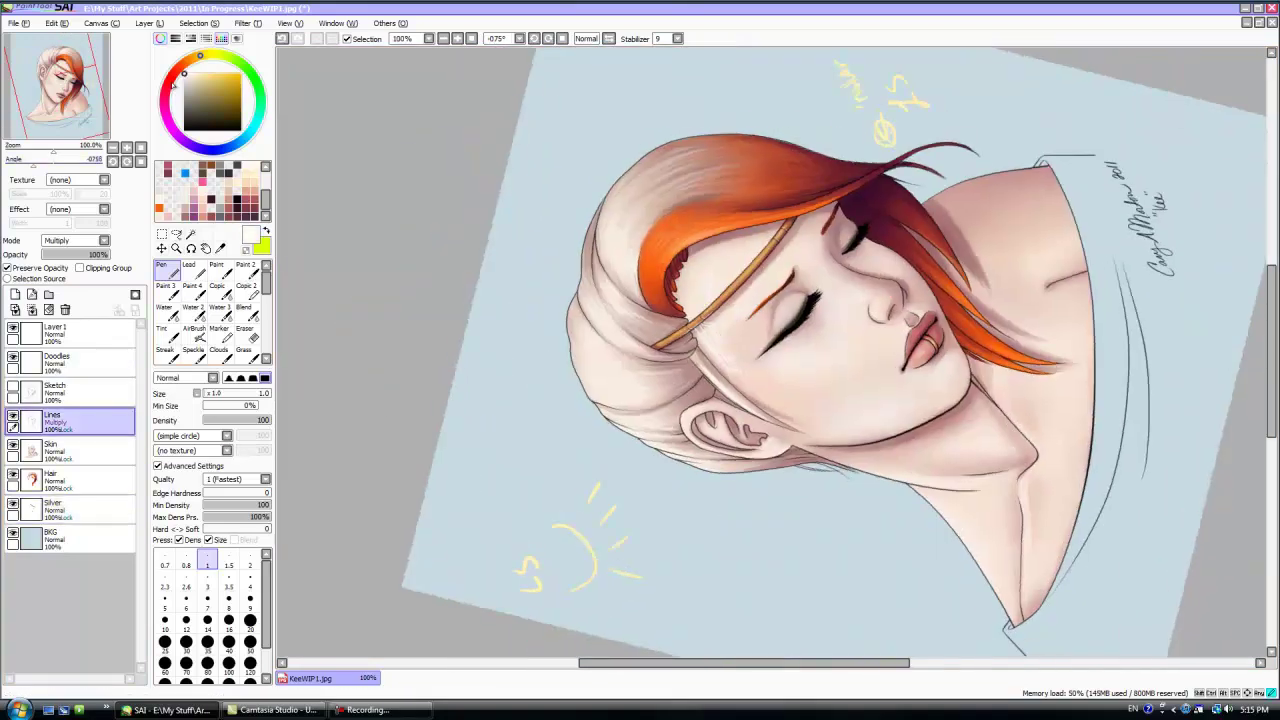
click(250, 623)
scroll(842, 375, up, 2)
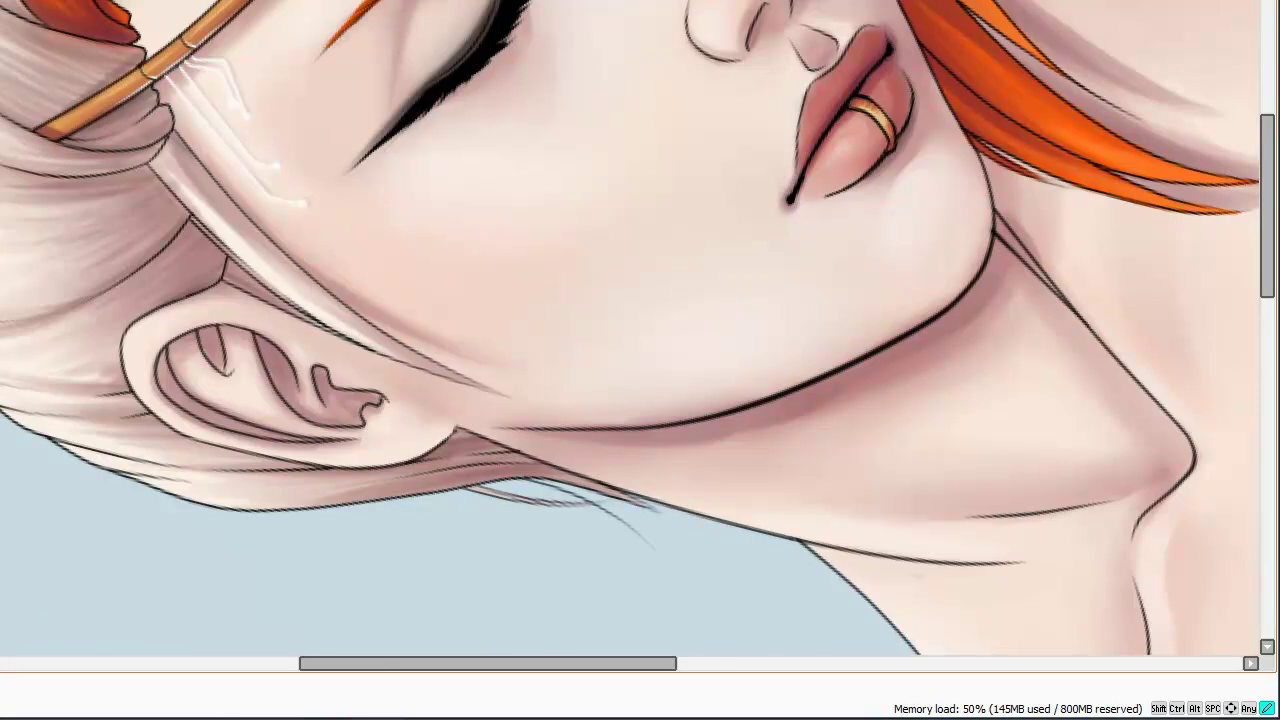
drag(1267, 140, 1267, 103)
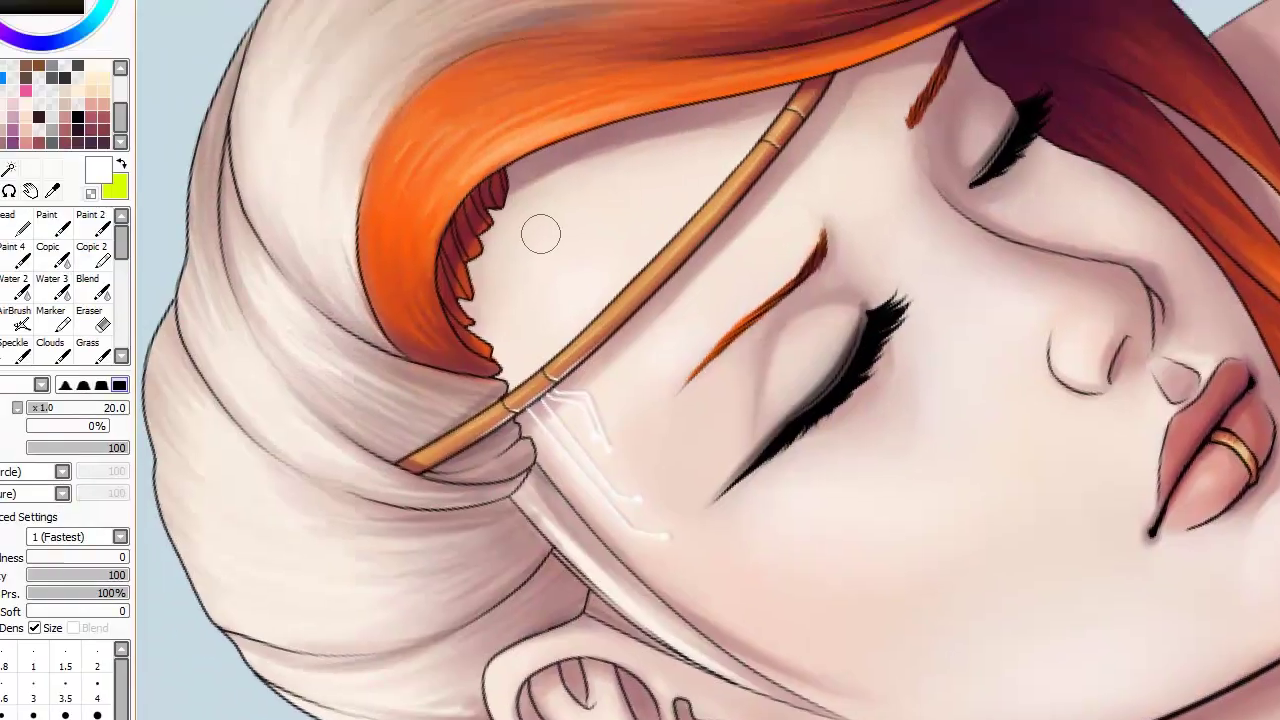
- Paint a mauve eyelid crease on the Skin layer for the eye nearest the circuit lines, with Paint 3 at size 3 and density 54
right_click(1072, 386)
click(311, 87)
click(251, 67)
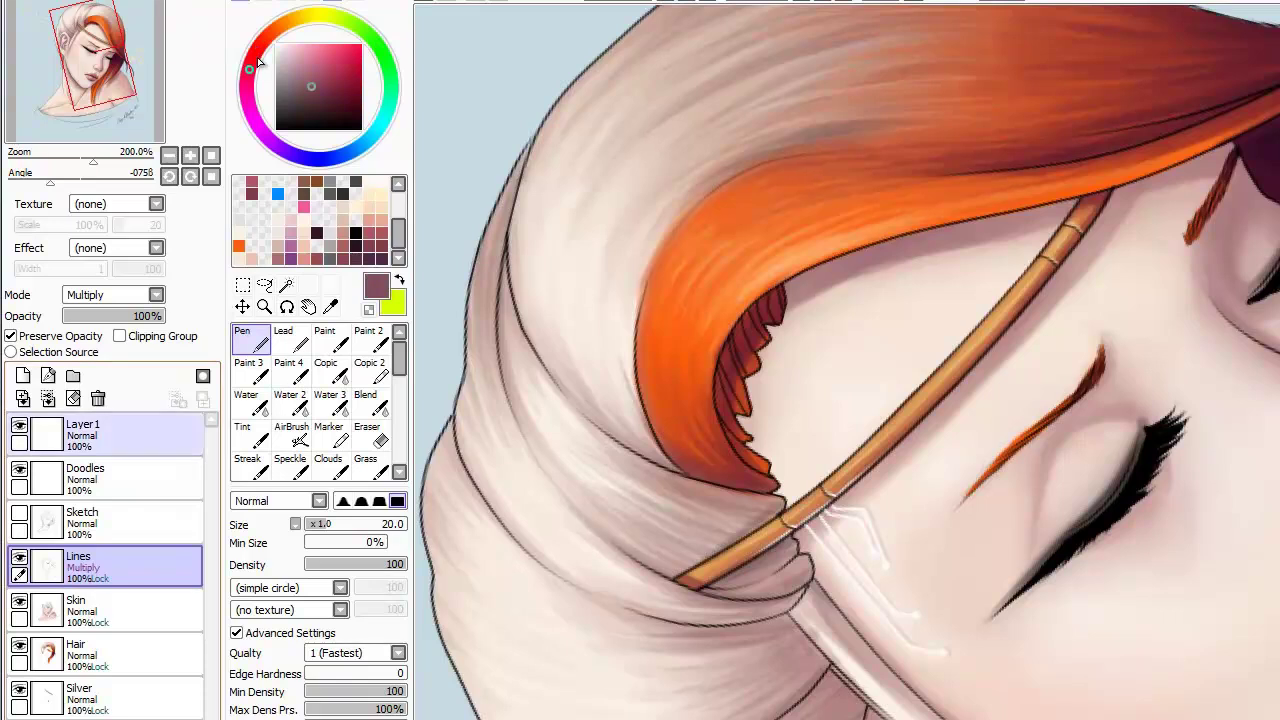
click(110, 610)
click(251, 372)
key(Delete)
key(Delete)
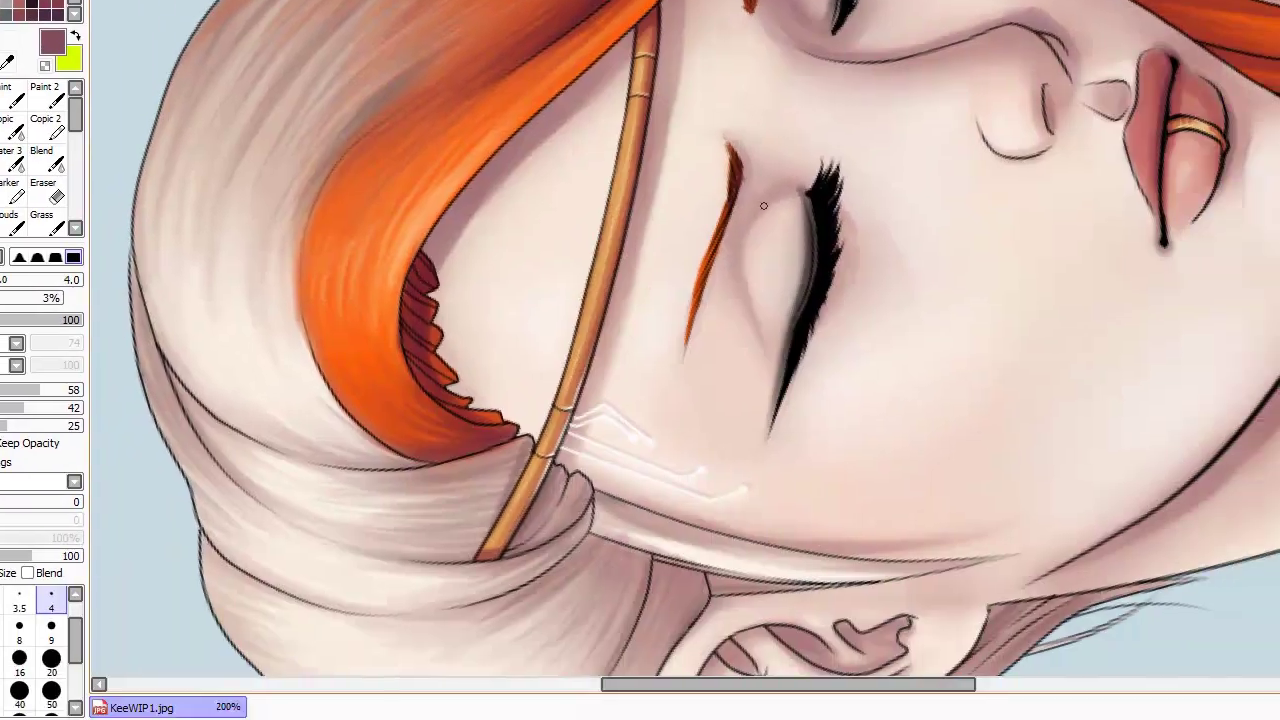
key([)
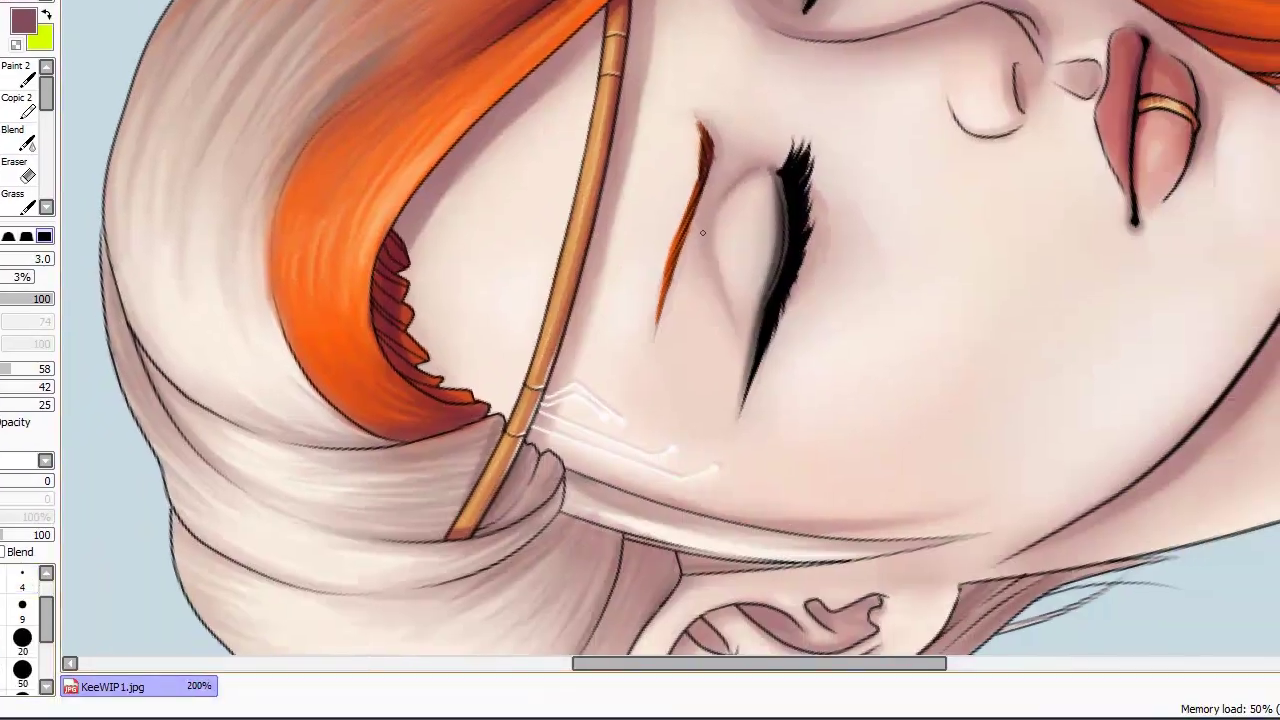
click(6, 298)
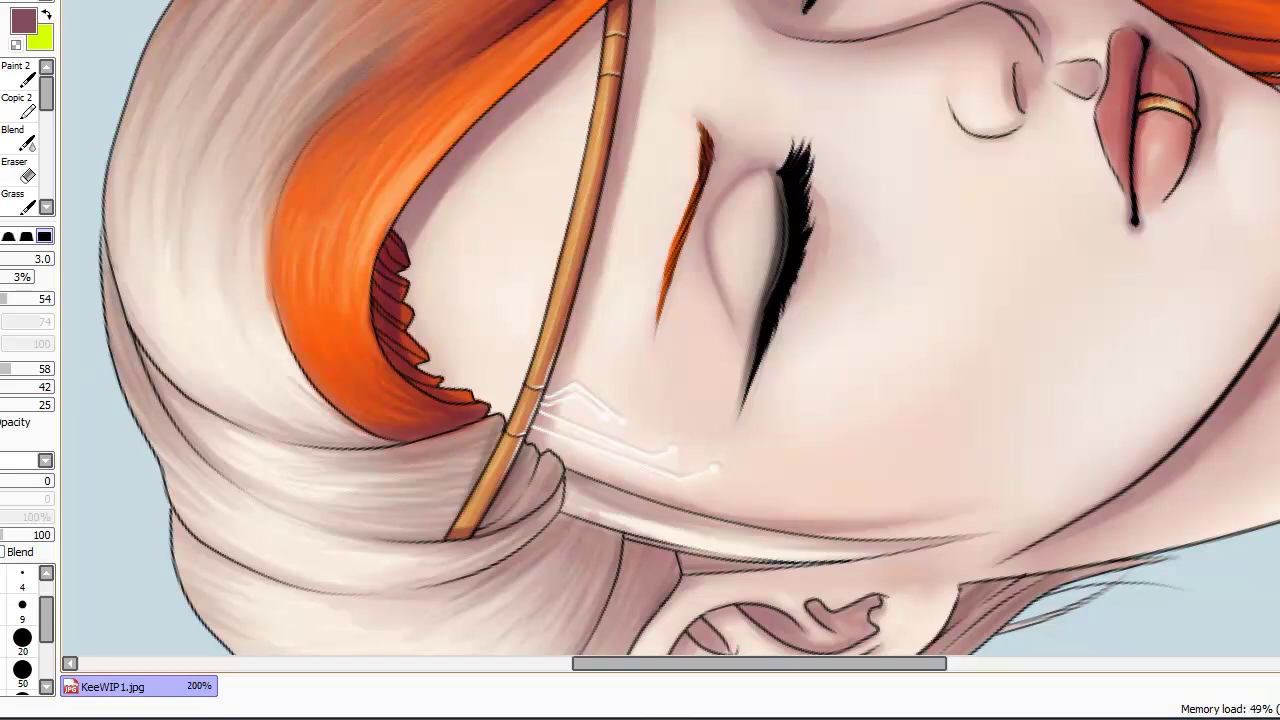
- Darken that eyelid crease with Paint 3 at size 2.3, refine its edge in skin colour, and soften it with Blend at size 4
alt+click(362, 39)
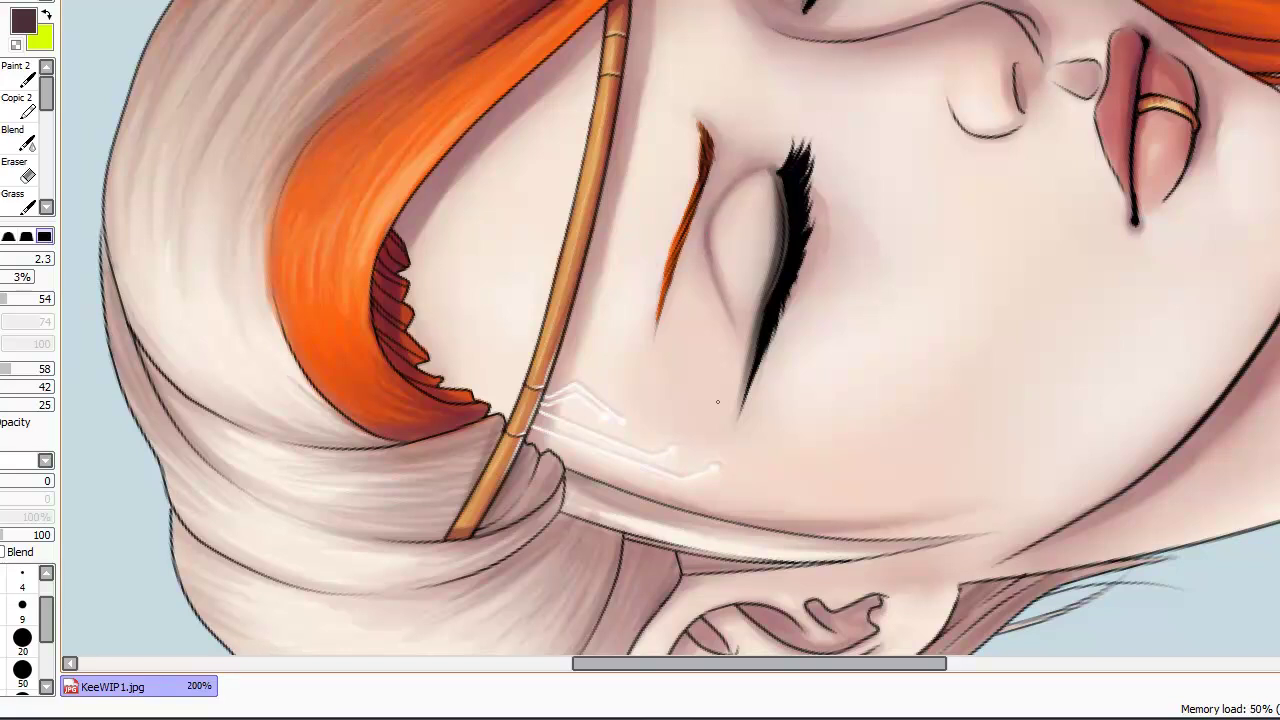
click(18, 135)
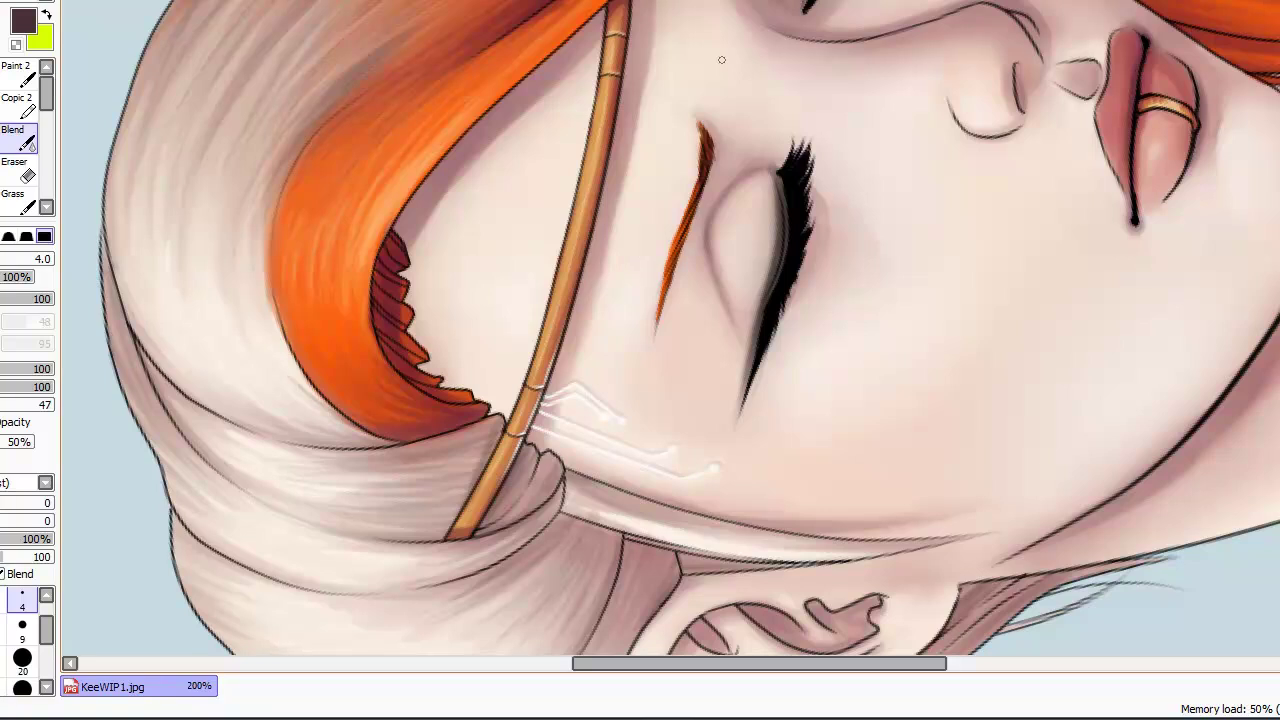
alt+click(660, 172)
key(v)
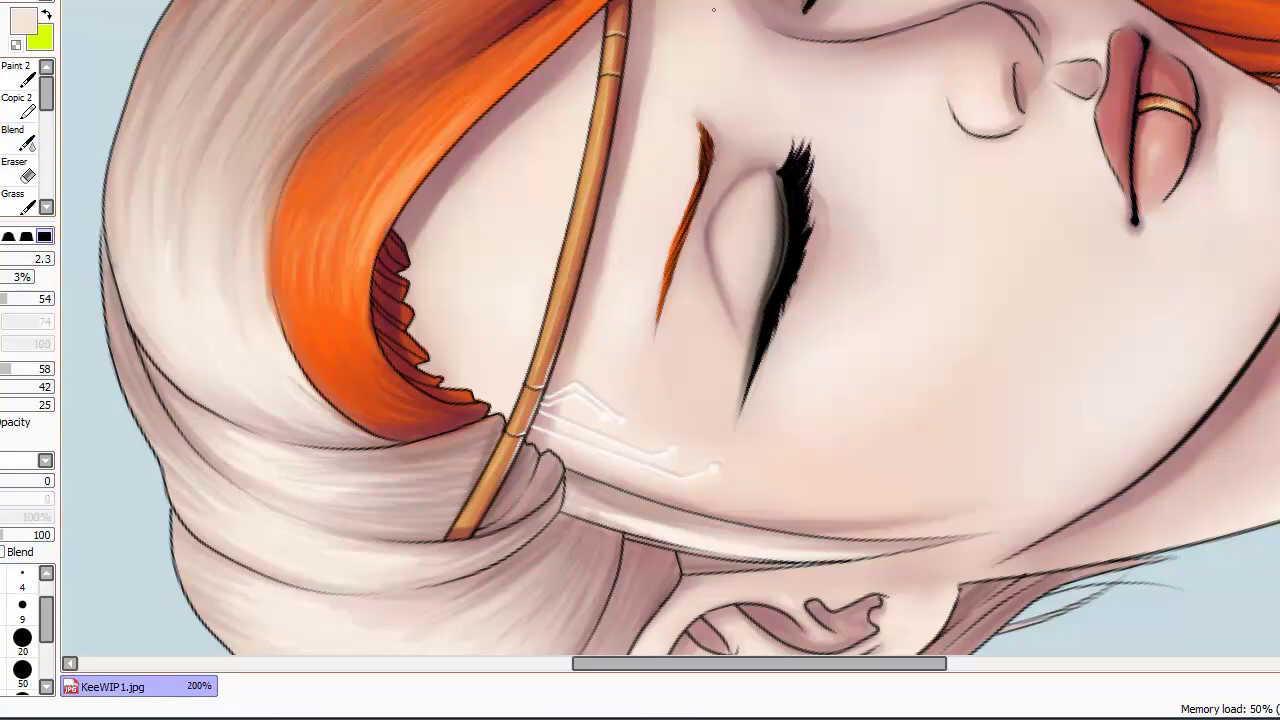
click(18, 135)
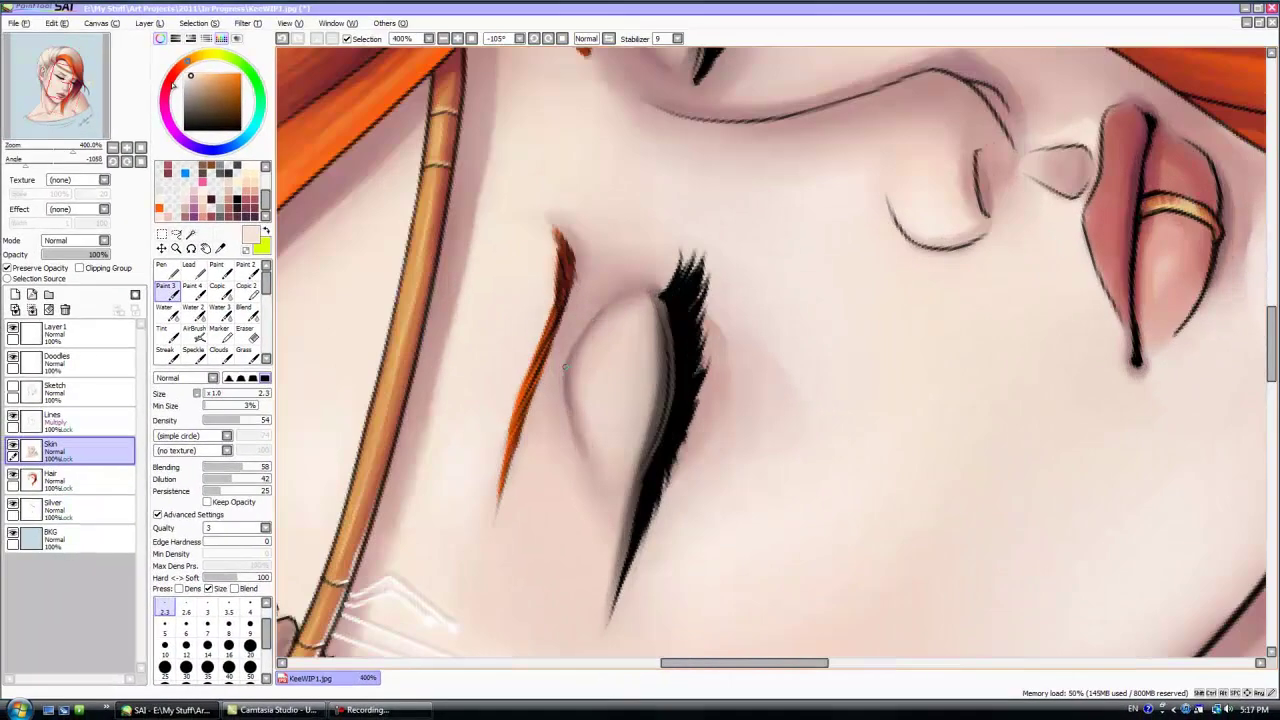
- Paint the other eye's eyelid crease in dark mauve with Paint 3 at density 92, and soften it with Blend at size 3.5
right_click(566, 367)
drag(1271, 344, 1271, 306)
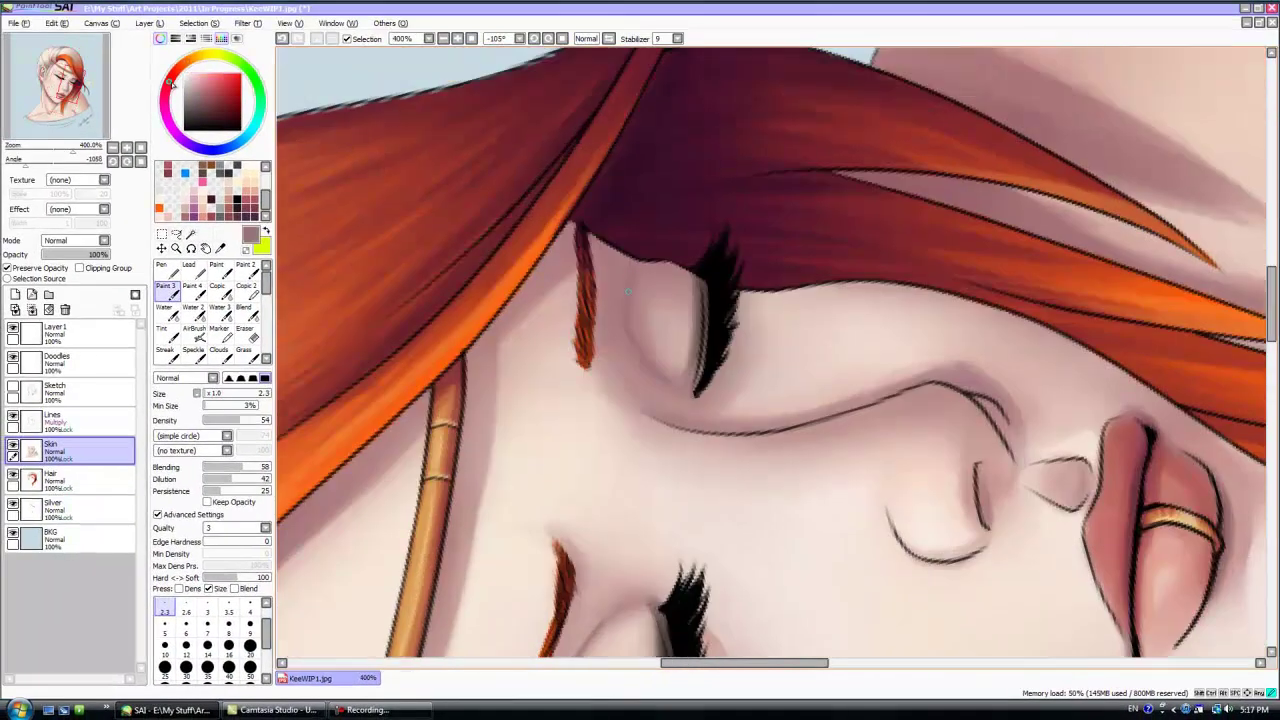
click(265, 420)
click(209, 106)
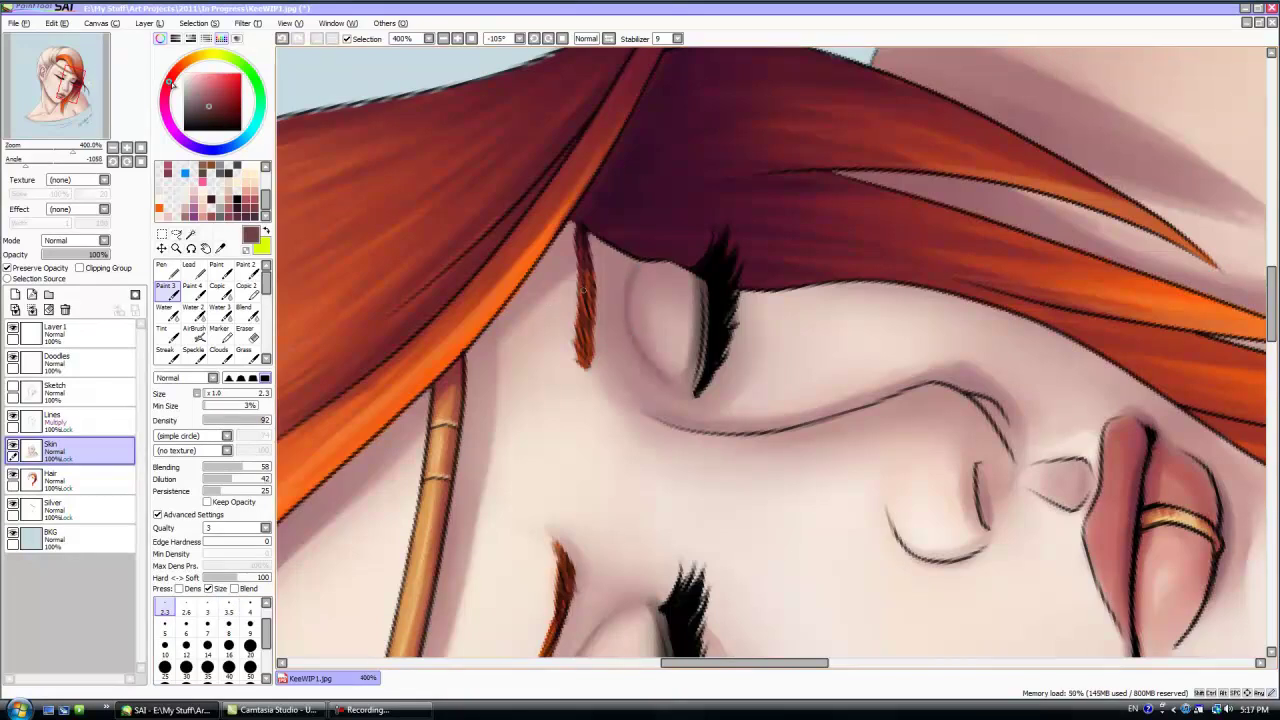
alt+click(578, 243)
click(247, 313)
click(229, 621)
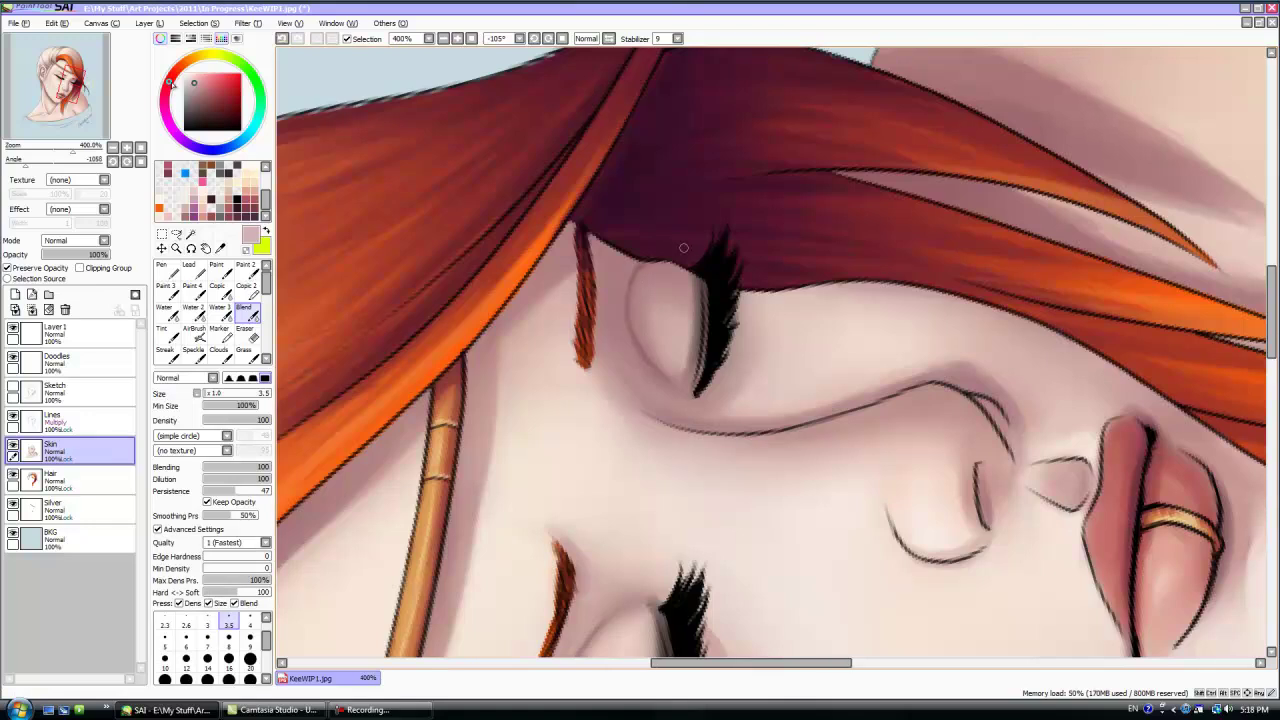
- Paint a white highlight on the eyelid nearest the circuit lines with Paint 3 at size 9, and soften it with Blend at size 9
scroll(667, 220, down, 4)
key(Home)
scroll(862, 325, up, 3)
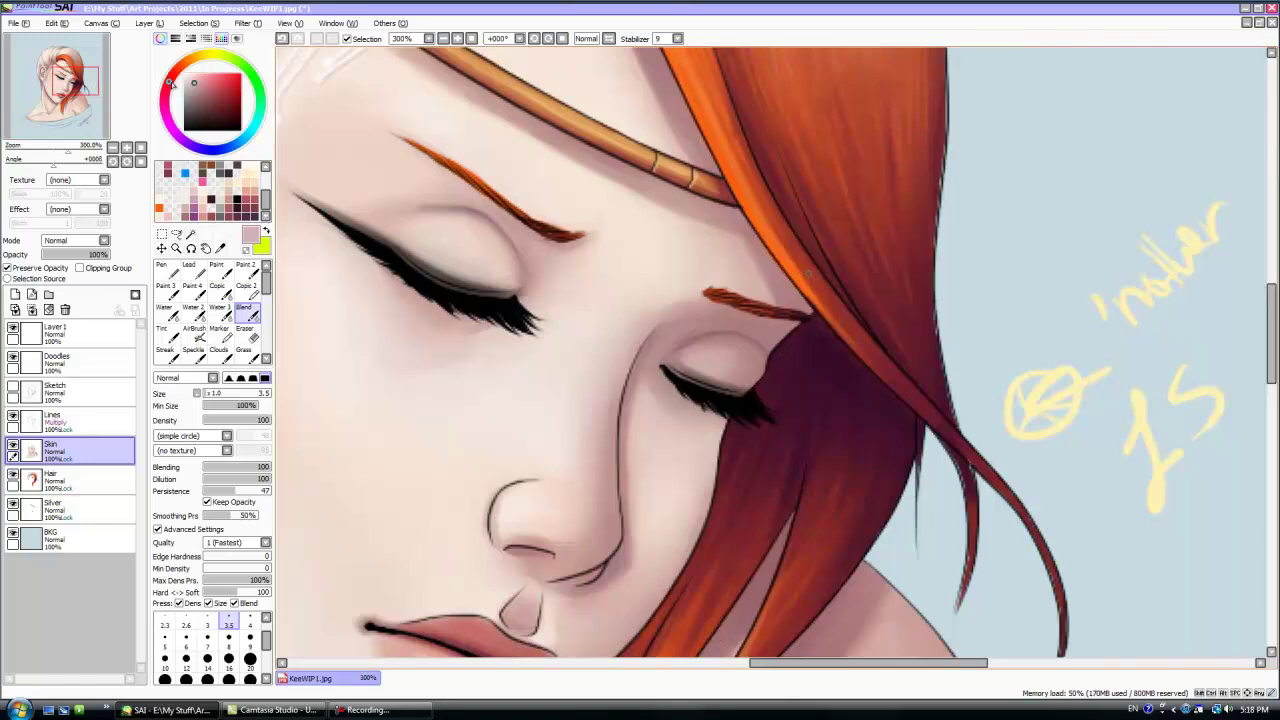
scroll(811, 278, down, 3)
drag(633, 299, 717, 495)
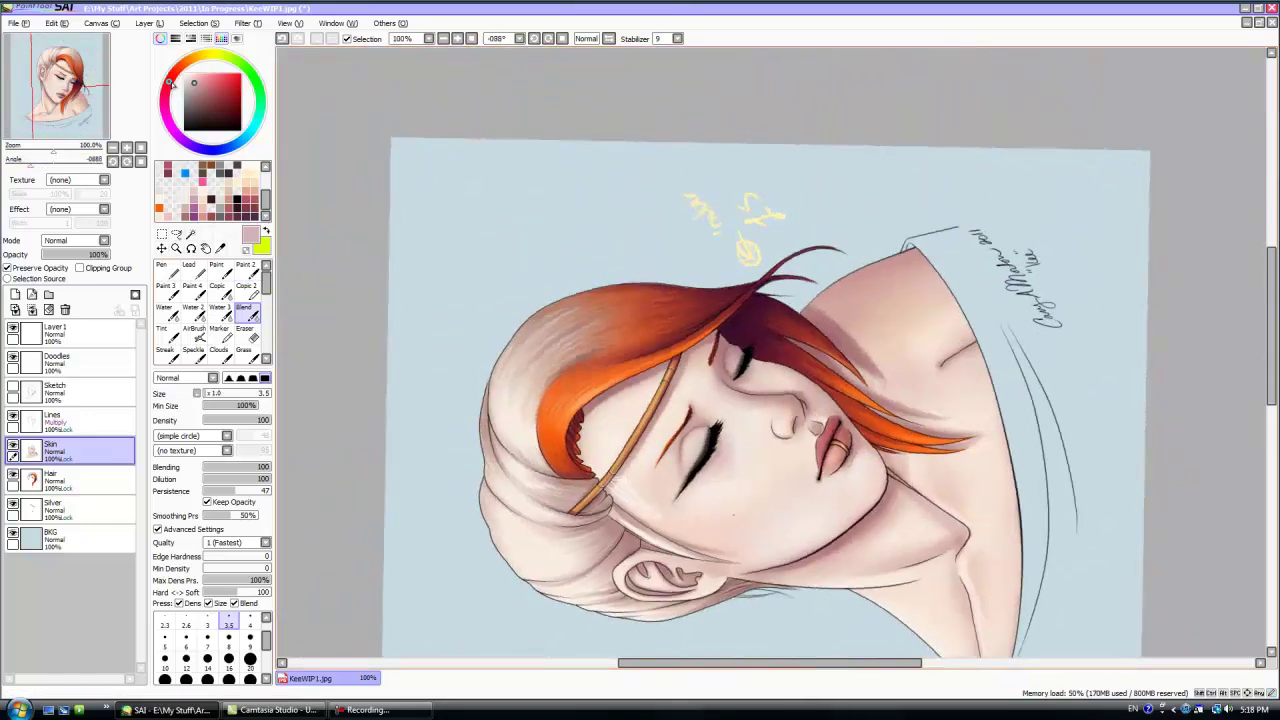
key(plus)
click(250, 658)
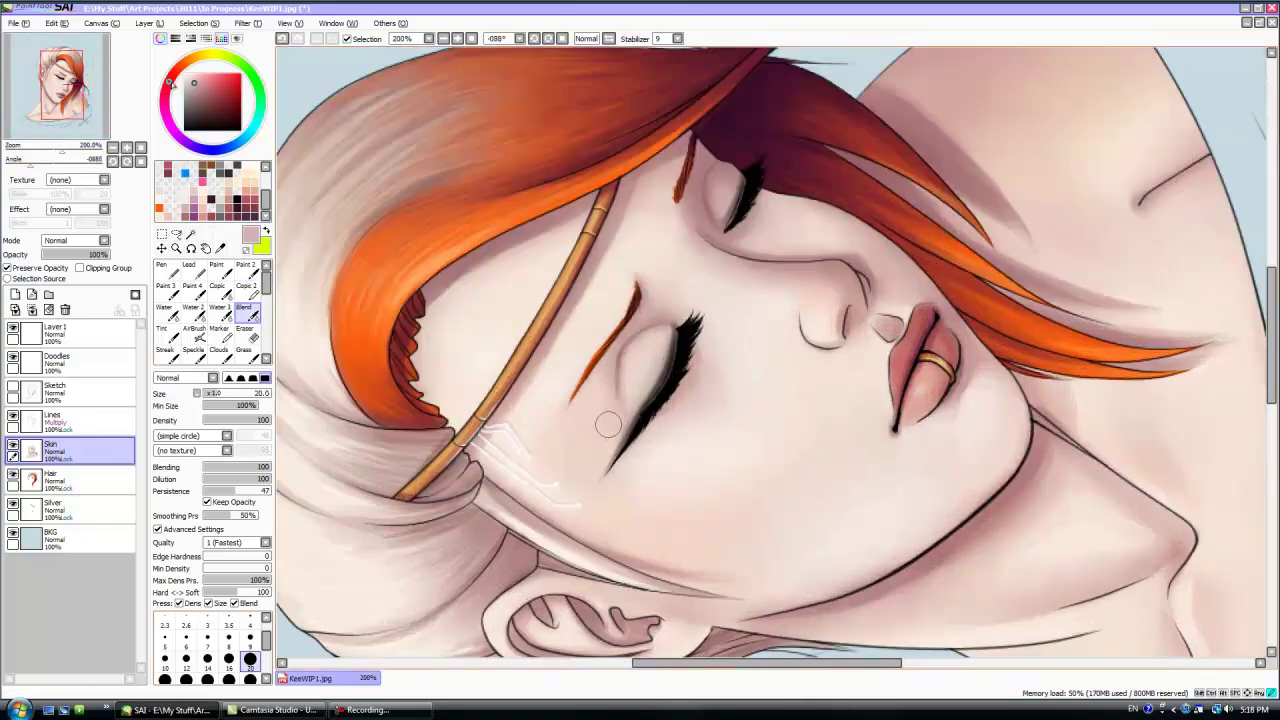
click(167, 291)
click(250, 627)
drag(626, 366, 635, 386)
click(247, 313)
key(bracketleft)
key(bracketleft)
key(bracketleft)
key(bracketleft)
key(bracketleft)
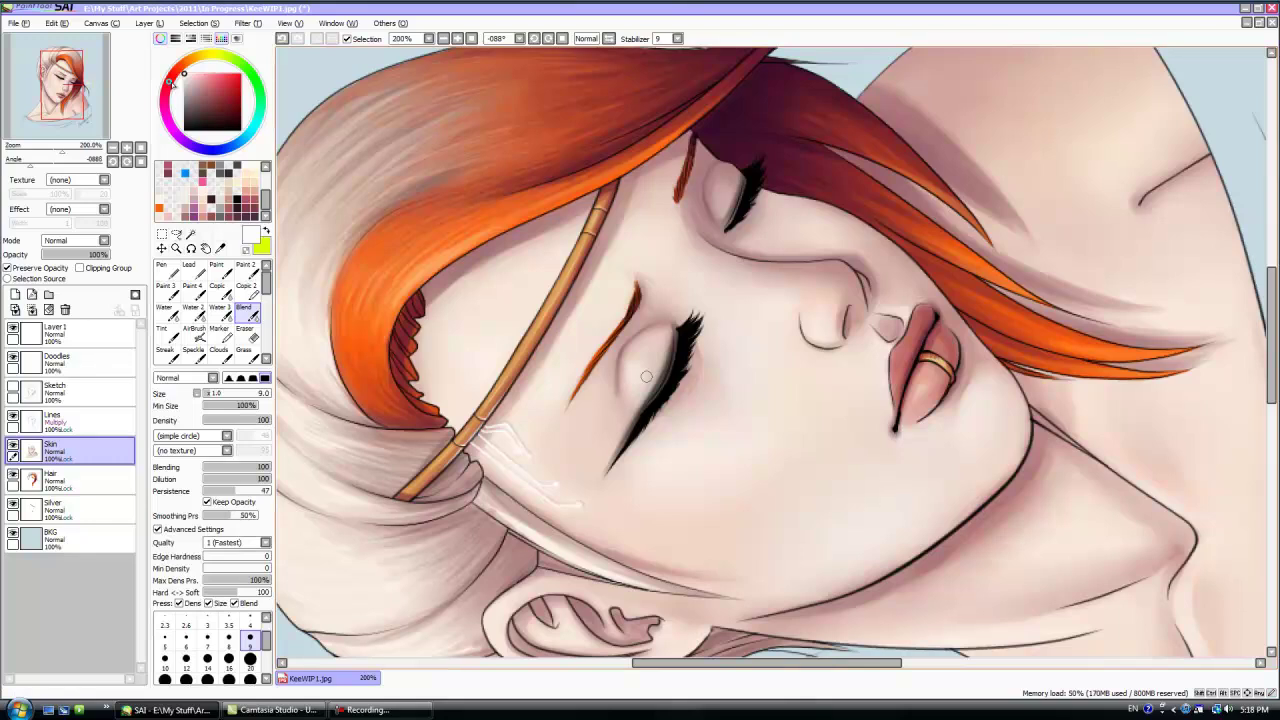
- Paint a white highlight on the other eyelid, beside the dark hair, with Paint 3, and soften it with Blend at size 9
scroll(680, 410, down, 2)
scroll(732, 344, up, 2)
click(167, 290)
drag(669, 270, 679, 248)
click(247, 313)
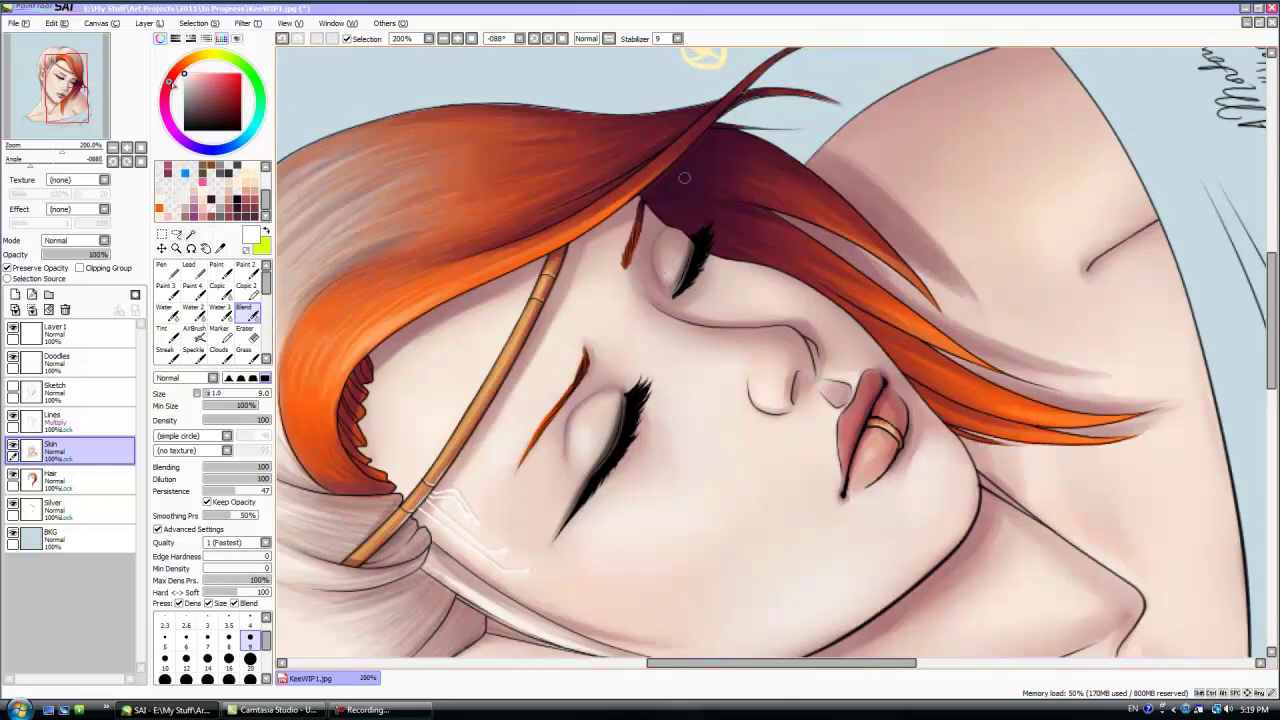
key(n)
key(b)
scroll(823, 349, down, 1)
key(Home)
scroll(740, 332, up, 1)
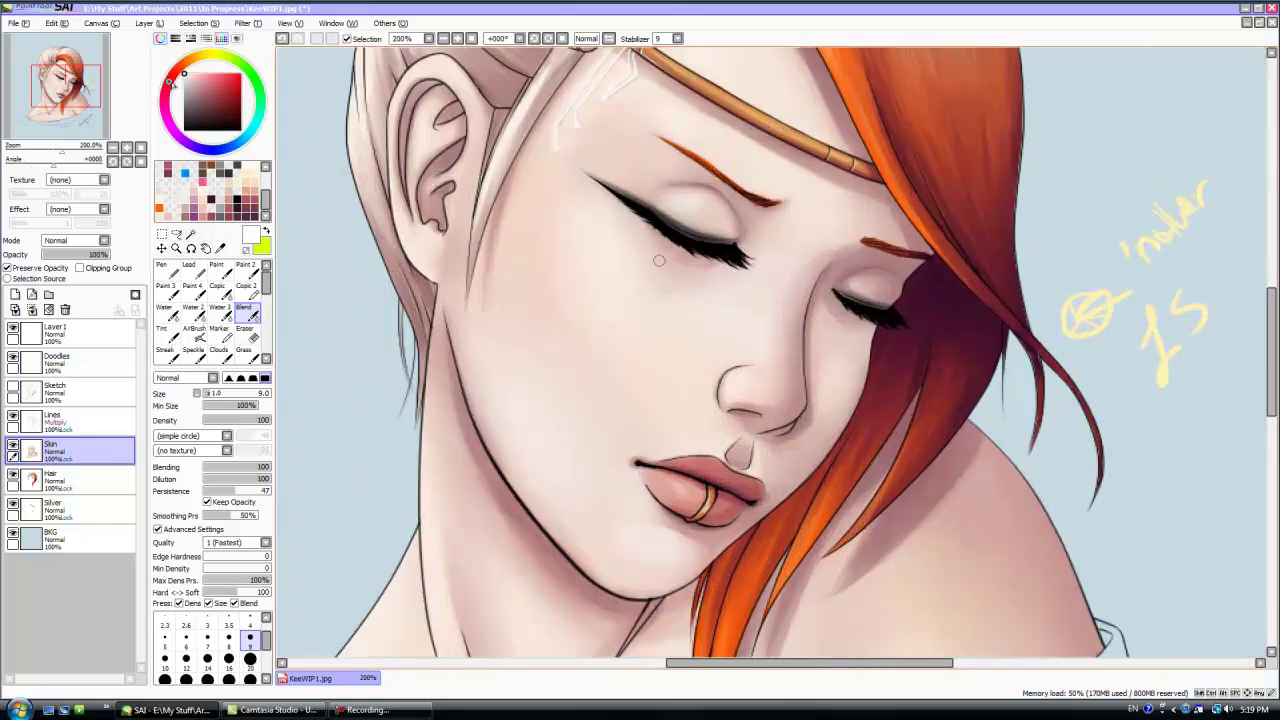
- Smooth the skin shading across the cheek with Blend at size 20
scroll(675, 262, down, 2)
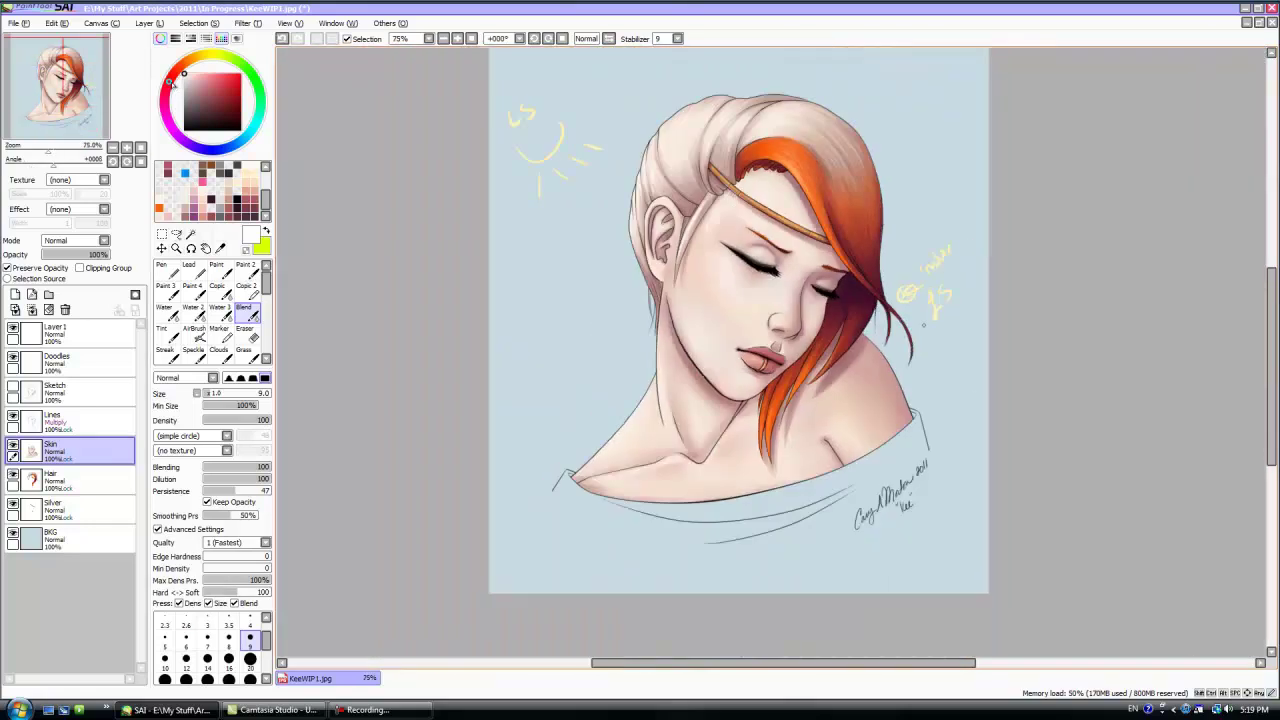
drag(904, 323, 744, 219)
scroll(771, 352, up, 2)
scroll(771, 352, down, 1)
drag(652, 494, 625, 307)
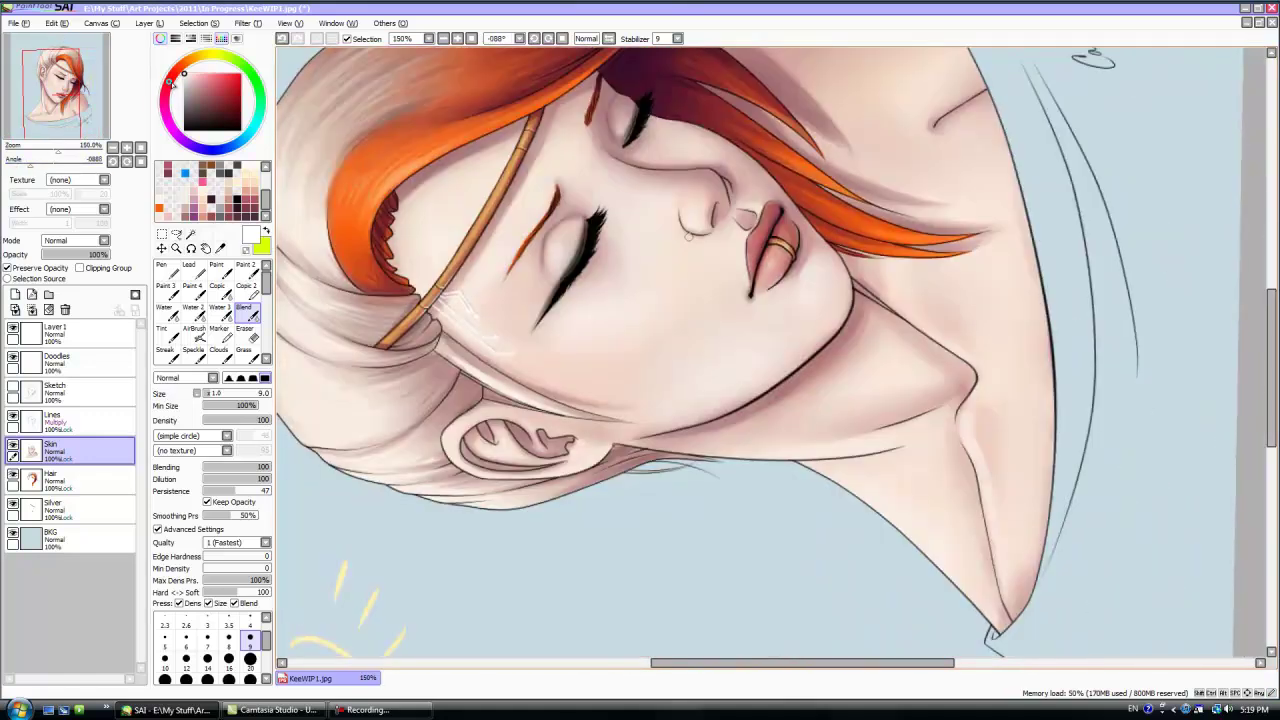
click(250, 658)
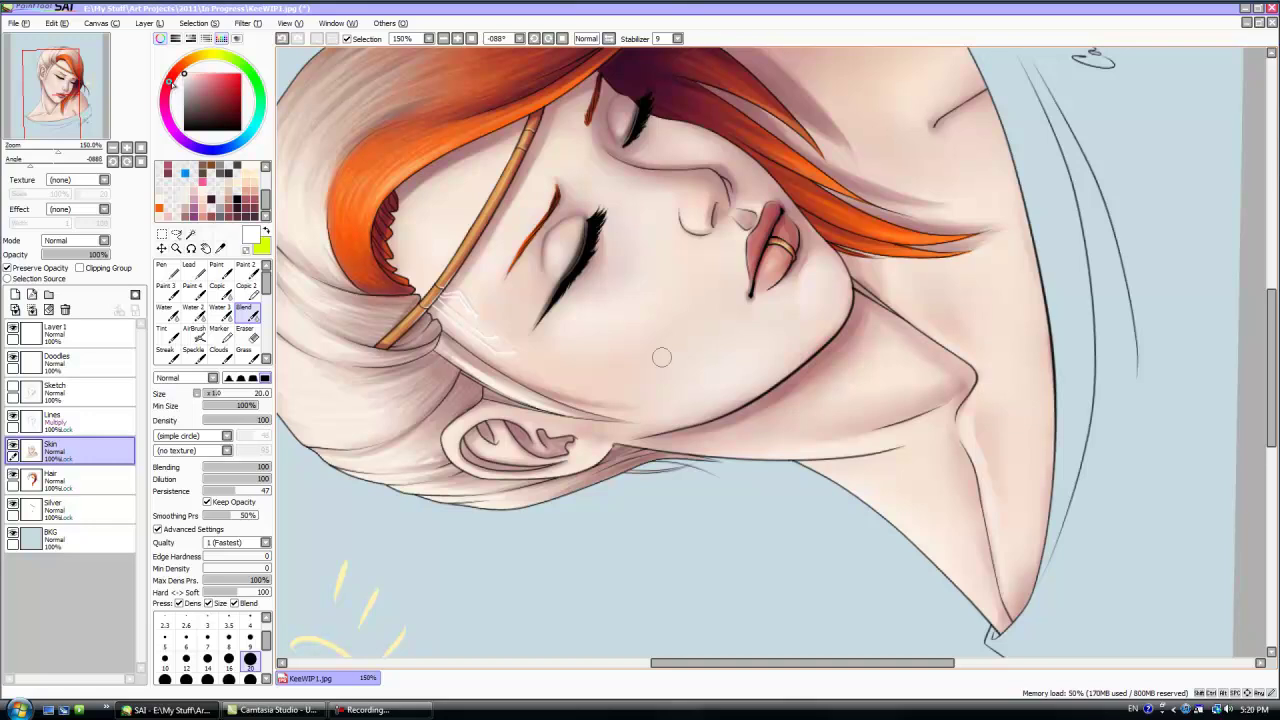
- Shade beneath the lashes nearest the circuit lines in dark maroon with Paint 3 at size 16 and density 34, and soften with Blend at size 20
key(Home)
mouse_move(831, 142)
mouse_down()
mouse_move(850, 154)
mouse_move(827, 141)
mouse_up()
click(167, 291)
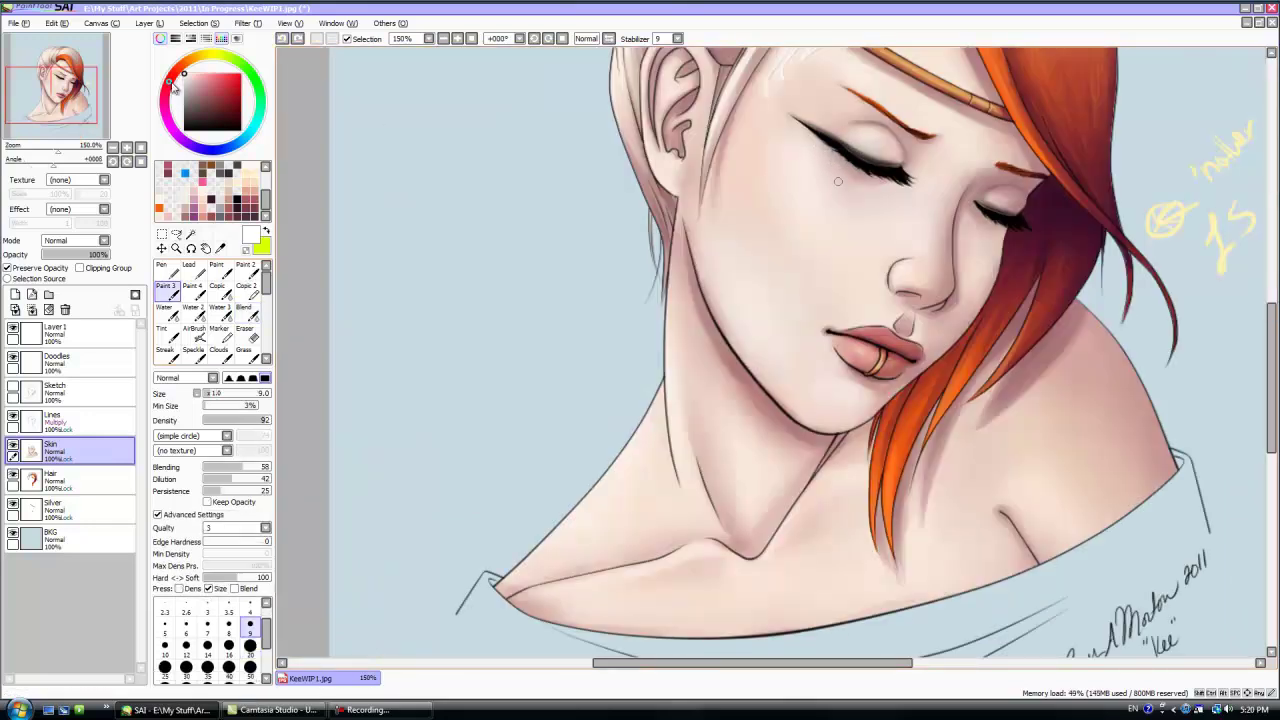
click(220, 108)
key(bracketright)
key(bracketright)
key(bracketright)
key(bracketright)
drag(265, 420, 226, 420)
drag(845, 147, 835, 151)
mouse_move(864, 173)
mouse_down()
mouse_move(887, 175)
mouse_move(855, 165)
mouse_up()
click(247, 313)
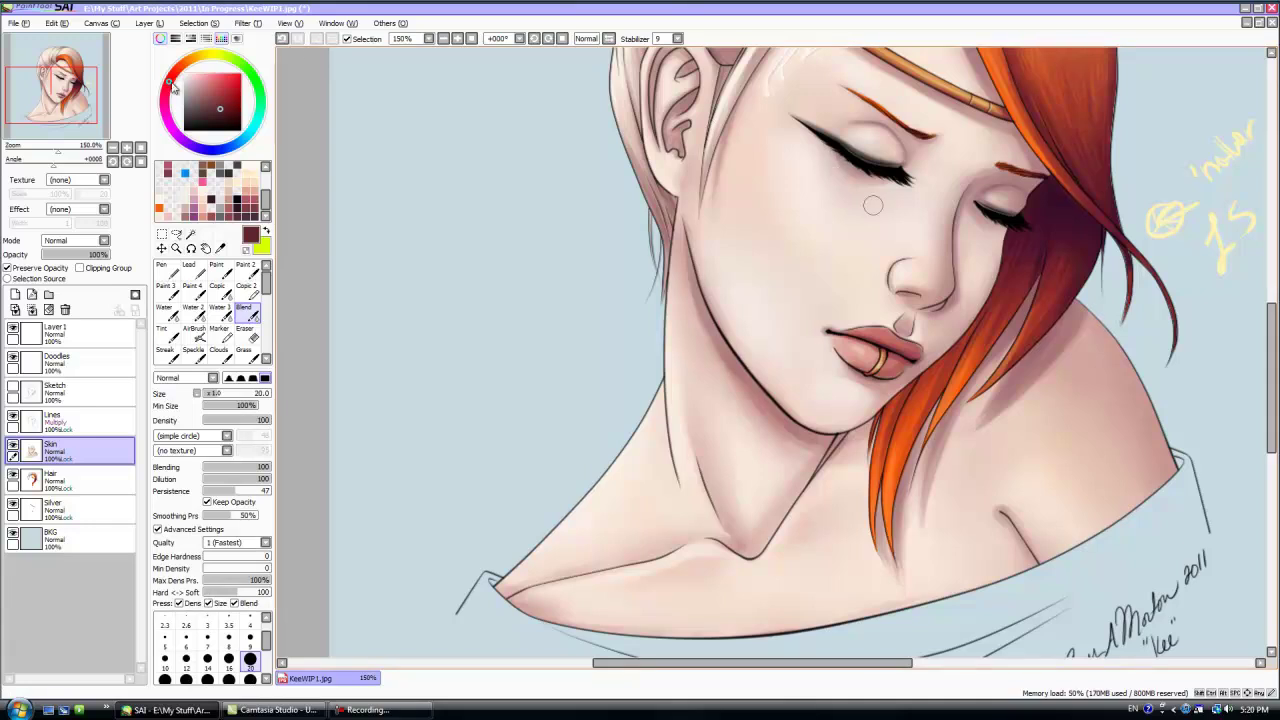
- Touch up the facial skin shading with Paint 3 at size 16 and density 34, and smooth the cheek with Blend
scroll(913, 300, down, 1)
drag(913, 340, 693, 325)
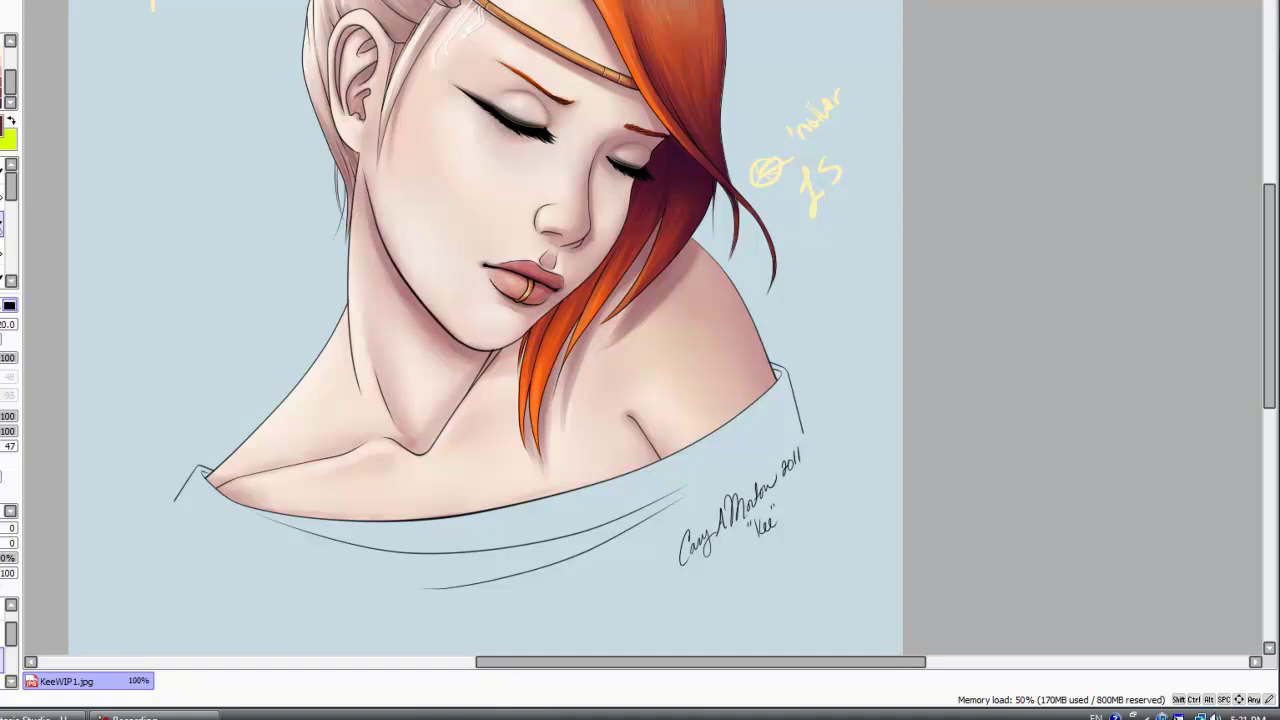
click(1, 224)
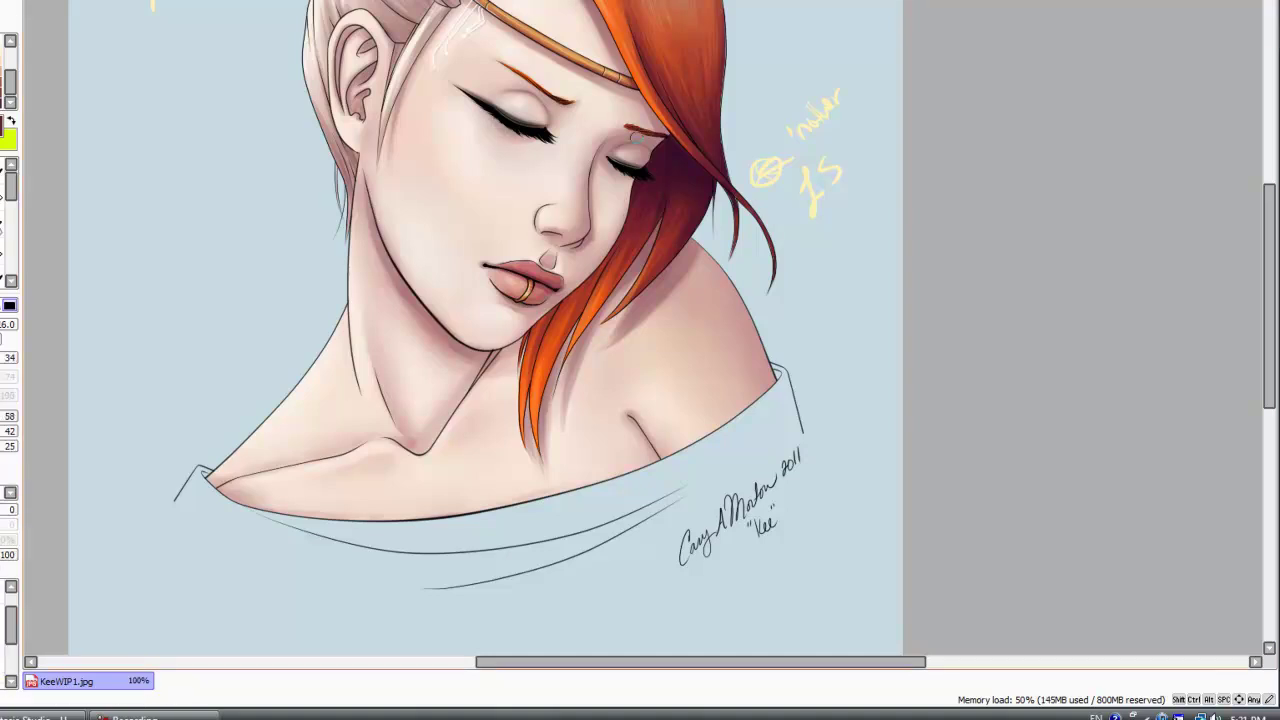
scroll(611, 139, up, 1)
scroll(611, 139, down, 1)
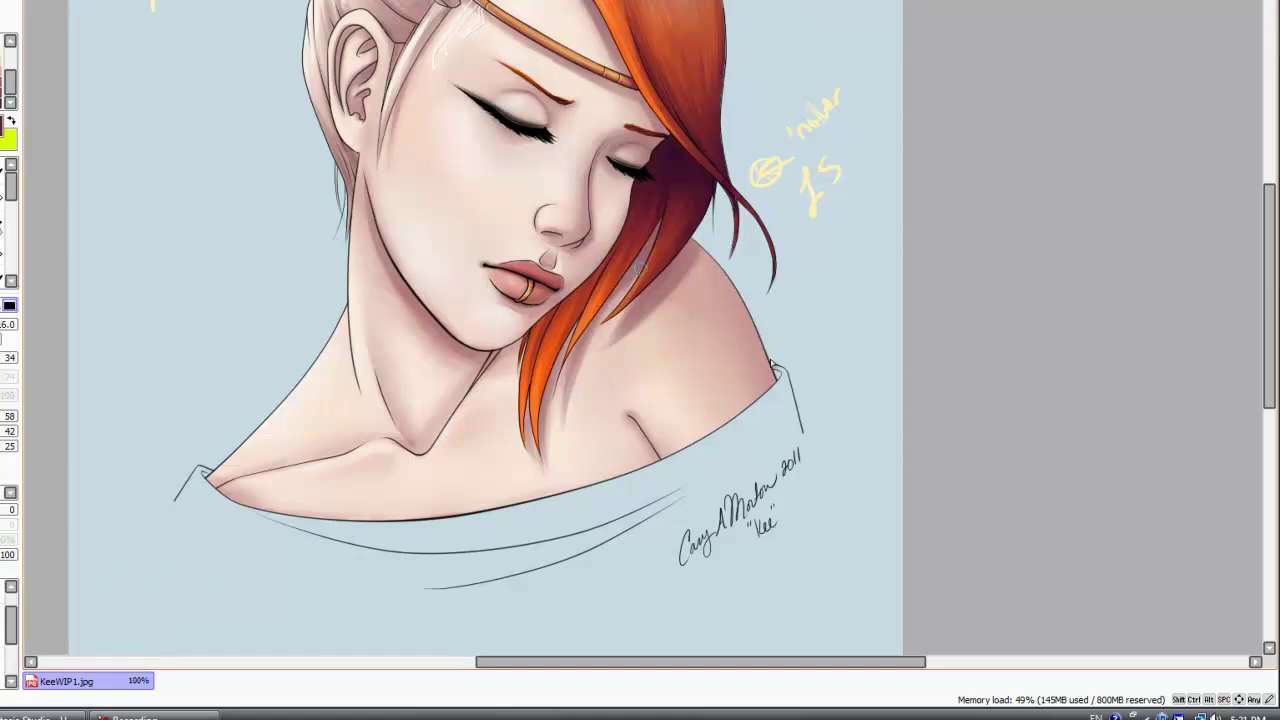
scroll(593, 284, up, 2)
click(1, 224)
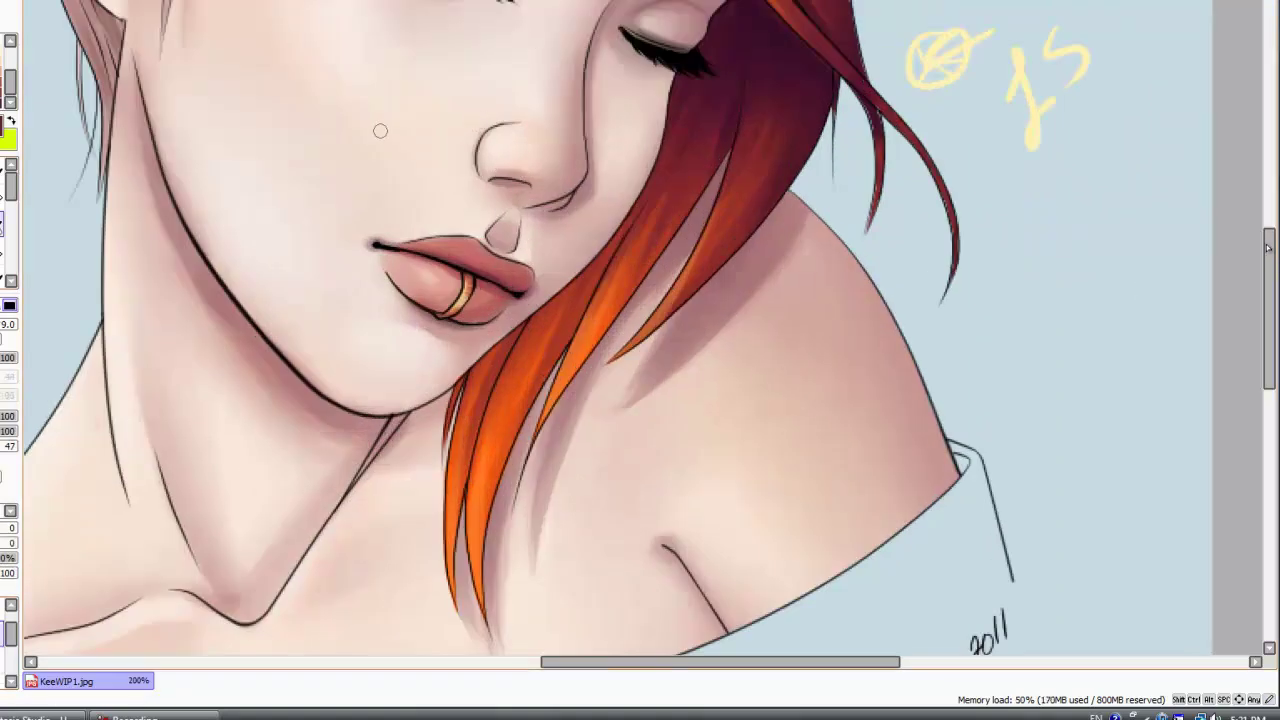
scroll(421, 168, down, 2)
key(Tab)
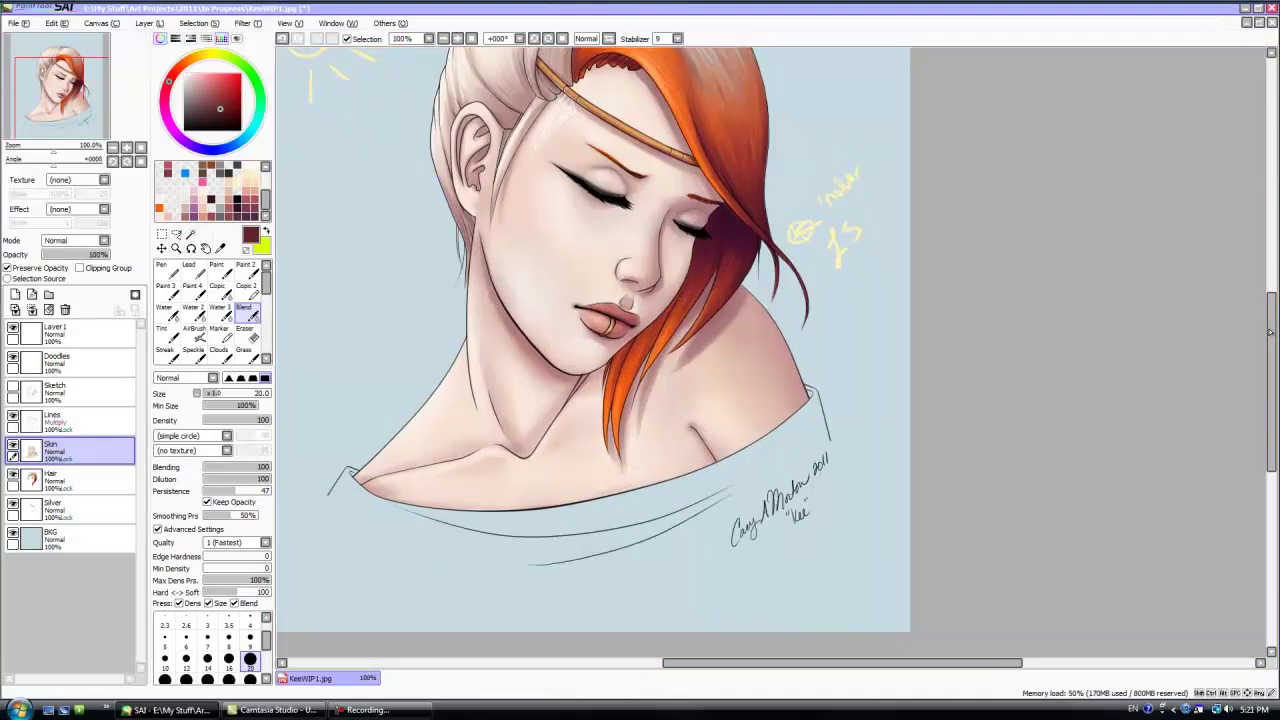
- Paint a white highlight on the cheek just below the eye with Paint 3 at size 40, and soften it with Blend at size 20
key(Delete)
key(Delete)
key(Delete)
key(Delete)
key(Delete)
key(Delete)
key(Delete)
key(Delete)
key(Delete)
key(Delete)
key(Delete)
key(Delete)
key(Delete)
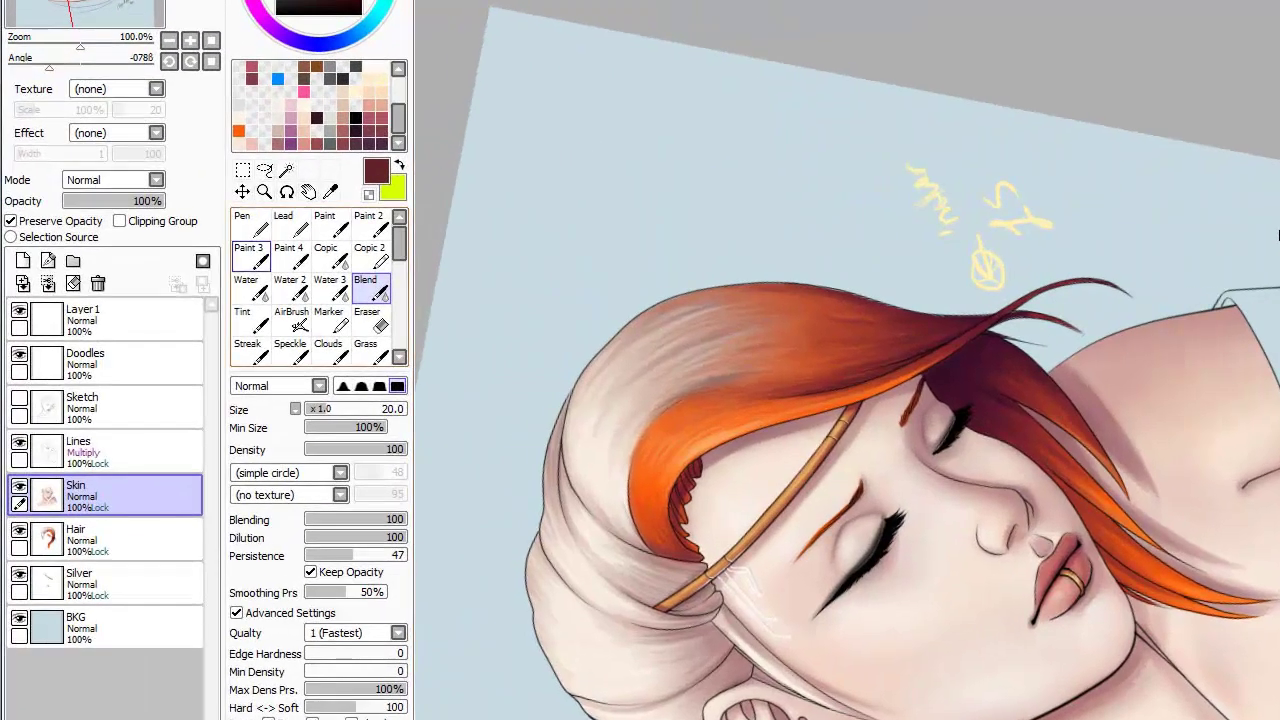
click(251, 256)
mouse_move(911, 530)
mouse_down()
mouse_move(911, 571)
mouse_move(916, 532)
mouse_up()
key(ctrl+z)
click(278, 3)
click(252, 717)
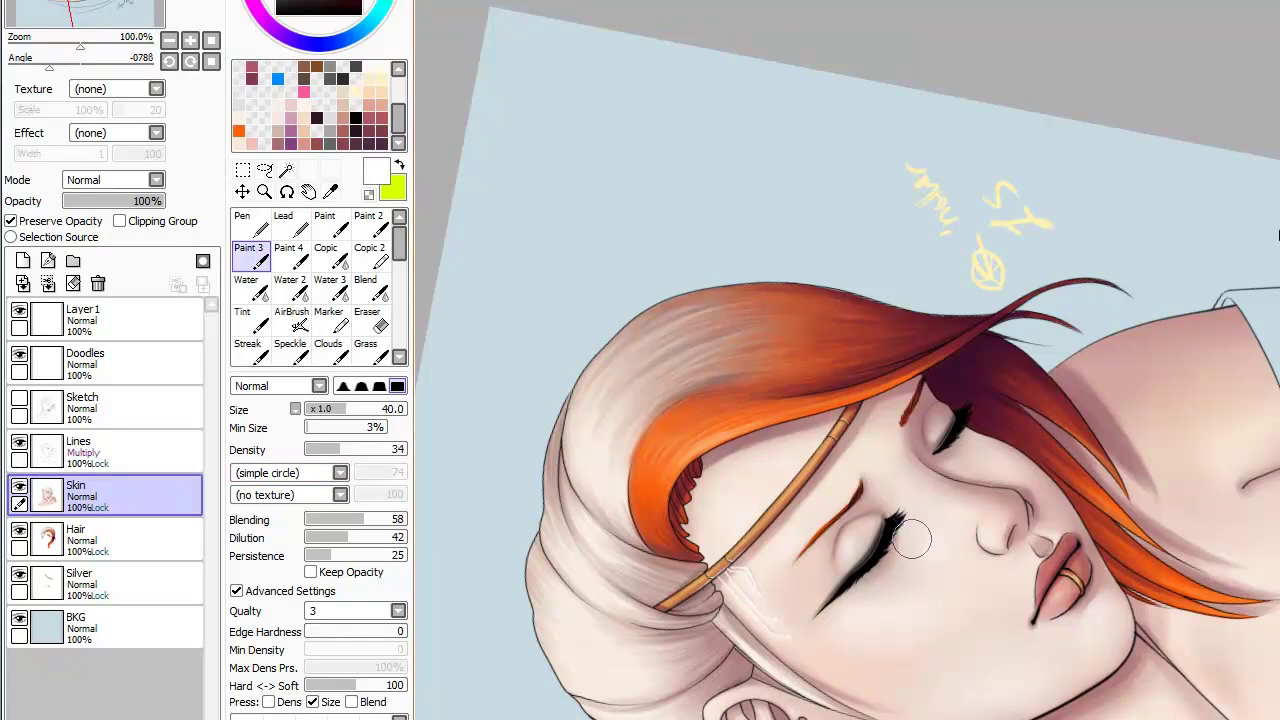
click(371, 288)
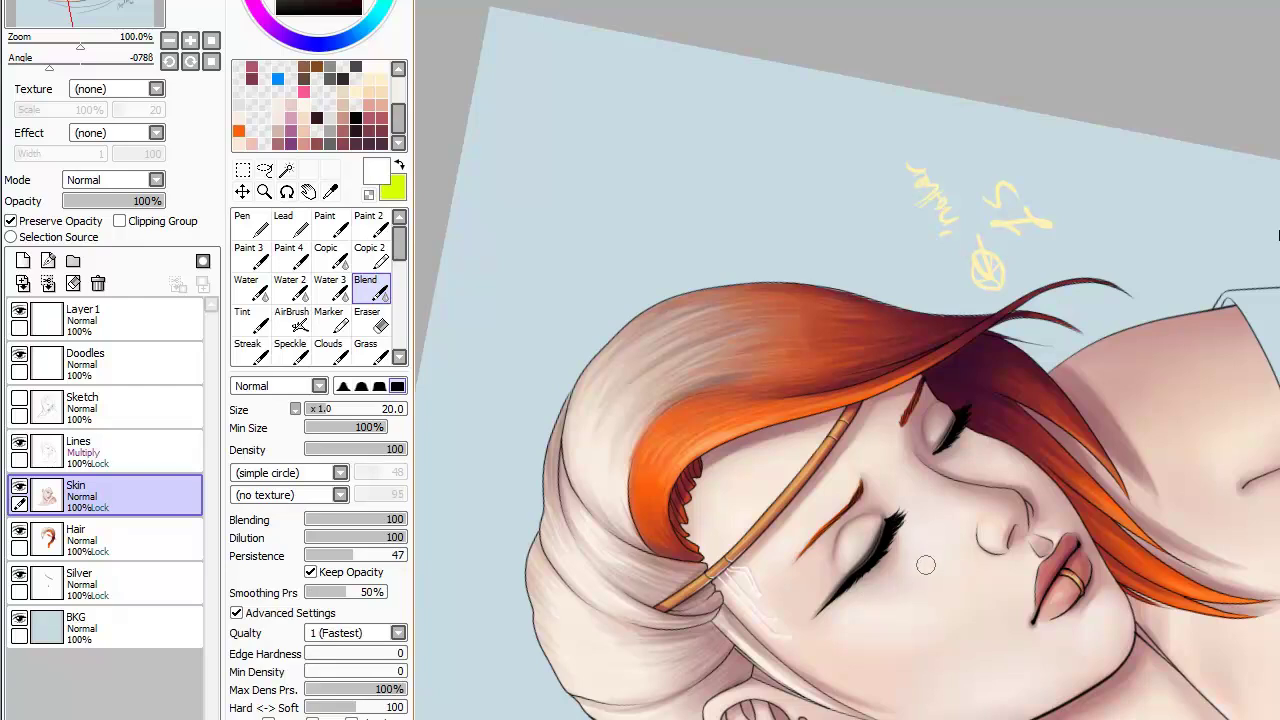
click(211, 61)
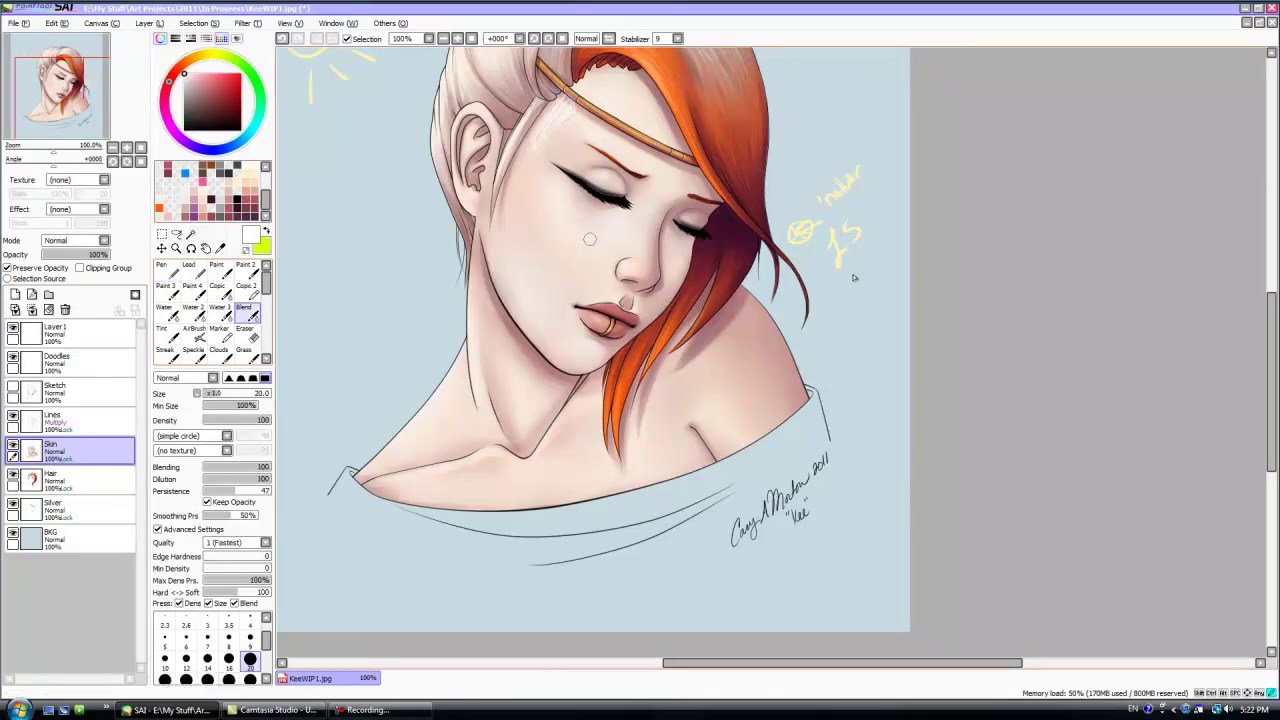
- Lighten the side of the face near the ear in white with Paint 3 at size 40, and smooth the skin with Blend at size 35
click(207, 678)
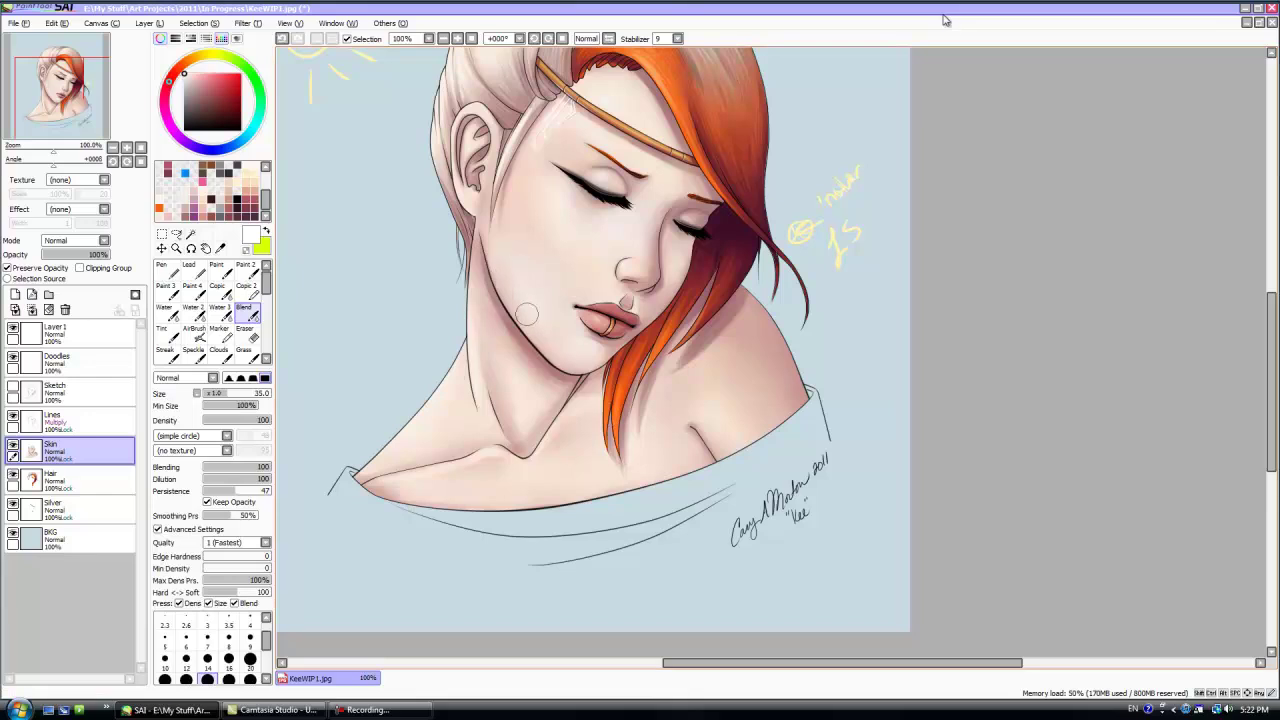
click(165, 287)
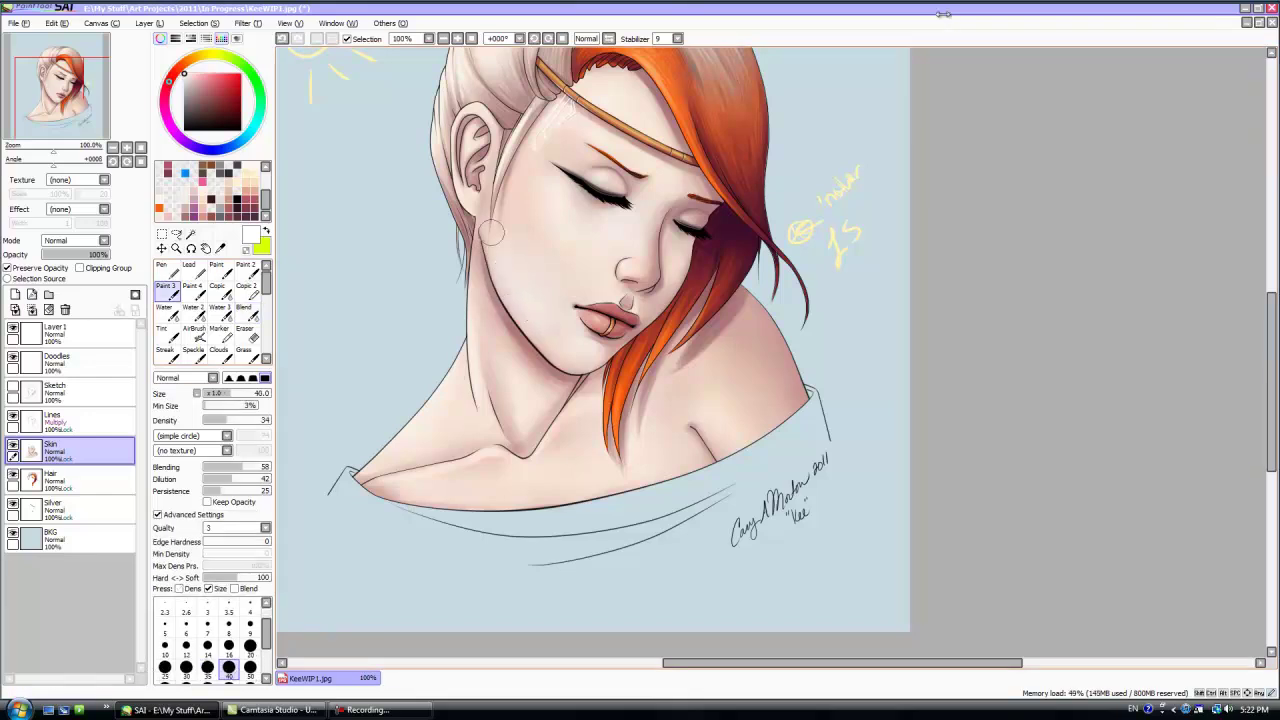
click(247, 312)
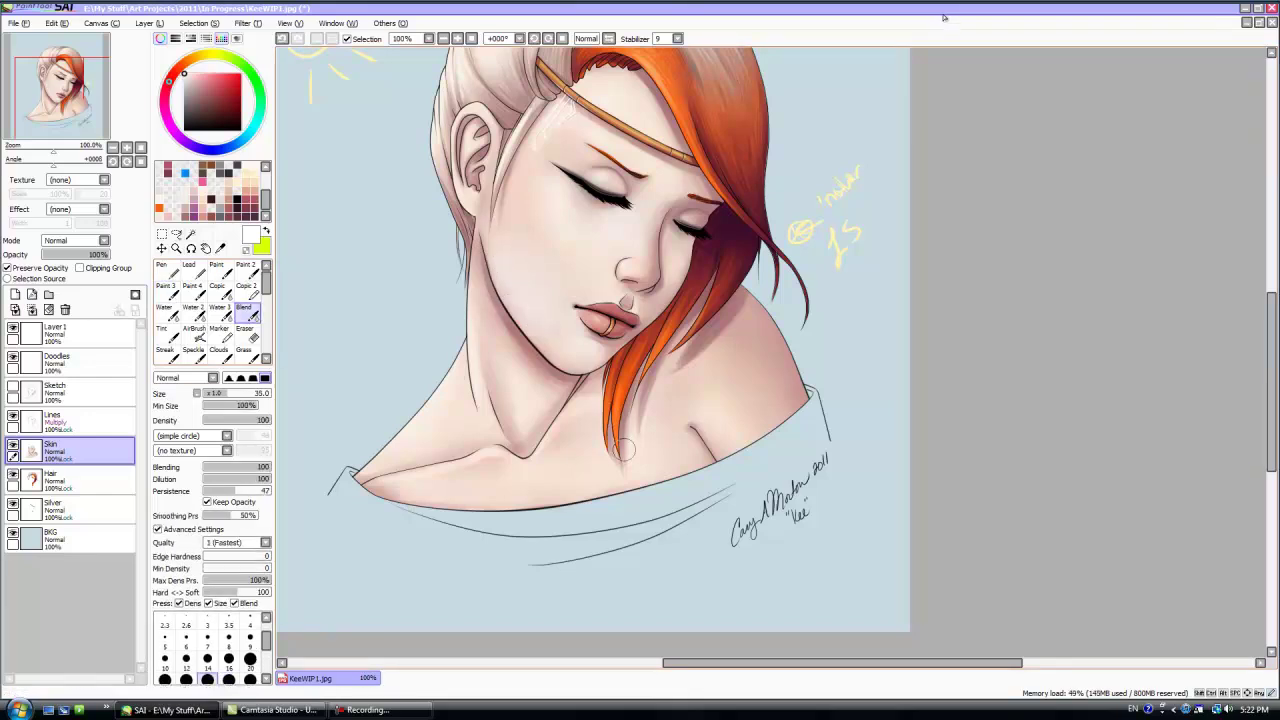
scroll(601, 420, down, 1)
scroll(813, 424, up, 1)
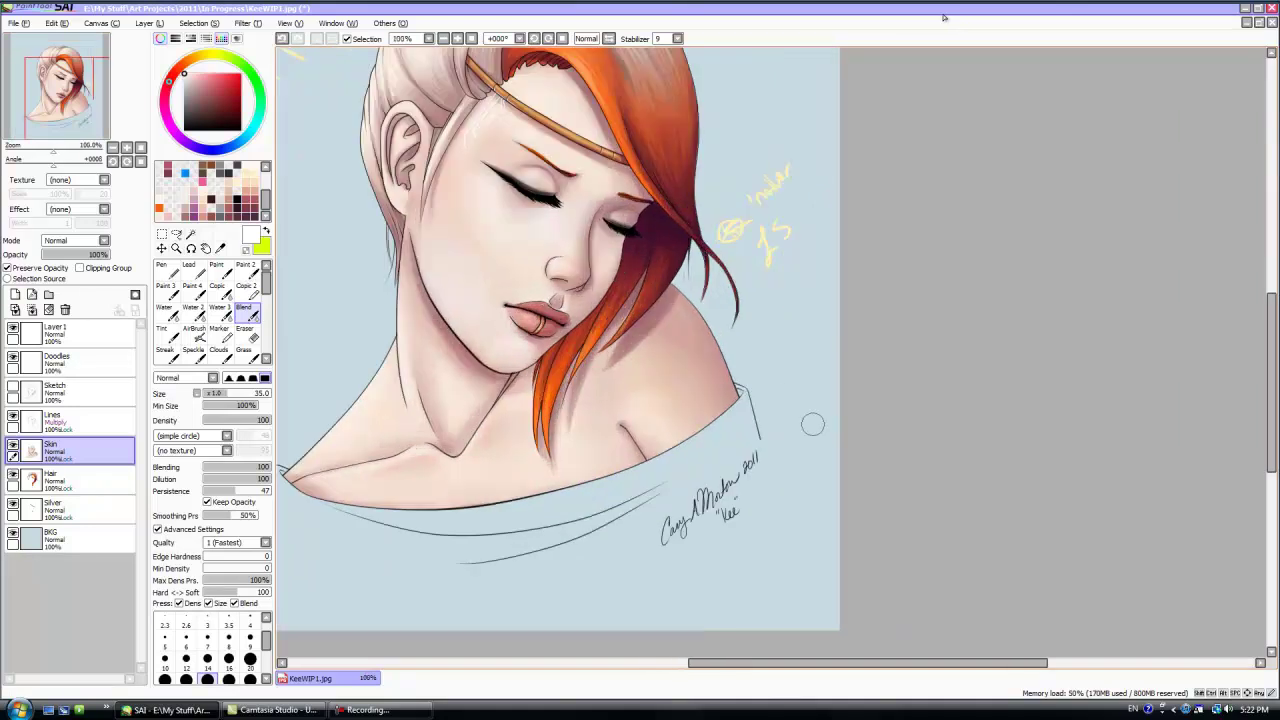
- Sample a mauve shadow colour from the skin and shade the skin with the AirBrush at size 80 and density 7
right_click(627, 336)
click(169, 292)
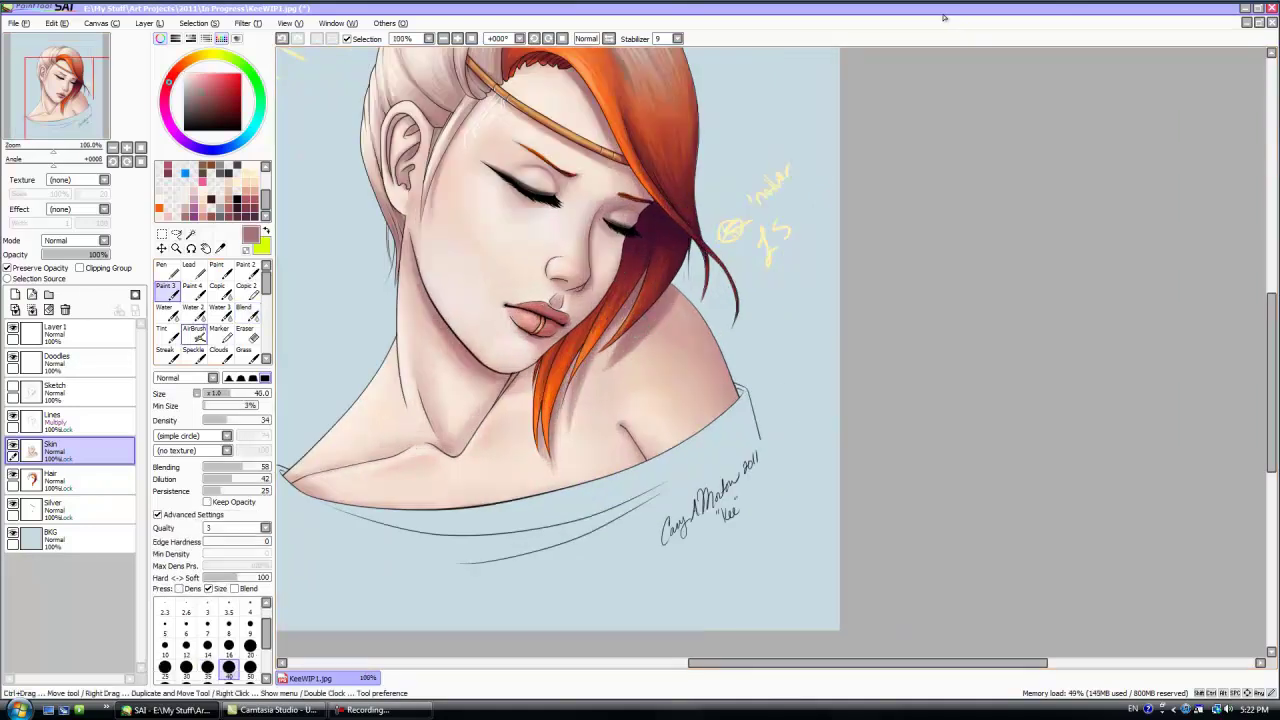
click(196, 335)
click(207, 632)
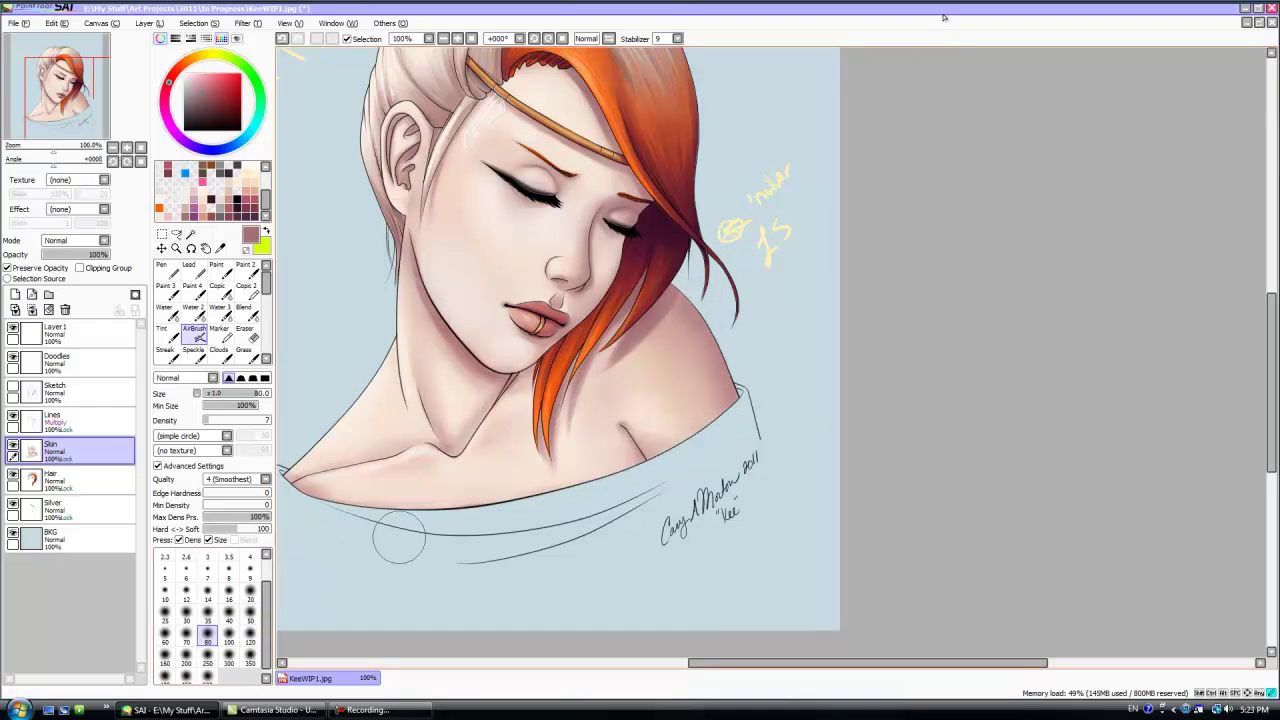
- Paint mauve shading at the garment's shoulder corner and the neck below the ear with Paint 3 at size 20, and soften with Blend at size 35
click(168, 291)
mouse_move(53, 163)
mouse_down()
mouse_move(36, 163)
mouse_move(64, 163)
mouse_up()
click(250, 646)
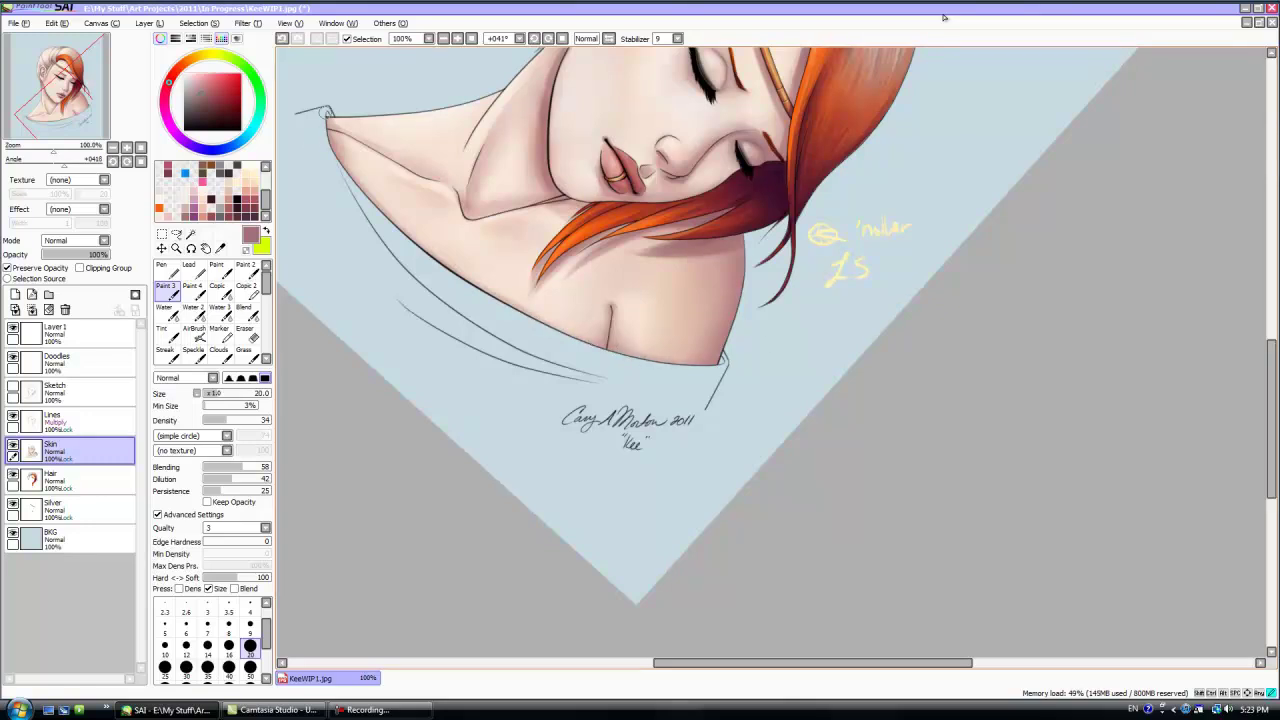
key(Home)
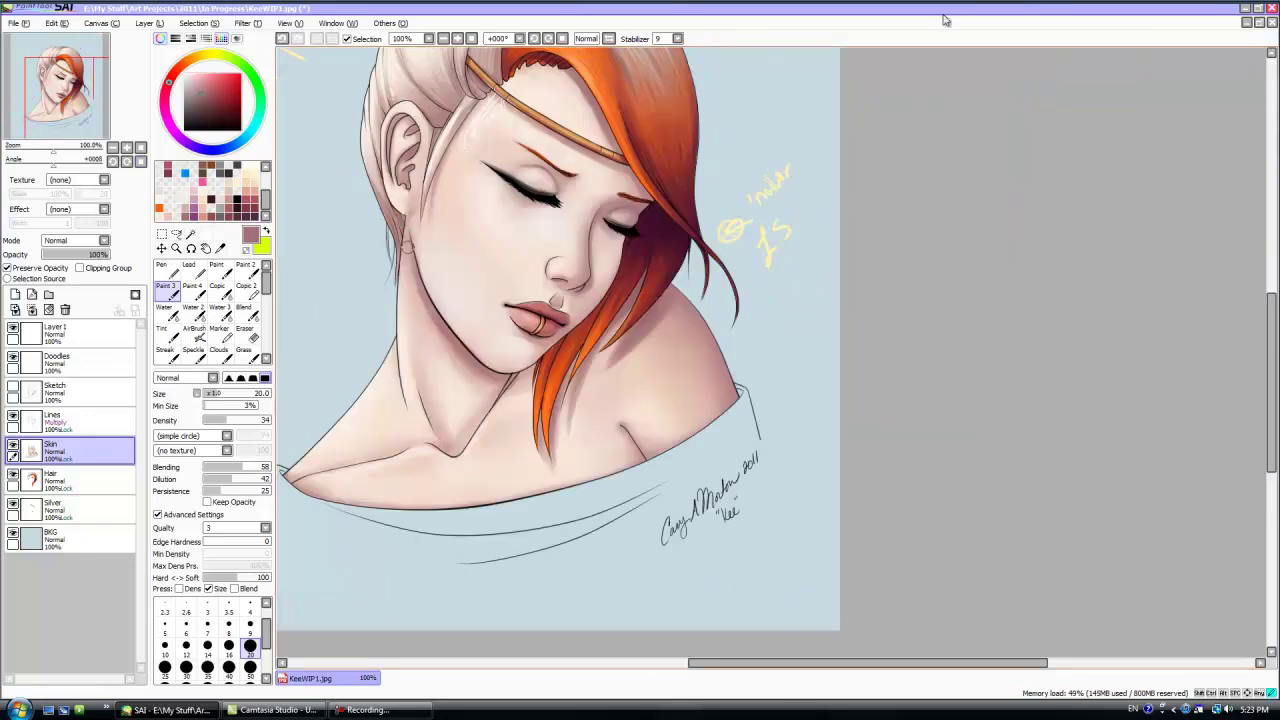
key(b)
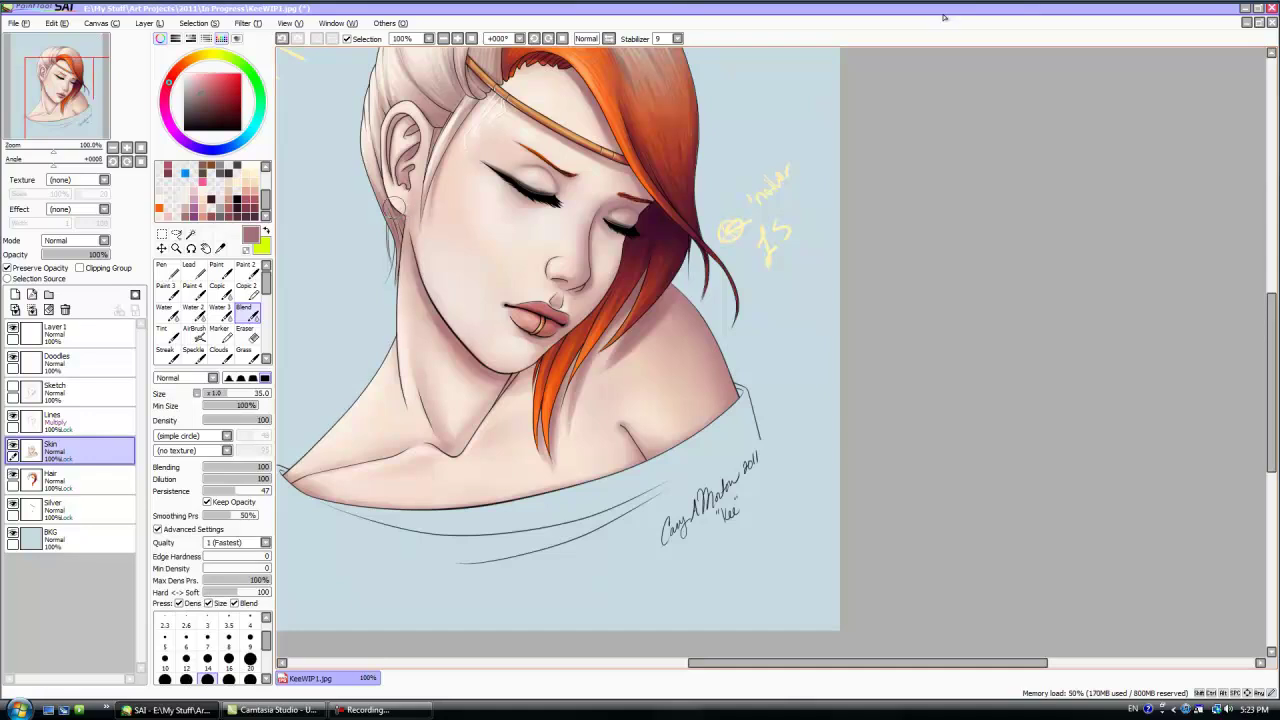
scroll(710, 292, down, 1)
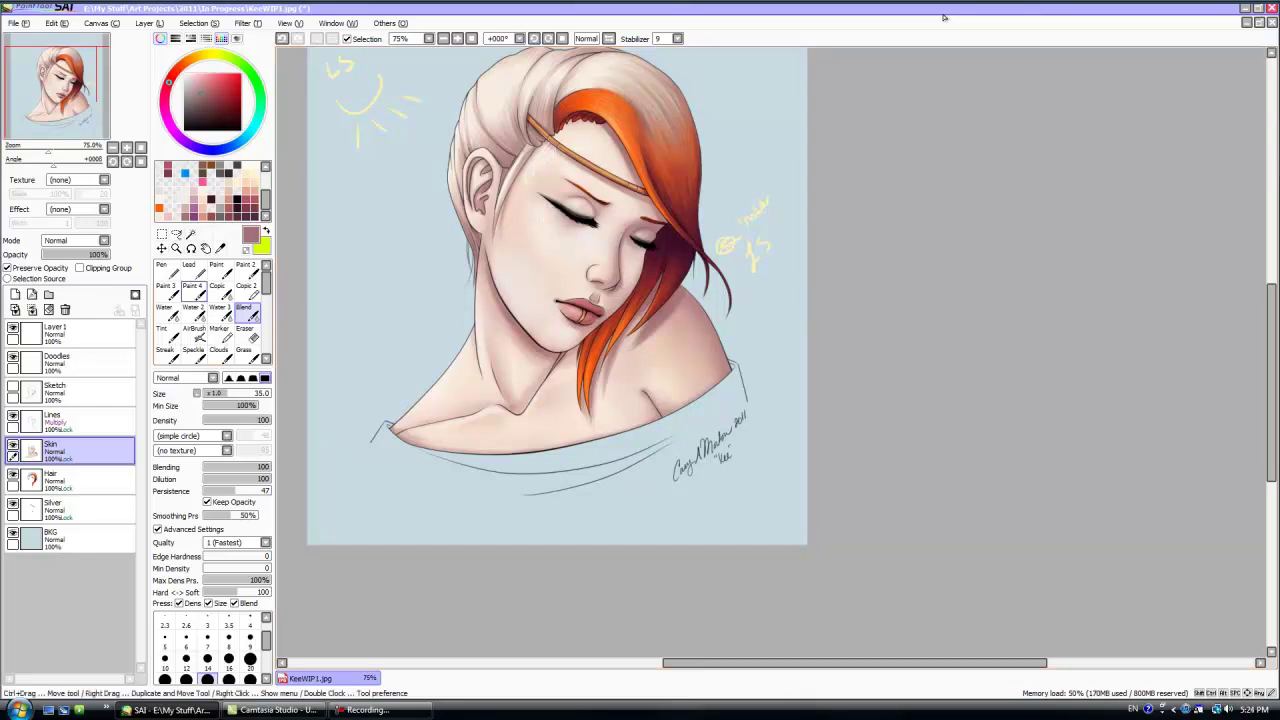
- Add white highlights to the temple and face with Paint 3 at size 20, and soften them with Blend at size 35
click(167, 291)
click(184, 74)
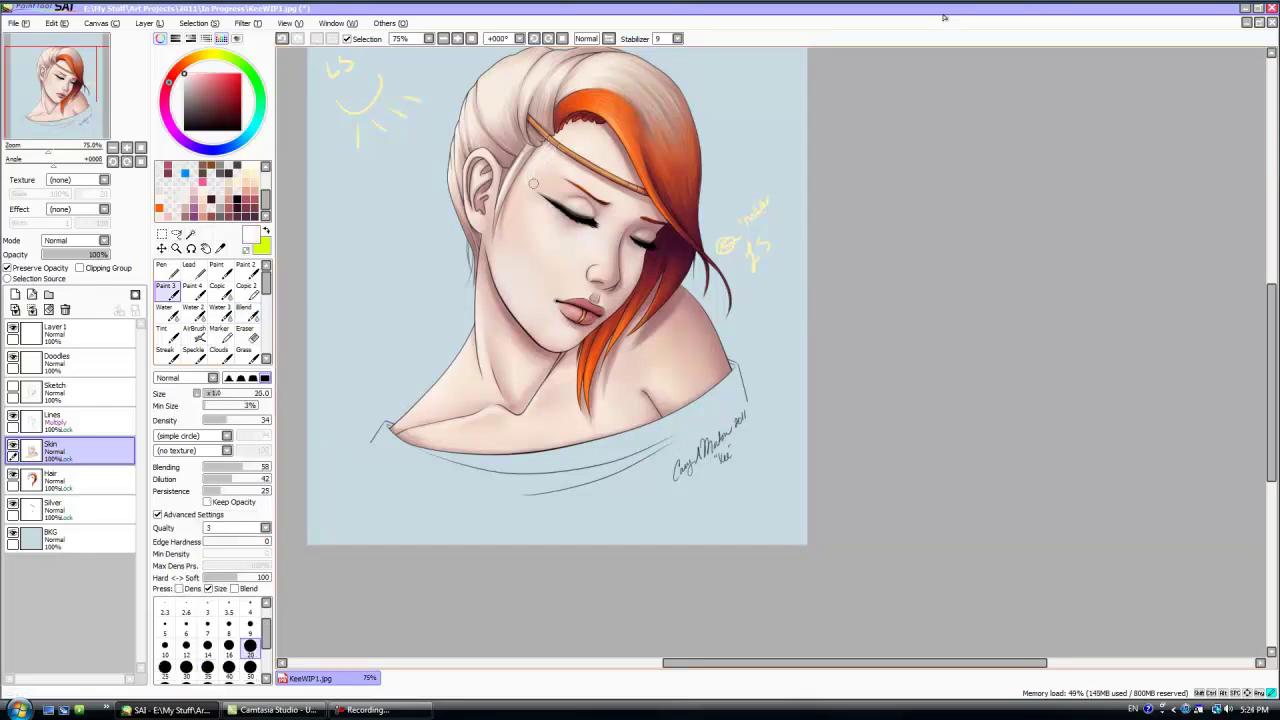
key(b)
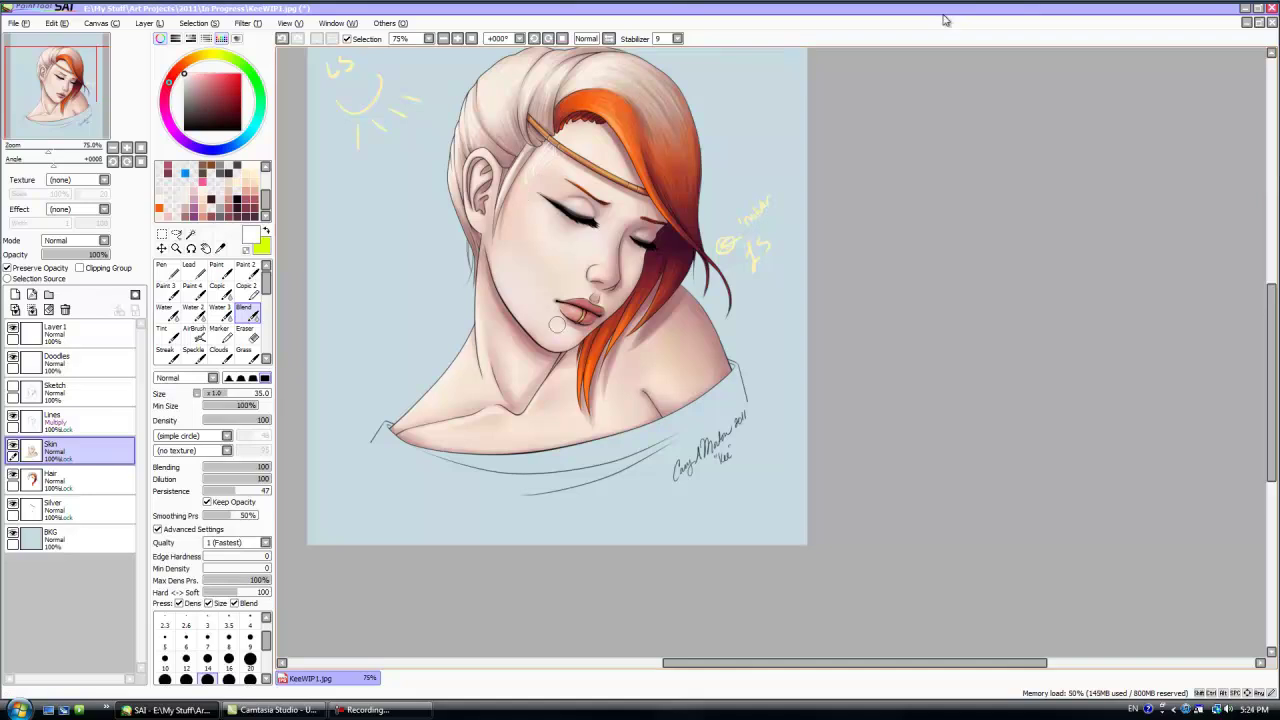
- Paint orange-brown eyeshadow on the eyelid nearest the circuit lines, and soften it with Blend at size 9
drag(53, 162, 20, 162)
drag(1272, 272, 1272, 340)
scroll(947, 266, up, 2)
click(159, 208)
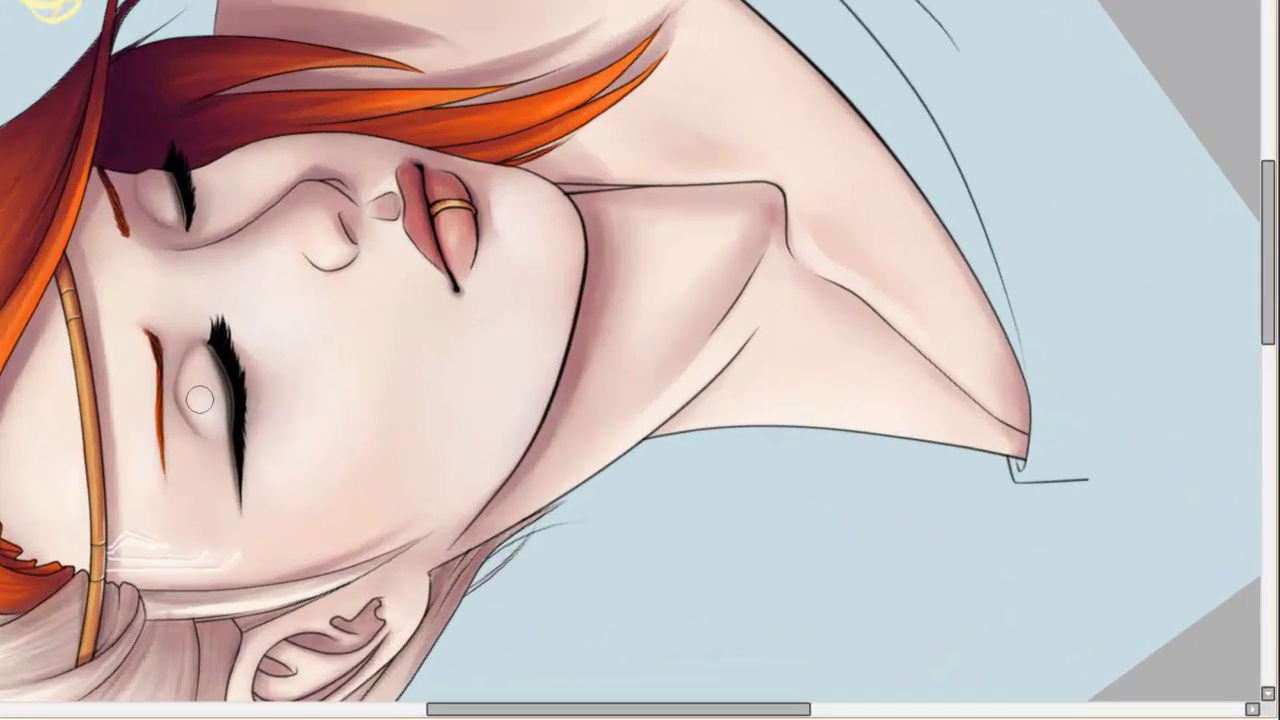
drag(135, 348, 153, 386)
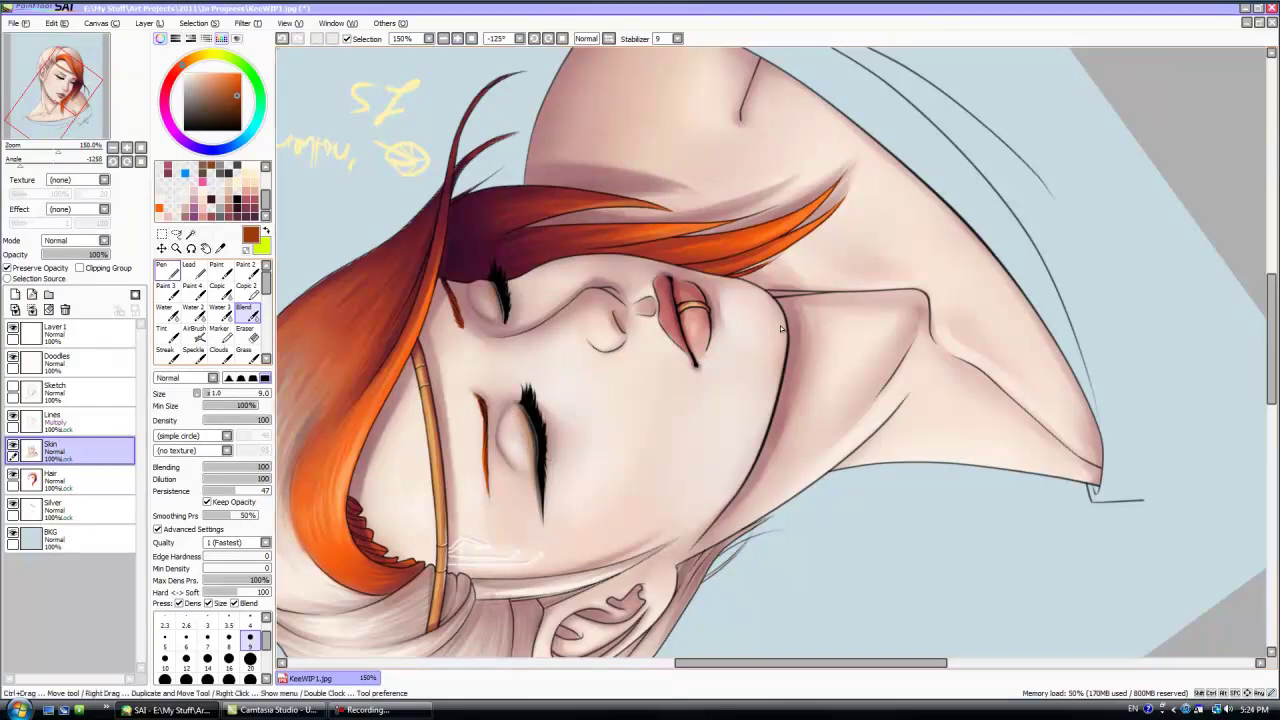
- Strengthen the orange-brown eyeshadow along the lash lines of both eyelids with Paint 3 at size 4 and density 100
click(167, 290)
click(250, 608)
drag(240, 420, 272, 420)
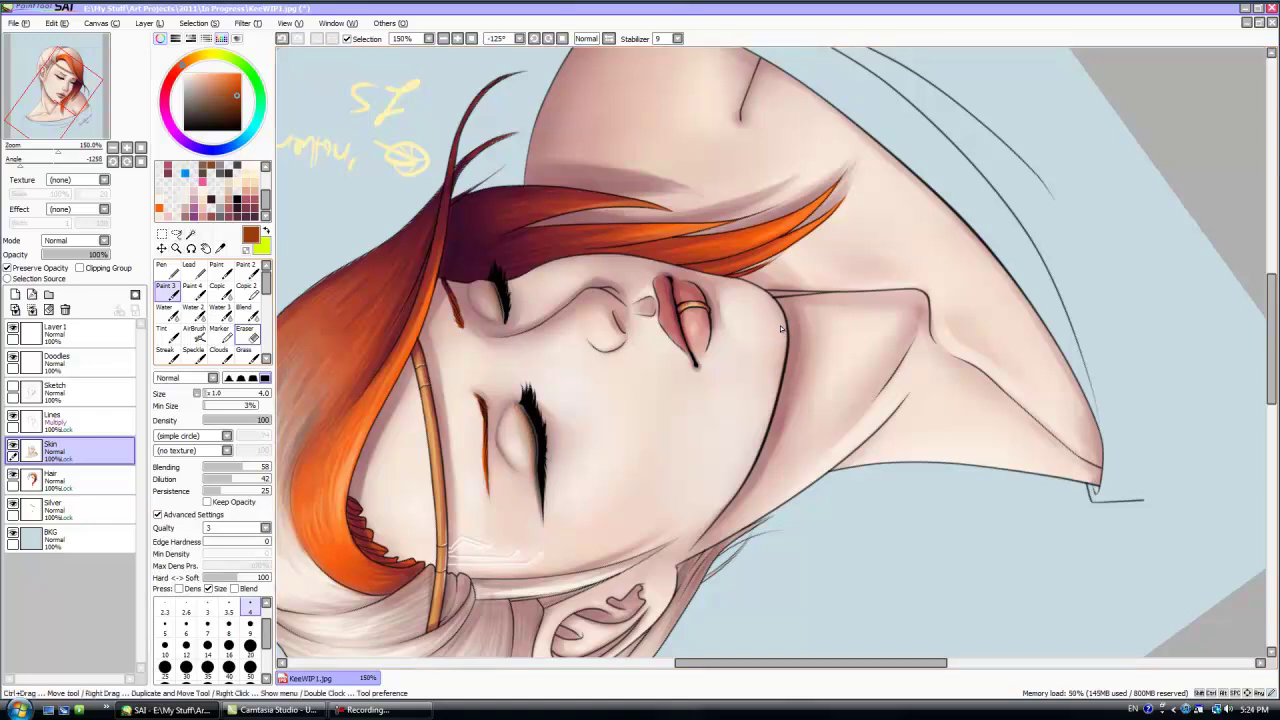
- Examine the whole portrait upright with the Lines layer hidden and shown
click(246, 313)
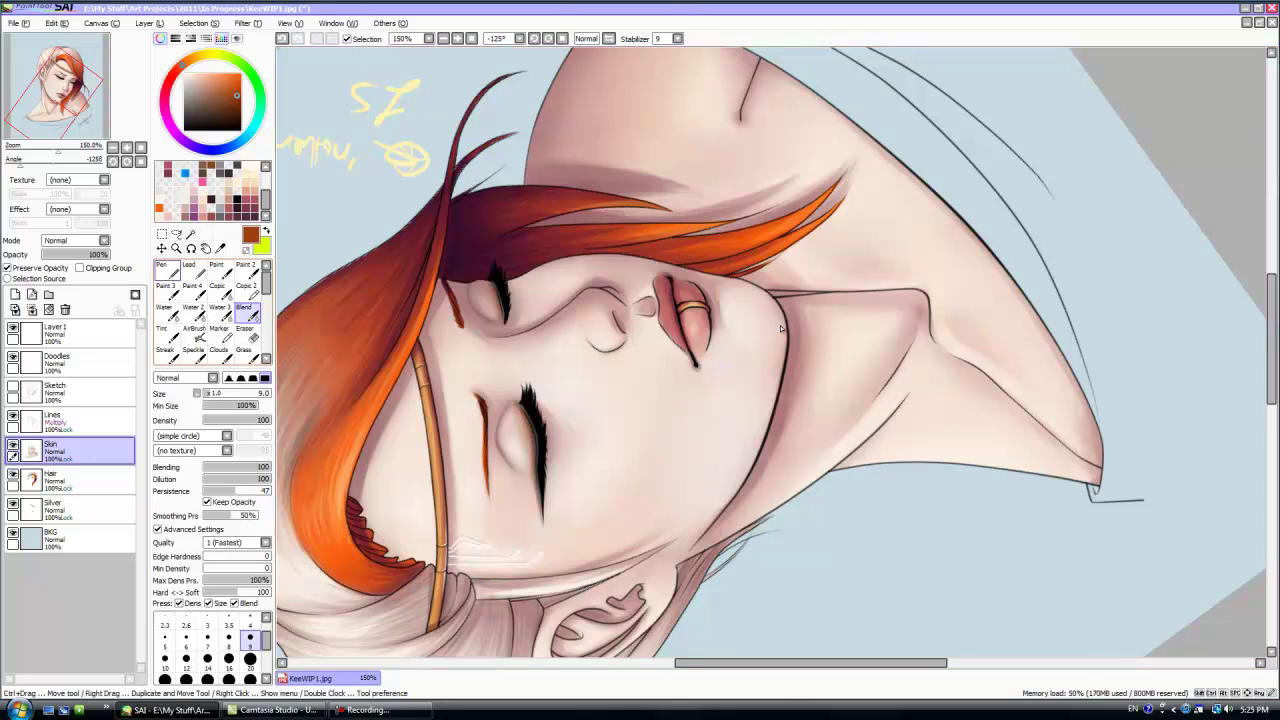
key(n)
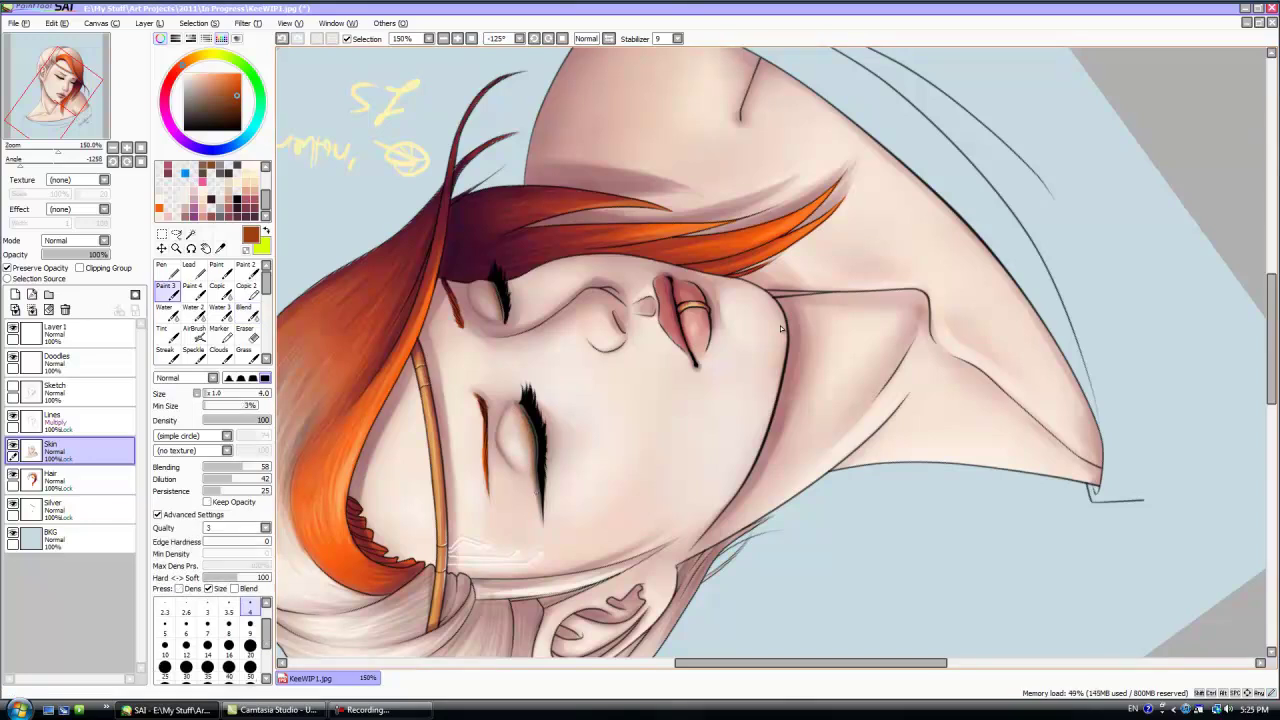
alt+click(781, 328)
key(Home)
scroll(781, 328, down, 2)
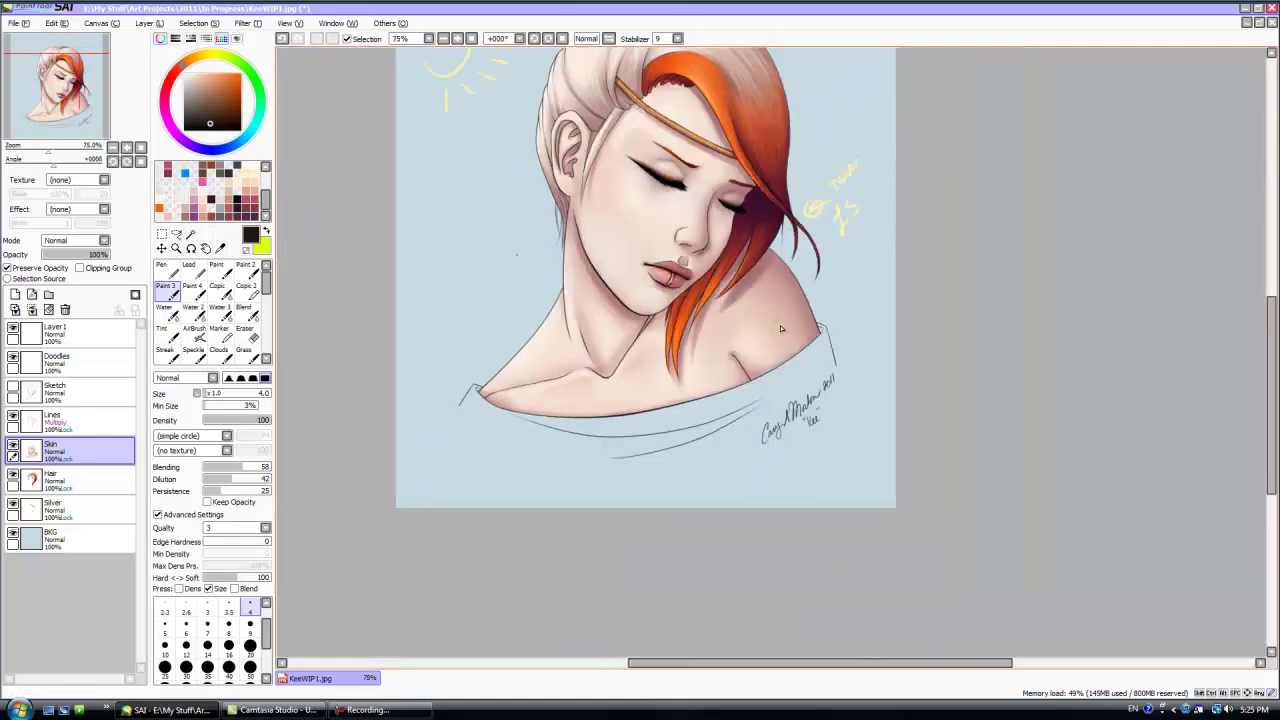
drag(1271, 396, 1271, 366)
drag(820, 663, 863, 663)
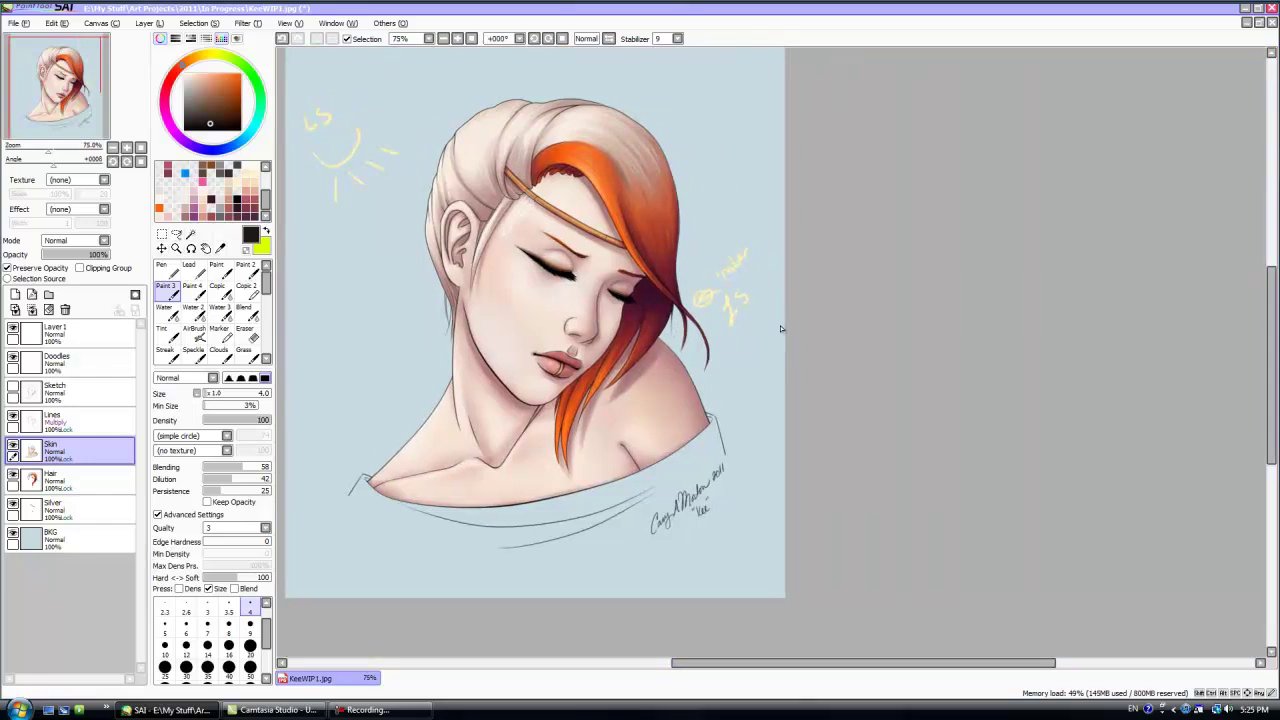
click(13, 414)
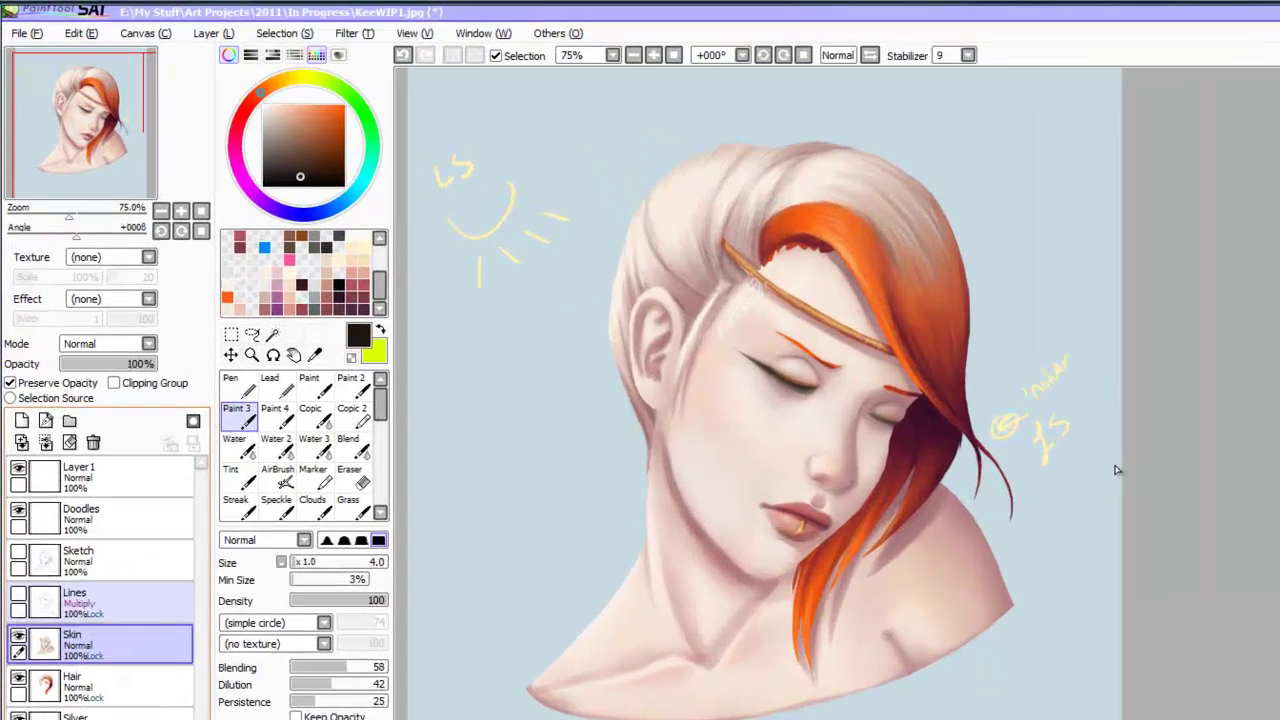
click(13, 414)
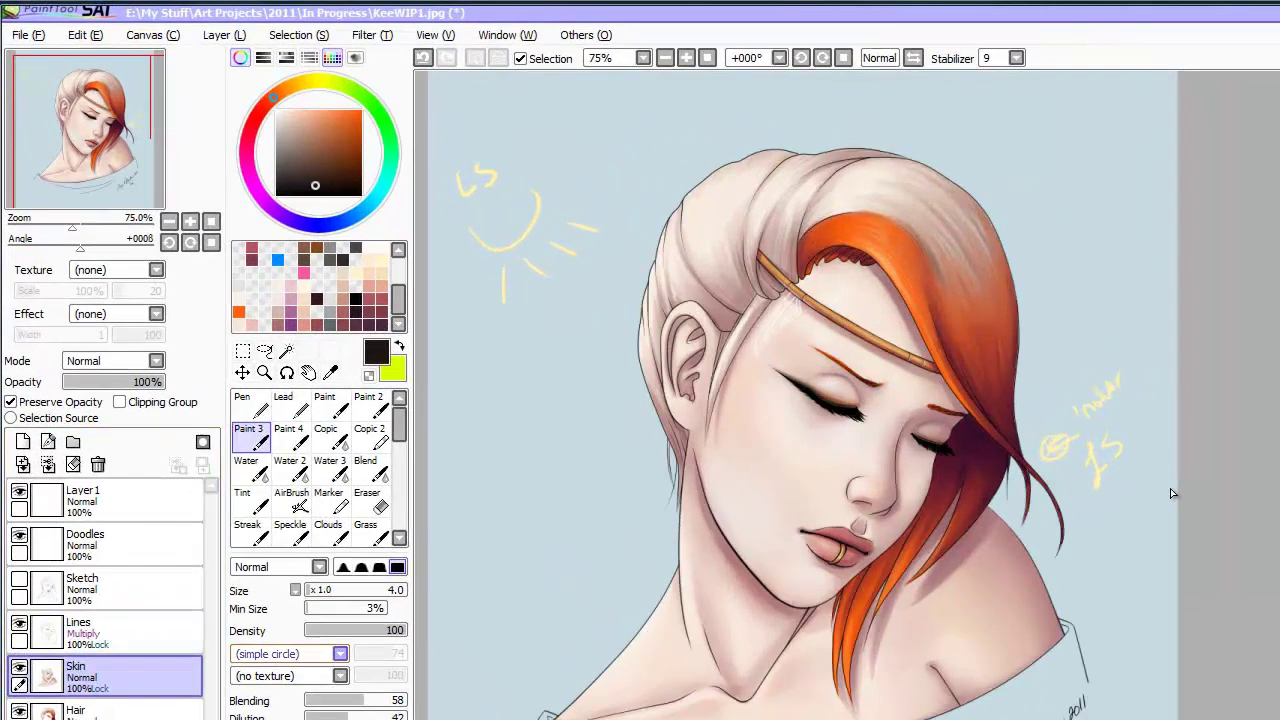
- Merge the Skin and Hair layers down into the Silver layer and open its Brightness and Contrast adjustment
click(48, 464)
click(48, 464)
click(372, 35)
click(430, 77)
- Set the merged portrait layer's brightness to -20, contrast to +14 and color deepen to +1, and uncover the portrait
drag(541, 616, 378, 616)
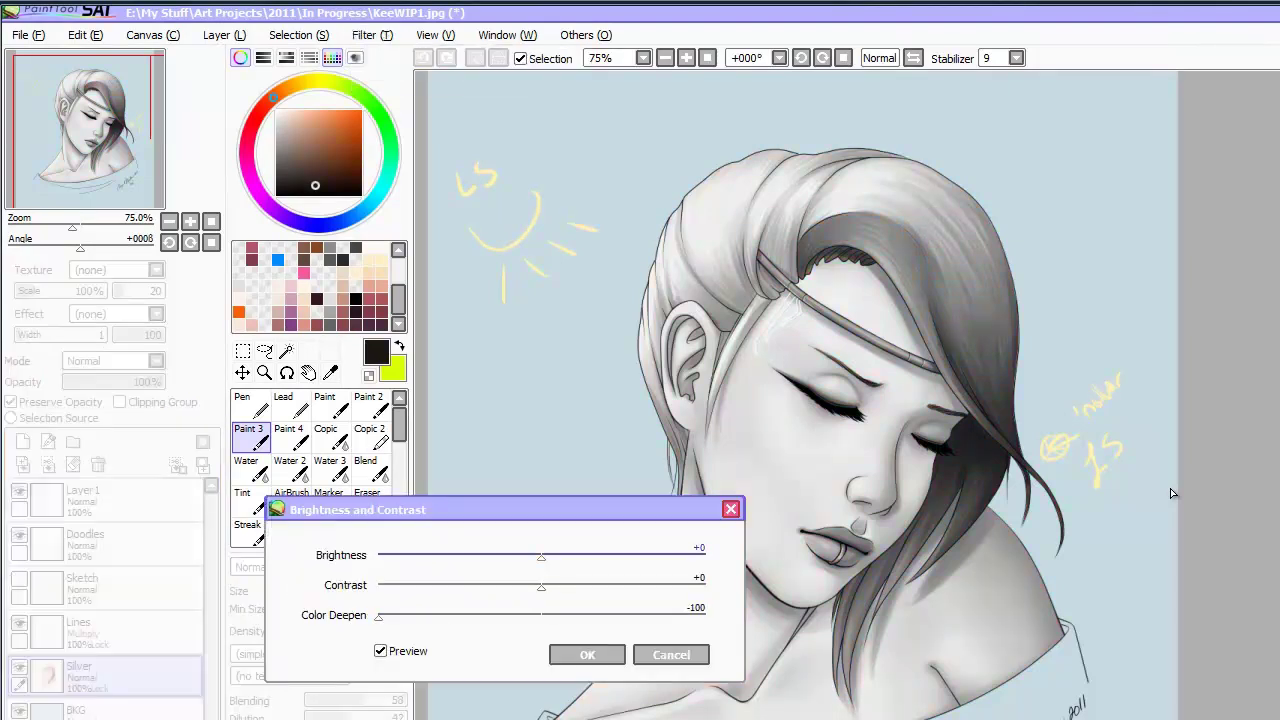
drag(554, 587, 514, 557)
key(Left)
key(Left)
key(Left)
key(Tab)
key(Tab)
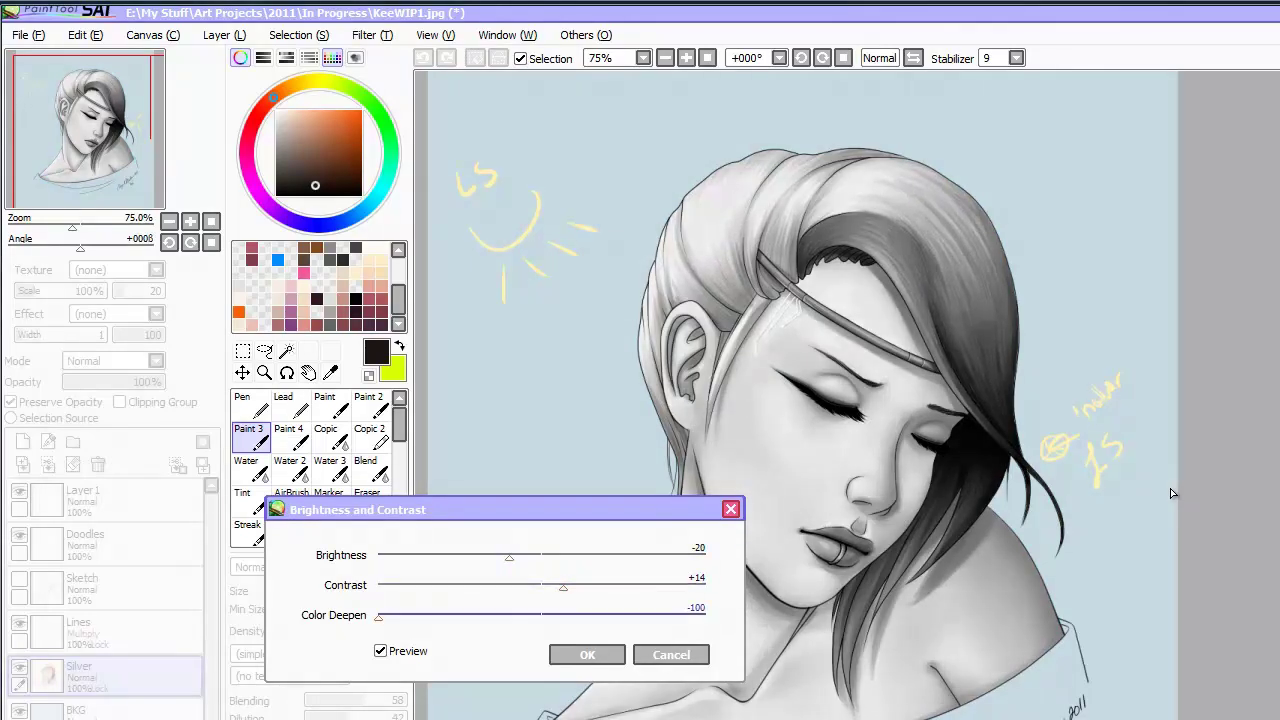
drag(527, 617, 555, 617)
click(381, 651)
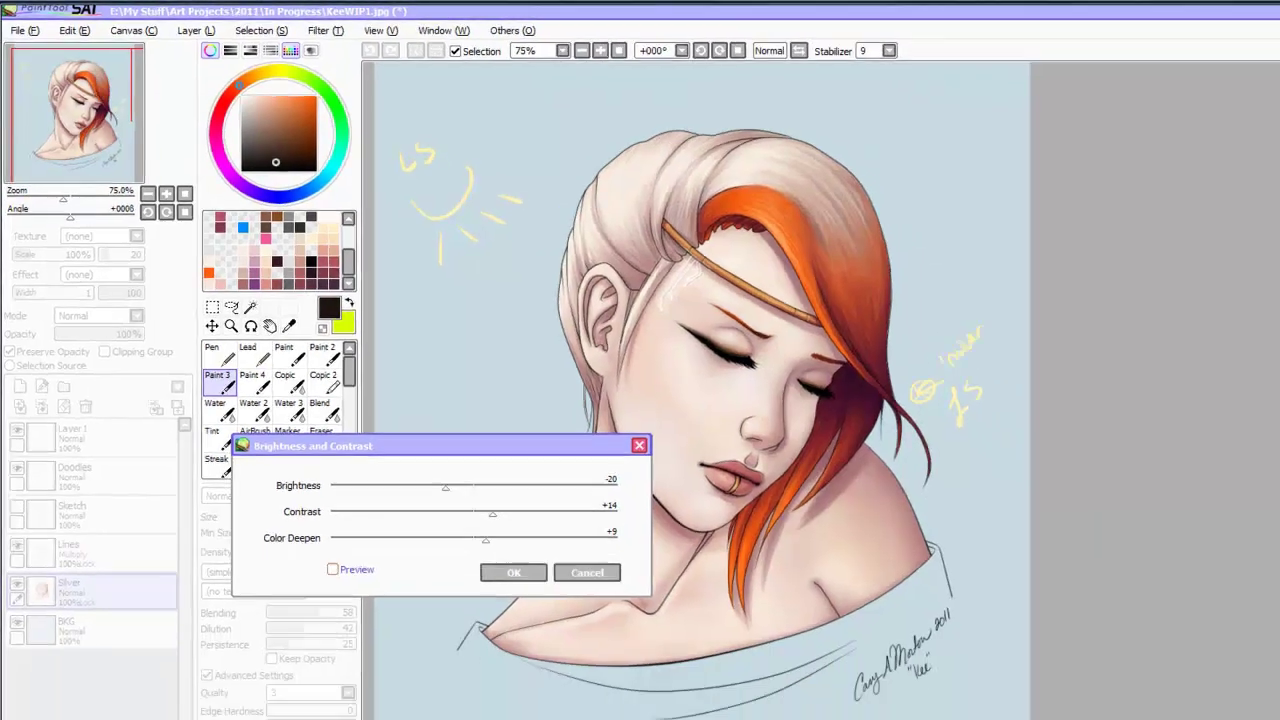
click(333, 569)
drag(400, 446, 1190, 374)
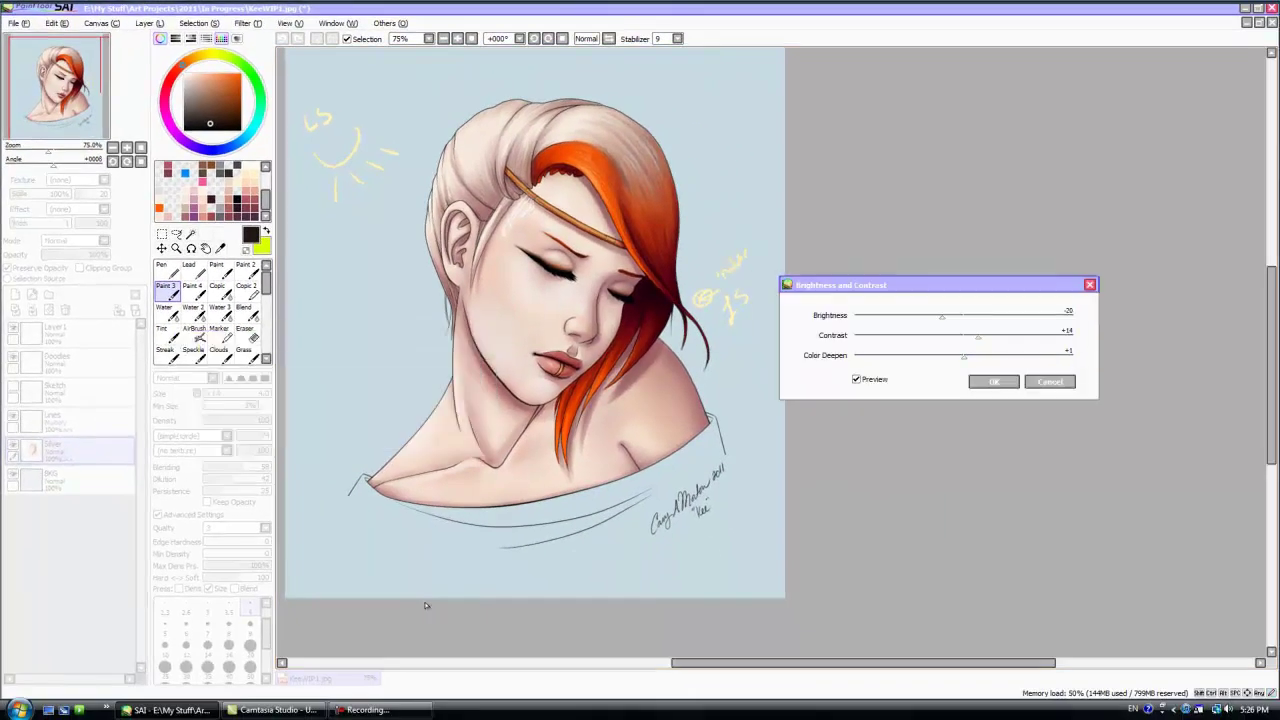
- Compare the portrait with and without the brightness and contrast adjustment using the preview
key(space)
key(space)
key(space)
key(space)
key(space)
key(space)
key(space)
key(space)
key(space)
key(Tab)
key(Tab)
click(870, 379)
click(870, 379)
- Set the contrast to +18, check it against the unadjusted portrait, and apply the adjustment
drag(978, 337, 991, 337)
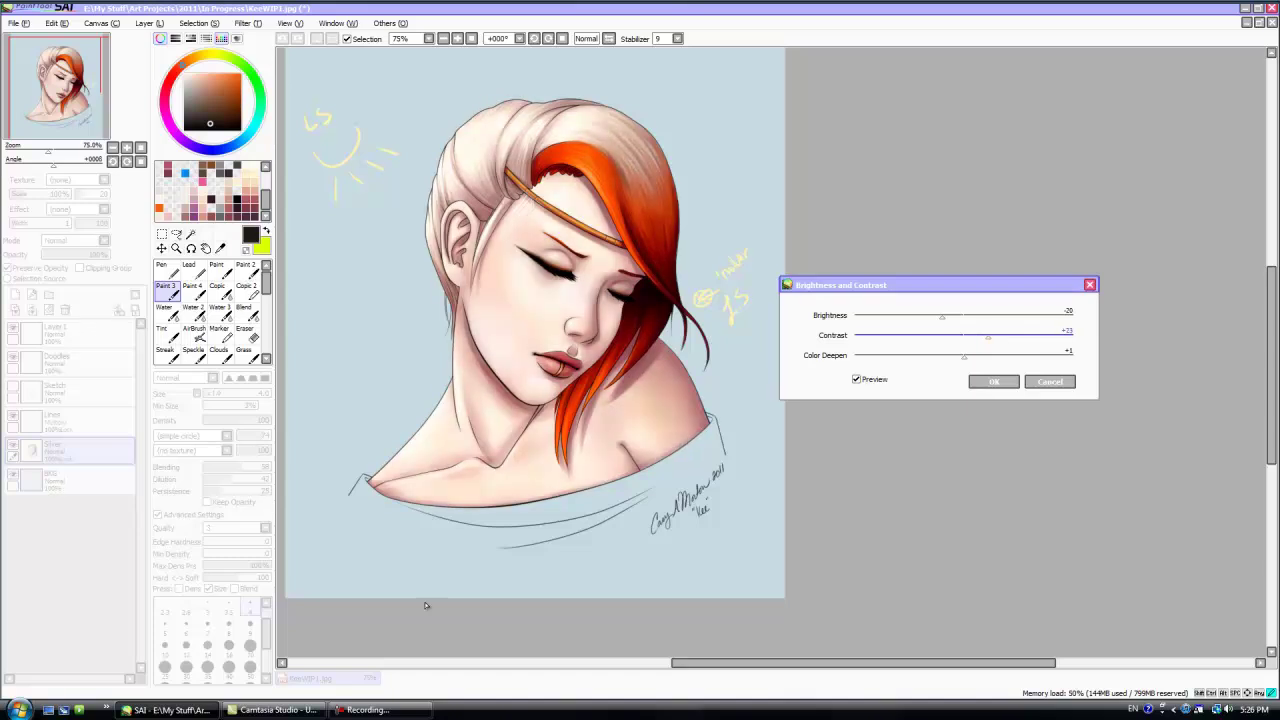
key(Left)
key(Left)
key(Left)
key(Left)
key(Left)
key(Left)
key(Left)
key(Left)
key(Left)
key(Left)
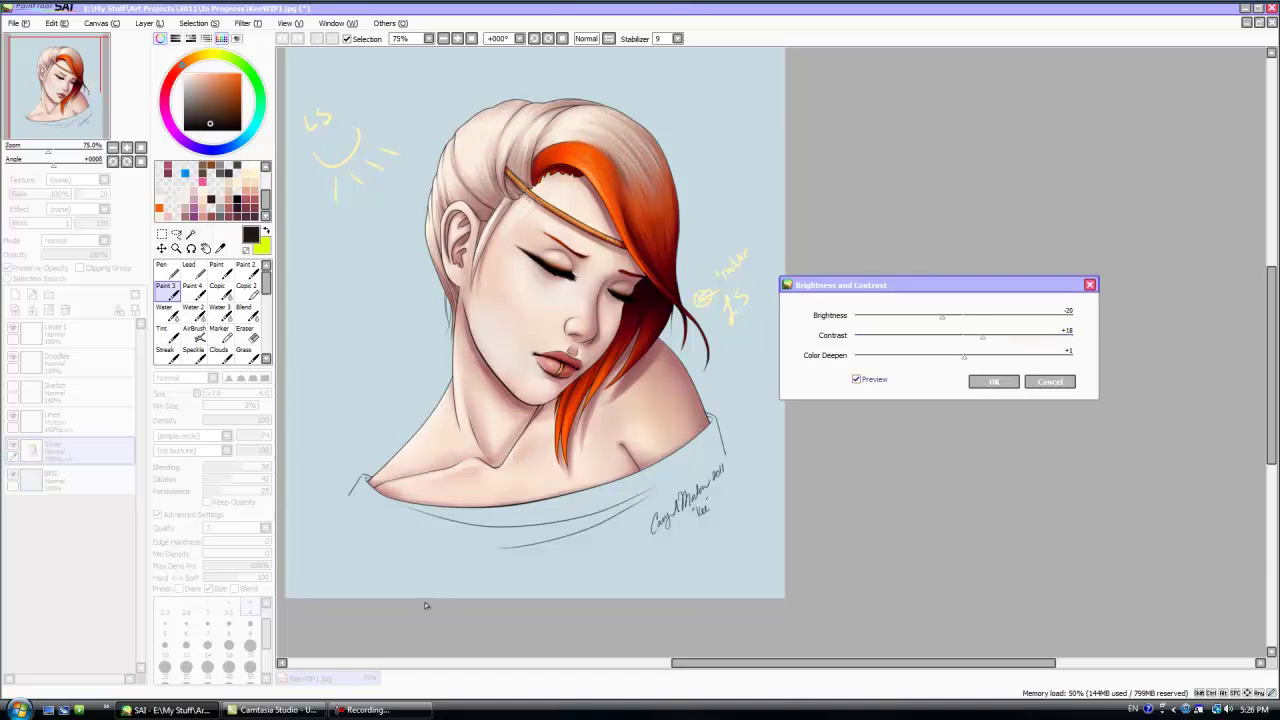
click(870, 379)
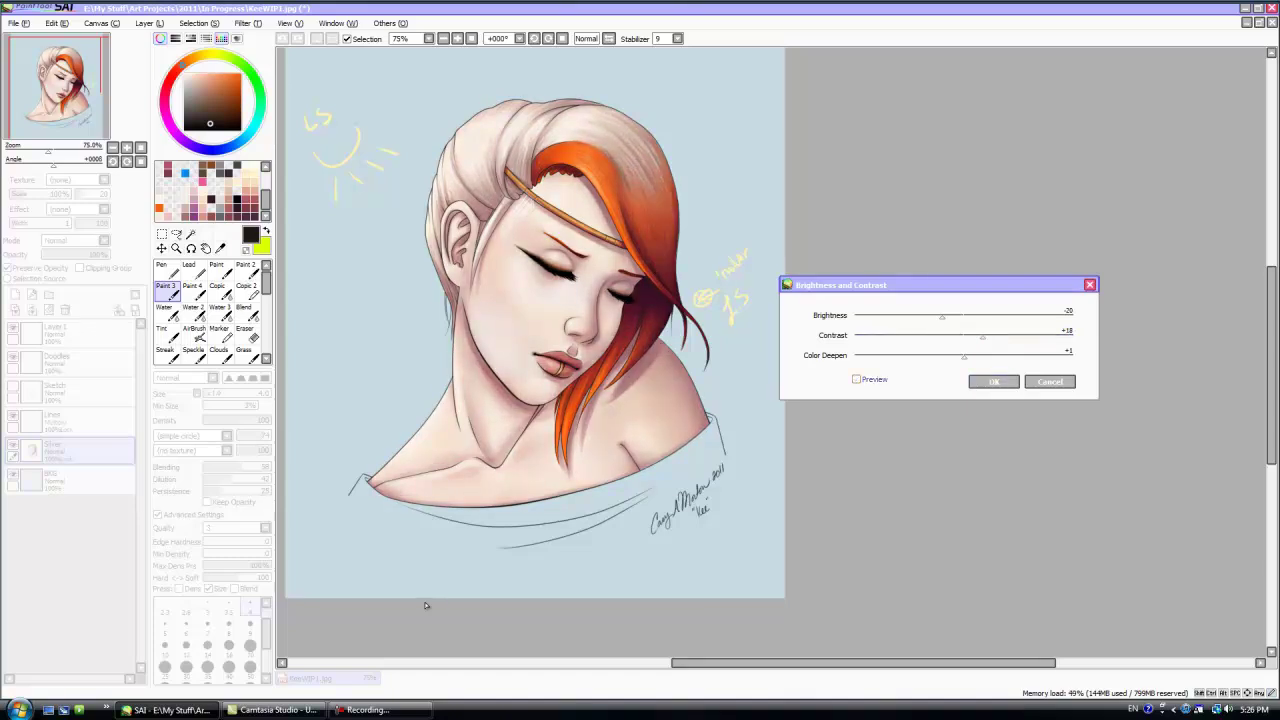
key(alt+p)
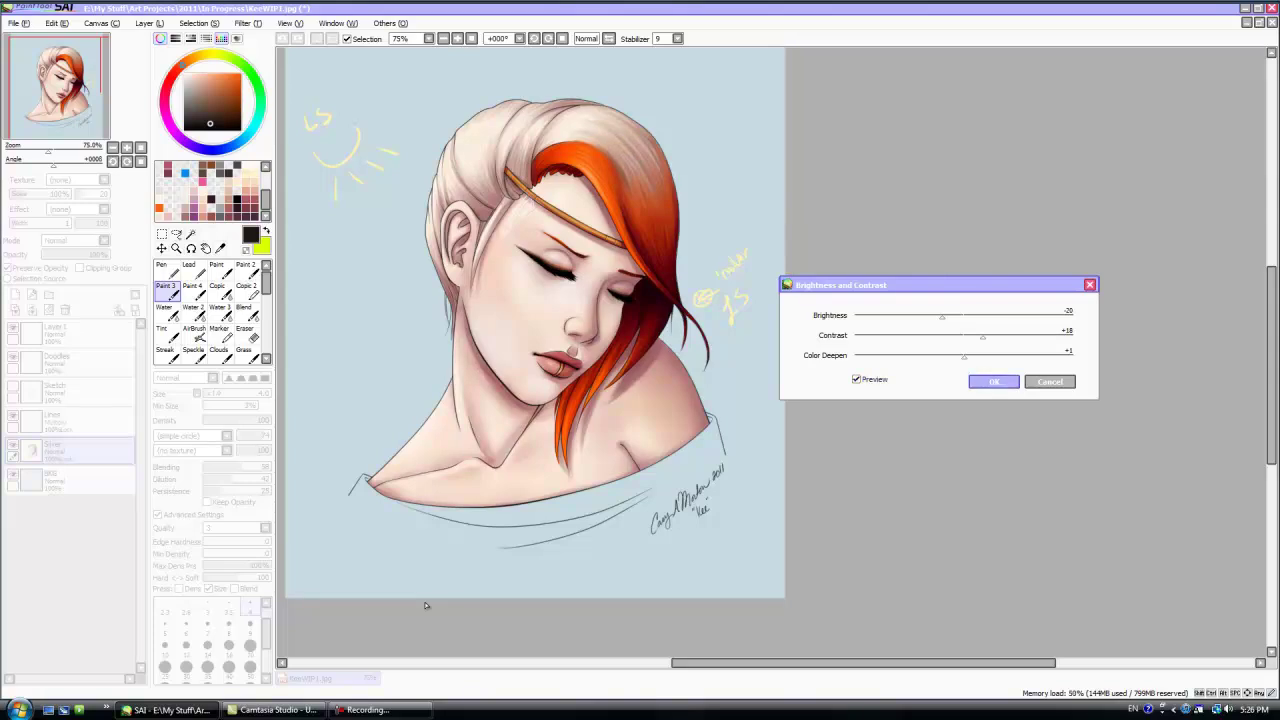
click(994, 382)
- Clear the yellow light-source notes from the Doodles layer
drag(863, 663, 812, 663)
click(13, 474)
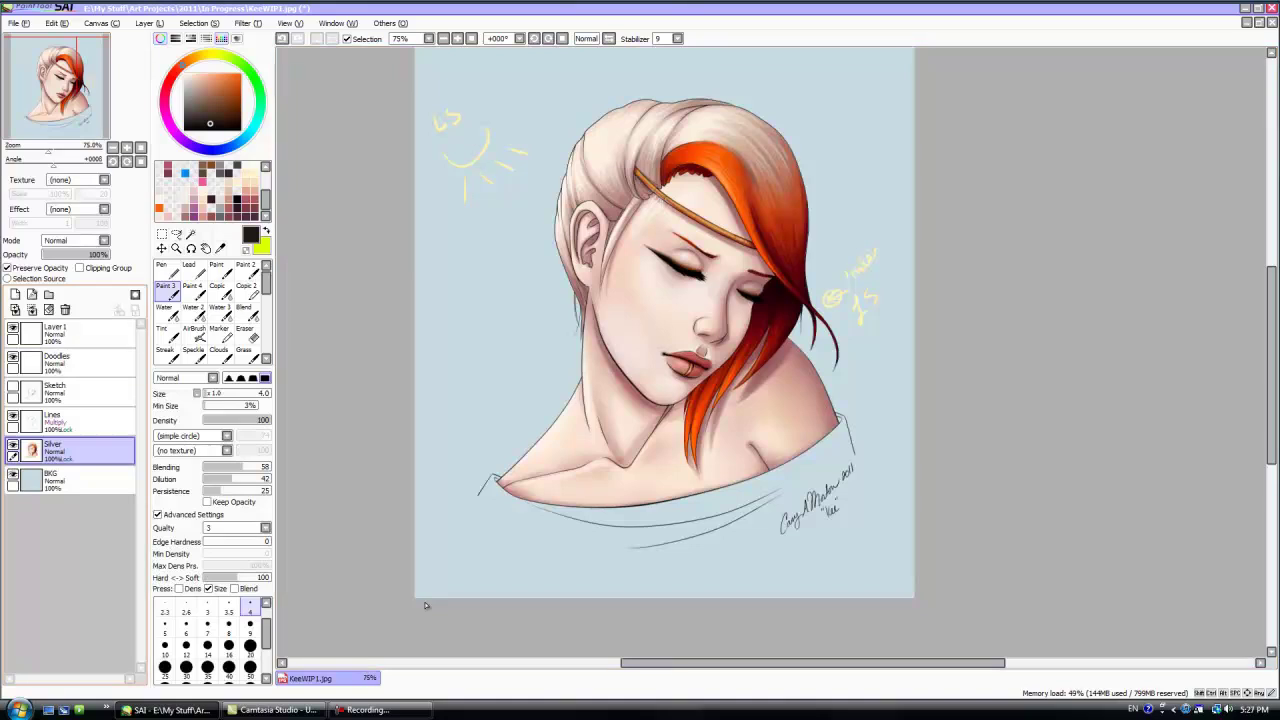
click(80, 363)
click(49, 310)
- Move Layer1 beneath the Lines layer and merge it down into the Silver layer
click(13, 327)
click(13, 327)
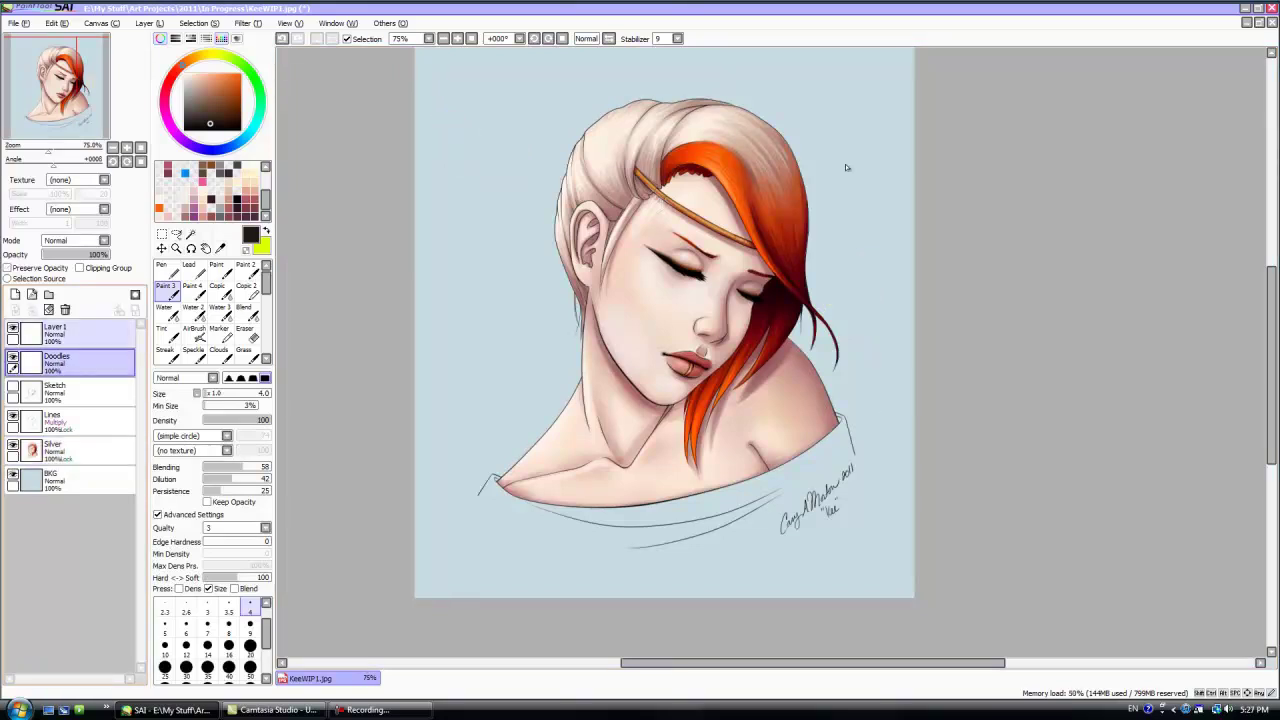
drag(80, 333, 80, 430)
click(80, 421)
click(32, 310)
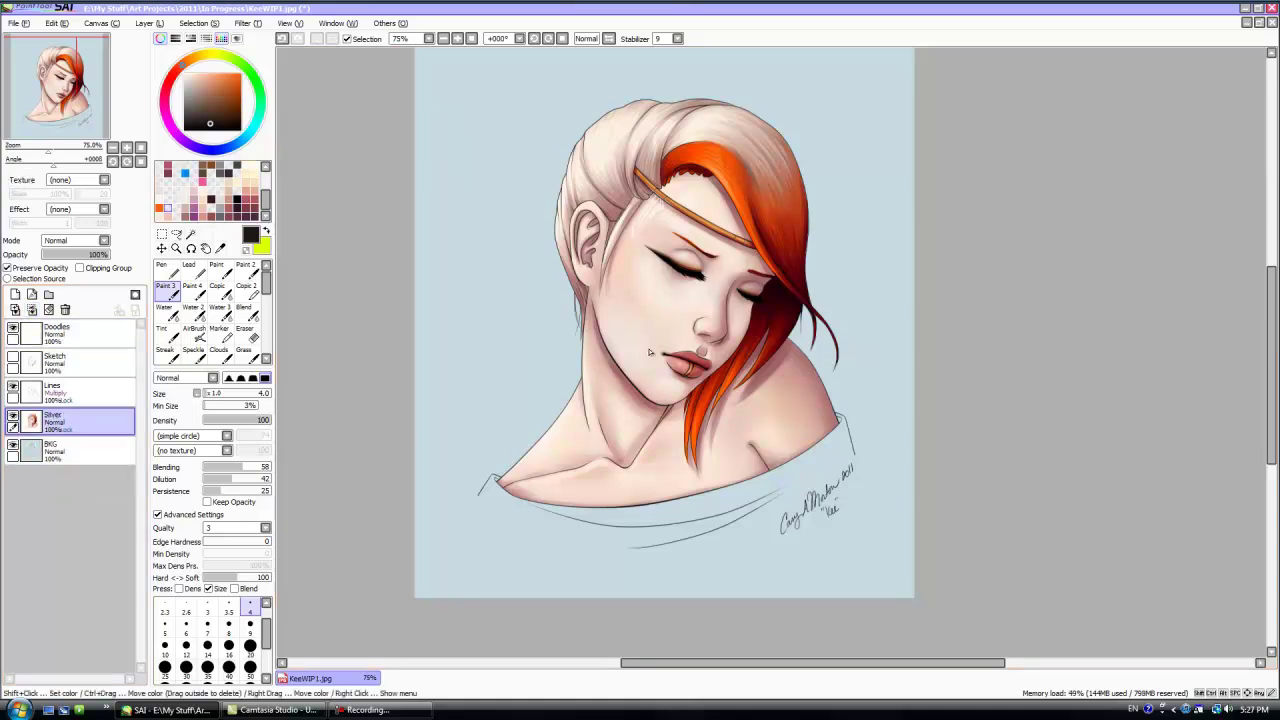
- Hide the Silver, BKG and Doodles layers and show the Sketch layer to view the original drawing with the line art
click(13, 386)
click(13, 415)
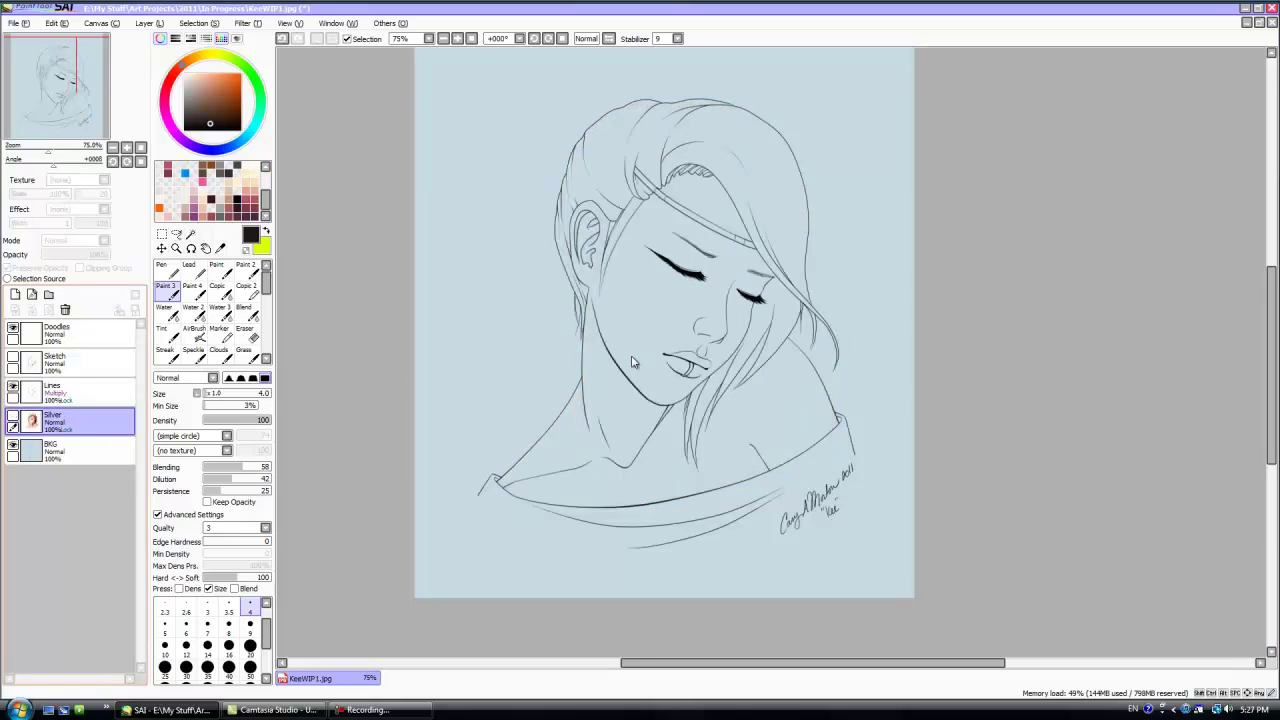
click(13, 444)
click(13, 357)
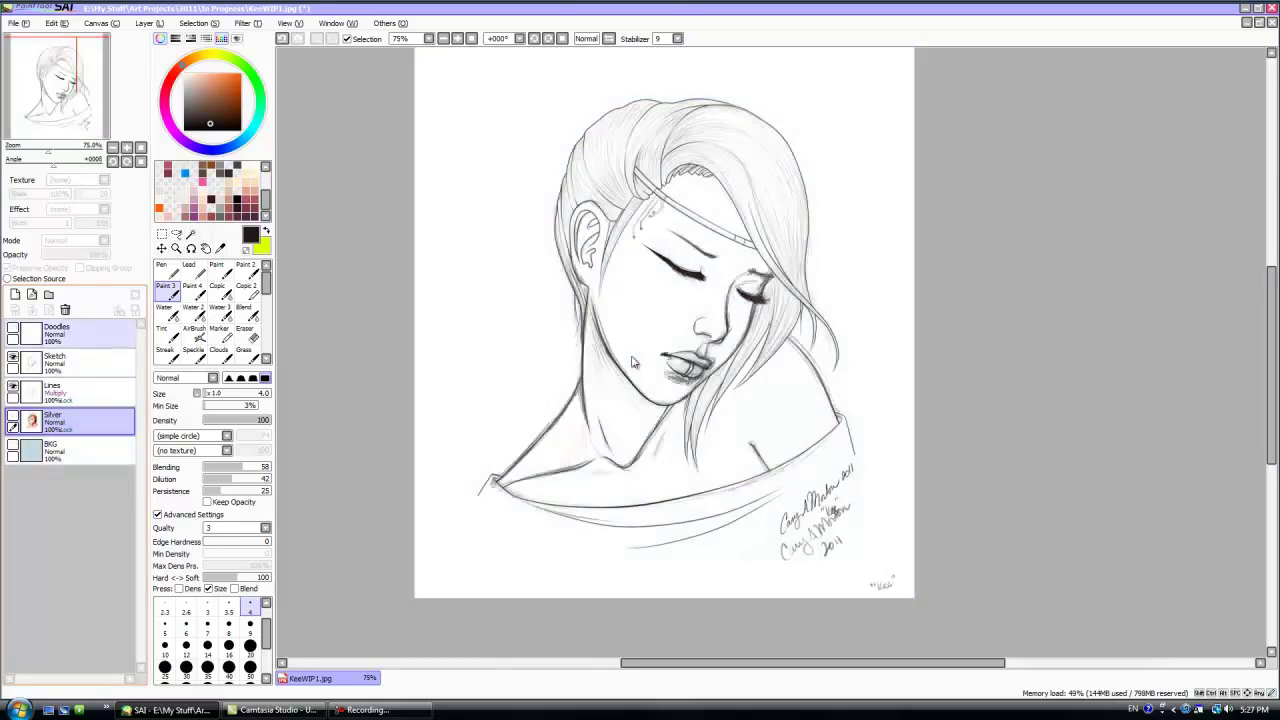